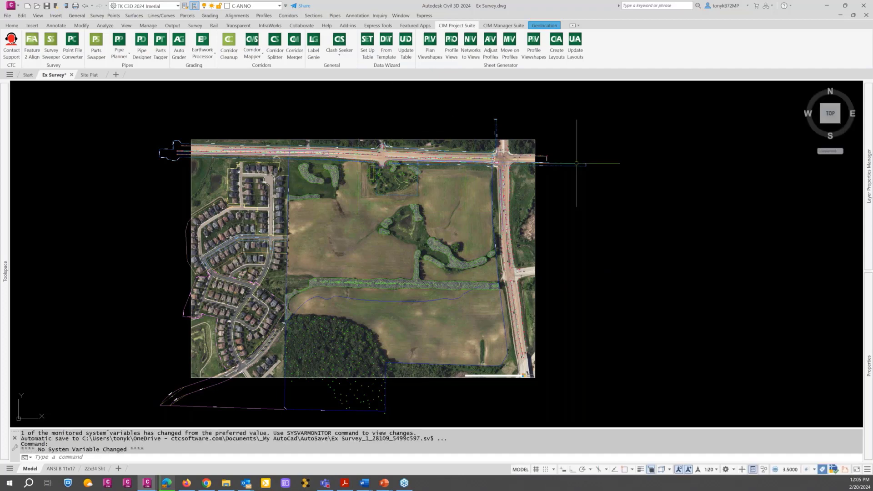
key(Return)
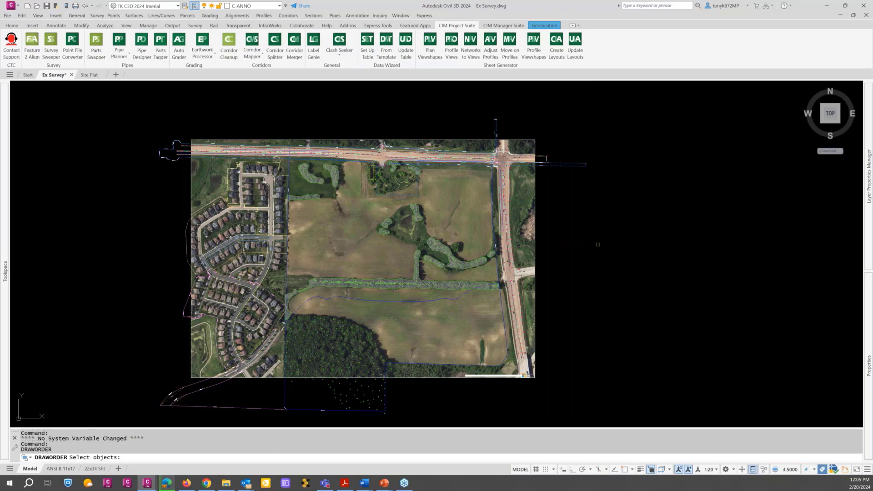
key(Escape)
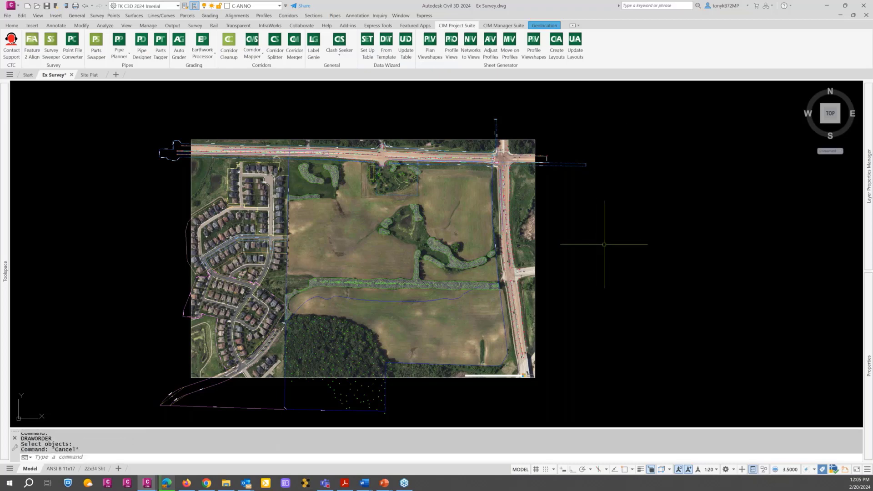
key(Return)
key(Escape)
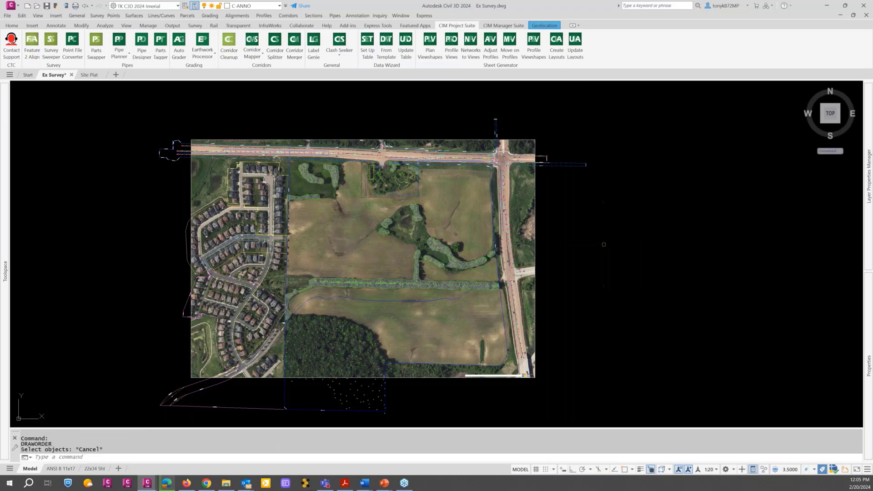
key(Return)
key(Escape)
key(Escape)
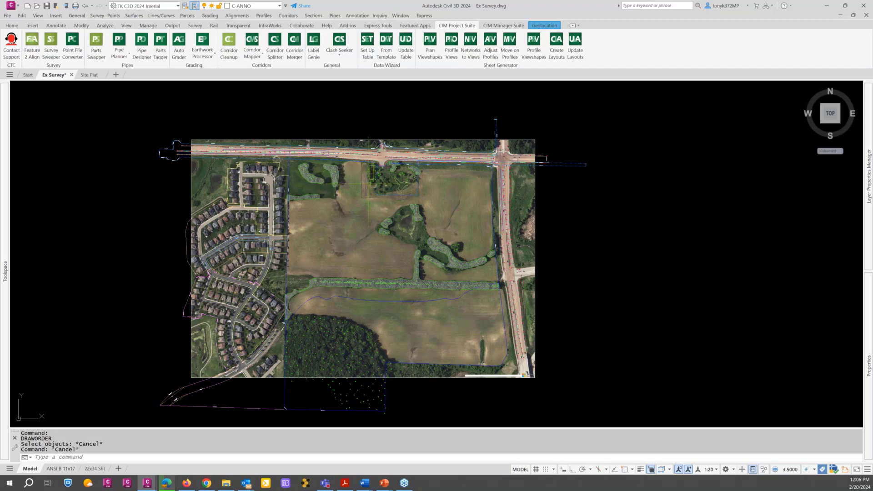
mouse_move(357, 239)
key(Escape)
key(Escape)
key(Escape)
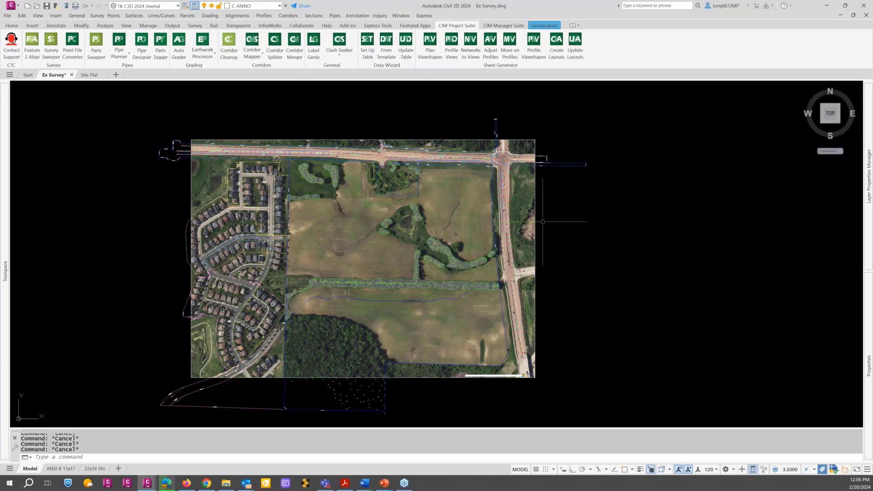
Step: Freeze the aerial image's layer by picking the image's edge with the layer freeze command
text(l)
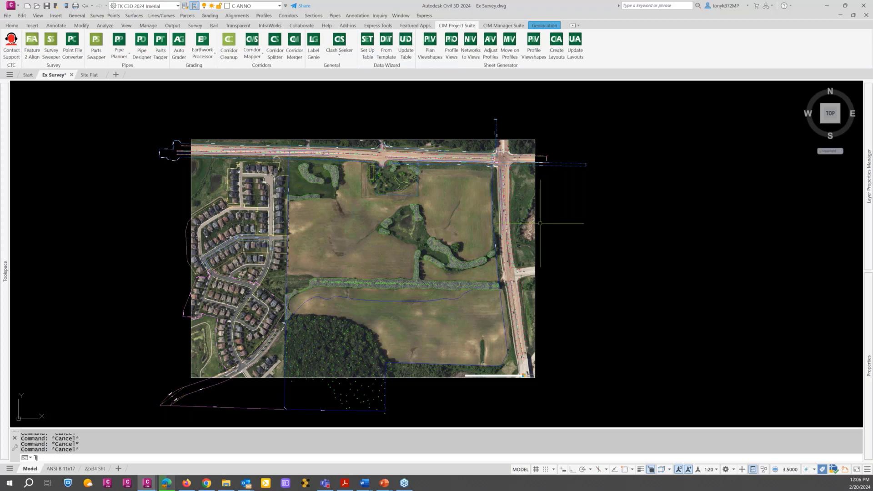
text(f)
key(Return)
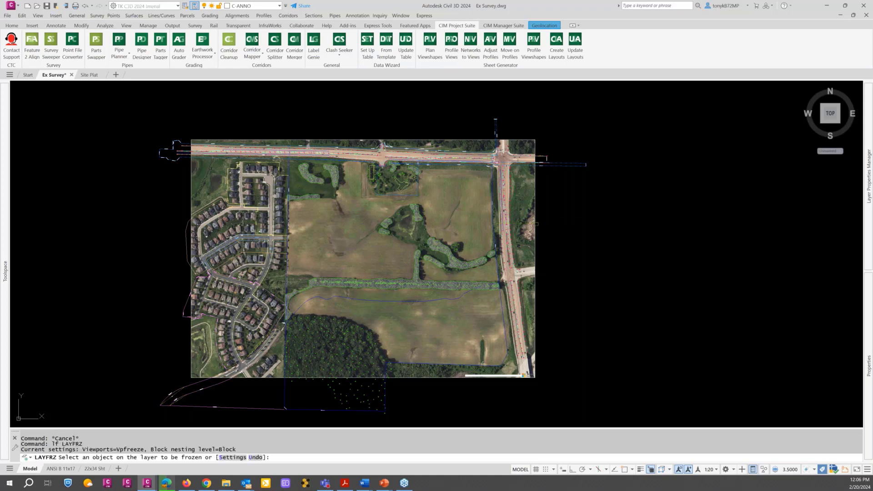
click(536, 224)
key(Escape)
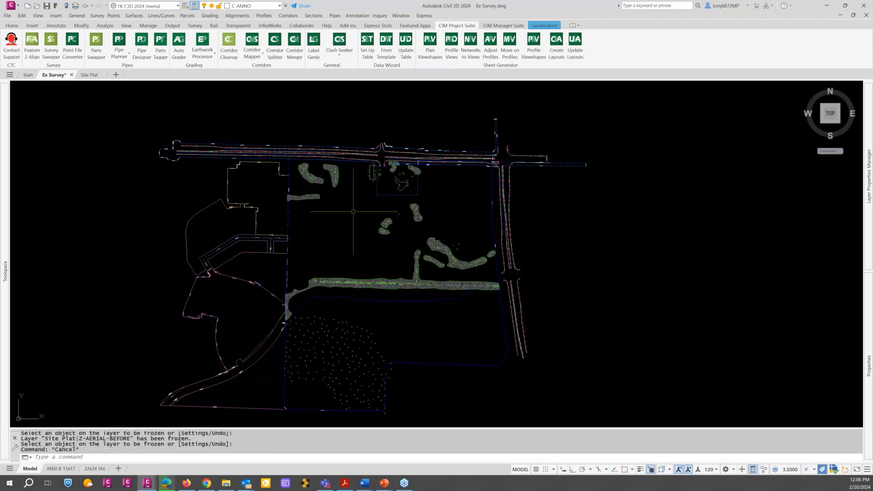
Step: Display the contours of the EG Mixed Use Site surface through its surface properties
mouse_move(6, 219)
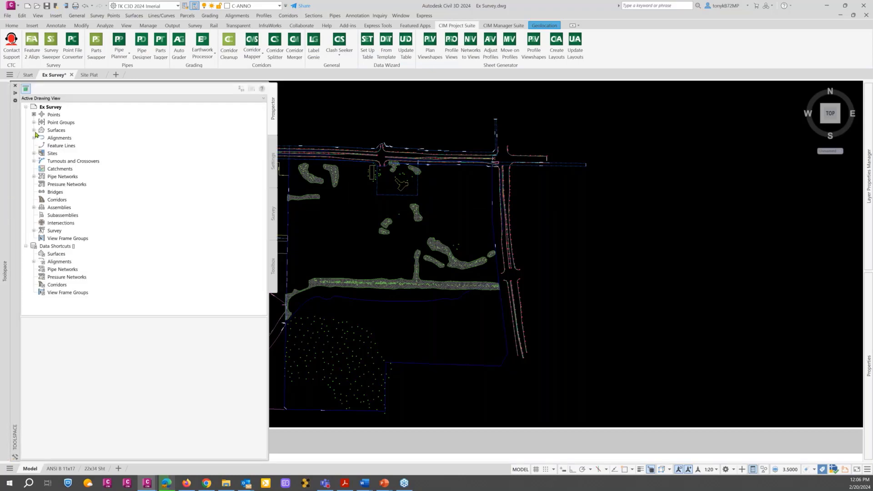
click(34, 130)
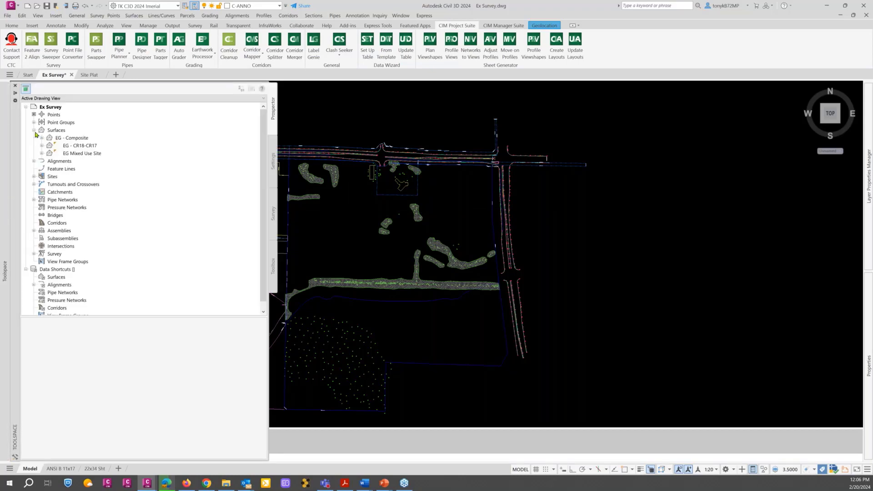
click(80, 153)
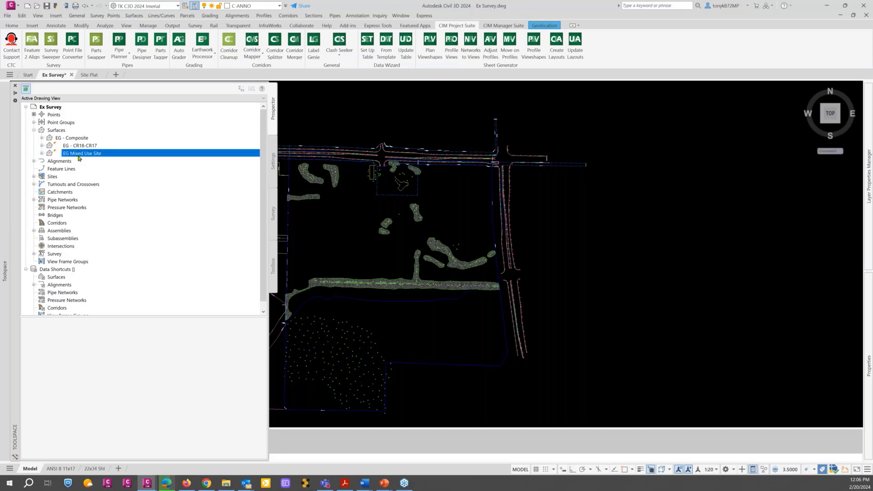
right_click(80, 156)
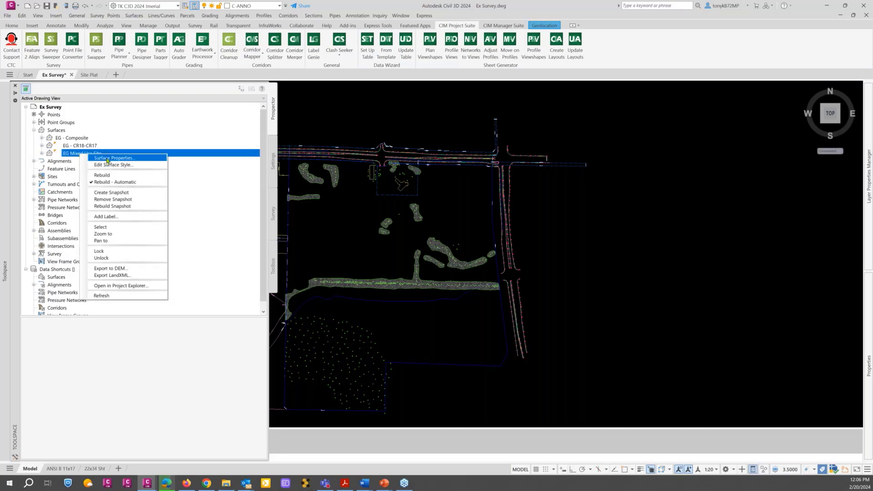
click(108, 159)
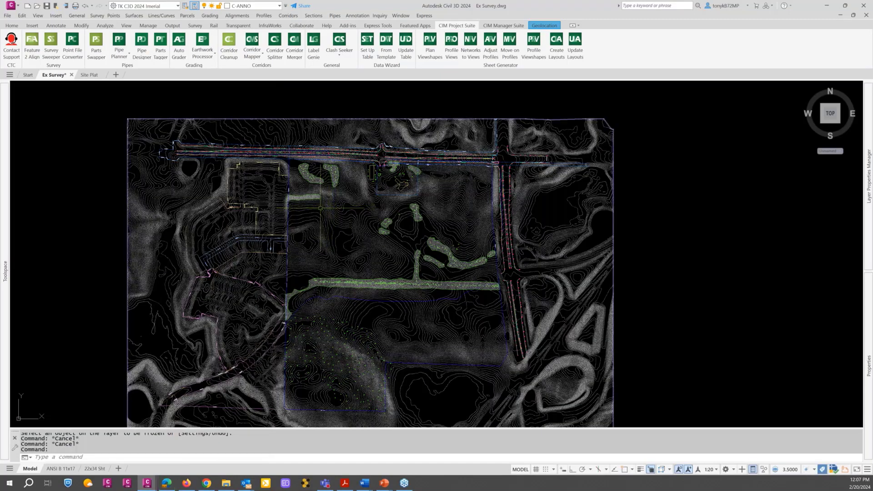
Step: Examine the existing ground contours across the whole site and around the northern road and its access point
scroll(321, 209, down, 2)
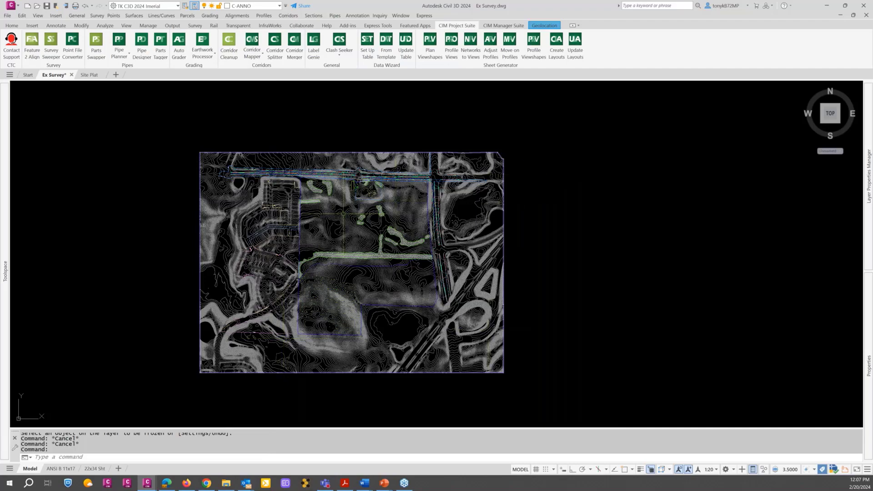
scroll(321, 219, up, 2)
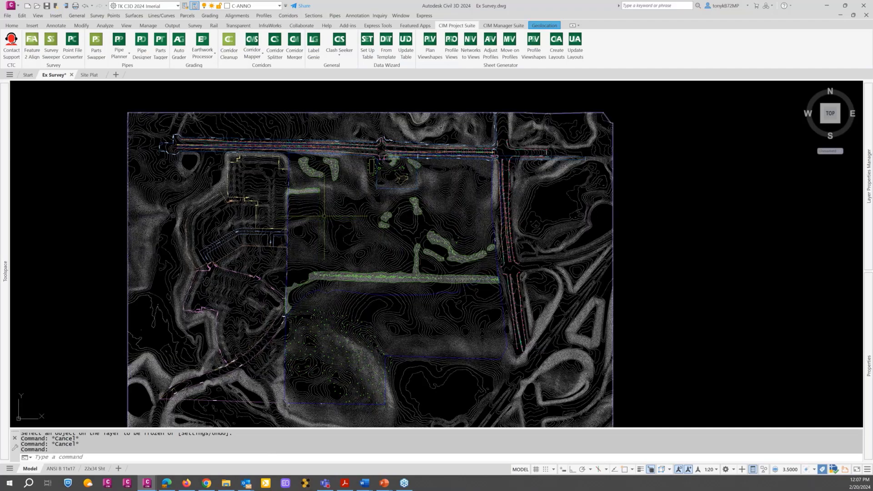
scroll(320, 219, down, 2)
scroll(324, 216, up, 2)
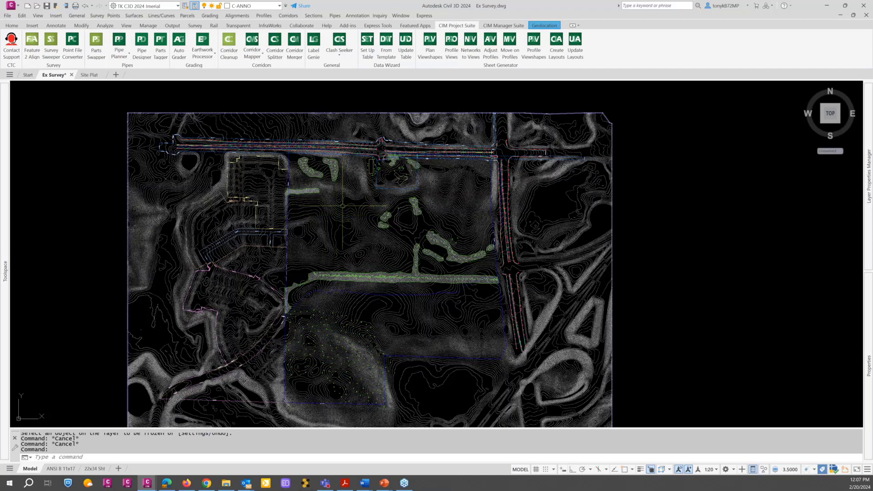
middle_drag(344, 205, 350, 227)
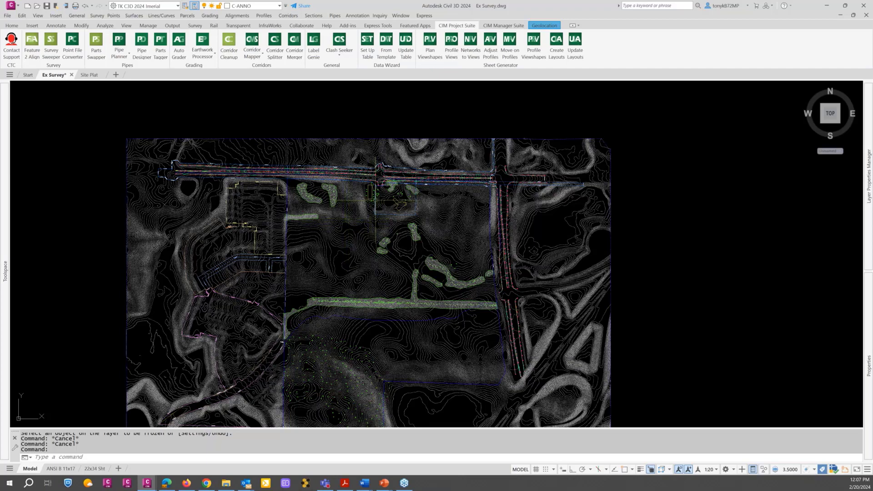
scroll(385, 182, up, 4)
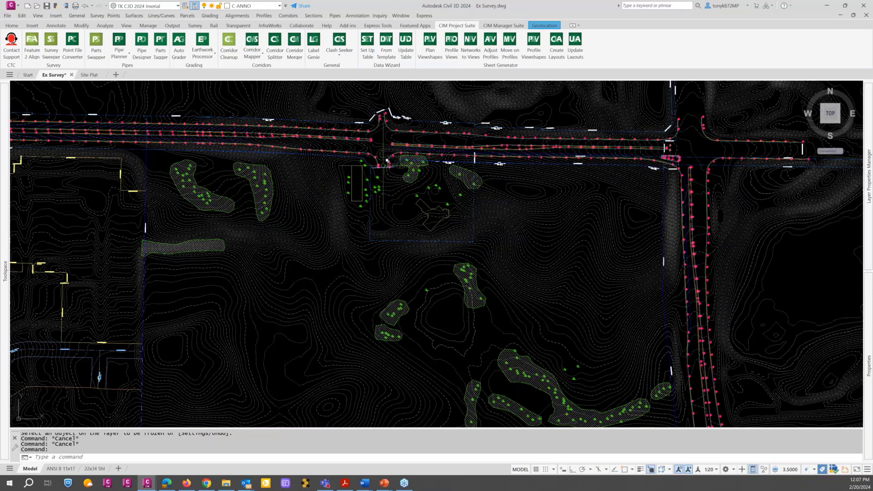
scroll(383, 165, down, 2)
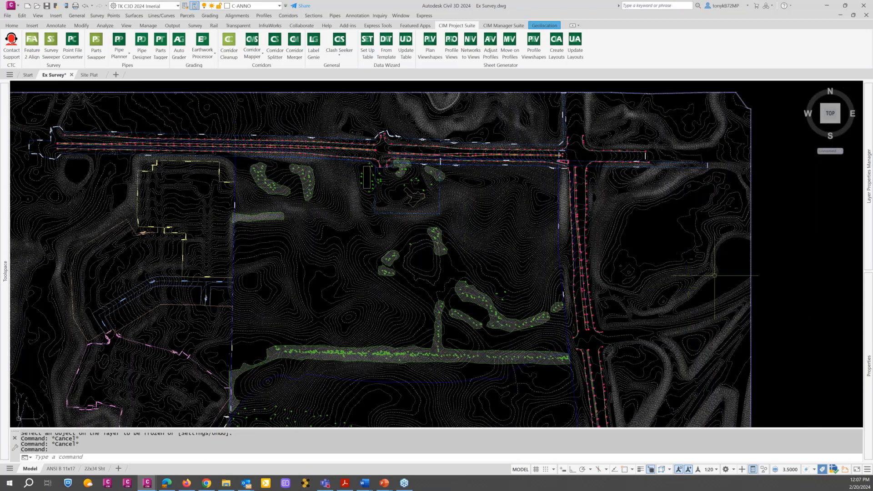
Step: Restore the previous layer status to bring back the aerial image beneath the contours
text(lp)
key(Return)
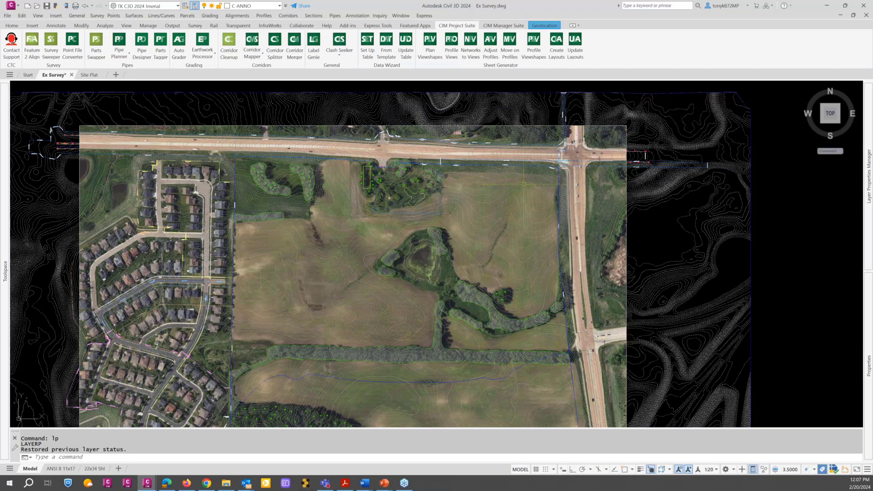
text(l)
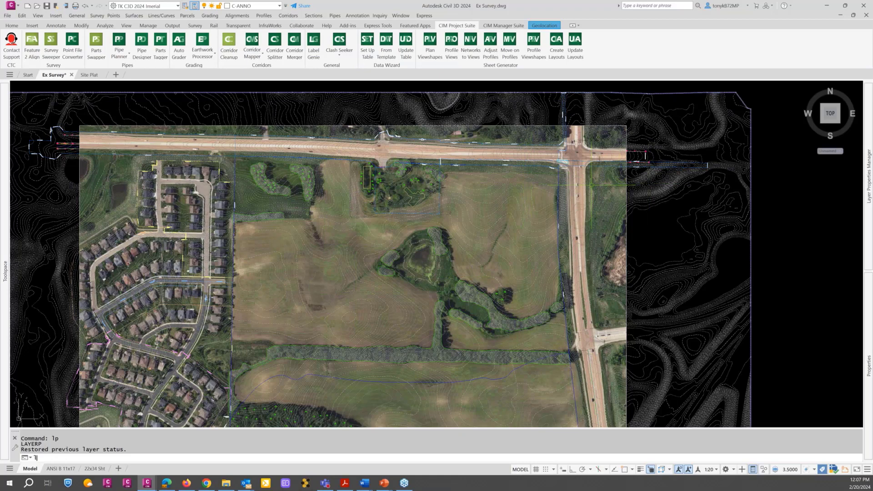
key(Return)
key(Escape)
key(Escape)
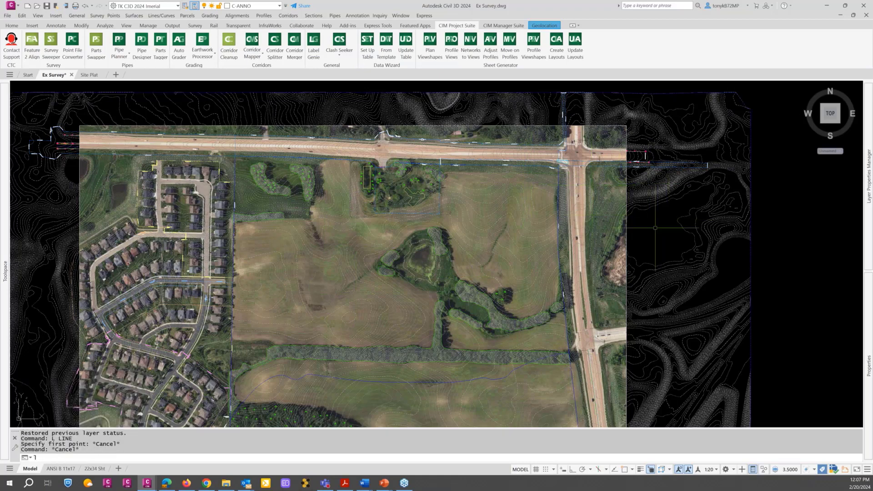
key(Return)
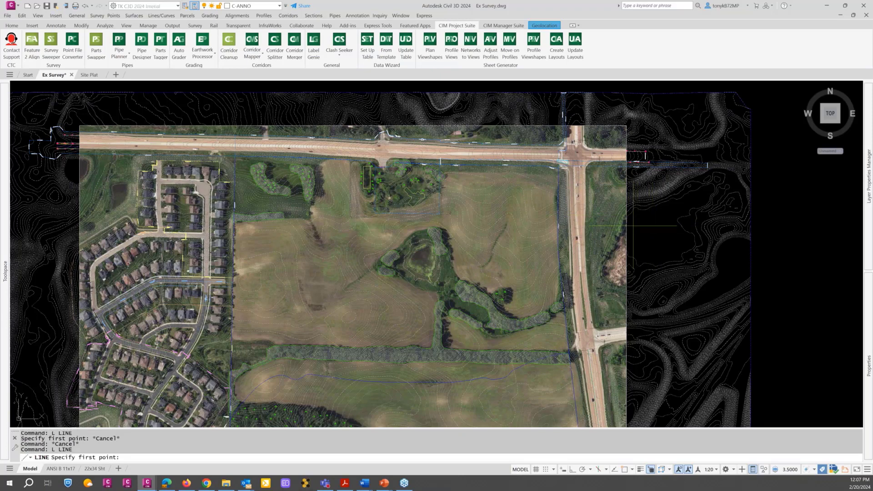
key(Escape)
key(Escape)
Step: Freeze the restored aerial image's layer again by picking the image's east edge
text(l)
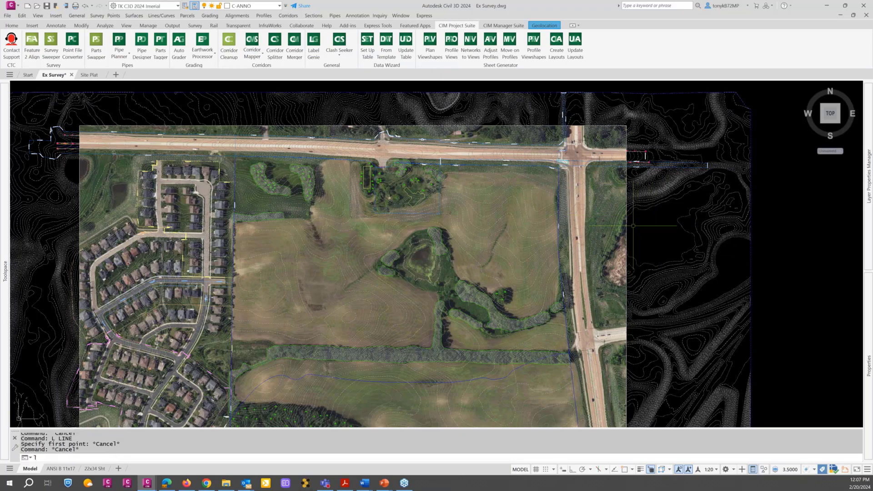
text(f)
key(Return)
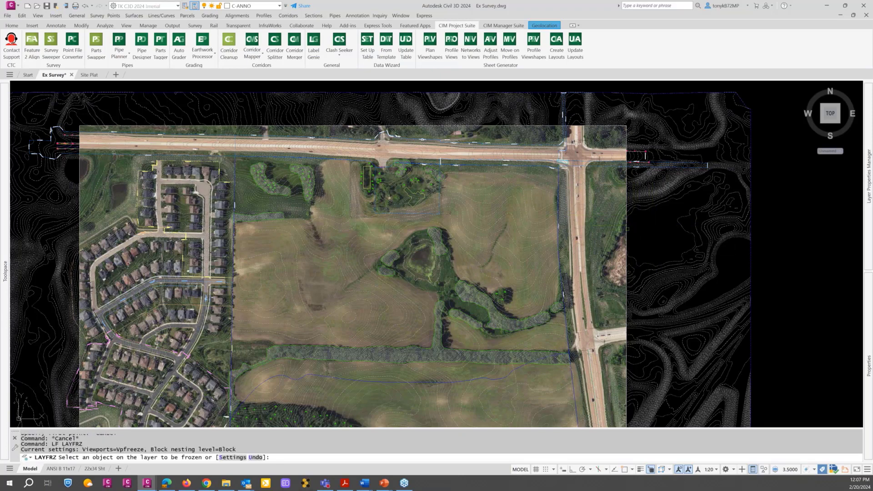
click(627, 228)
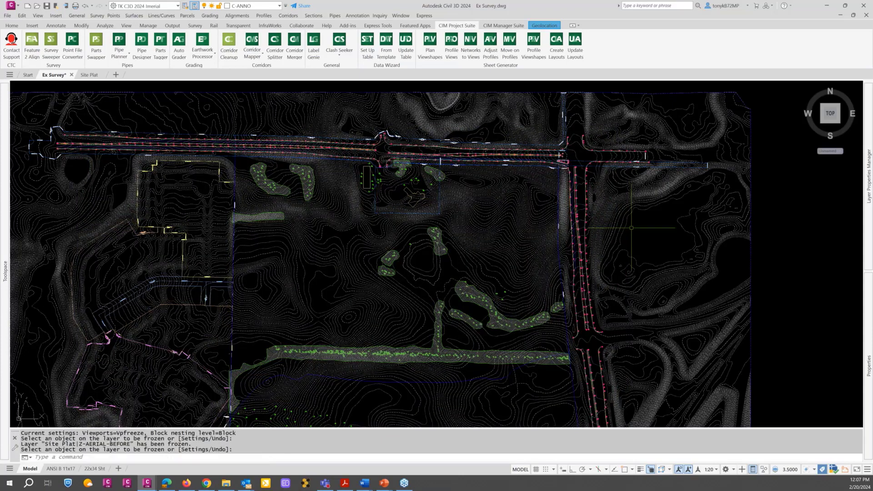
key(Escape)
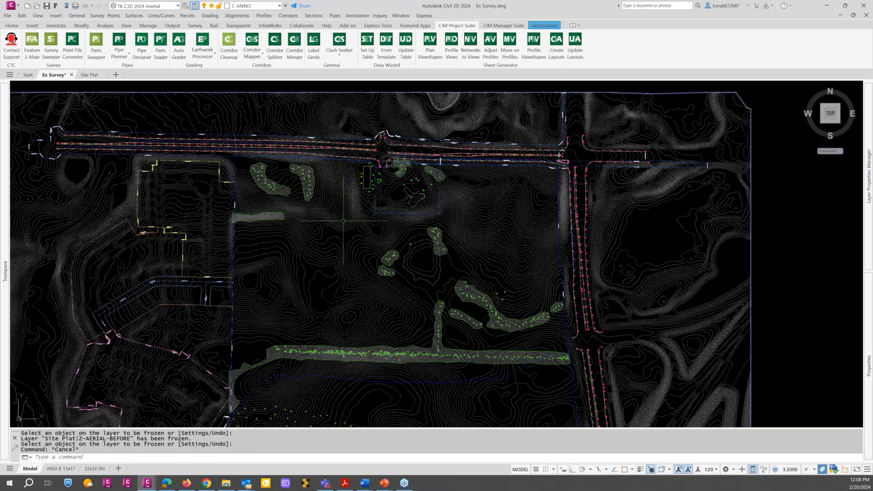
Step: Set the annotation scale to 1:40 to enlarge the survey point labels along the northern road
scroll(343, 221, down, 2)
middle_drag(347, 207, 419, 237)
scroll(207, 216, up, 4)
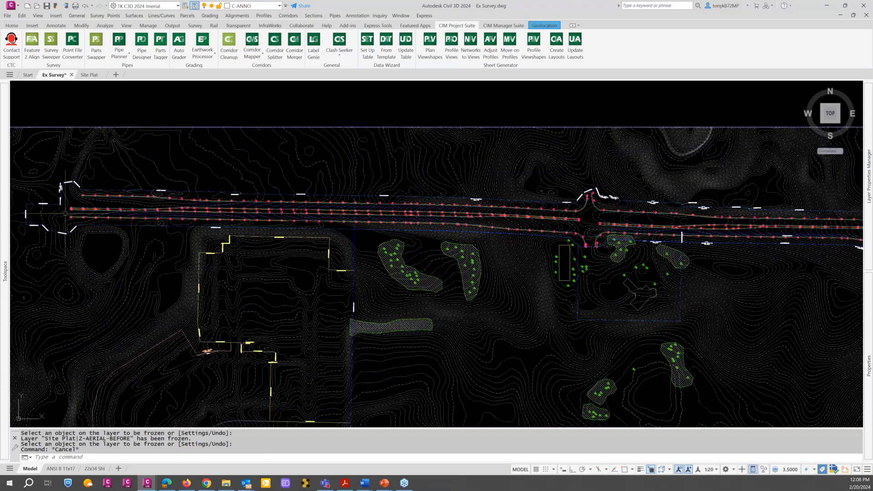
scroll(207, 216, up, 3)
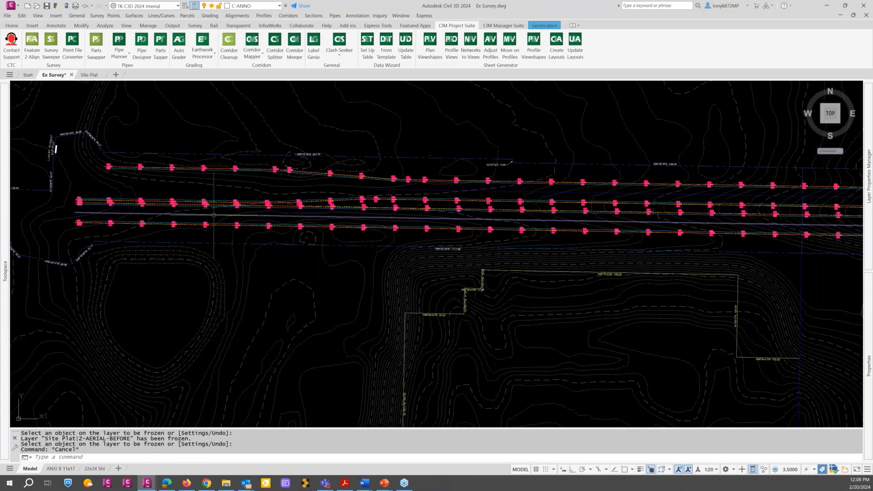
scroll(223, 217, down, 2)
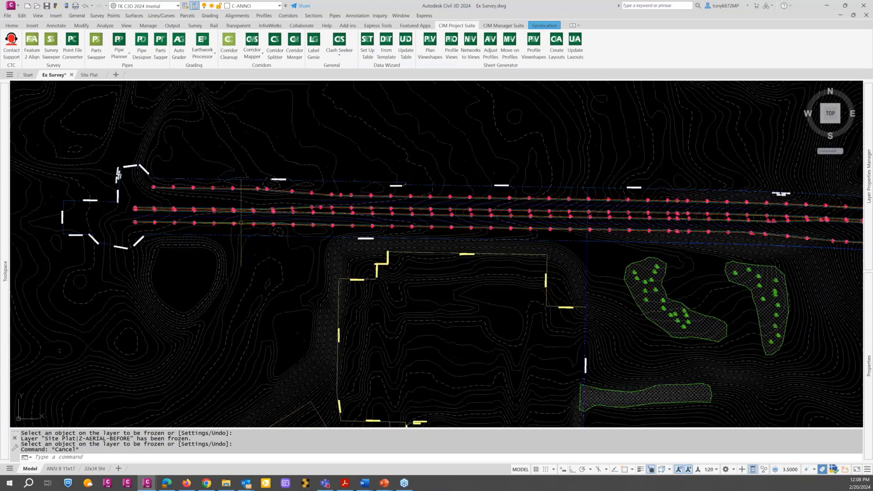
middle_drag(332, 157, 313, 128)
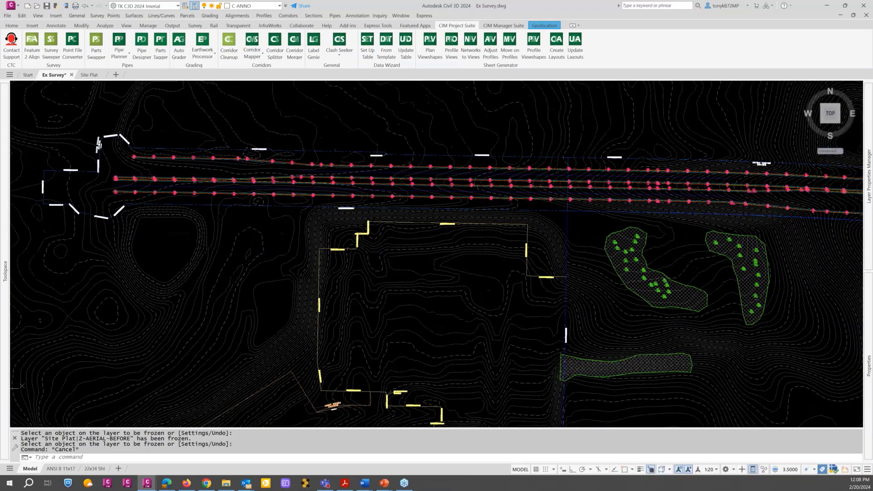
scroll(304, 186, up, 4)
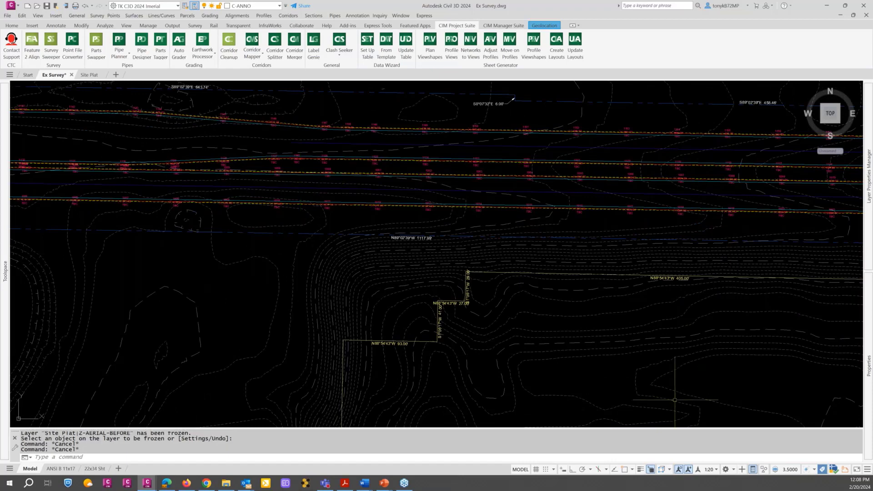
click(716, 471)
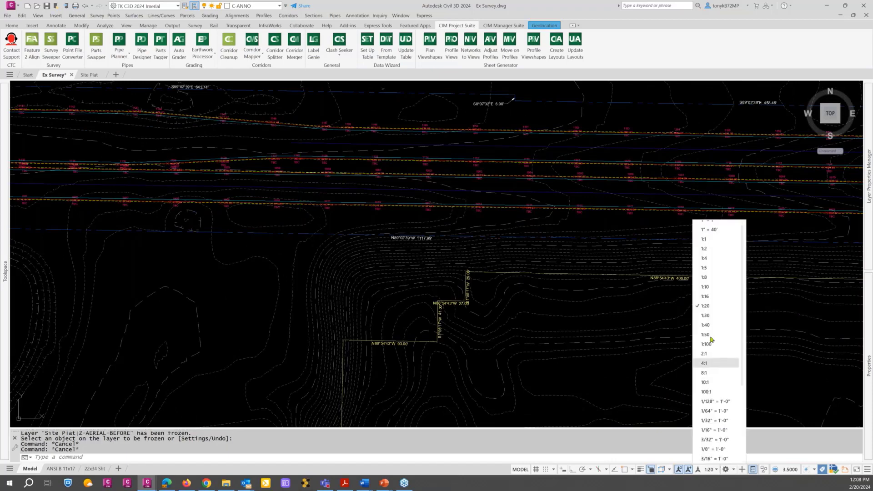
click(704, 325)
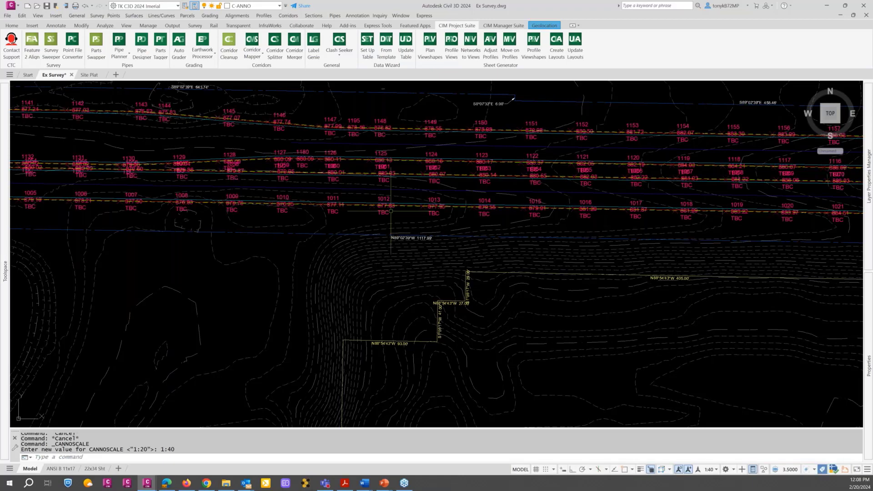
scroll(330, 215, up, 4)
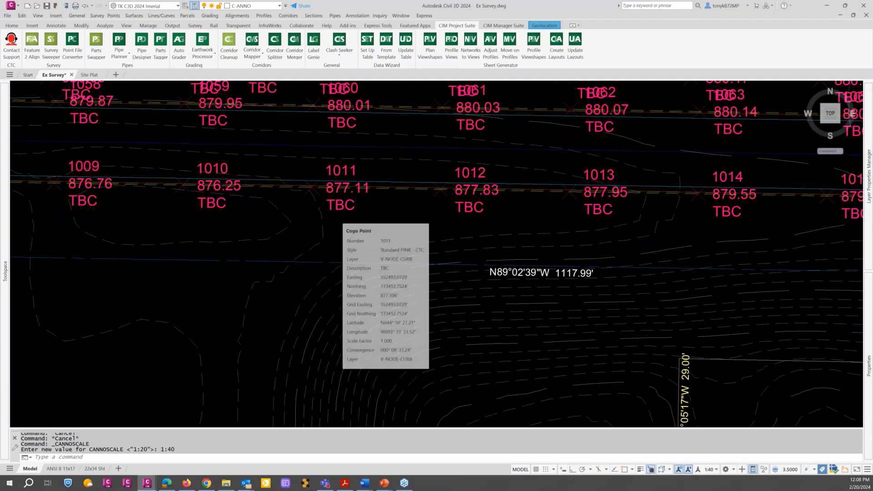
Step: Examine the survey points, contours and boundary bearings along the northern road and around the tree areas south of it
scroll(335, 213, down, 5)
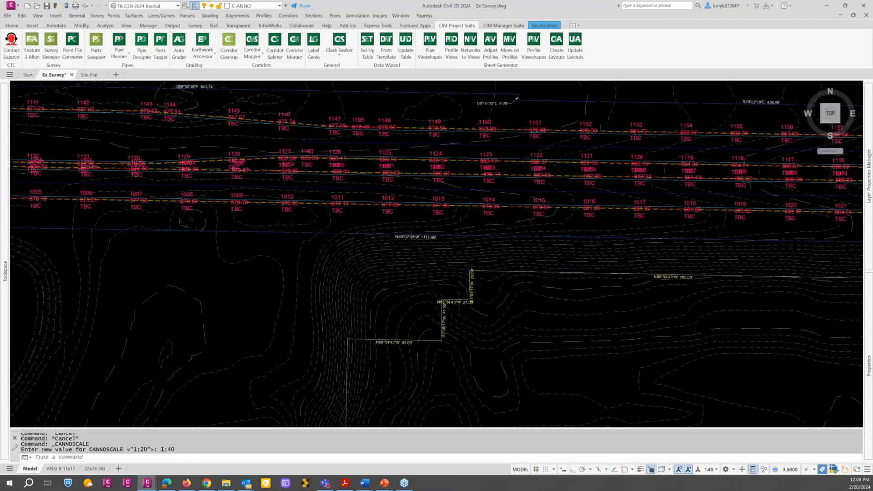
scroll(382, 219, down, 2)
middle_drag(366, 213, 234, 168)
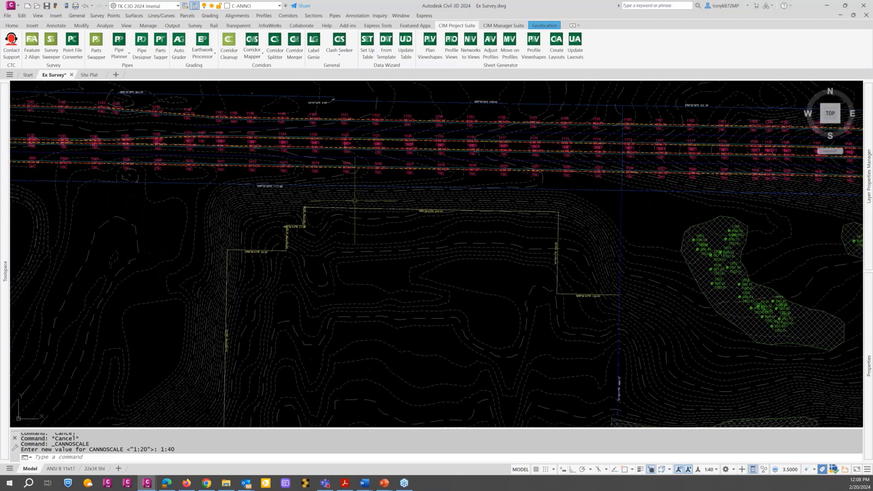
scroll(359, 210, down, 2)
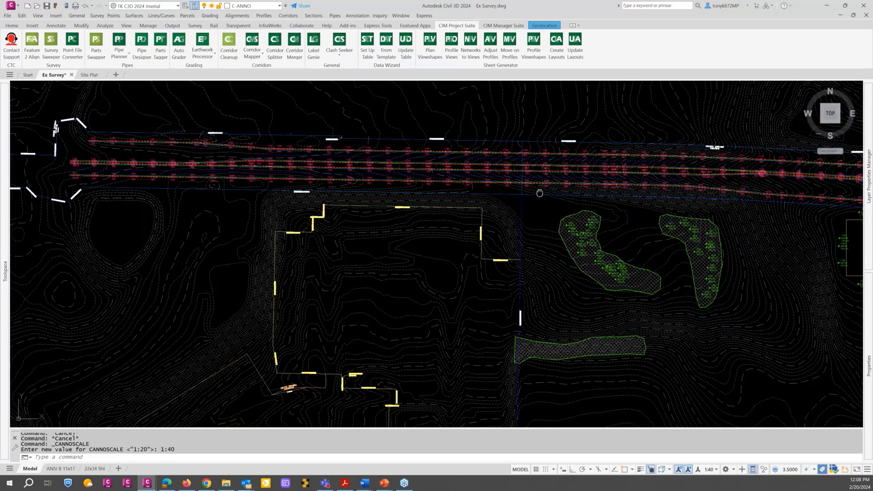
middle_drag(539, 191, 412, 184)
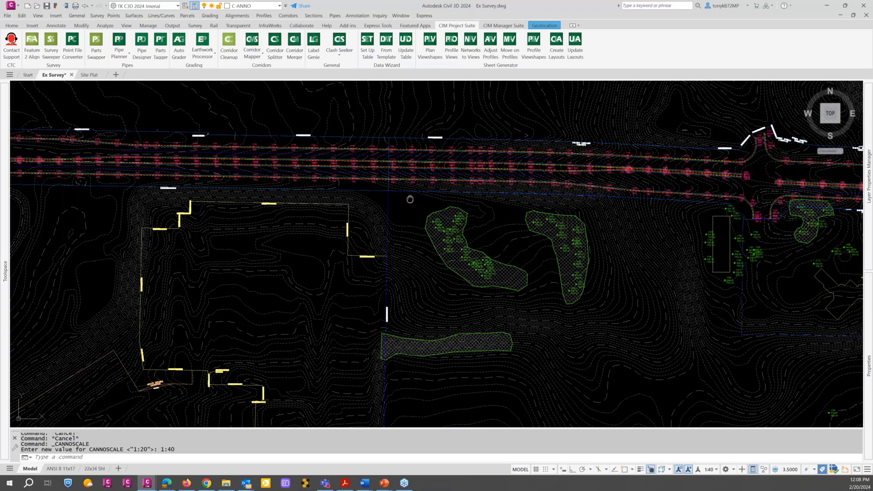
middle_drag(410, 200, 419, 197)
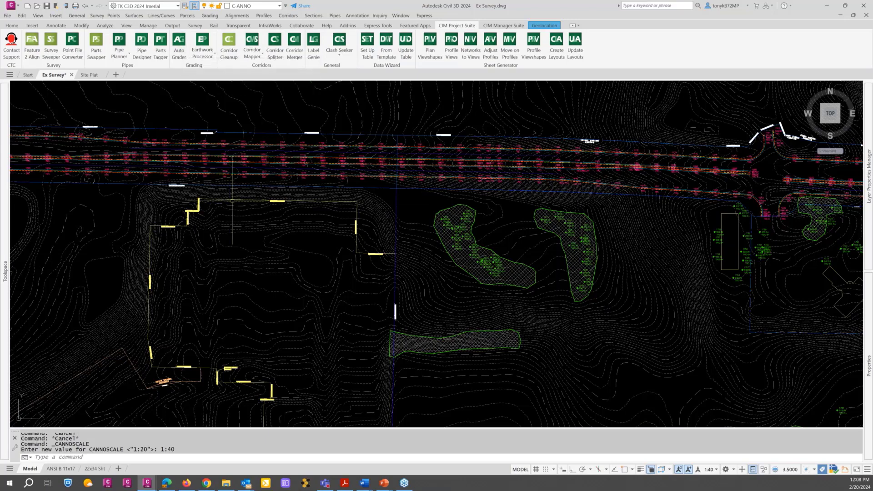
scroll(463, 172, down, 2)
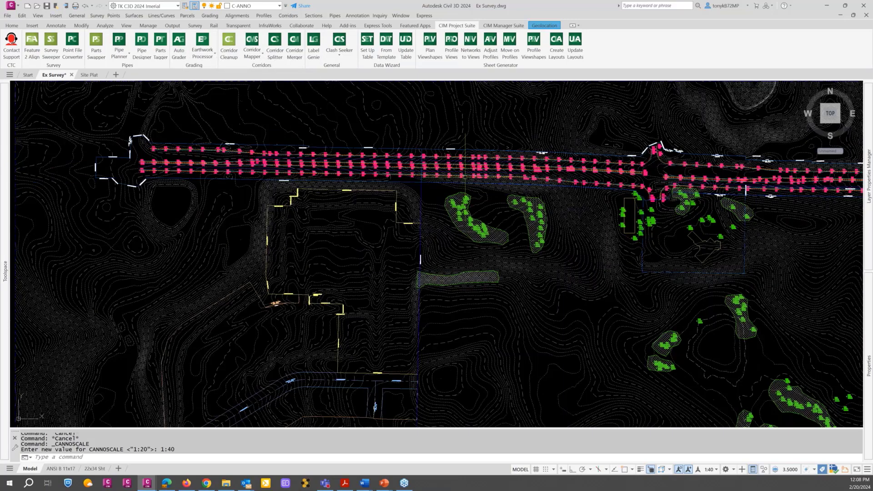
scroll(524, 196, up, 8)
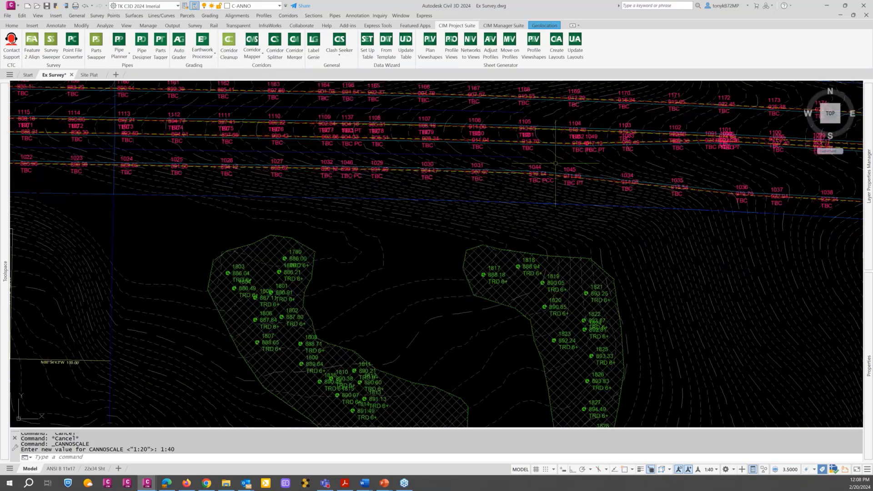
scroll(550, 150, down, 5)
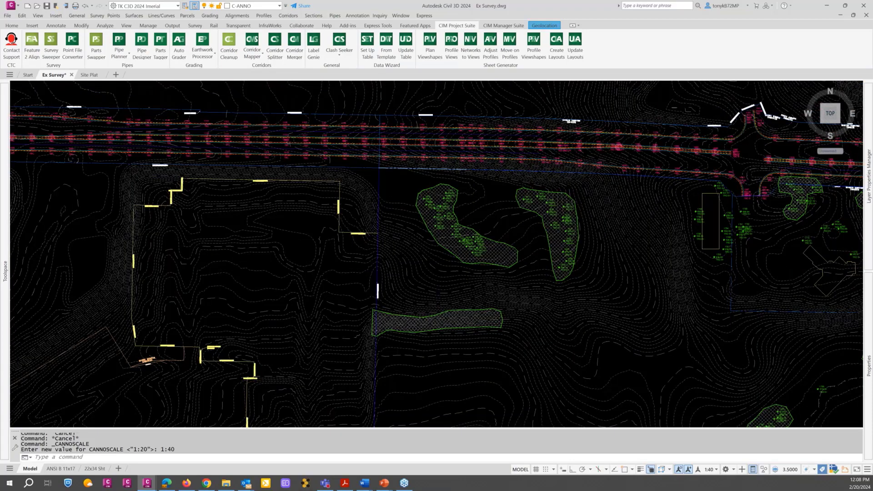
scroll(399, 153, up, 8)
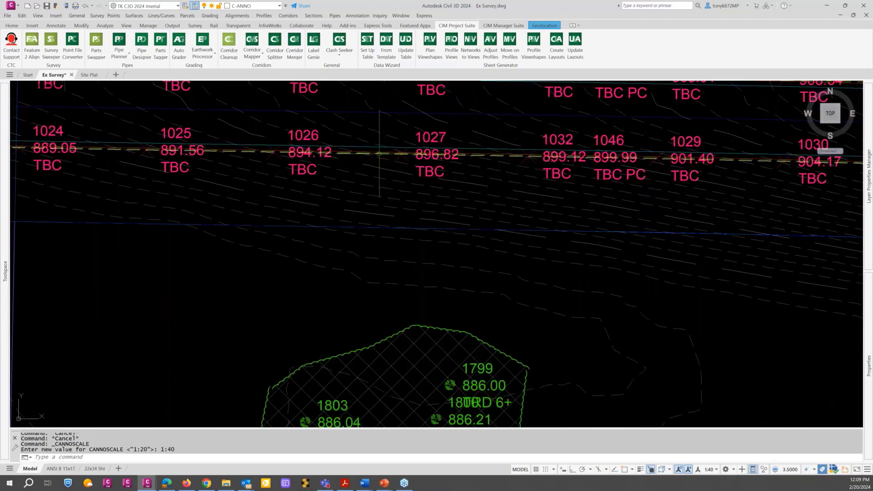
scroll(379, 154, up, 2)
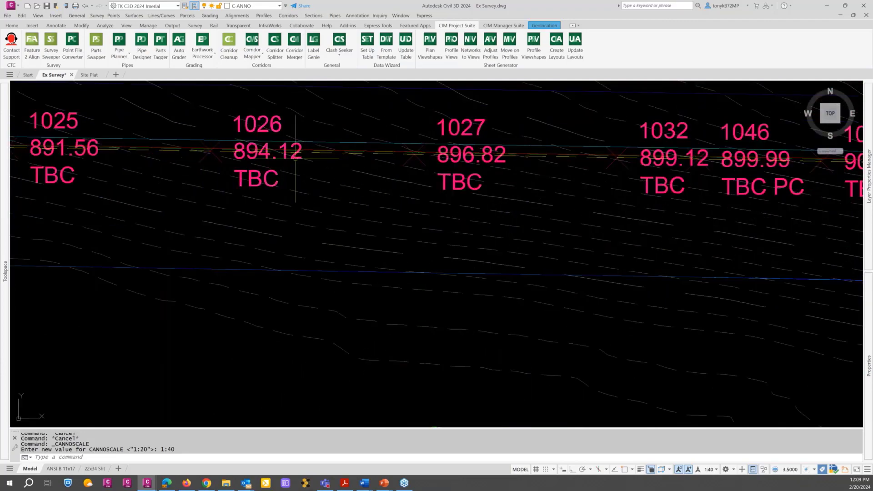
scroll(395, 167, down, 2)
scroll(395, 169, down, 7)
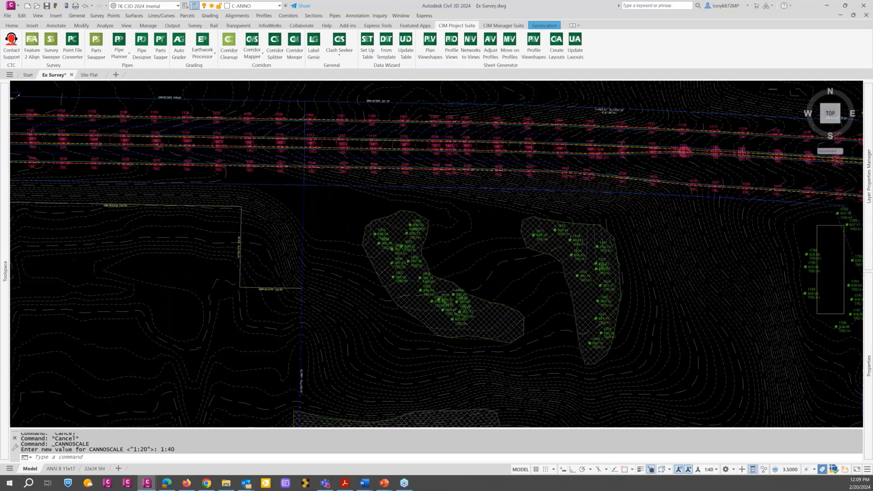
key(Escape)
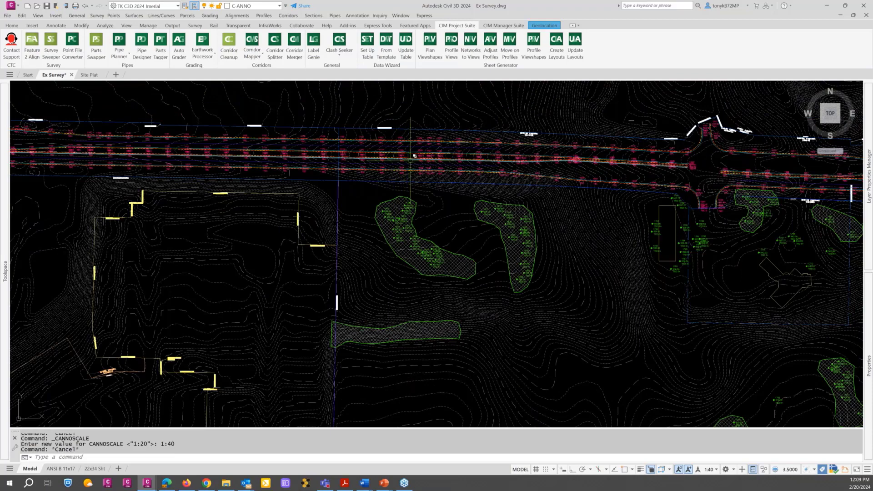
scroll(410, 162, down, 3)
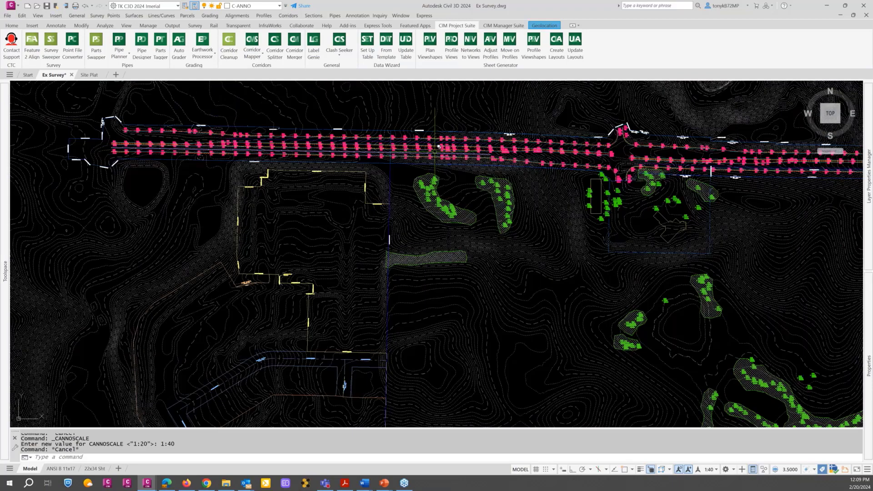
key(Escape)
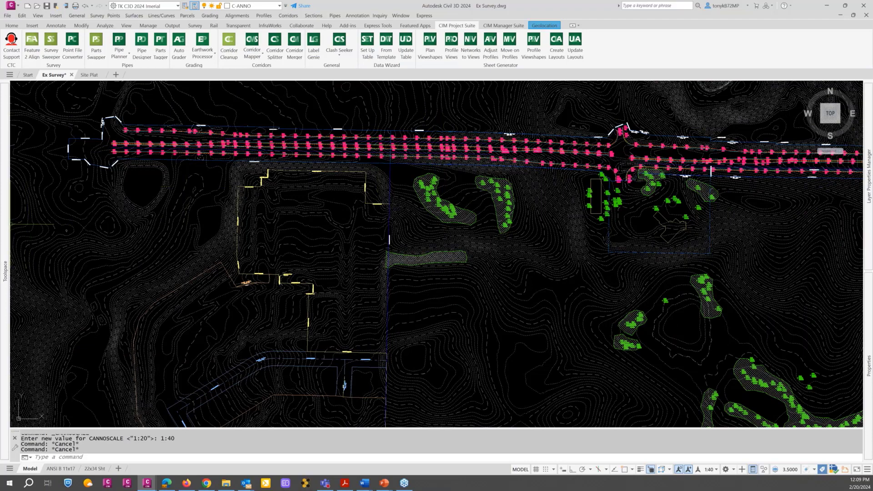
Step: Set the surface style of the EG Mixed Use Site surface to _No Display
mouse_move(10, 228)
click(72, 153)
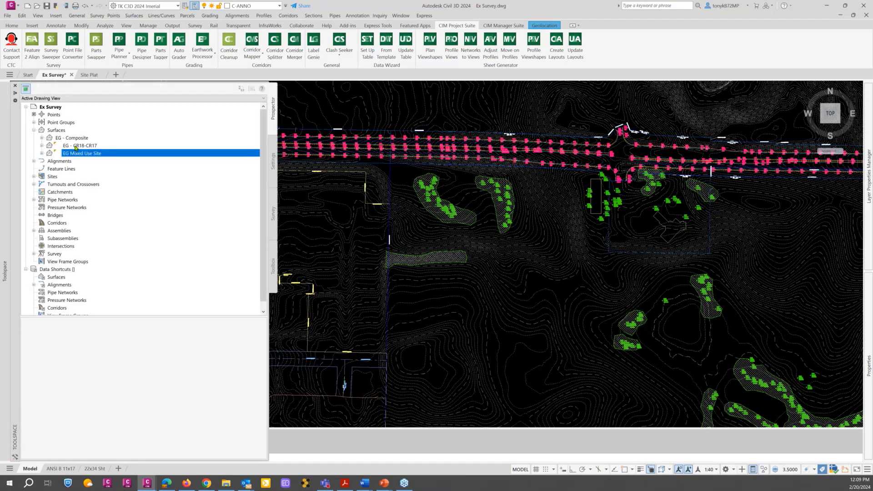
right_click(74, 154)
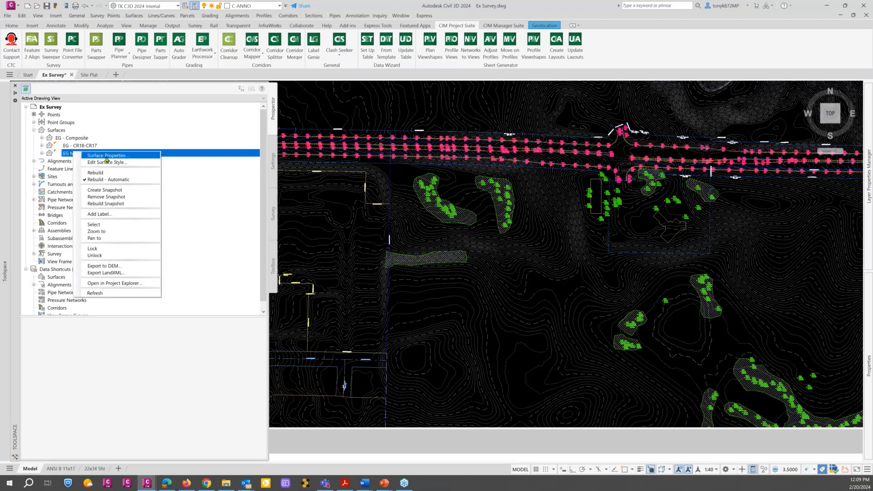
click(106, 156)
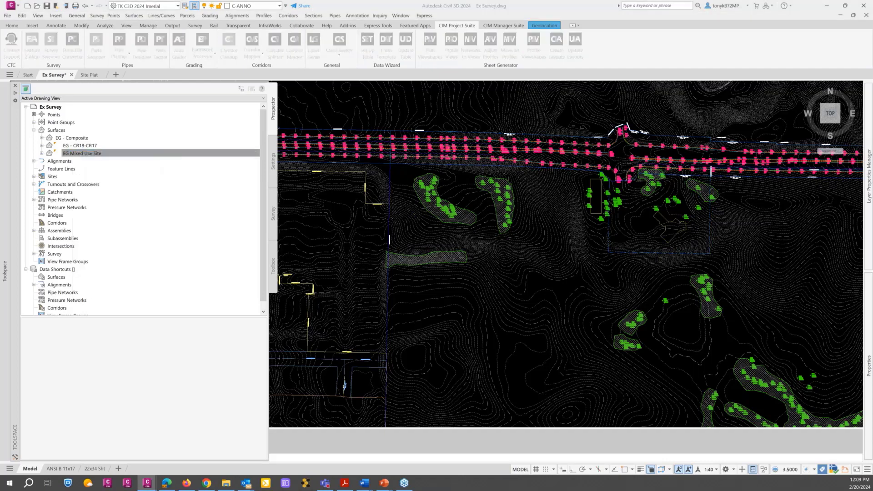
drag(872, 88, 411, 87)
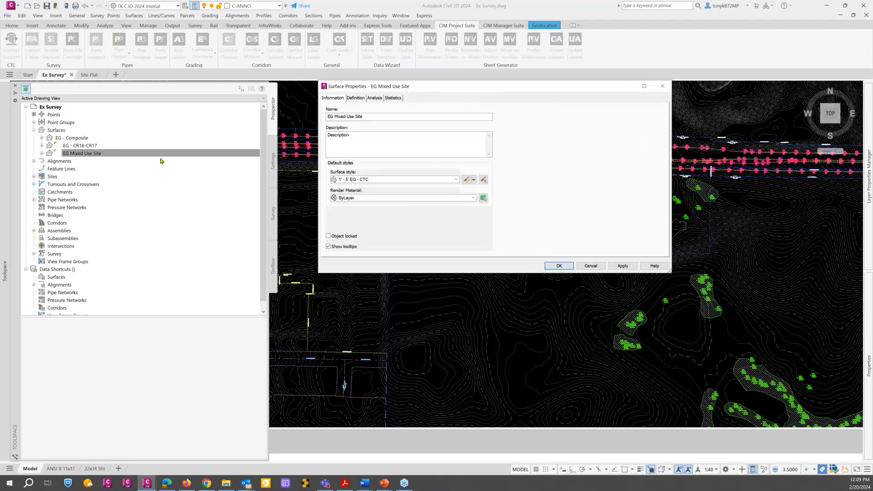
click(455, 180)
click(364, 188)
click(557, 267)
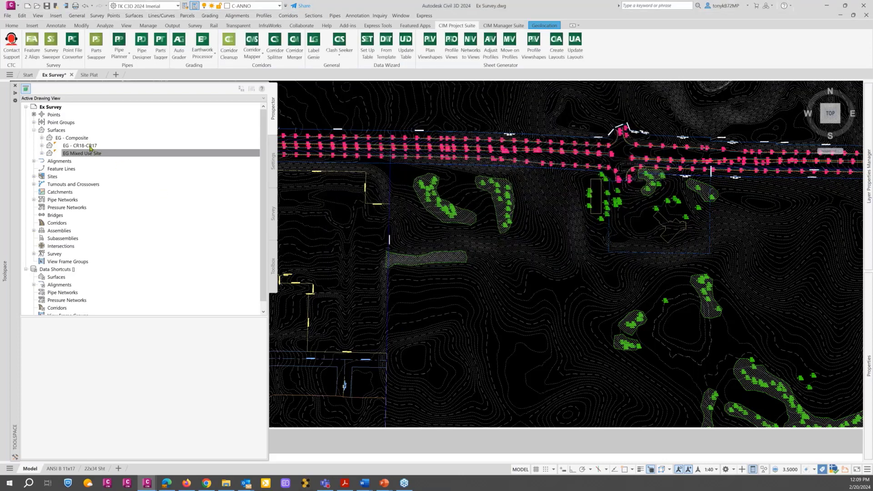
Step: Set the EG - CR18-CR17 surface style to 1' - 5' EG - CTC and inspect its contours along the northern road
right_click(91, 147)
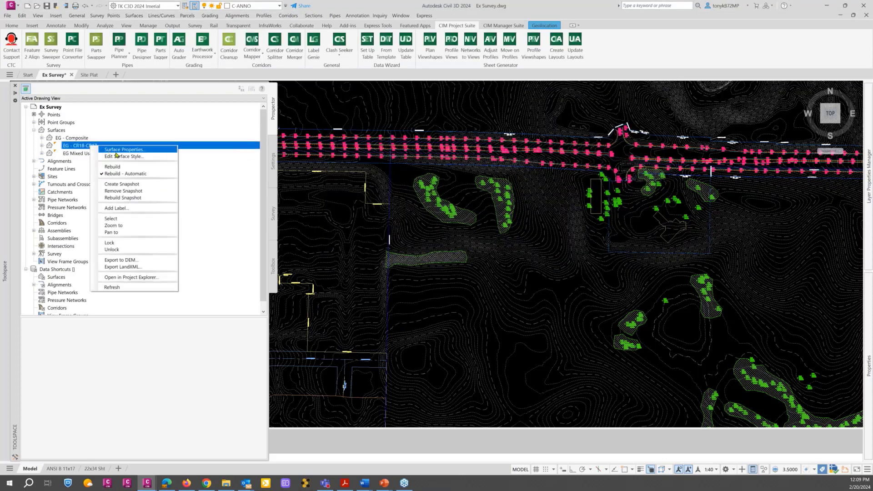
click(124, 151)
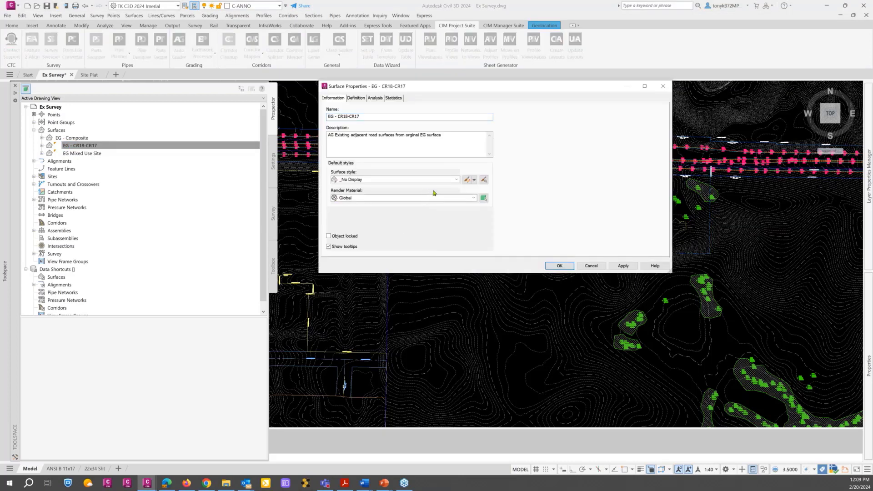
click(457, 180)
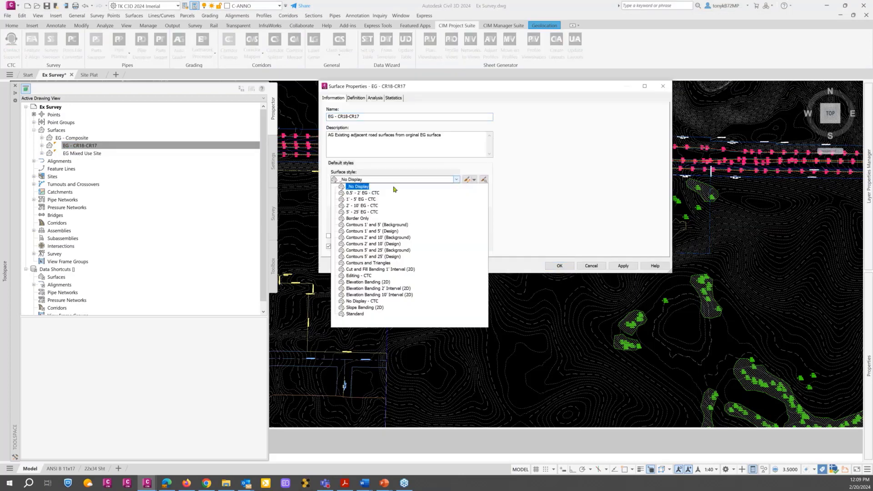
click(361, 199)
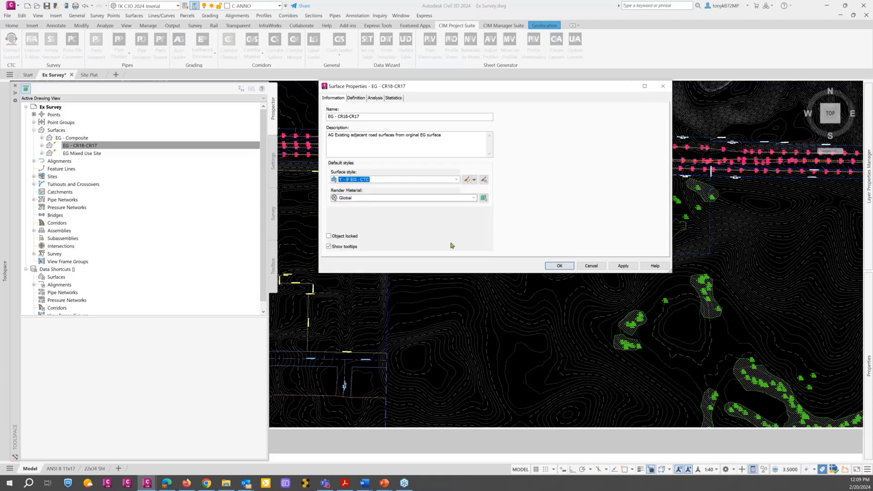
click(560, 266)
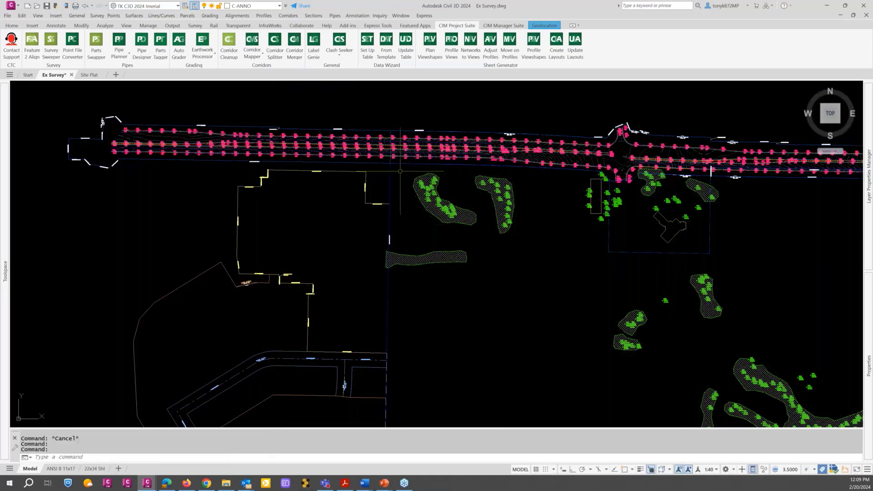
scroll(402, 161, up, 4)
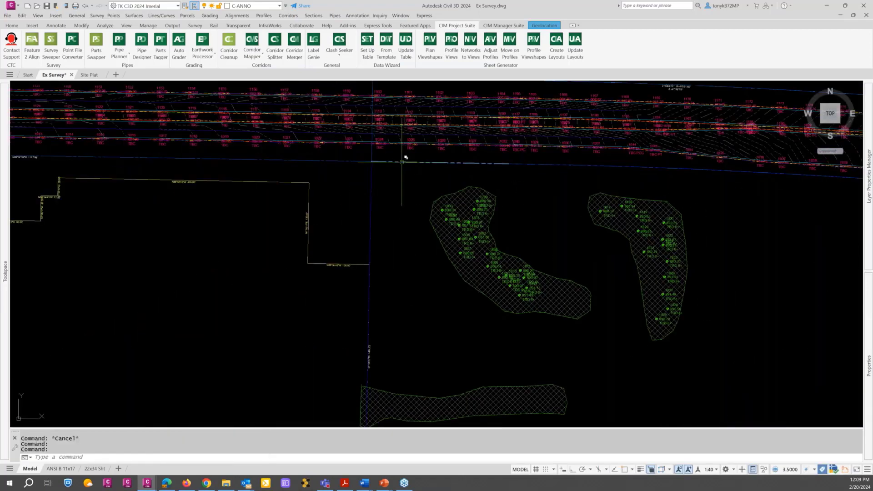
scroll(403, 161, down, 2)
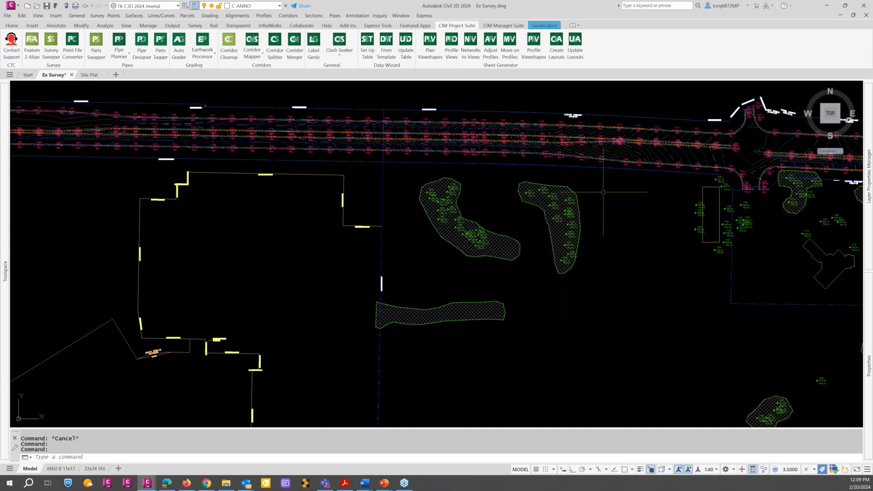
scroll(172, 171, down, 2)
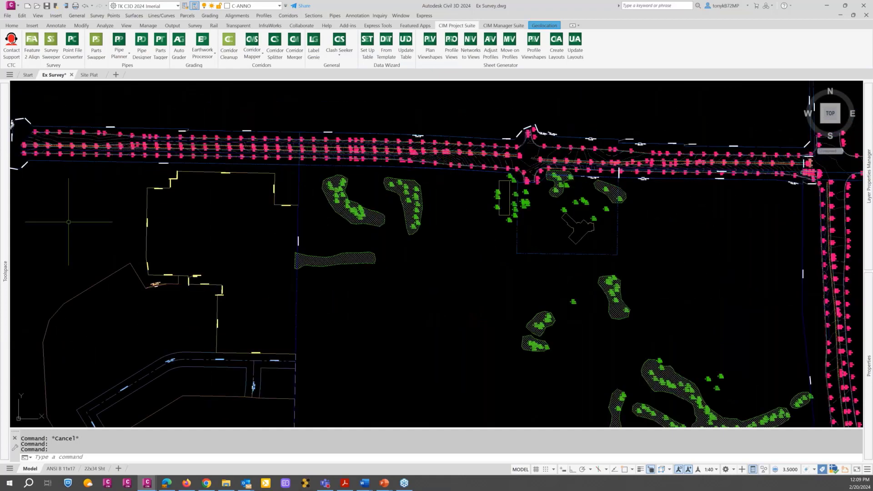
Step: Set the surface style of the EG - CR18-CR17 road surface back to _No Display
mouse_move(3, 210)
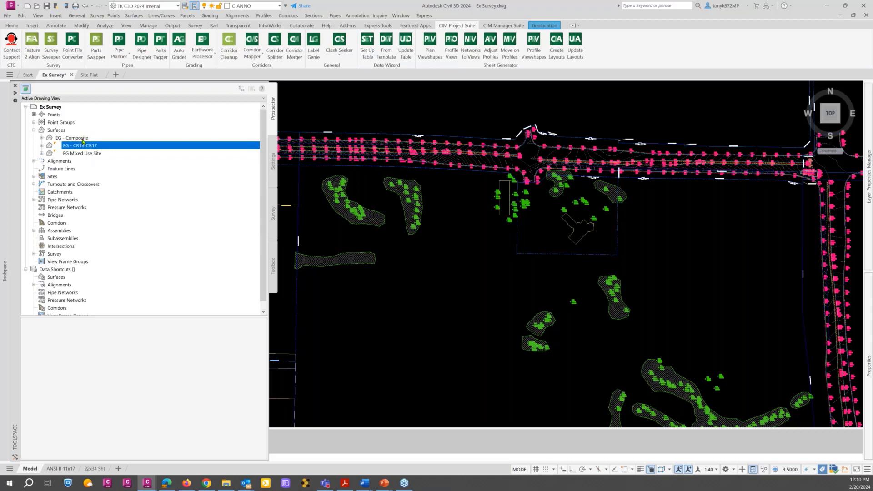
right_click(80, 146)
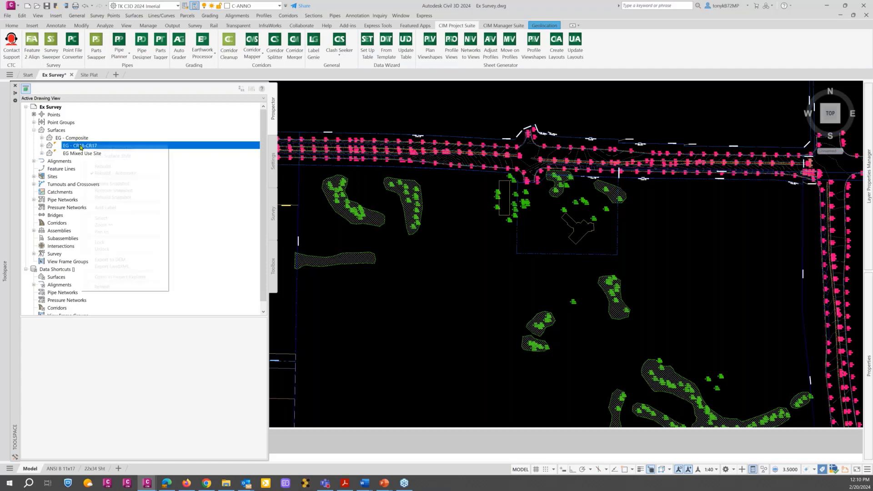
click(112, 155)
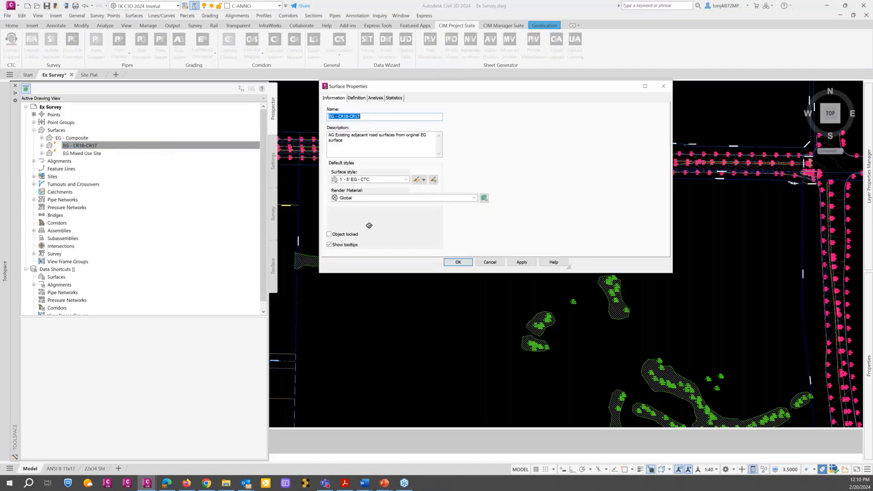
click(439, 181)
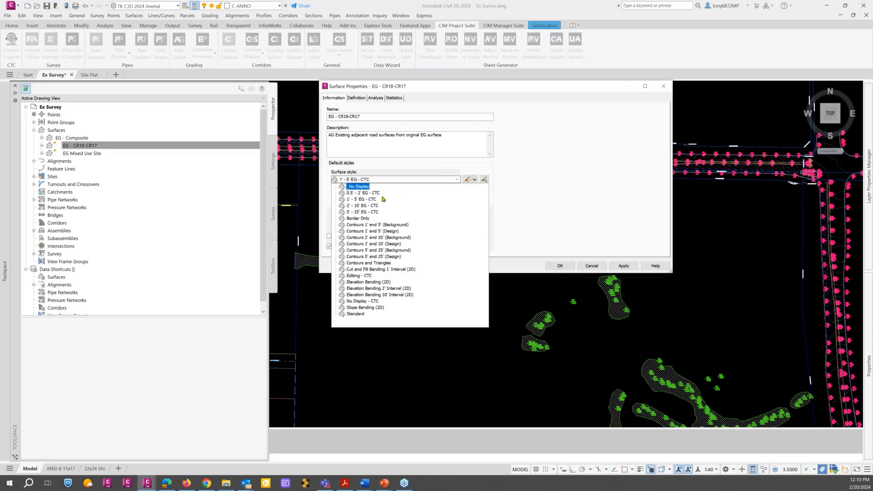
click(366, 188)
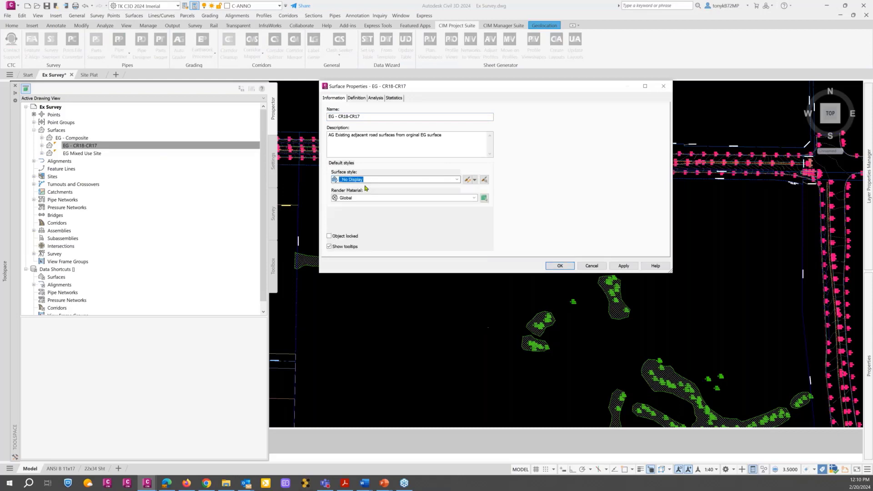
click(75, 142)
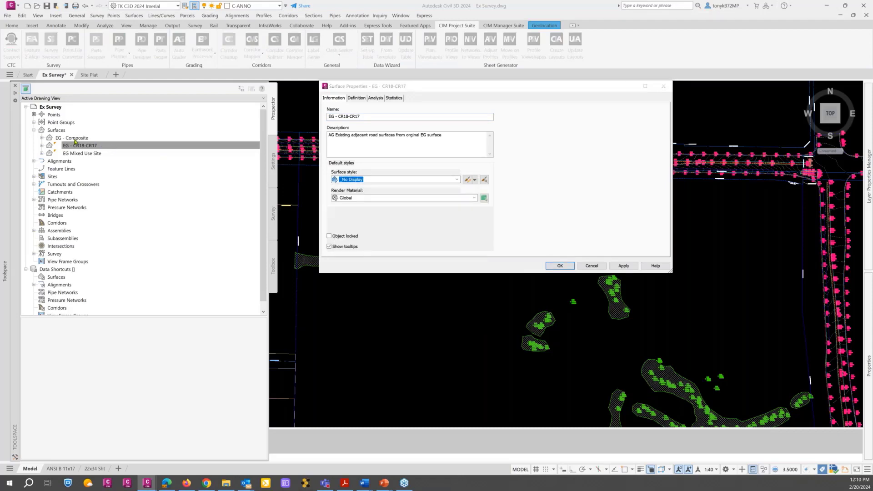
click(560, 266)
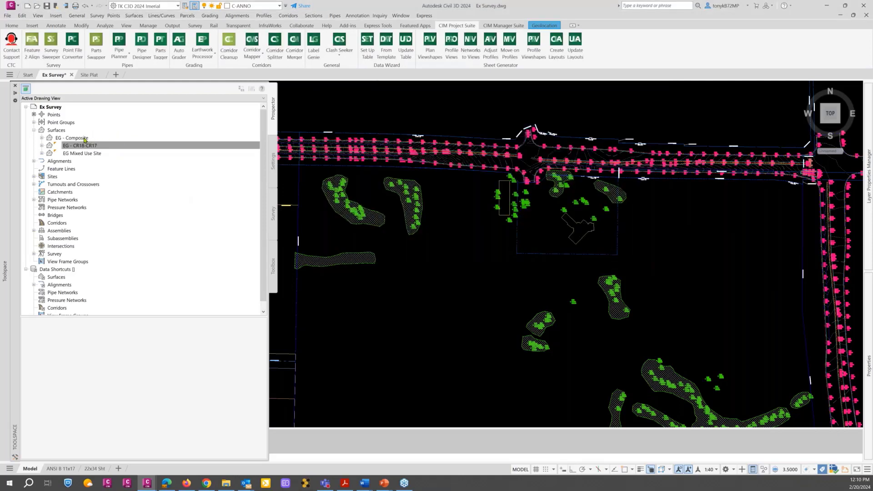
Step: Set the surface style of the EG - Composite surface to 1' - 5' EG - CTC and inspect its contours near the northern road
click(78, 139)
right_click(79, 139)
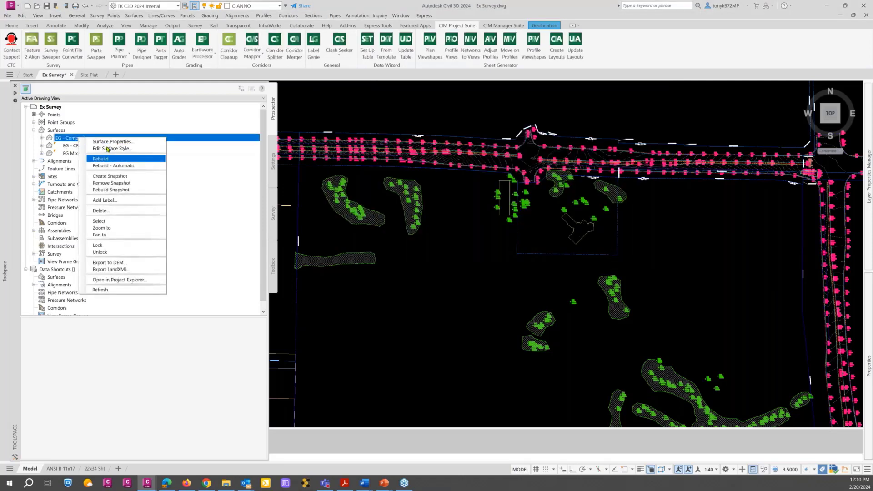
click(109, 143)
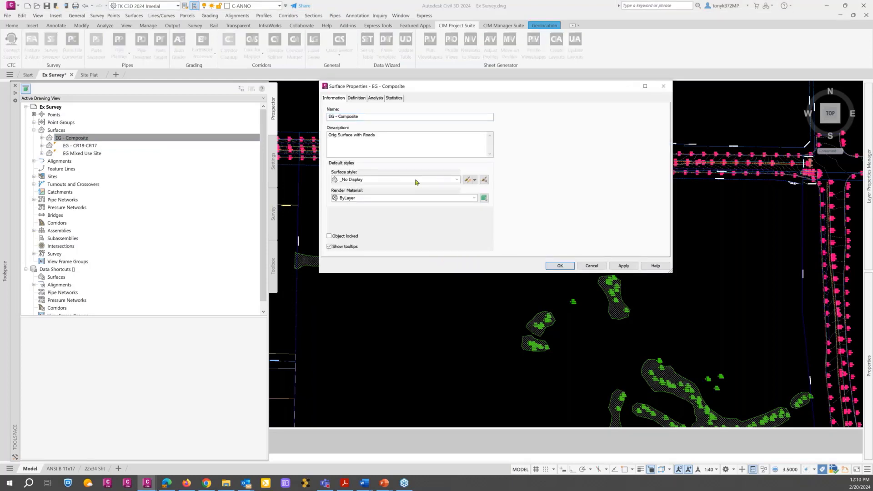
click(416, 182)
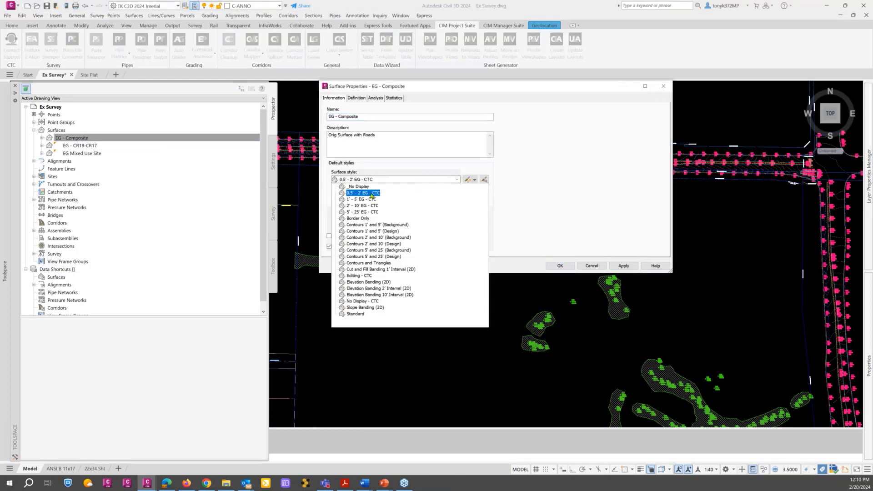
click(394, 199)
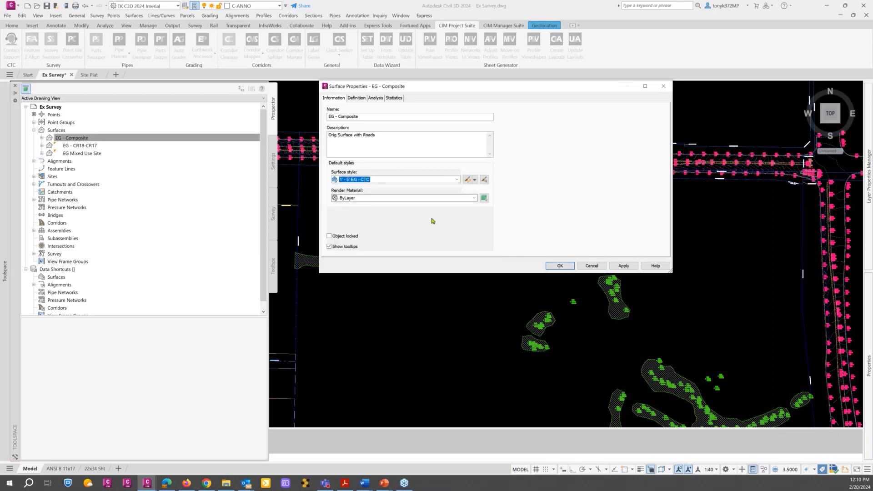
click(560, 266)
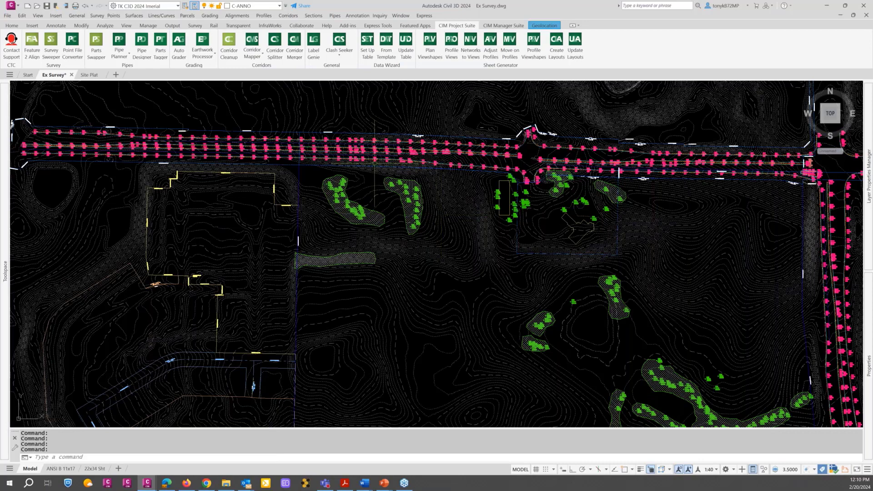
scroll(264, 133, up, 4)
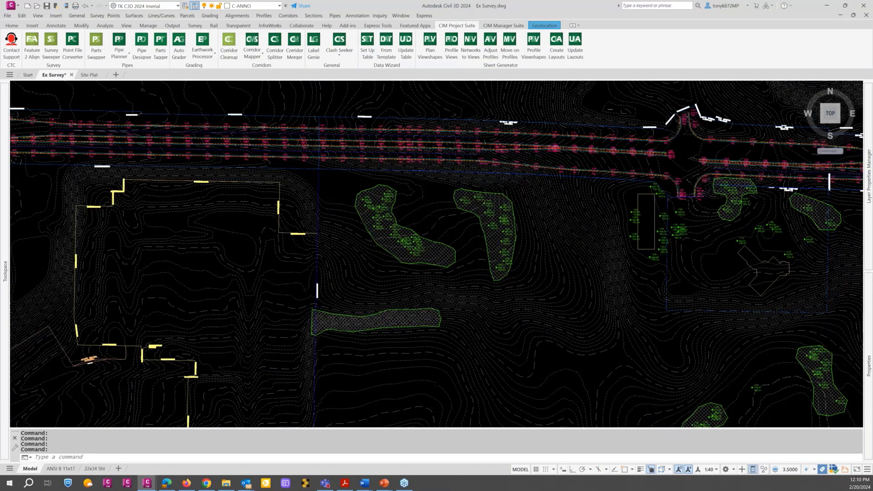
Step: Review the B624 TBC All parallel grading family in Auto Grader, leaving its settings as they are, and close Auto Grader
click(181, 43)
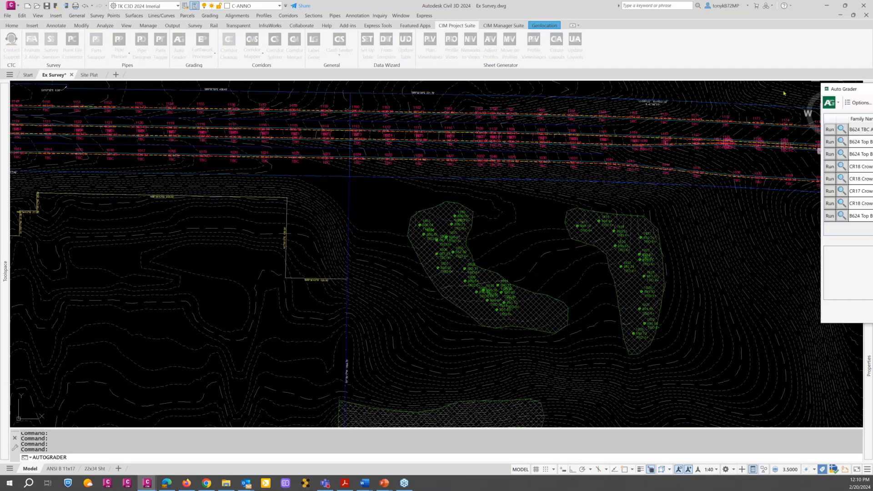
drag(861, 89, 272, 89)
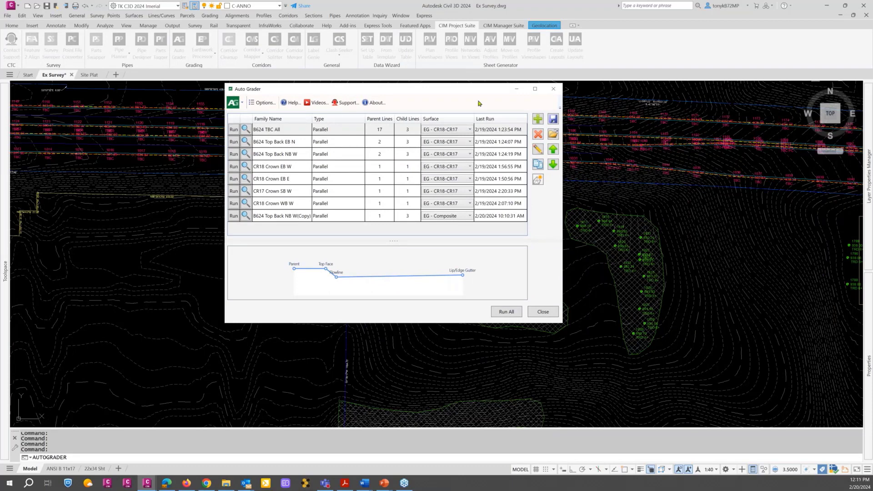
drag(433, 86, 431, 85)
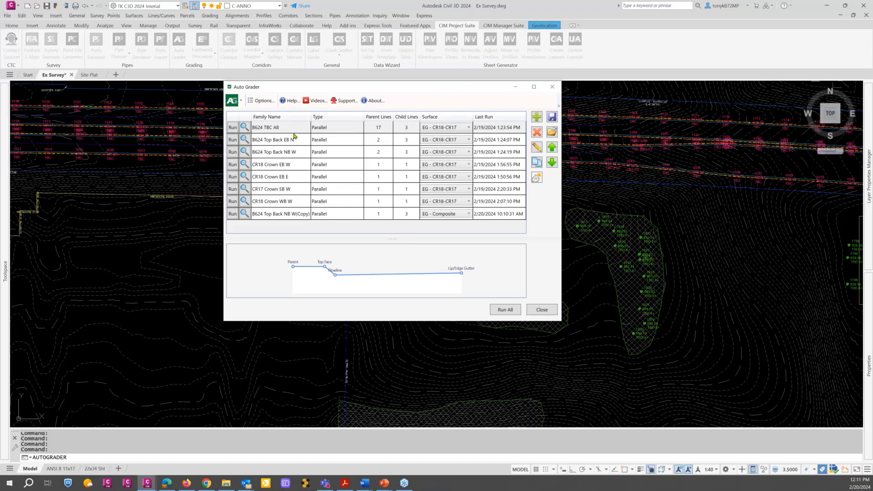
double_click(332, 132)
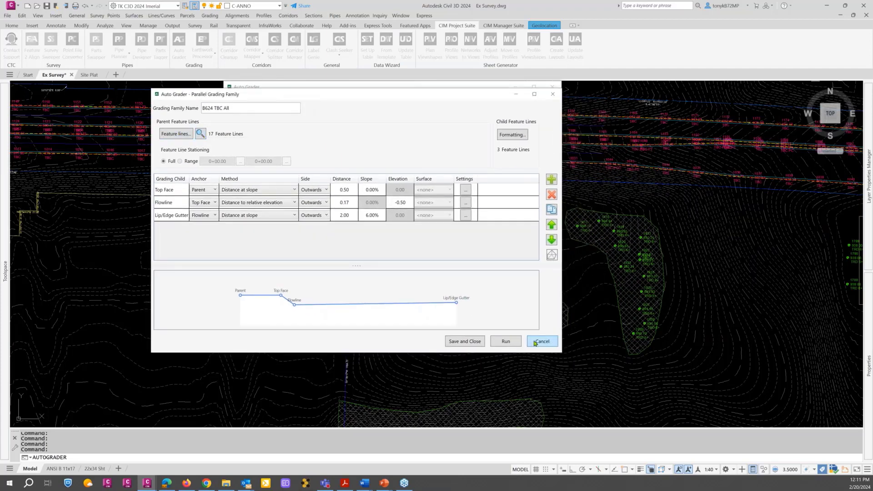
click(464, 341)
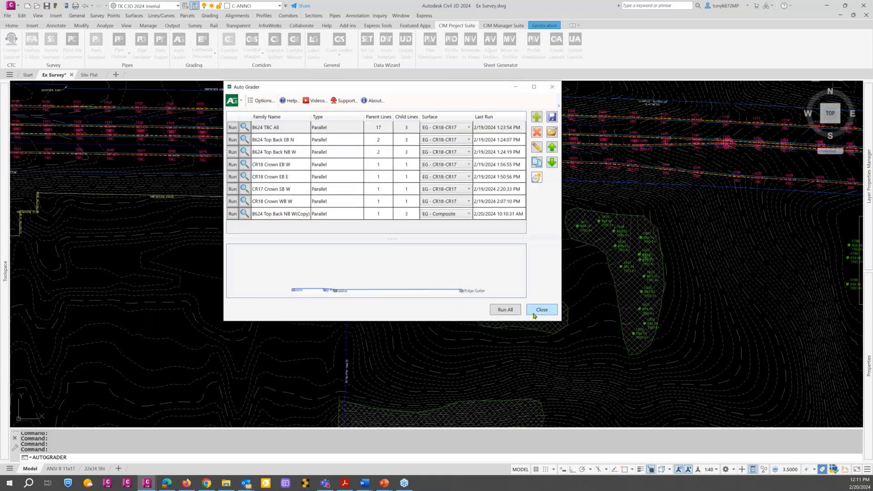
click(541, 310)
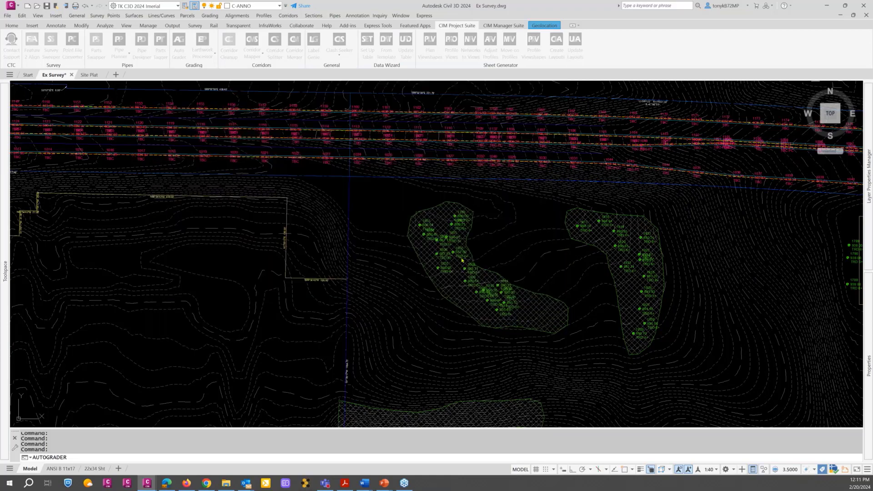
Step: Inspect the existing back-of-curb feature line between survey points 1038 and 1039 on the northern road, then deselect it
scroll(409, 258, down, 7)
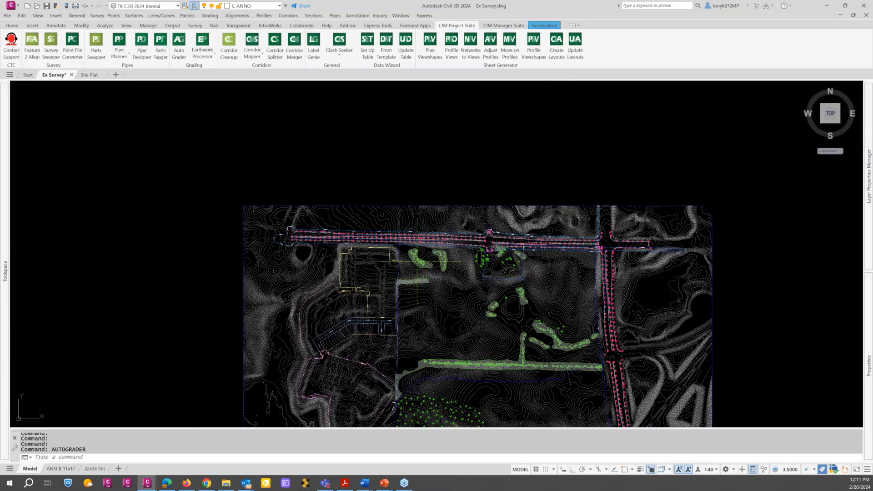
mouse_move(418, 224)
middle_down()
mouse_move(385, 185)
mouse_move(371, 144)
middle_up()
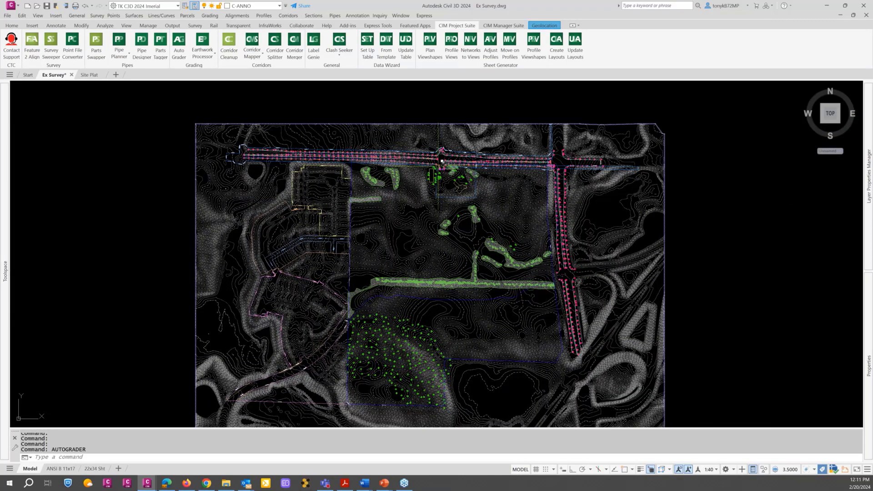
scroll(432, 169, up, 2)
scroll(410, 150, up, 10)
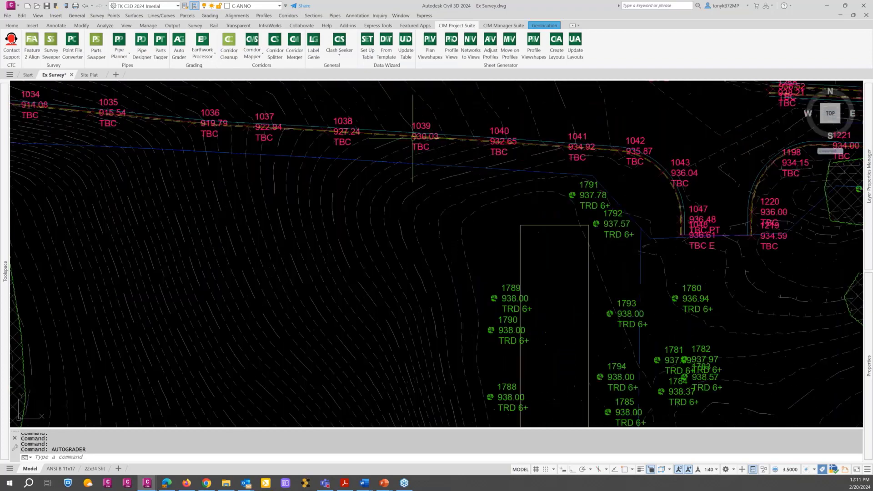
scroll(388, 137, up, 2)
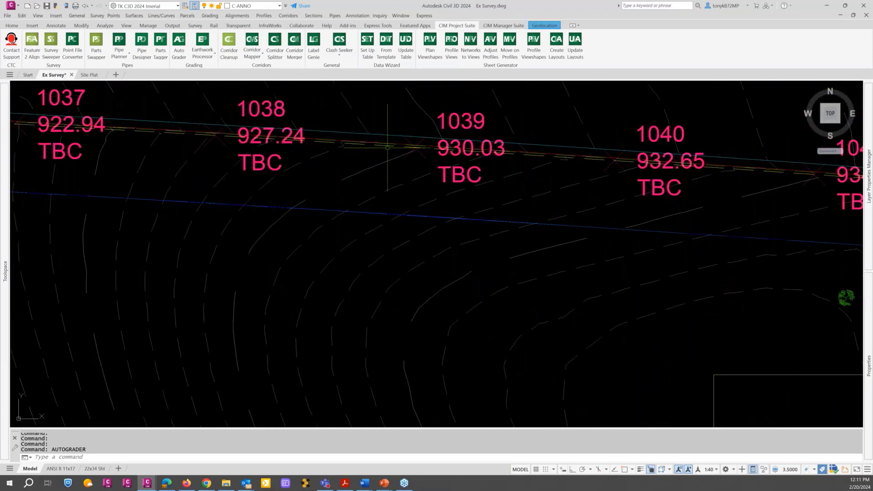
click(389, 147)
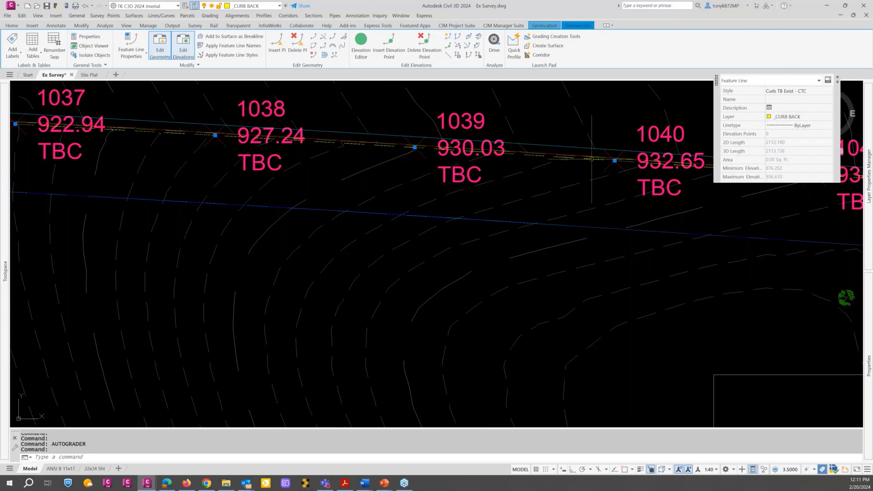
key(Escape)
key(Escape)
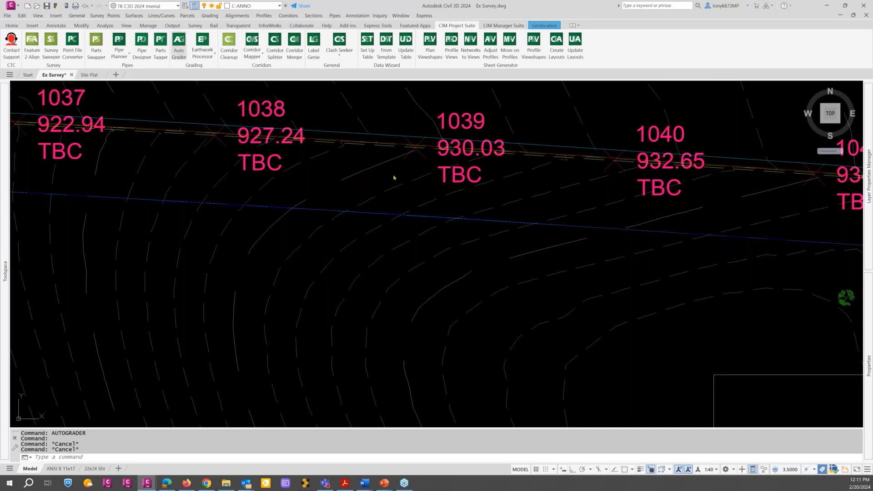
Step: Reopen Auto Grader and check the default grading families folder in its options without changing it
key(Return)
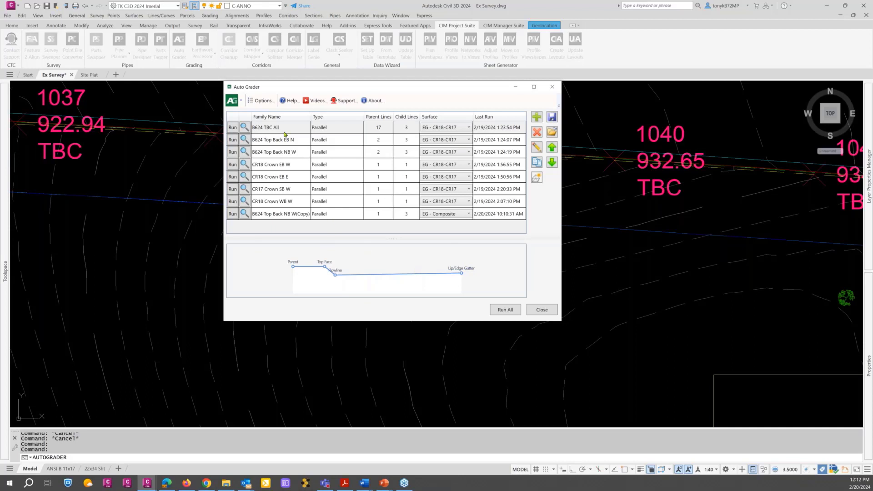
click(266, 101)
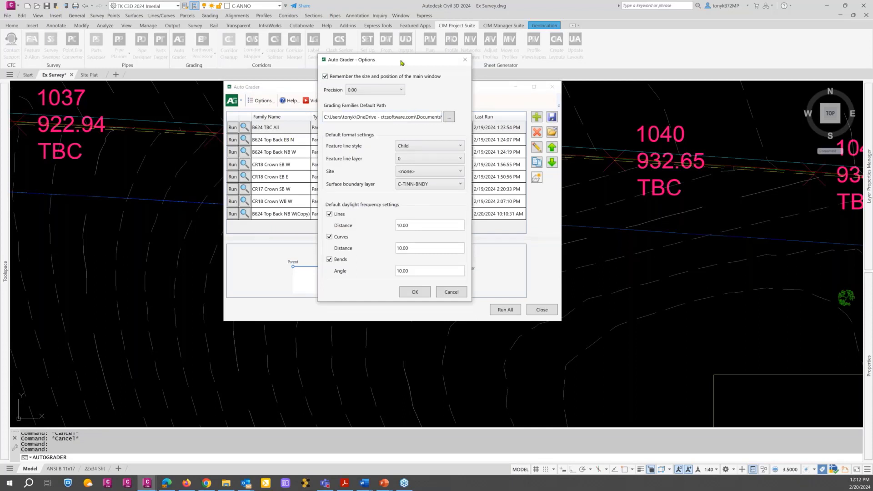
drag(415, 63, 547, 64)
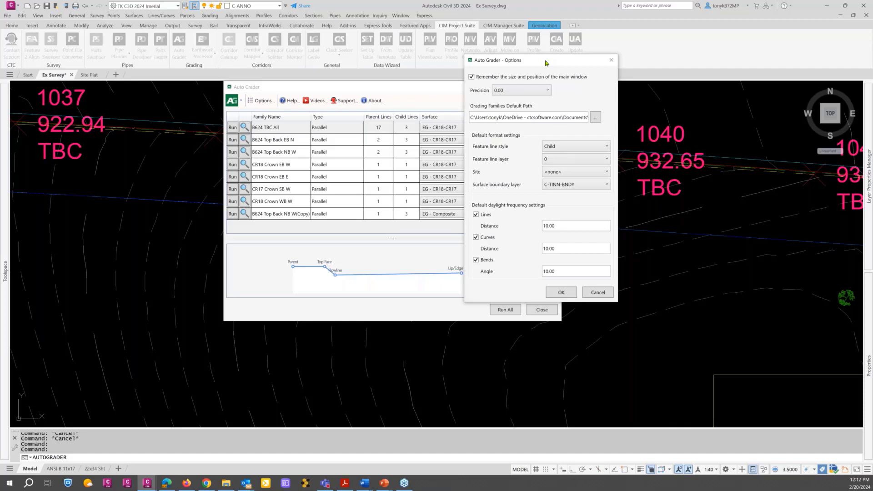
click(595, 118)
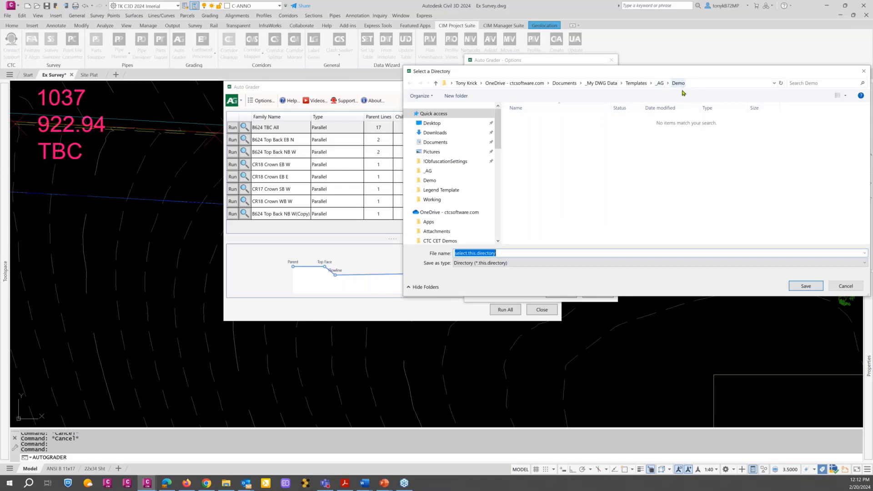
click(846, 287)
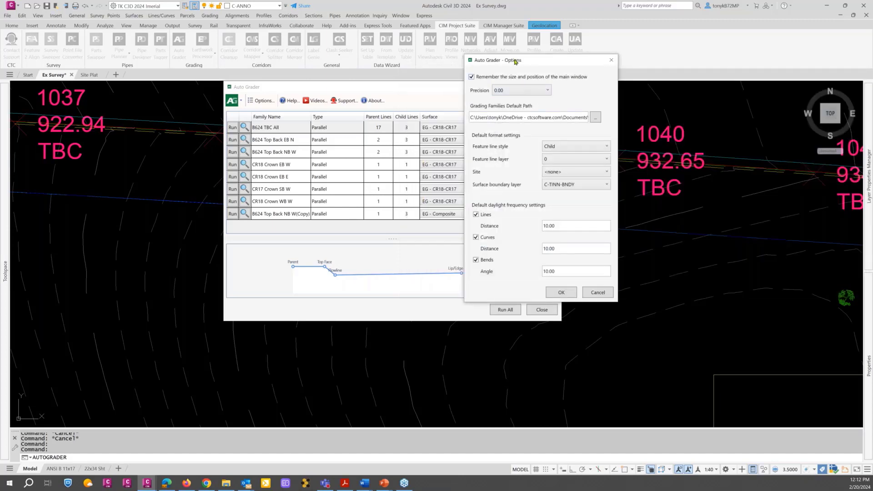
drag(515, 61, 407, 46)
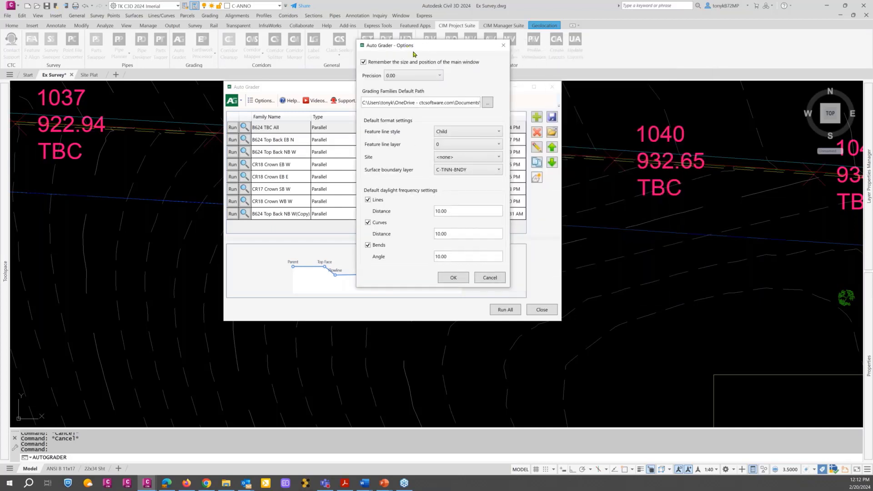
Step: Review the available default feature line styles and site choices in the Auto Grader options, keep the Child style, and accept the options
click(476, 132)
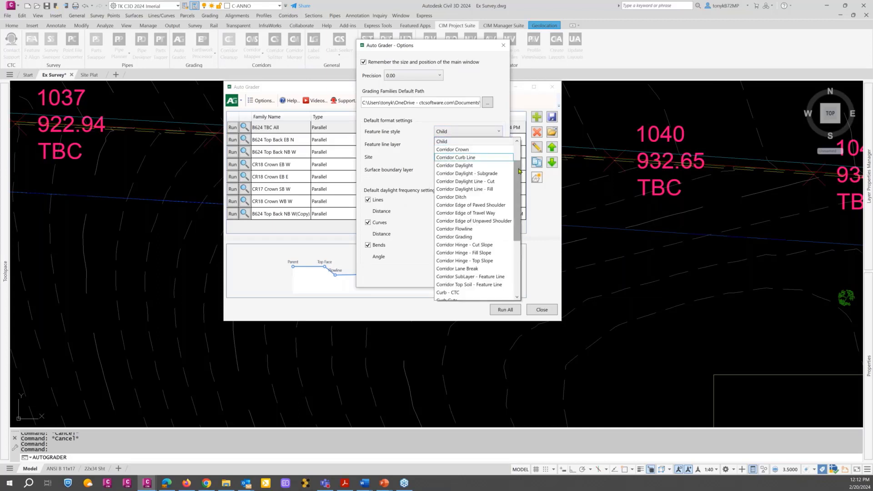
drag(517, 167, 513, 148)
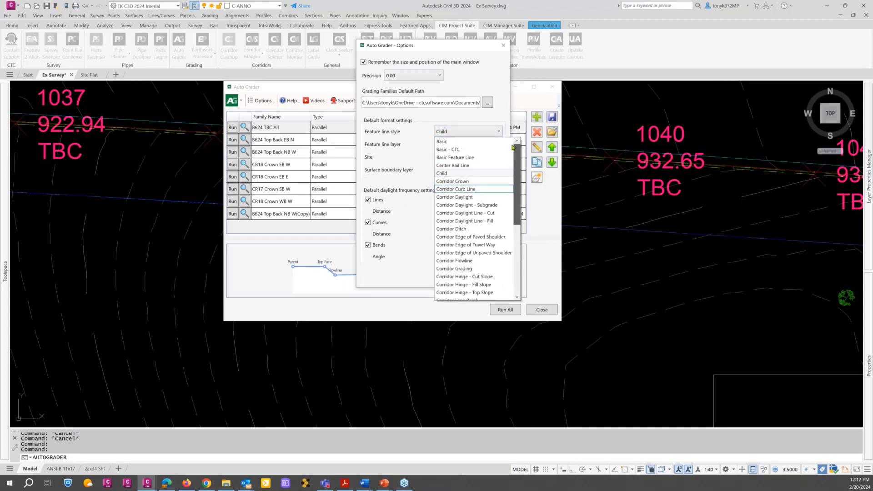
click(457, 132)
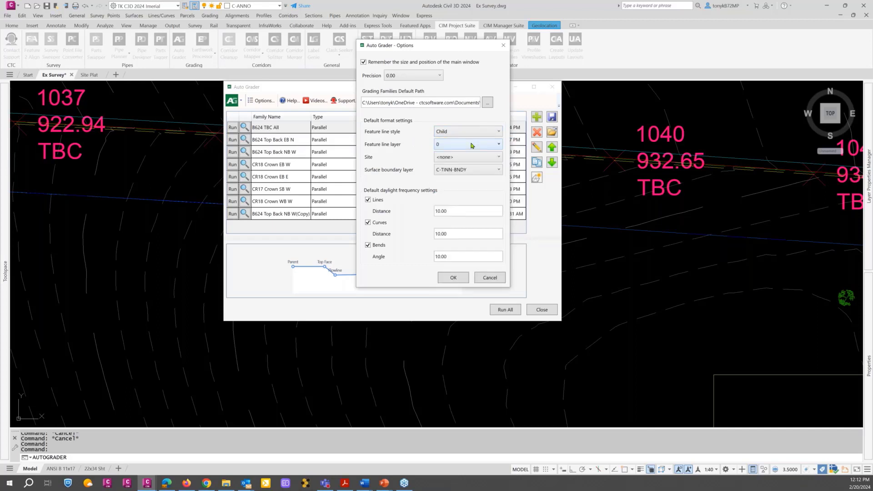
click(449, 157)
click(452, 175)
click(460, 278)
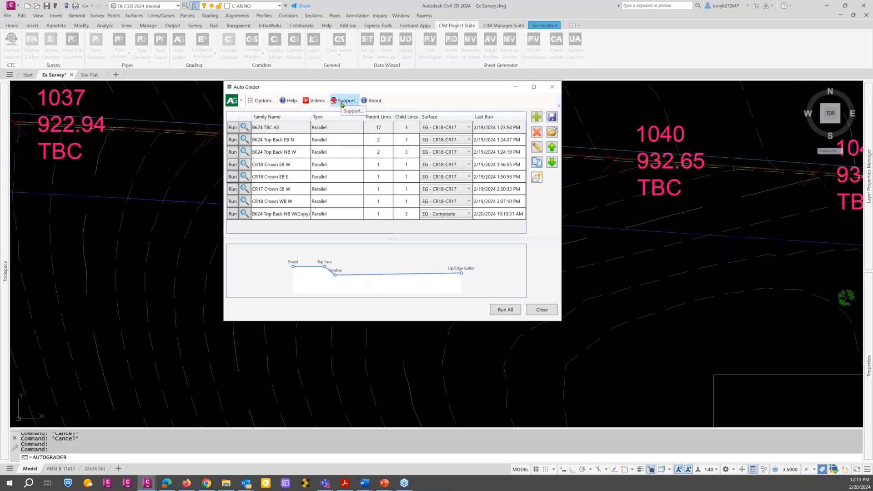
Step: View the product, version and support information about Auto Grader, then return to the list of grading families
click(372, 101)
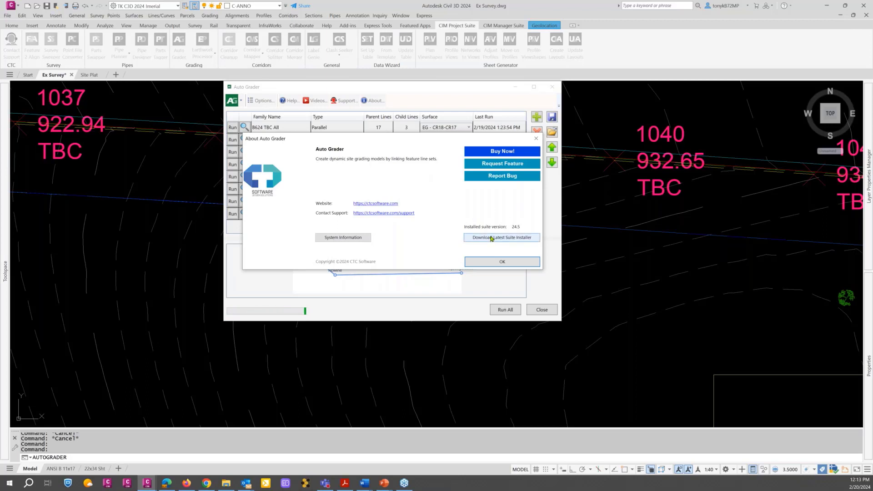
click(495, 262)
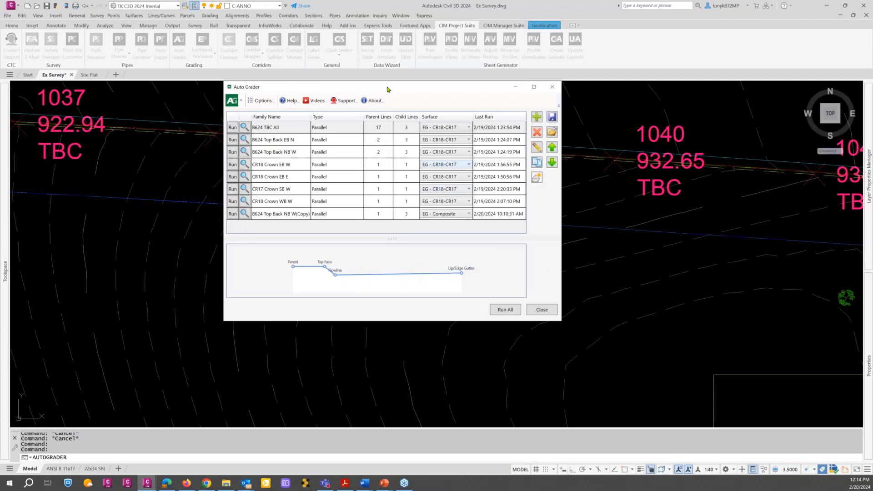
drag(380, 89, 388, 91)
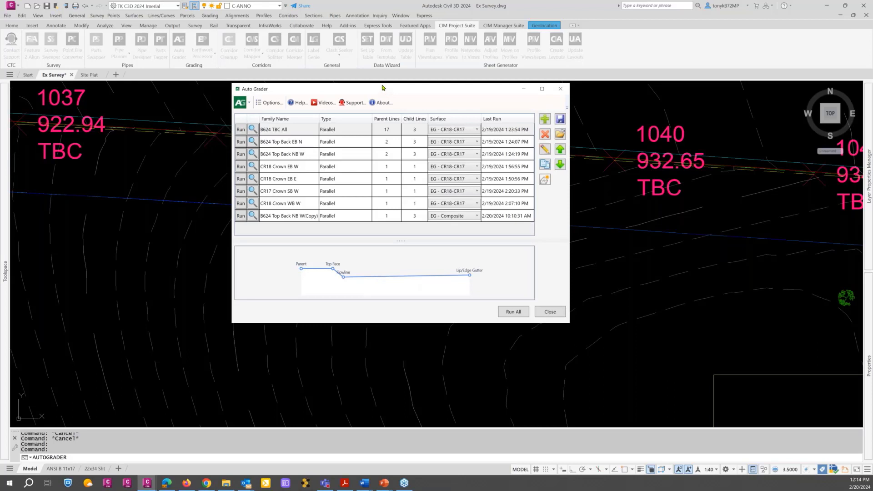
drag(382, 87, 384, 86)
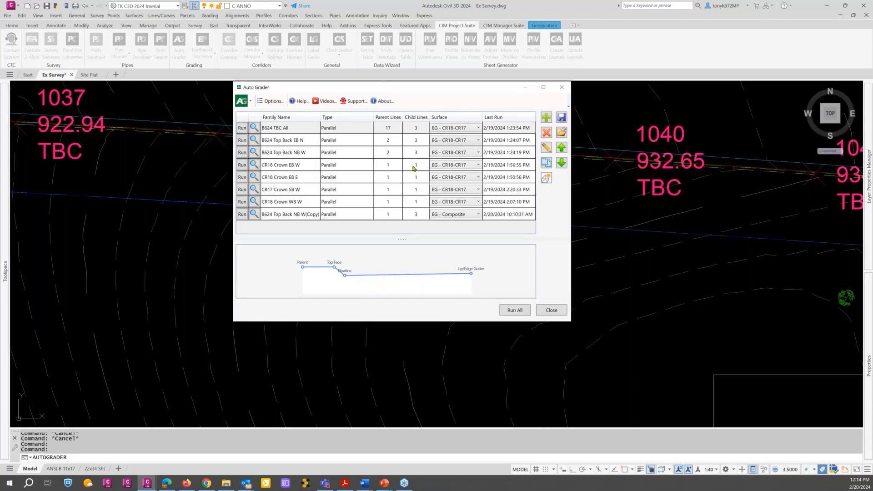
Step: Open the B624 TBC All grading family to examine its parent feature lines and child grading definitions
click(362, 132)
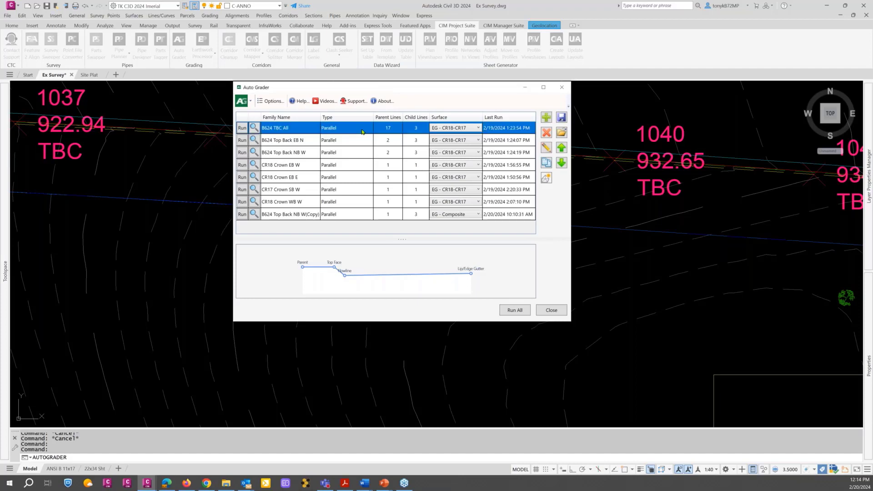
double_click(363, 131)
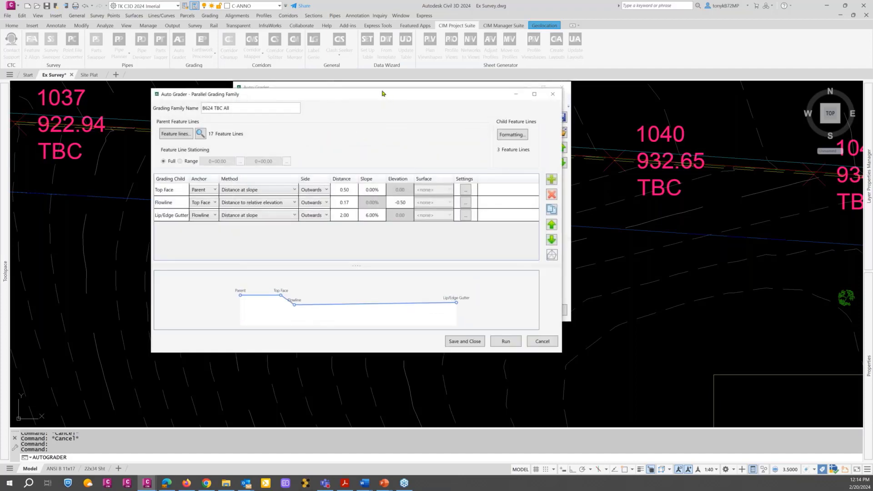
drag(383, 92, 399, 102)
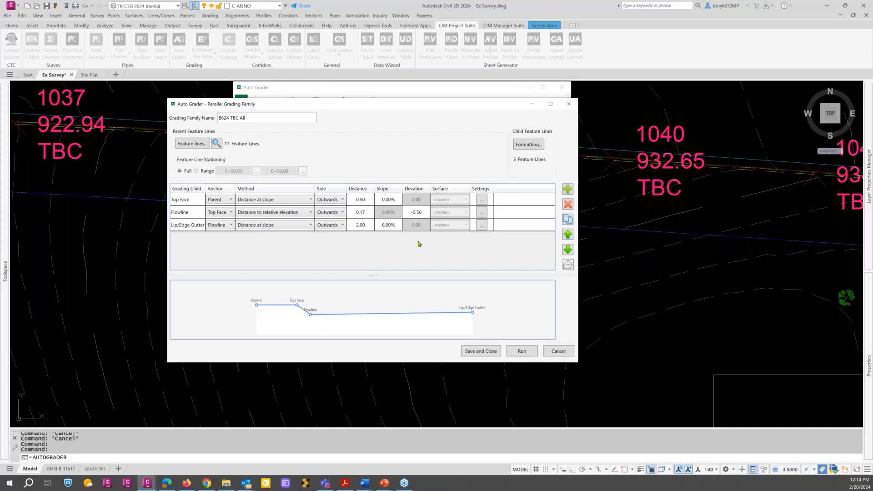
Step: Check the layer filter that selects the B624 TBC All family's parent feature lines, leave it unchanged, and close Auto Grader
click(192, 144)
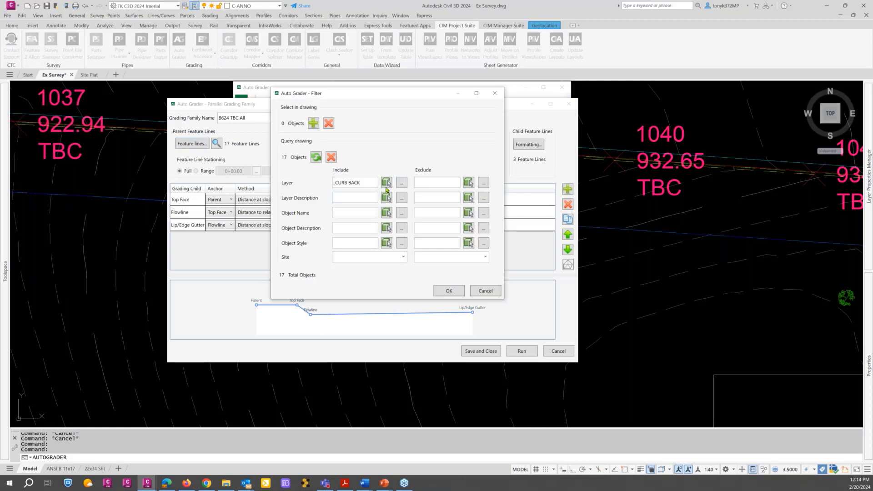
click(486, 291)
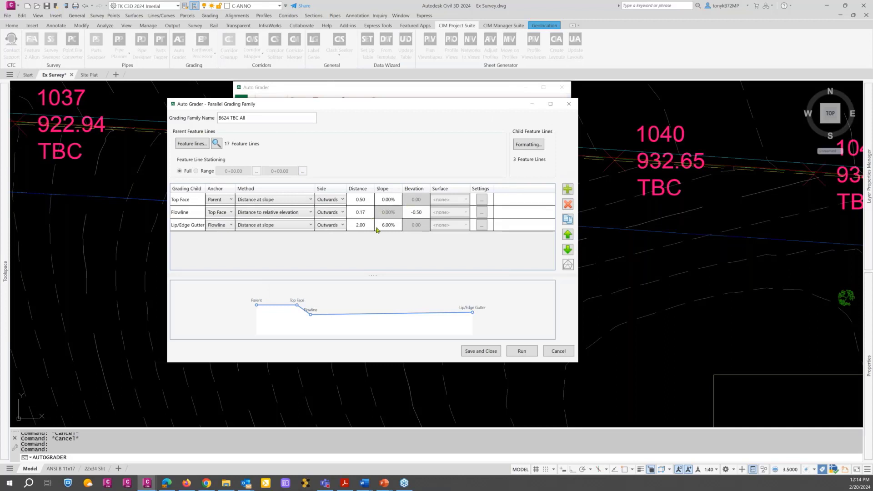
click(555, 353)
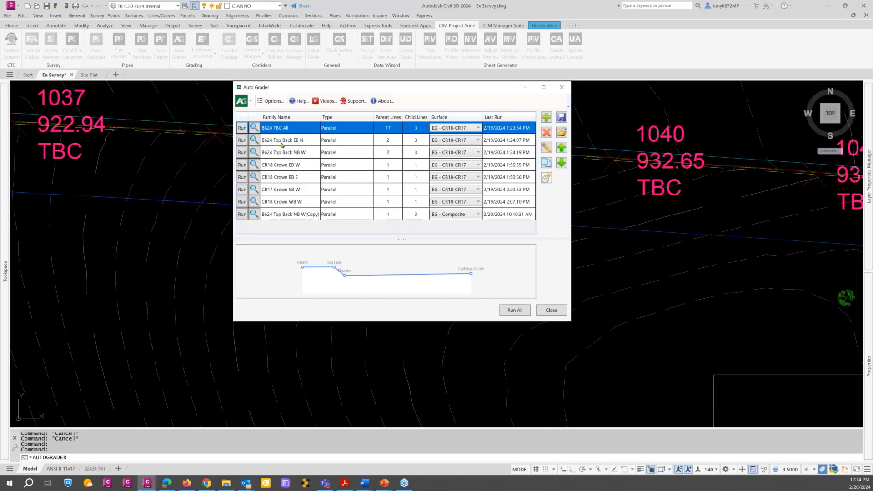
click(551, 310)
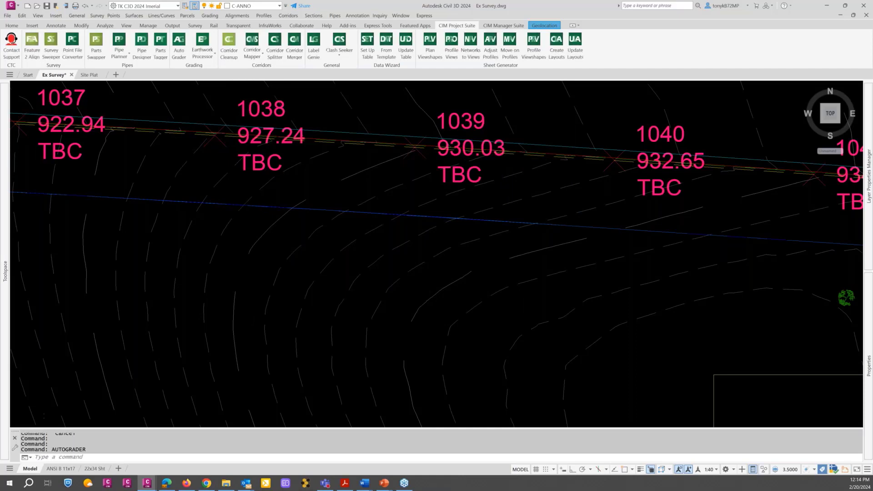
Step: Examine the curb and gutter lines and the TBC survey points along the road and its median
scroll(505, 153, down, 6)
middle_drag(466, 174, 429, 257)
scroll(437, 193, up, 8)
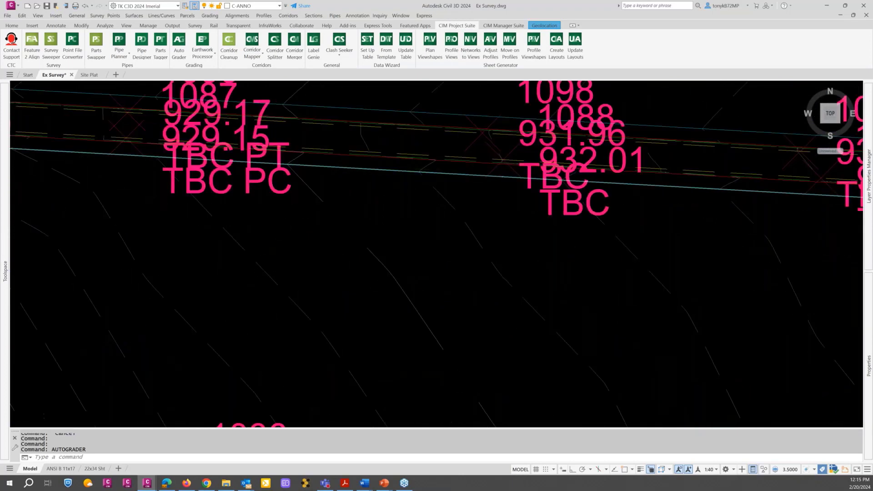
scroll(401, 169, down, 4)
scroll(401, 169, down, 2)
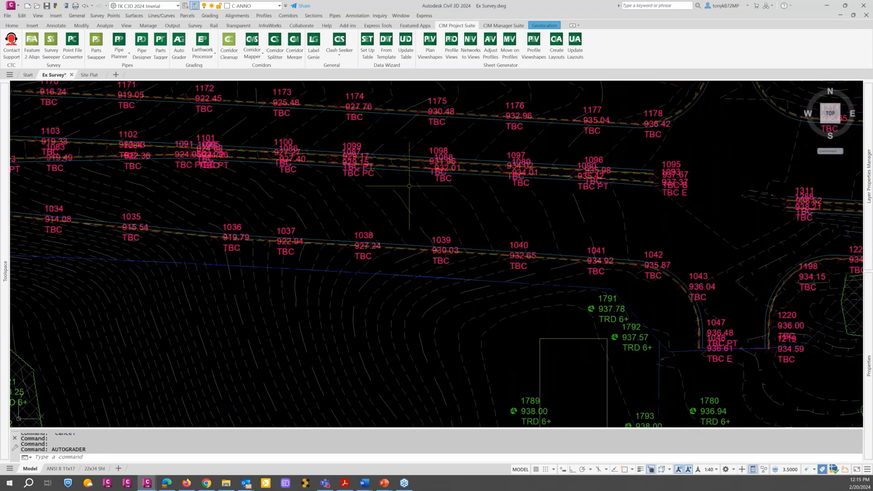
middle_drag(427, 198, 498, 195)
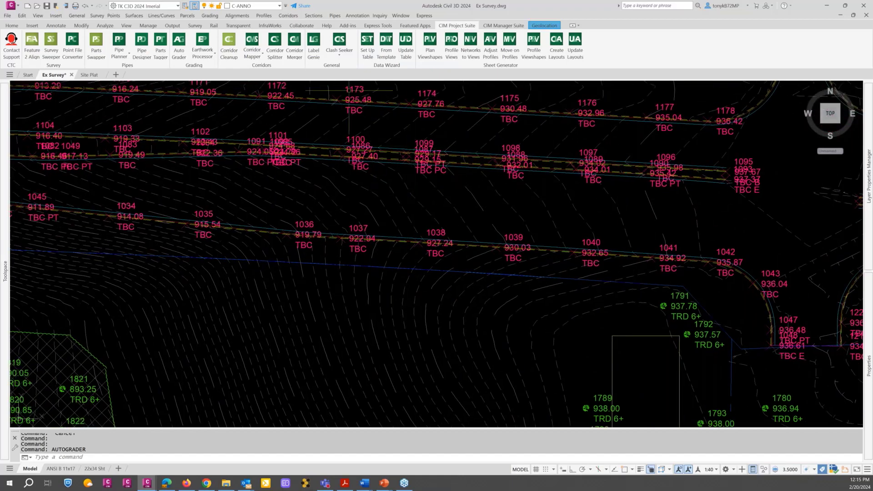
scroll(335, 160, down, 2)
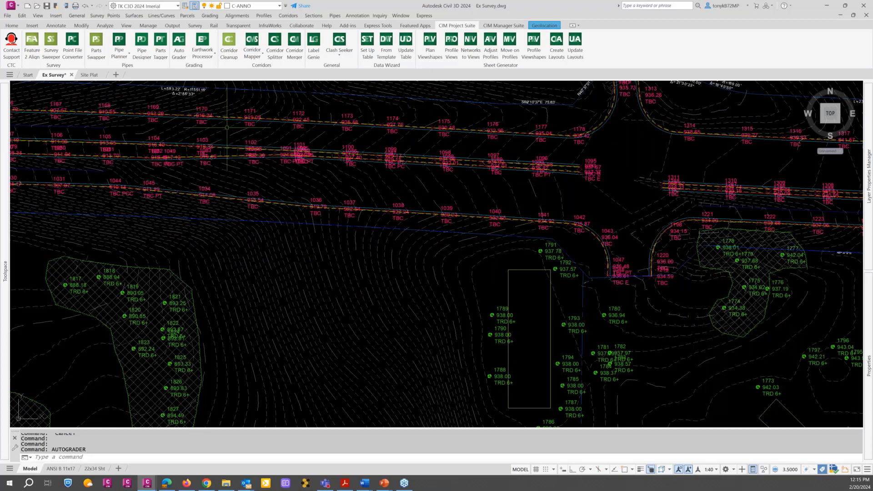
Step: Reopen Auto Grader and check the B624 Top Back NB W(Copy) family's gradings and parent feature line selection without changing them
click(184, 44)
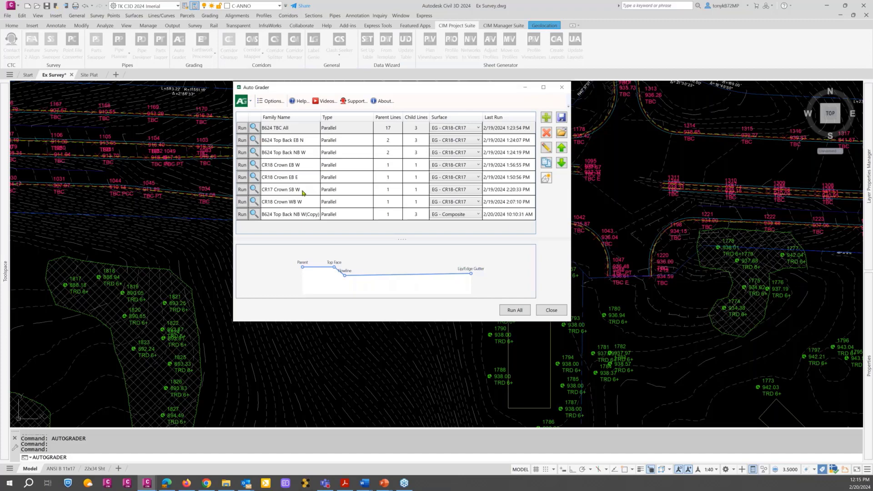
click(343, 217)
double_click(342, 217)
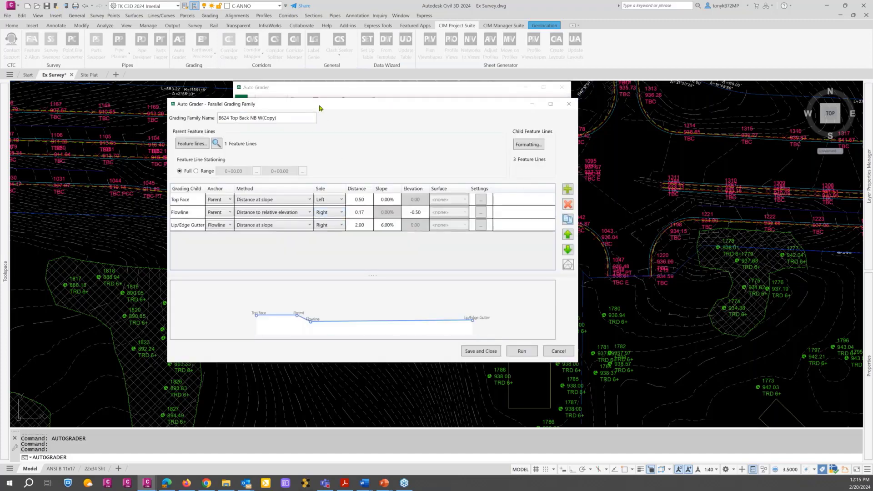
drag(338, 90, 314, 61)
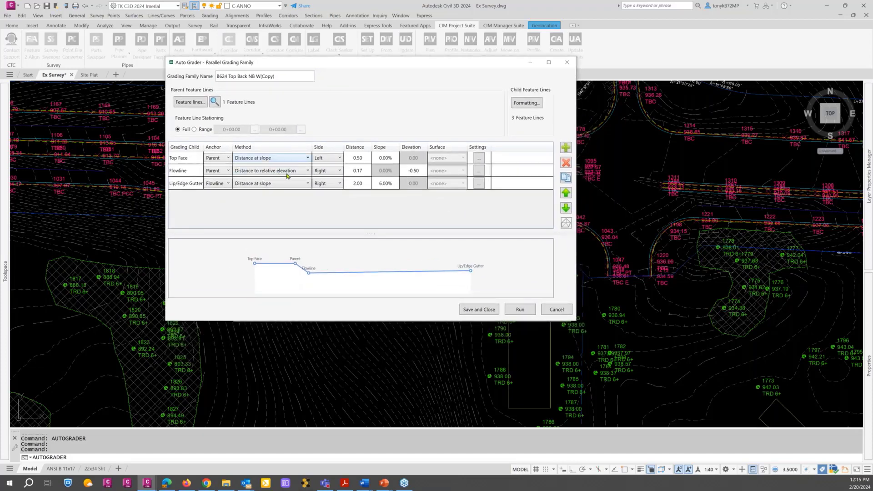
click(195, 103)
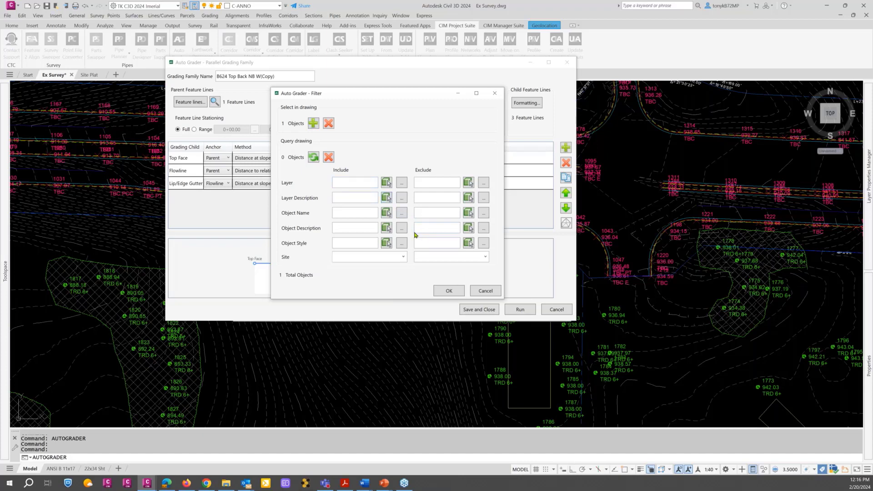
click(481, 292)
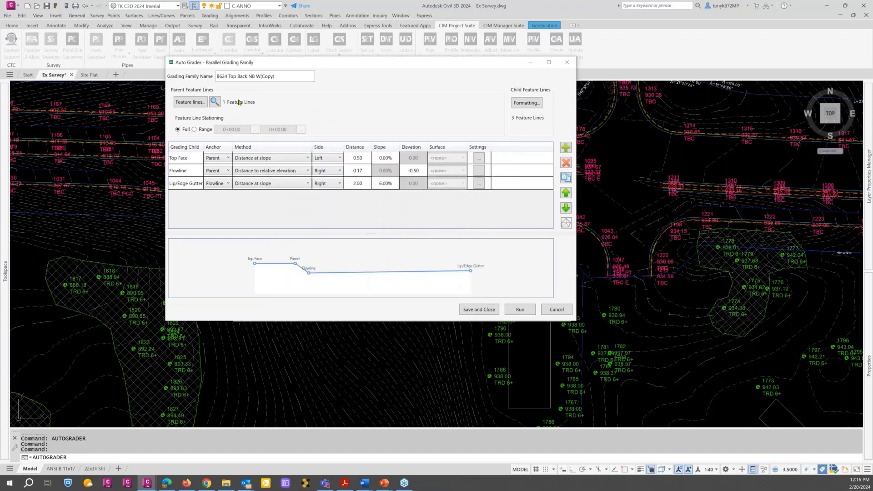
click(553, 310)
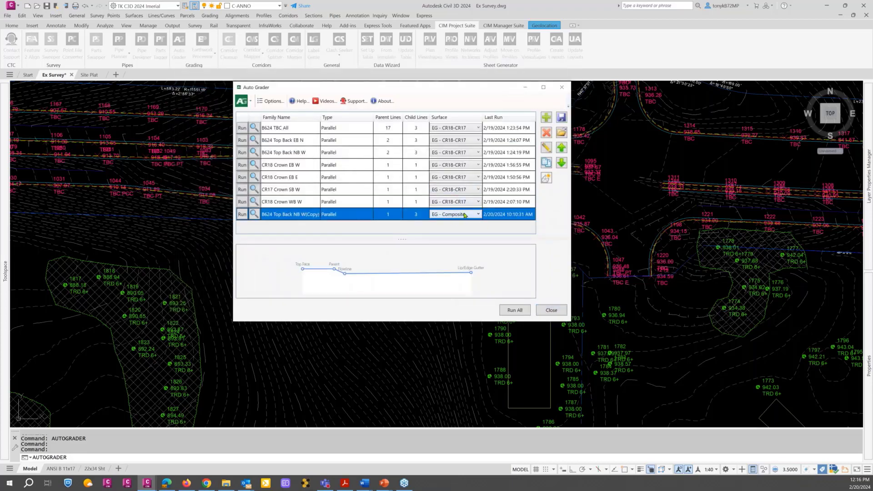
Step: Create a TIN surface named Demo from Auto Grader, with the description Today and the 1' - 5' EG - CTC style
key(ctrl)
key(ctrl)
click(547, 178)
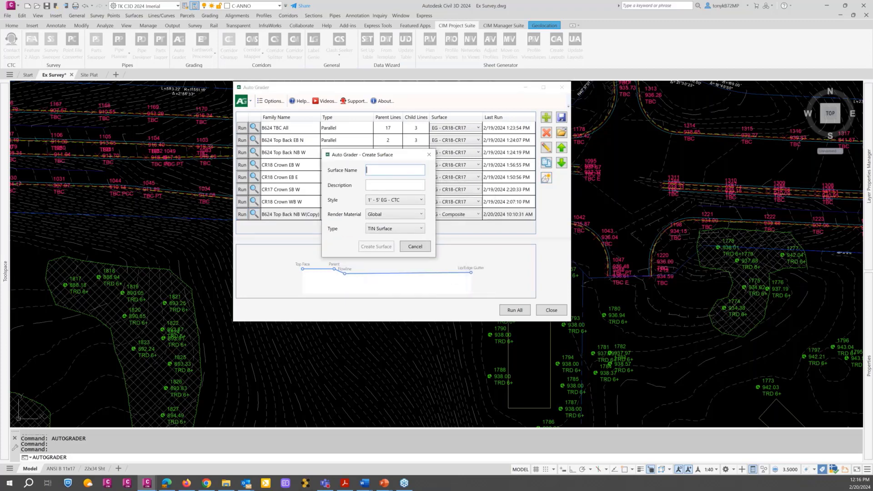
text(Demo)
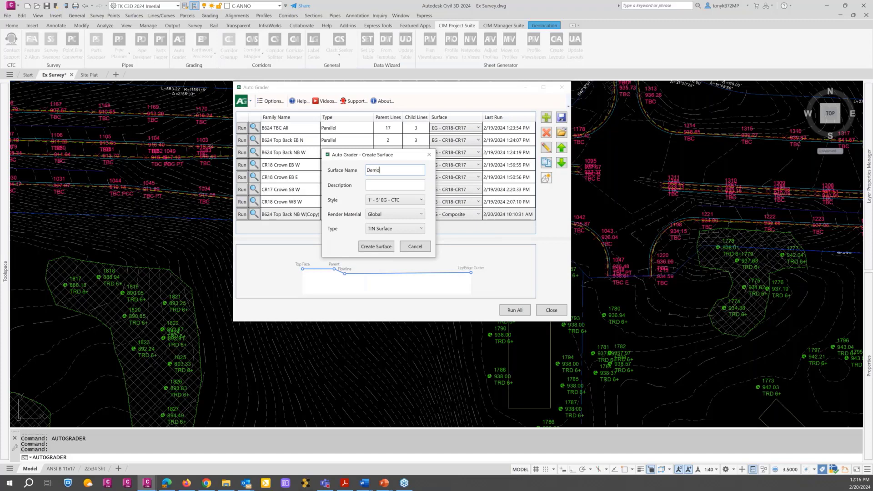
click(384, 185)
text(Today)
click(404, 202)
click(404, 202)
click(377, 247)
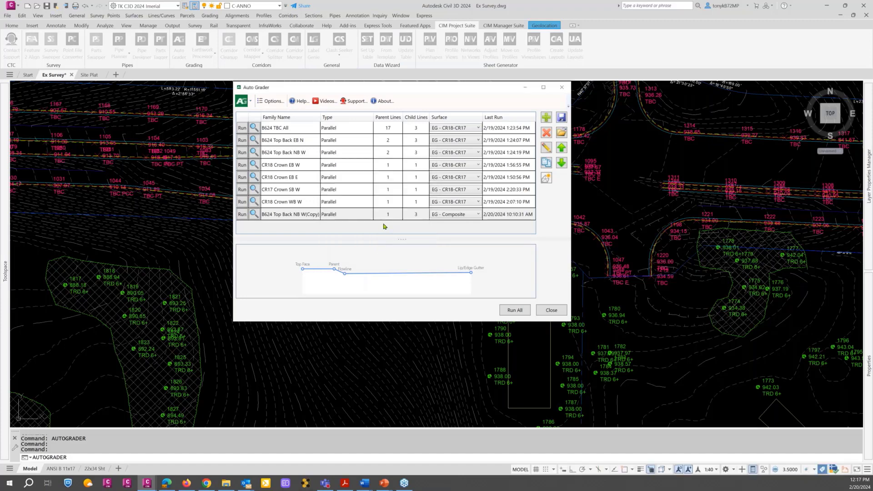
Step: Close Auto Grader and delete the Demo surface from the drawing's surfaces
click(550, 310)
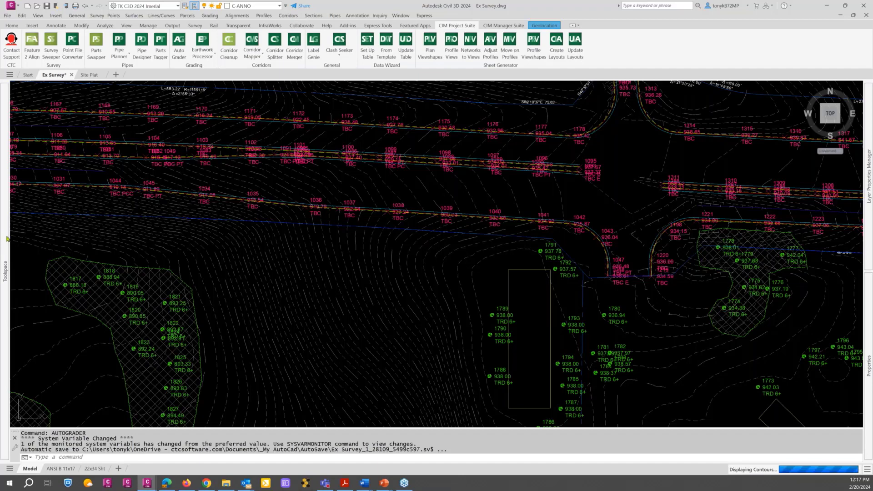
mouse_move(6, 238)
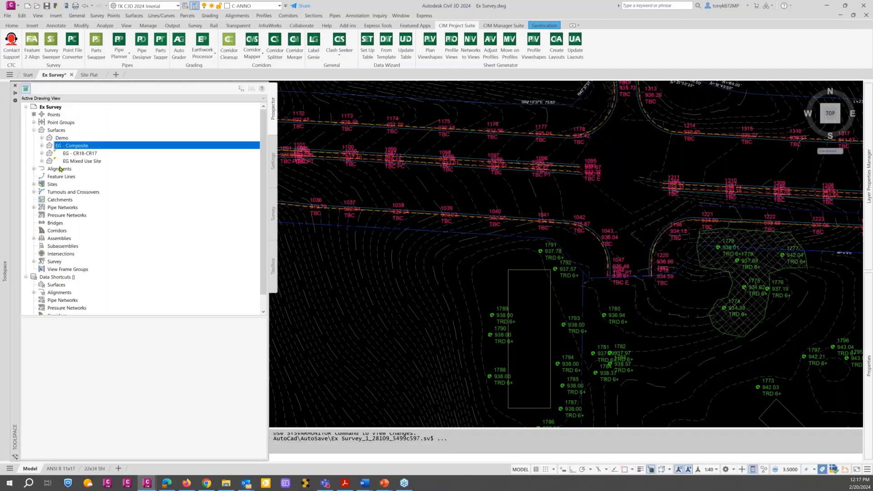
click(62, 138)
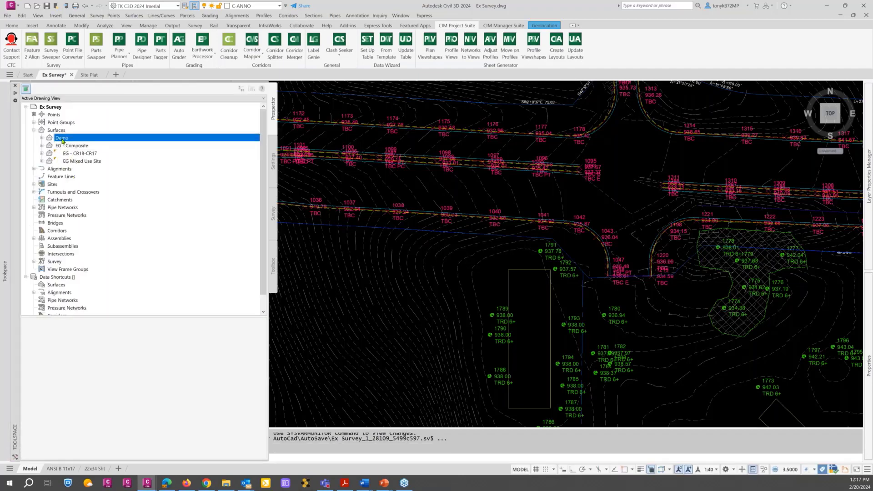
right_click(62, 139)
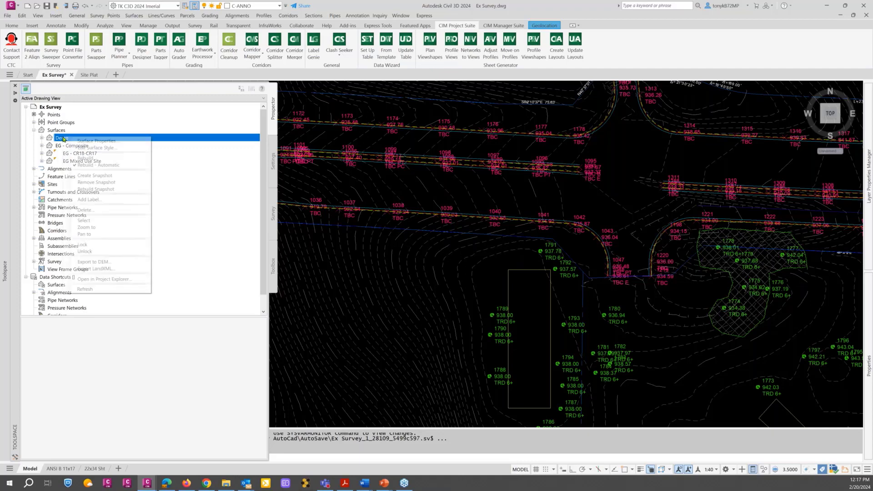
click(90, 212)
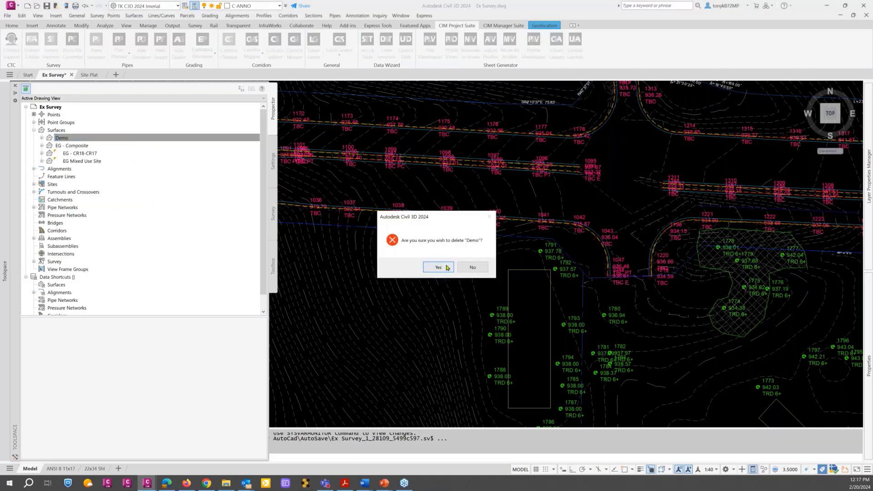
click(447, 268)
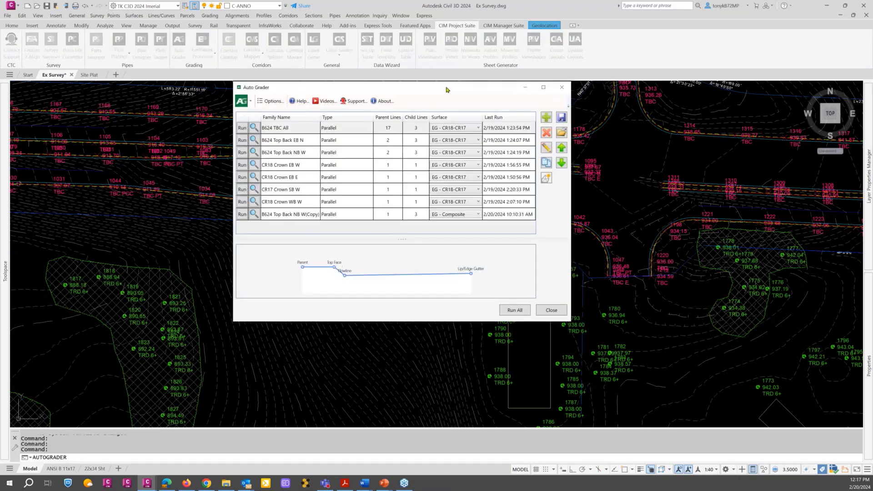
Step: Open the B624 Top Back NB W(Copy) family, try filtering its parent feature lines by a picked curb line's layer, and discard the filter
drag(446, 88, 392, 111)
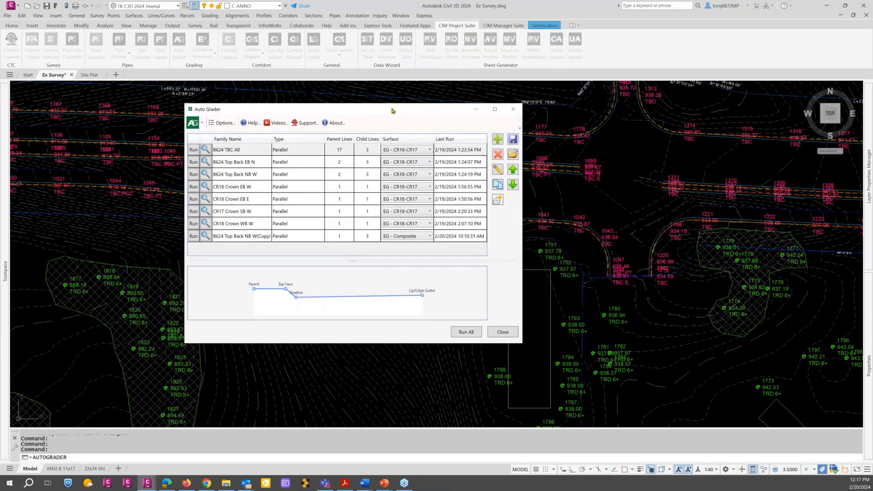
double_click(304, 237)
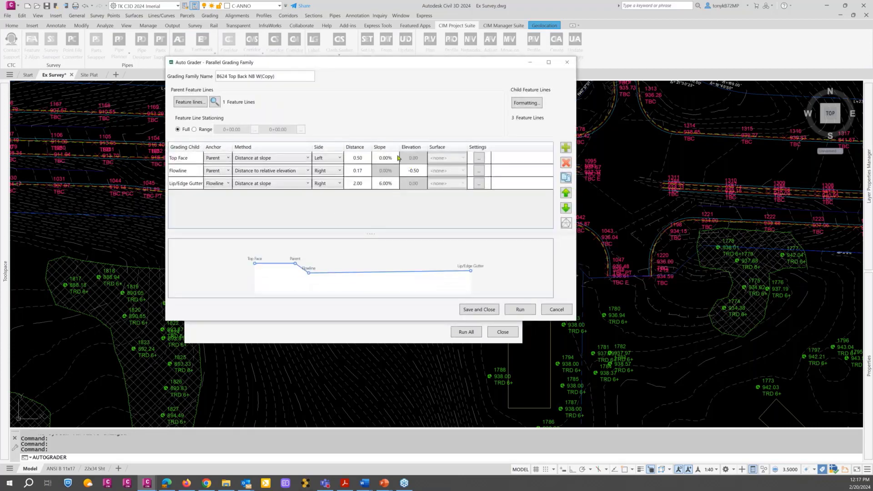
click(191, 104)
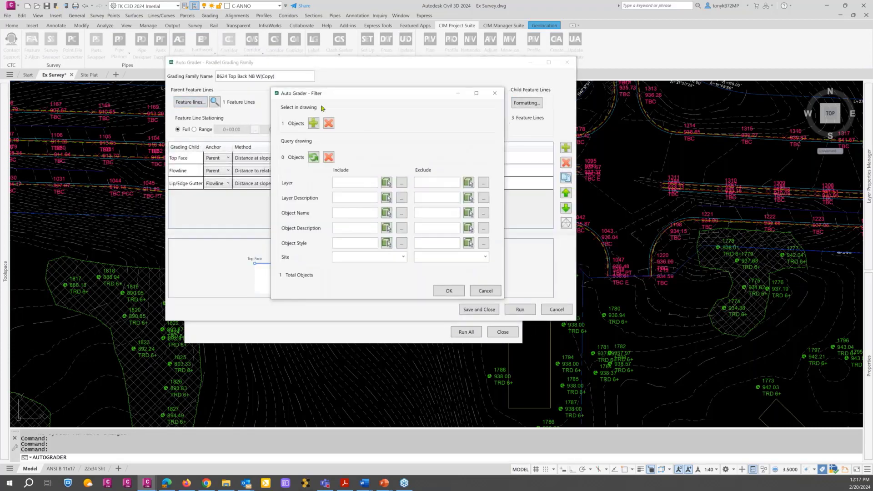
click(386, 183)
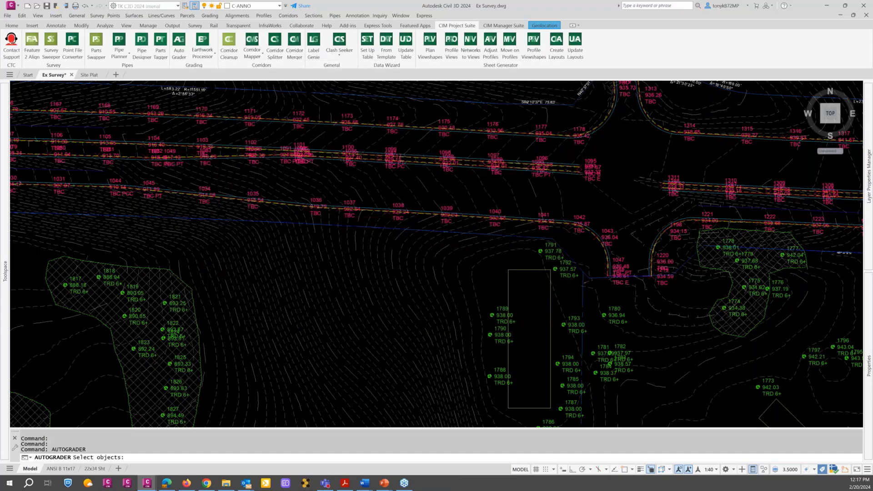
scroll(284, 187, up, 10)
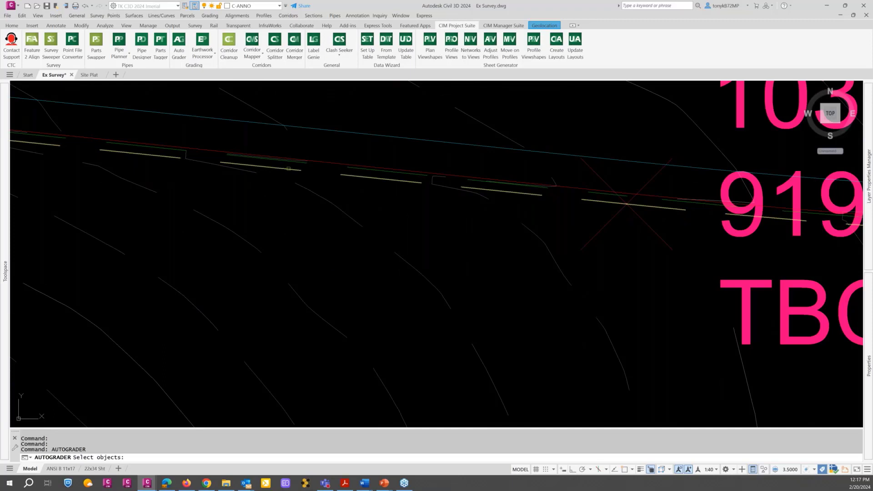
click(289, 169)
key(Return)
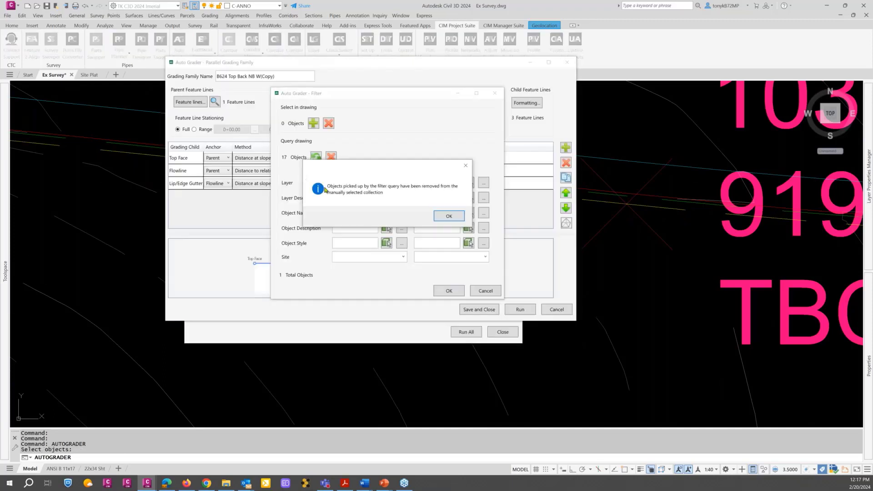
click(444, 216)
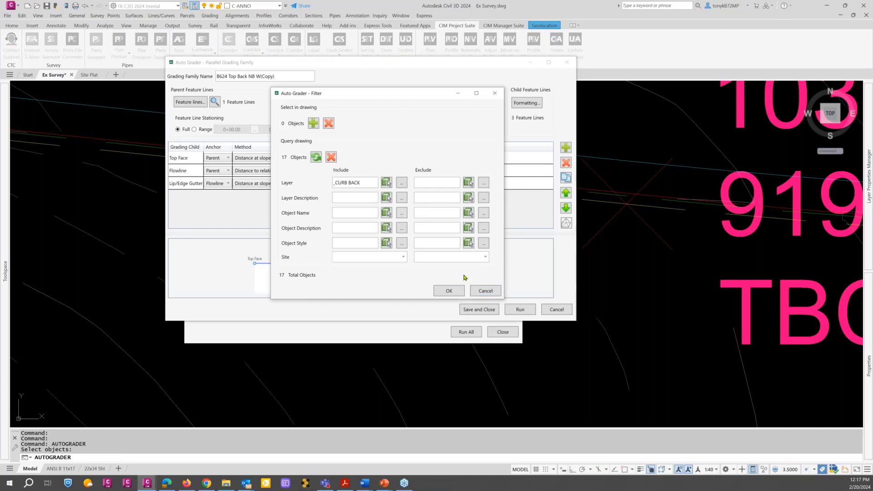
click(486, 292)
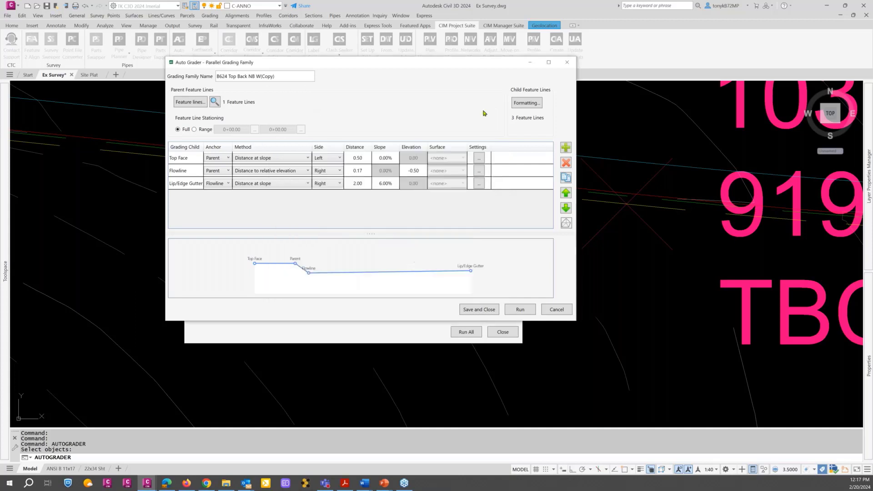
Step: Review the style, layer, site and naming settings in the family's child feature line formatting without changing them
click(524, 104)
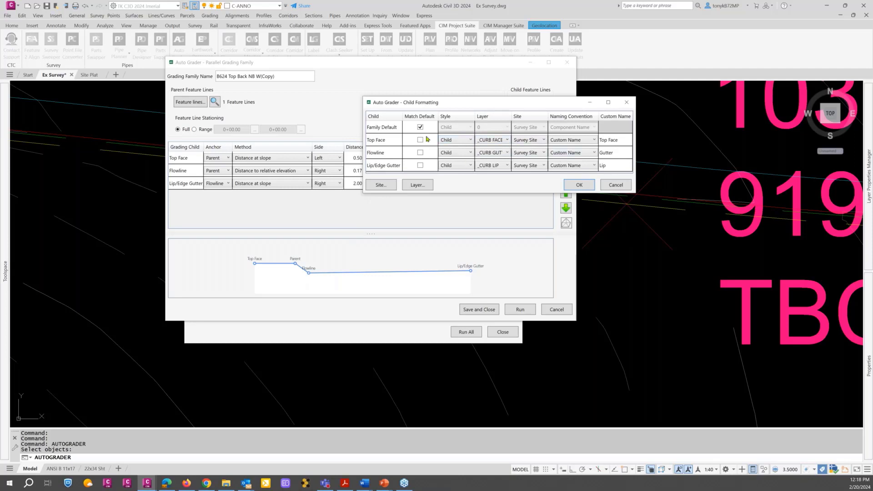
click(462, 141)
click(462, 140)
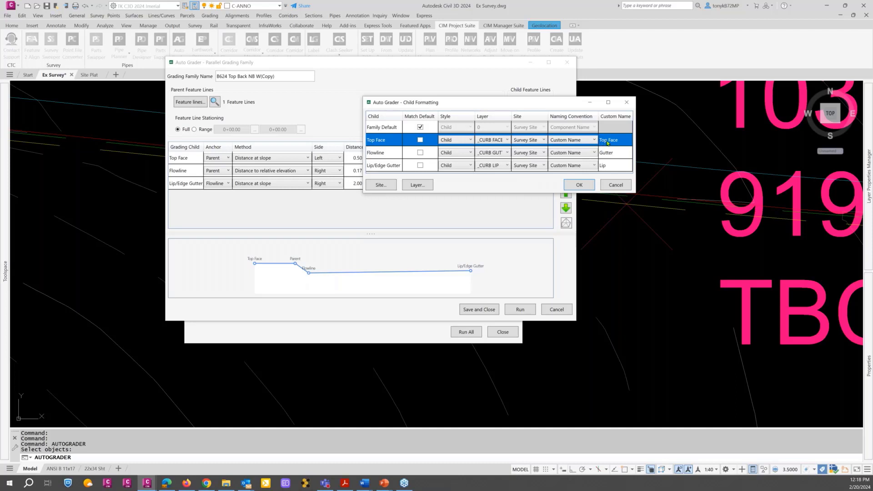
click(615, 186)
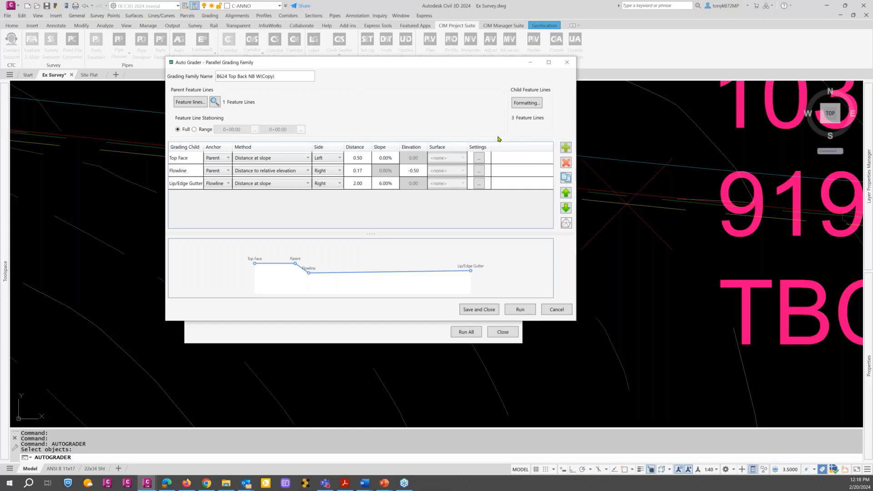
Step: Open the family's surface settings and review the breakline type and surface build order options without changing them
click(566, 223)
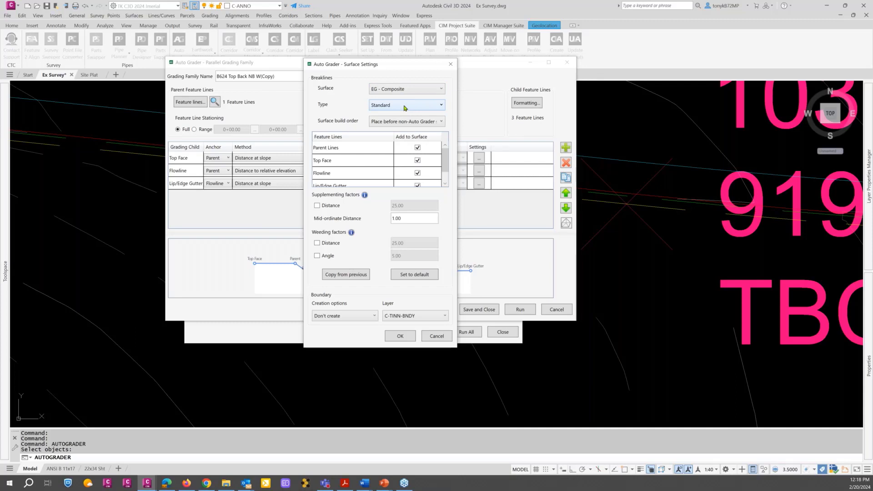
click(405, 107)
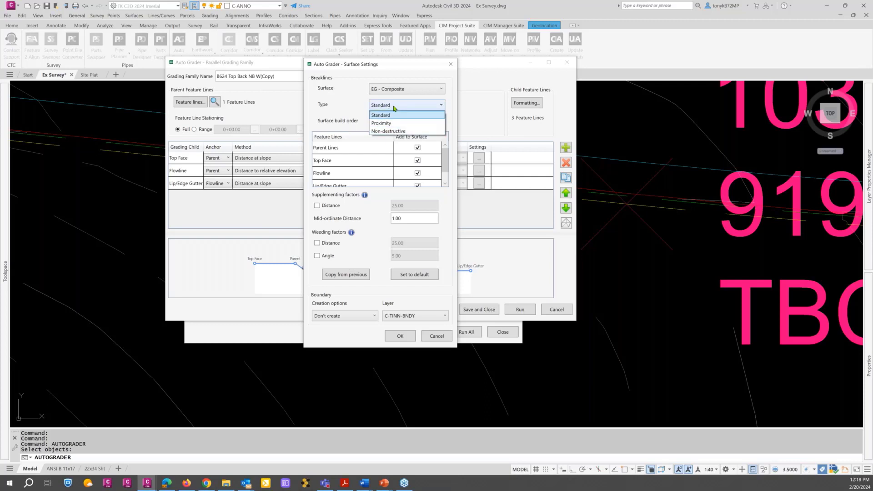
click(395, 108)
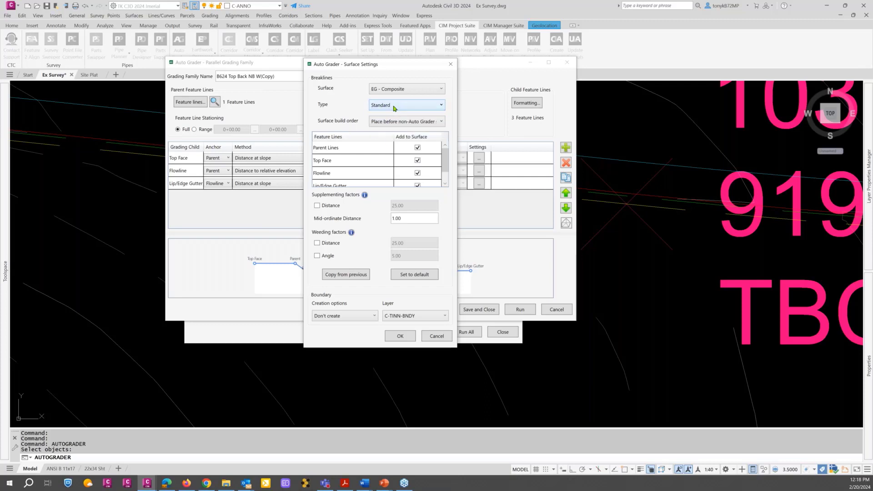
click(422, 124)
click(423, 124)
click(423, 124)
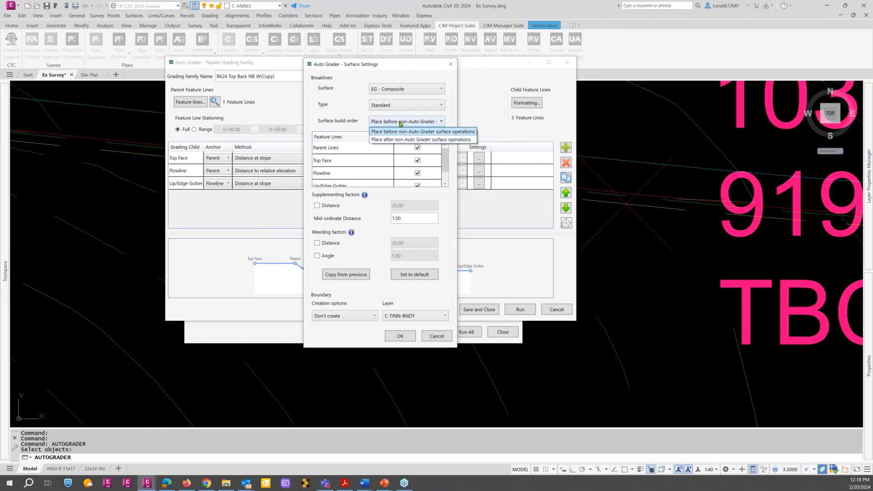
click(401, 122)
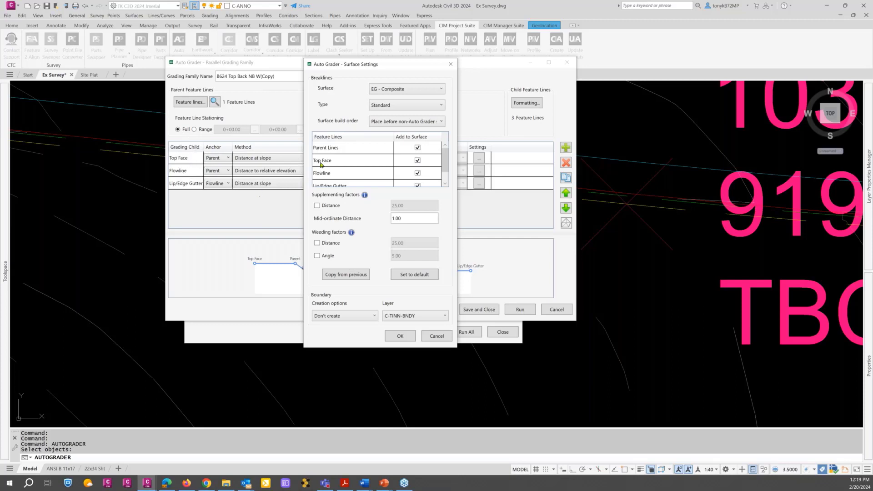
Step: Review which feature lines are added to the surface and the boundary creation options, and cancel the surface settings
scroll(446, 166, down, 1)
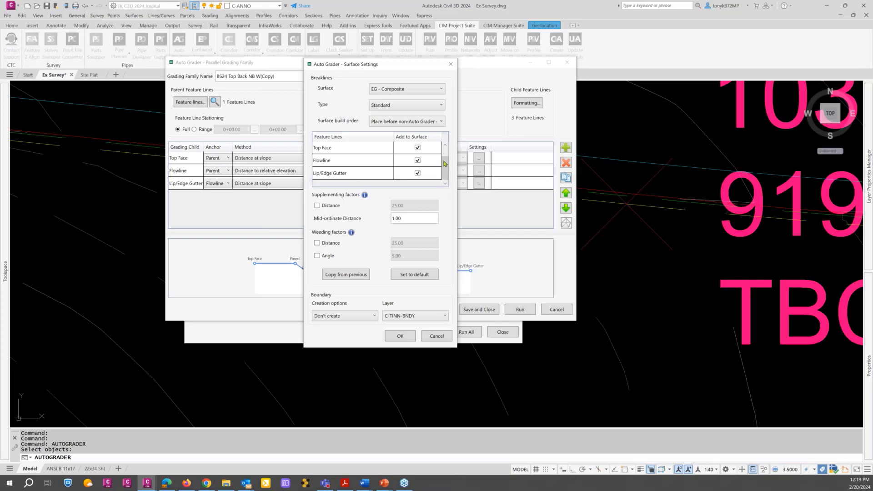
scroll(445, 164, up, 1)
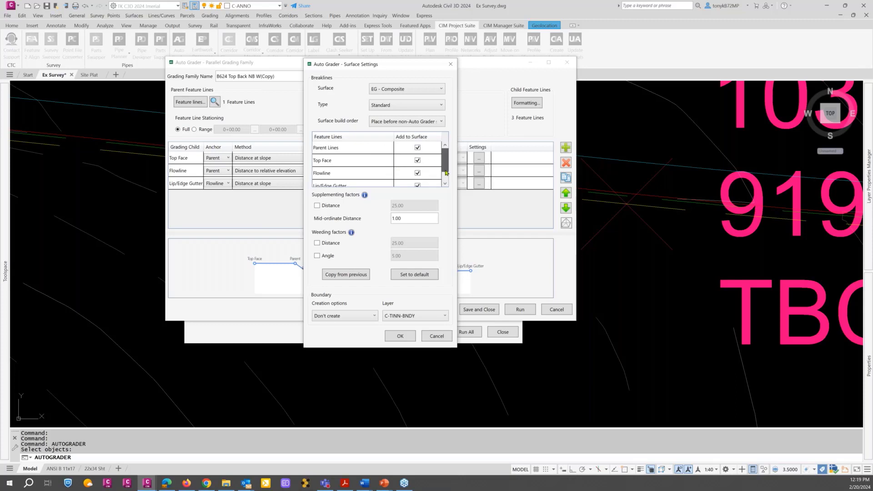
scroll(446, 179, down, 1)
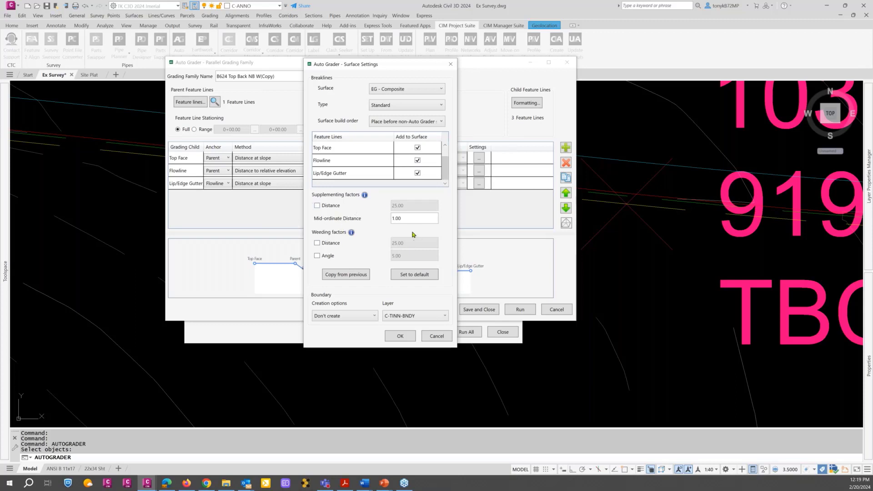
click(363, 317)
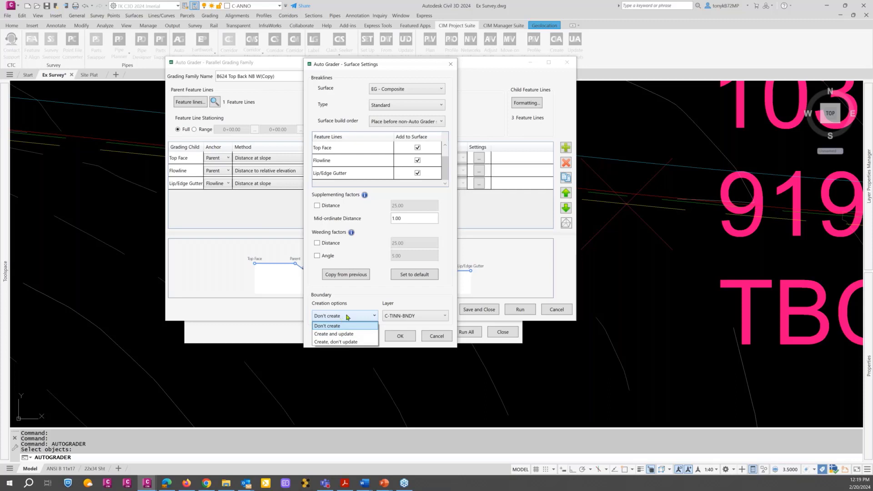
click(347, 317)
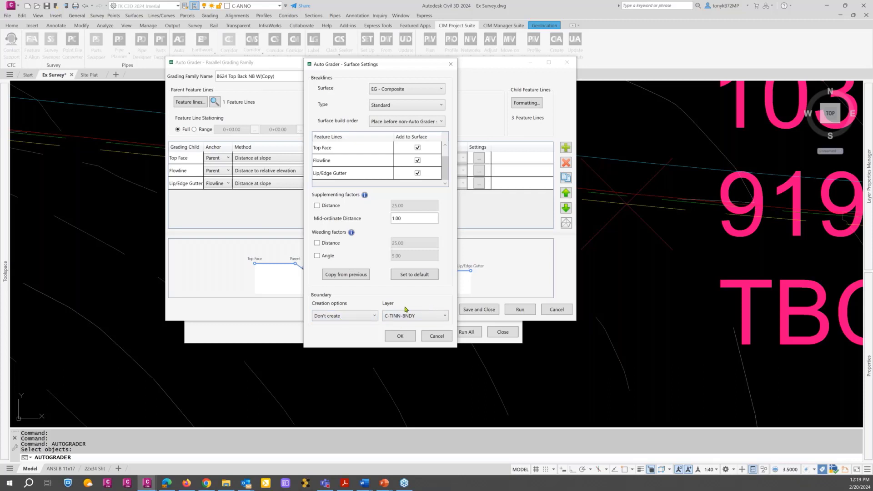
click(437, 338)
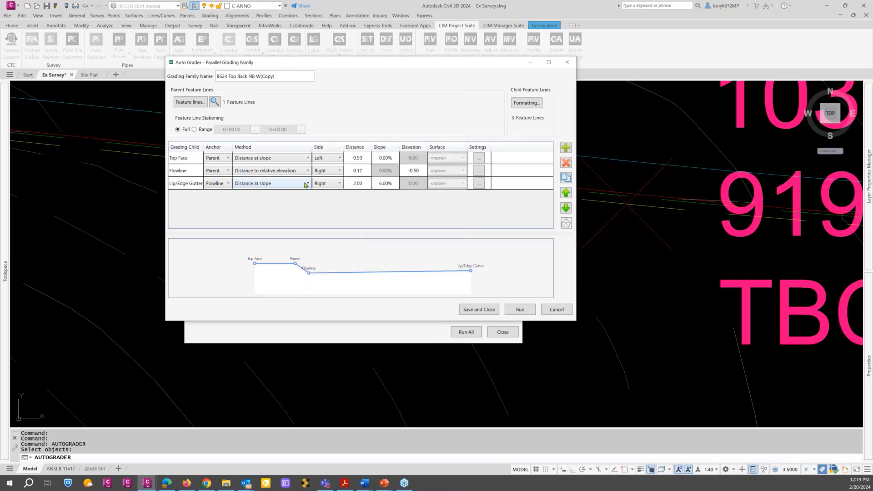
Step: Move the Top Face grading child below Flowline and return it to first place in the list
click(196, 159)
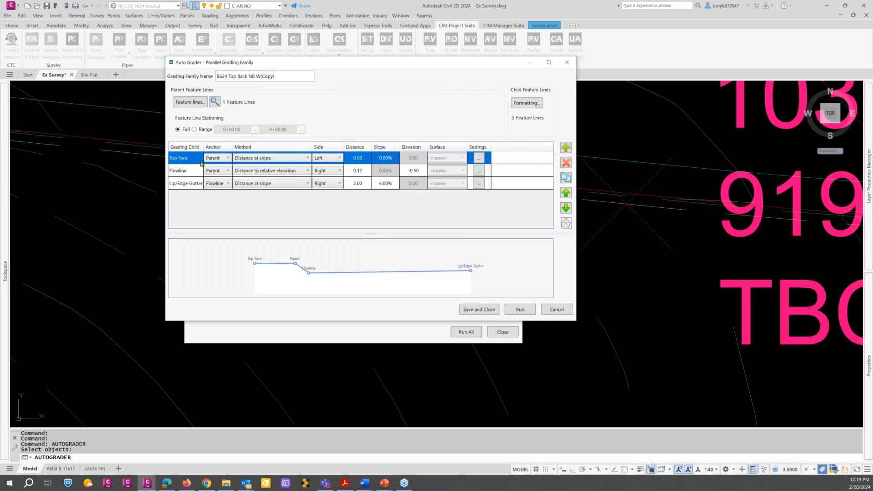
click(566, 209)
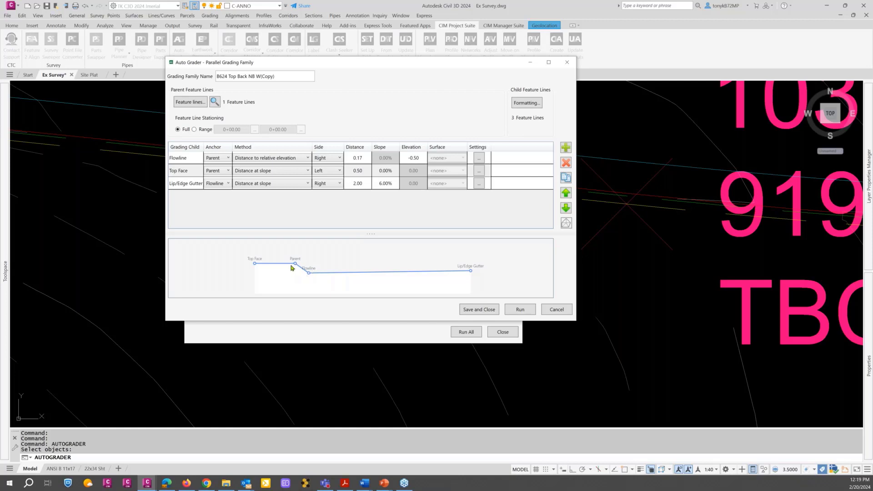
click(200, 171)
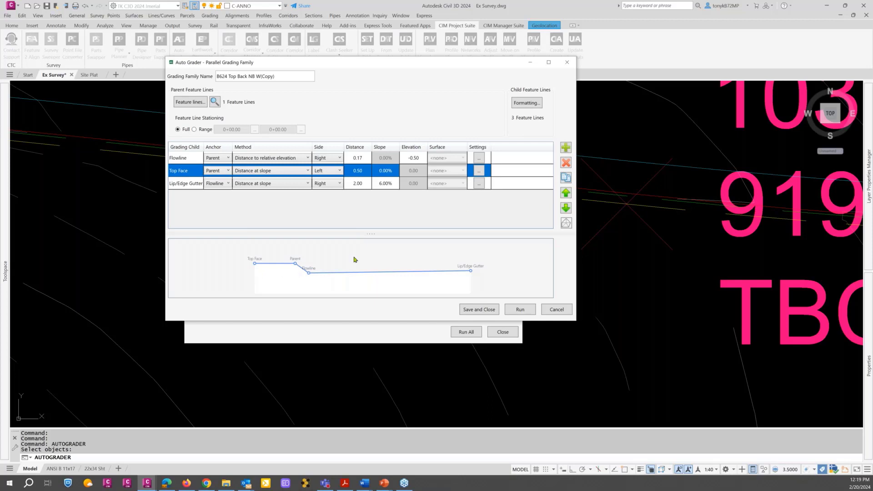
click(566, 194)
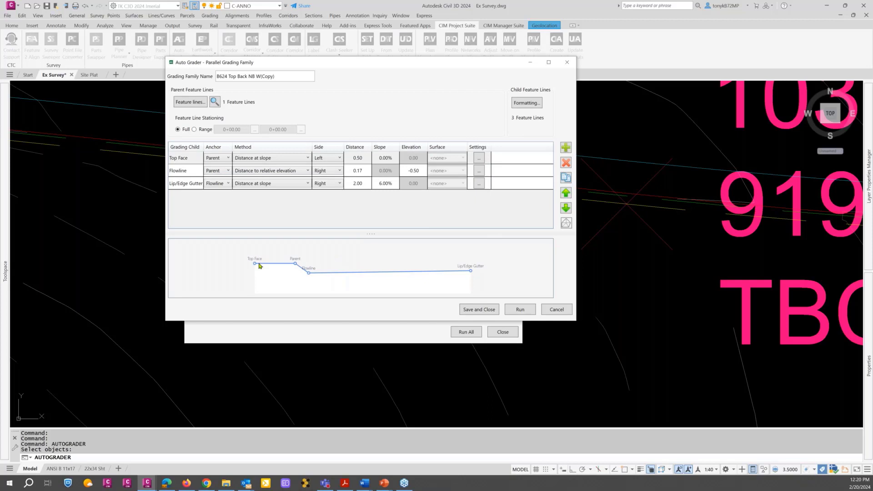
Step: Try duplicating the Top Face grading child, check the Flowline child's component settings, and discard the family edits
double_click(189, 158)
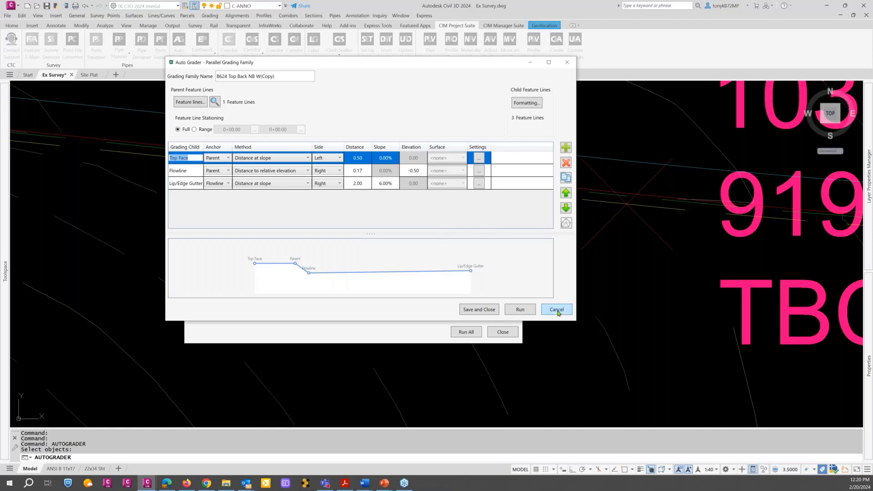
click(566, 178)
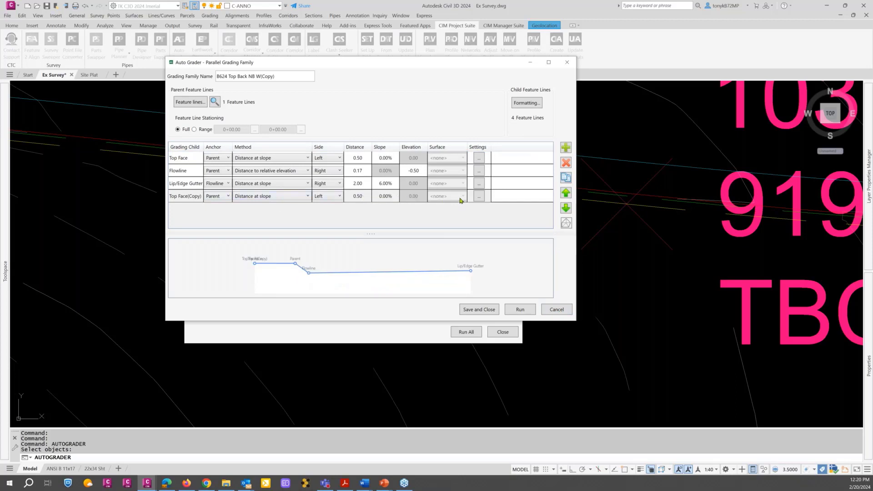
click(479, 171)
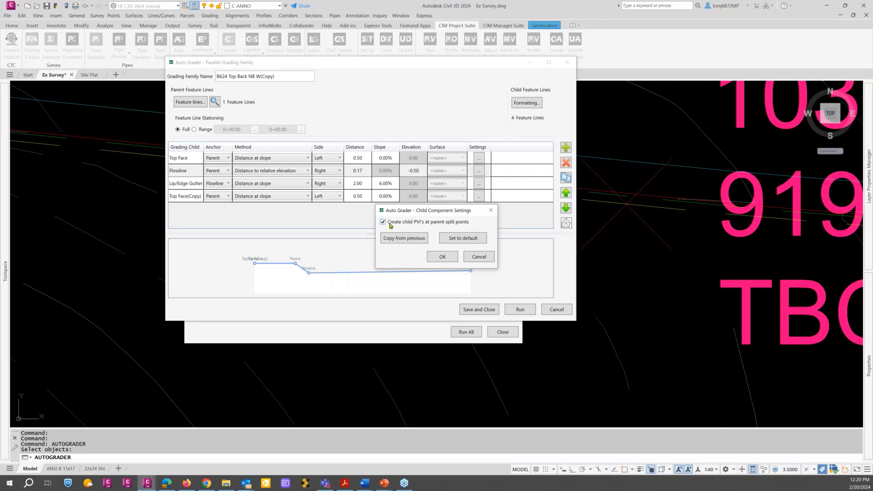
click(477, 257)
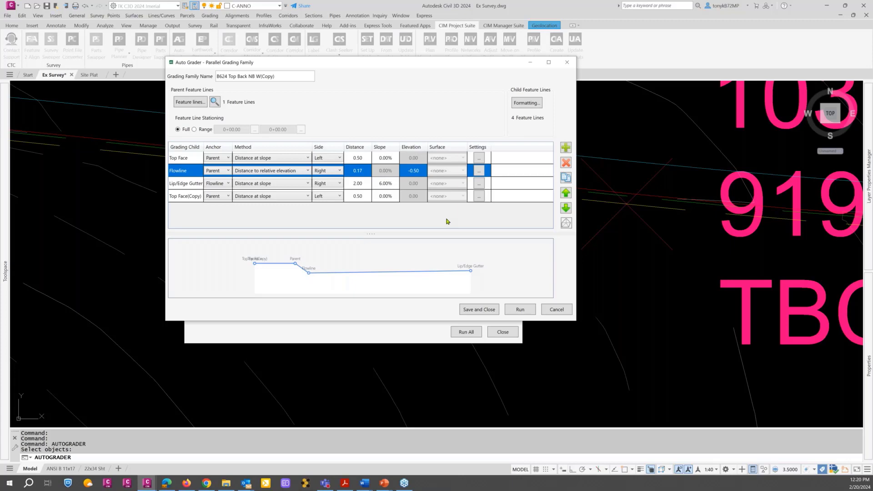
click(557, 309)
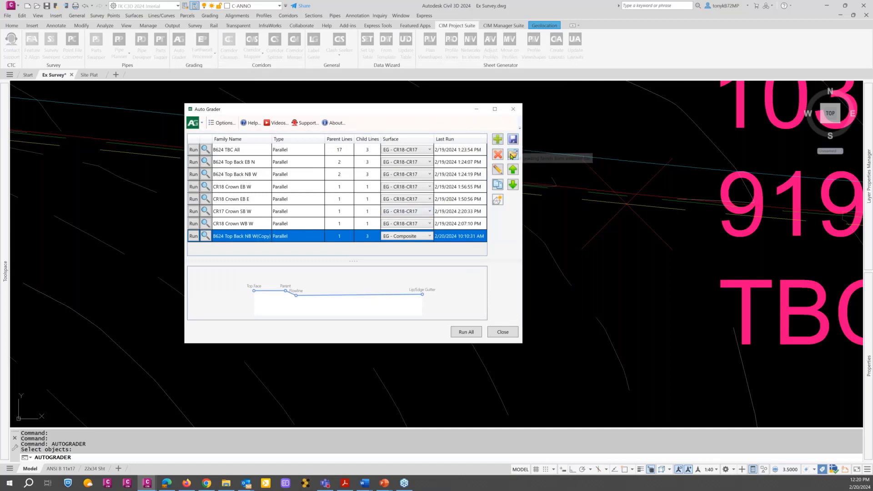
Step: Browse the saved Auto Grader family files without loading any, and view the B624 TBC All family's grading children
click(513, 139)
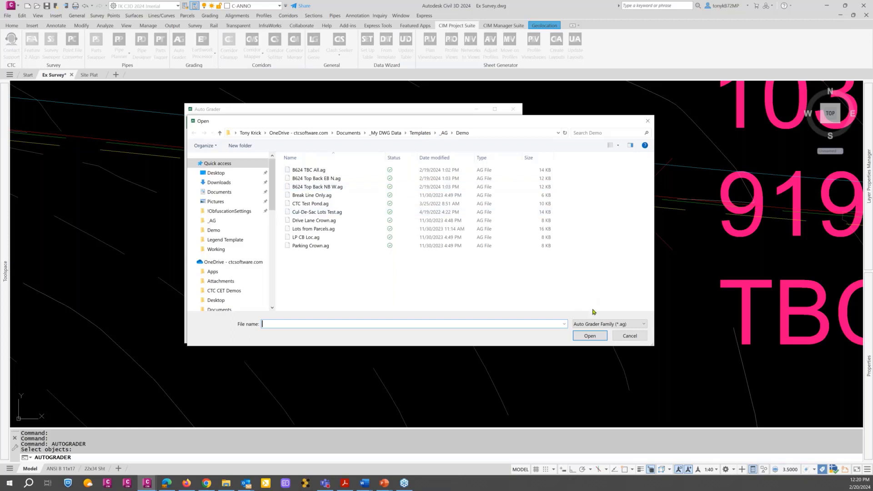
click(629, 337)
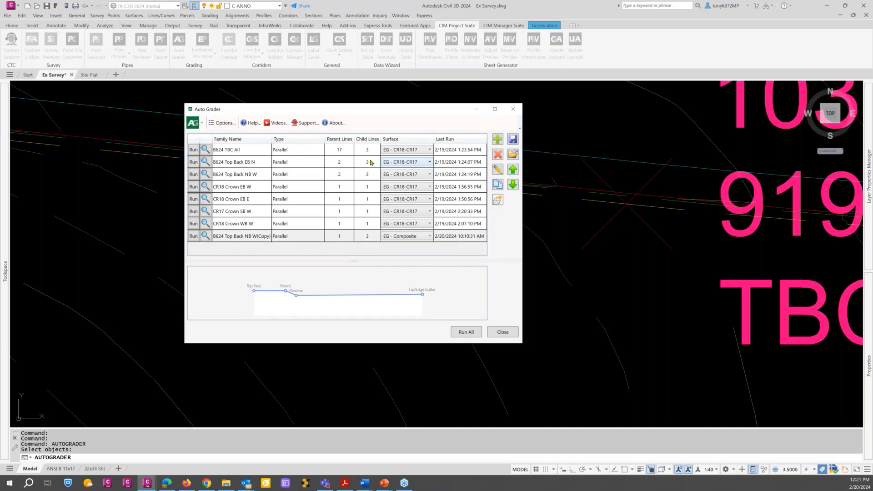
click(296, 152)
double_click(296, 152)
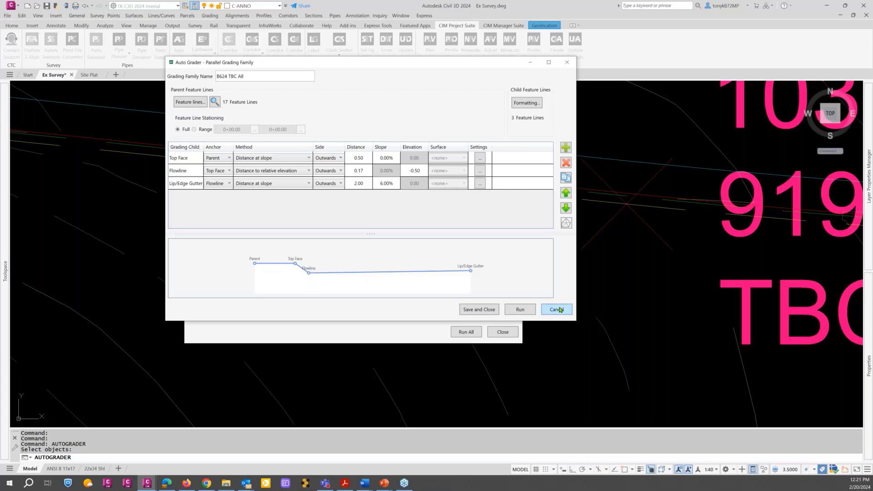
click(557, 310)
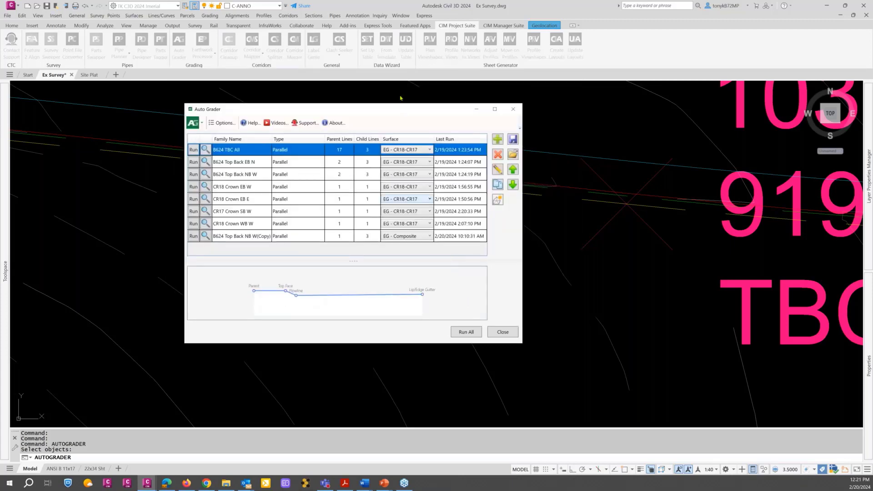
Step: Close Auto Grader and examine the roadway feature lines between the TBC points around 1068 and 1019
drag(413, 111, 461, 73)
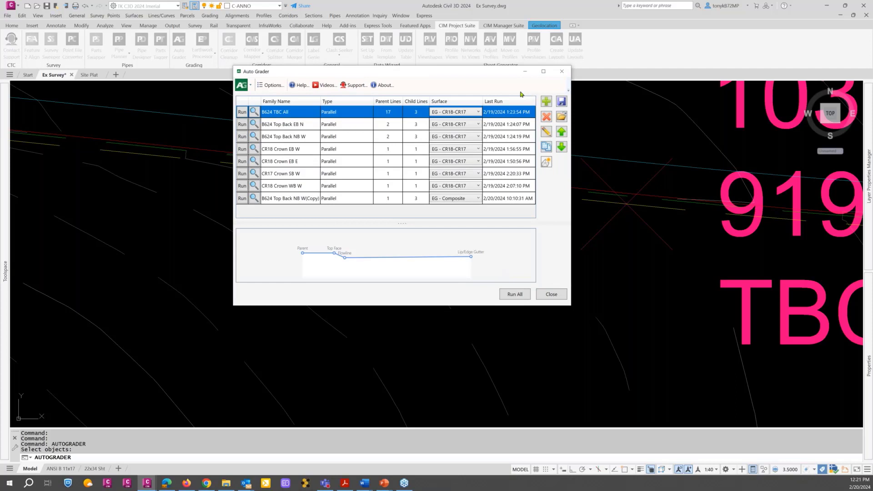
drag(498, 71, 509, 86)
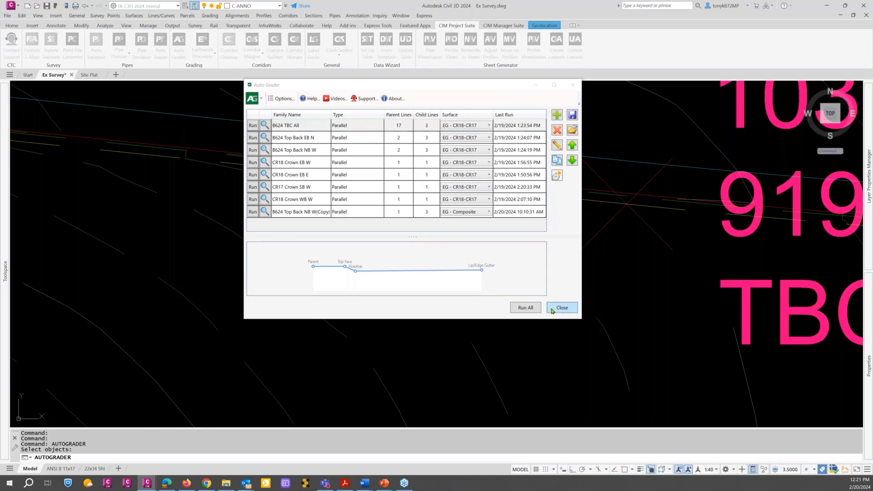
click(562, 308)
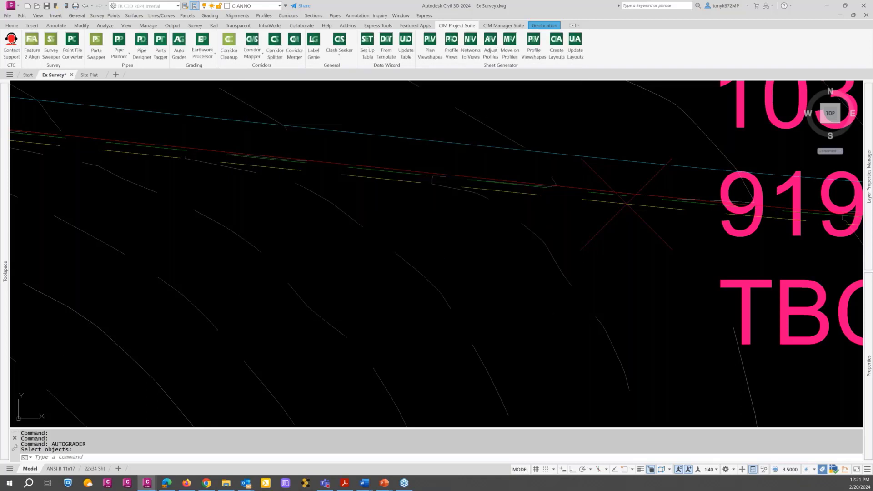
click(398, 237)
scroll(396, 236, down, 2)
scroll(396, 236, down, 5)
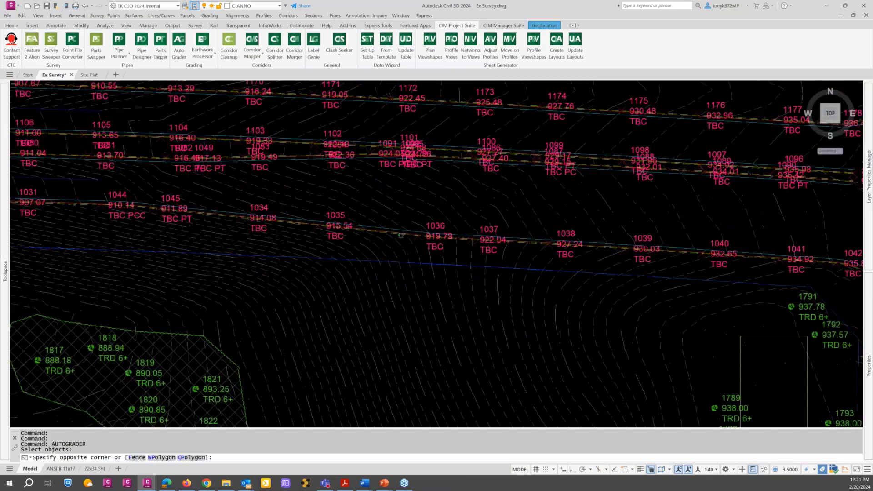
scroll(396, 256, down, 5)
key(Escape)
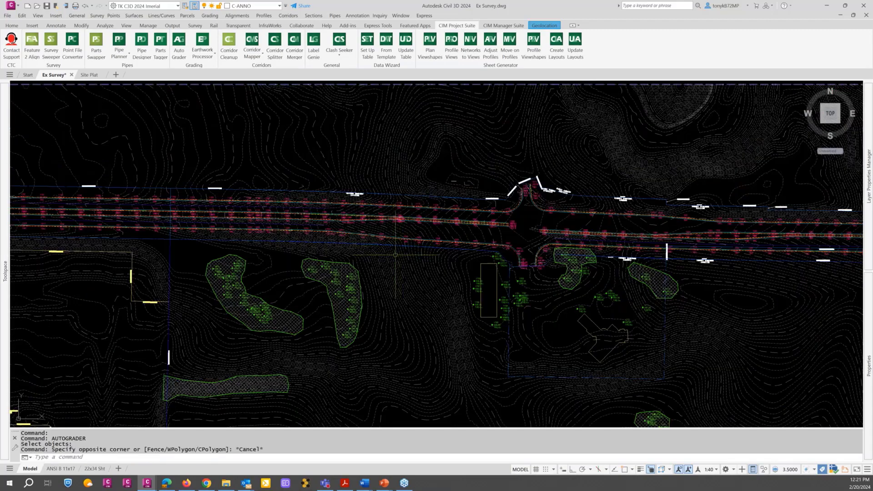
mouse_move(396, 256)
middle_down()
mouse_move(424, 236)
mouse_move(469, 147)
middle_up()
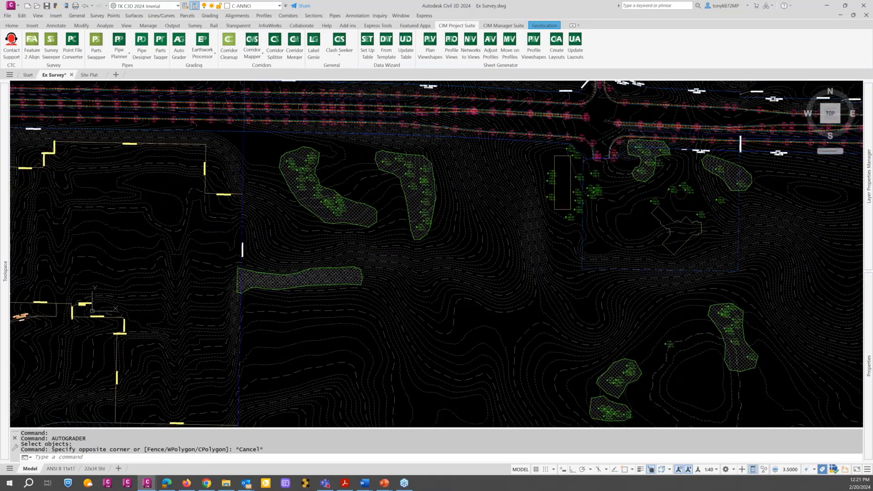
middle_drag(198, 146, 277, 223)
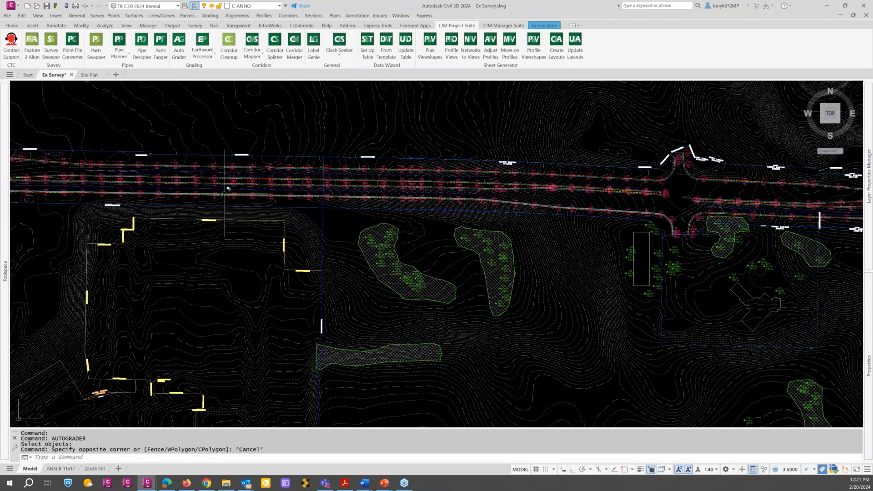
scroll(273, 191, up, 6)
key(Escape)
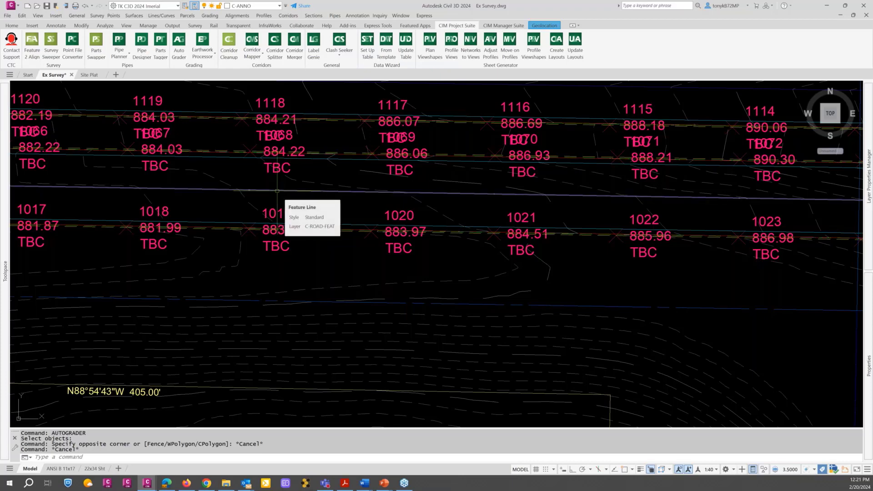
Step: Reopen Auto Grader clear of the road lines and preview the CR18 Crown EB W family's grading section
key(Escape)
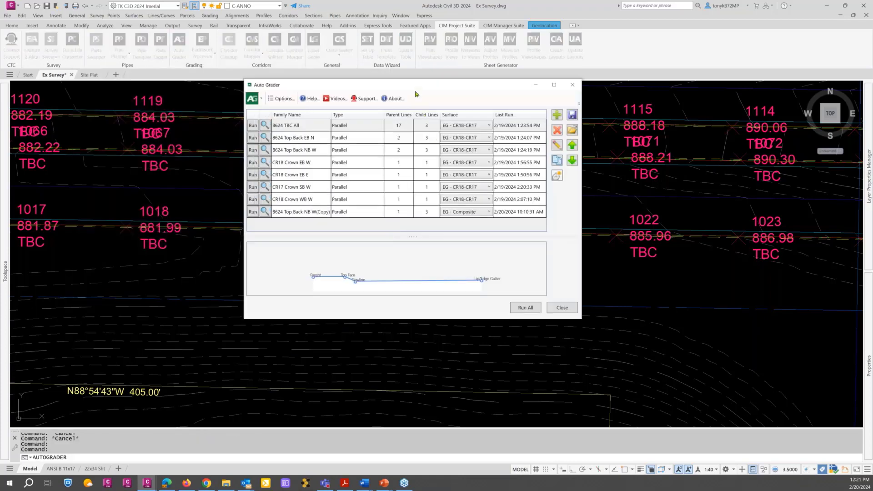
drag(422, 84, 652, 83)
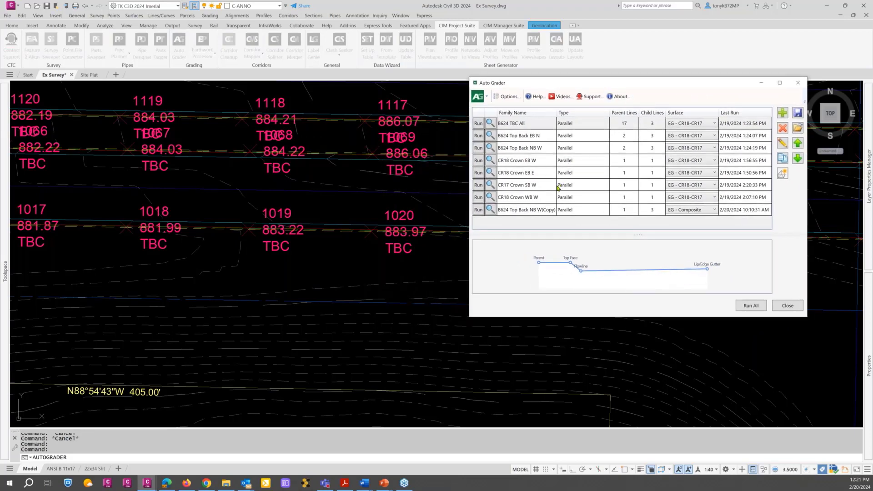
click(520, 162)
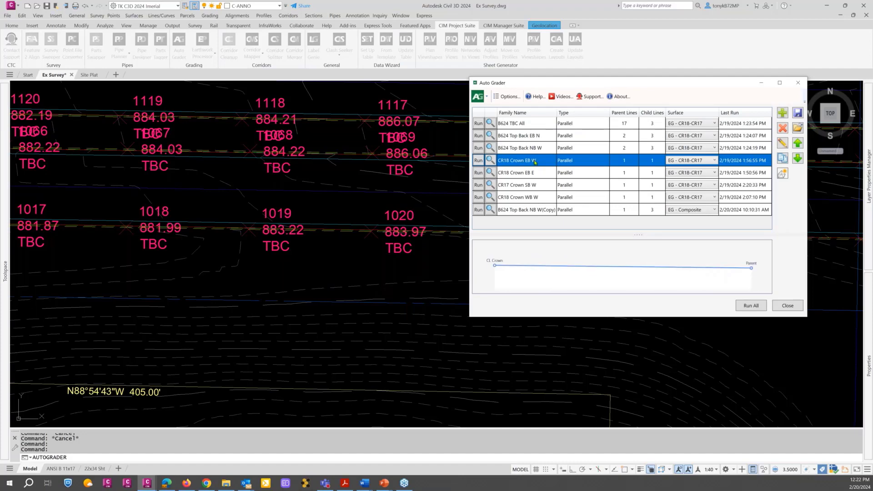
Step: Open the CR18 Crown EB W family, check its parent feature line selection in the drawing, and close it without saving
double_click(582, 162)
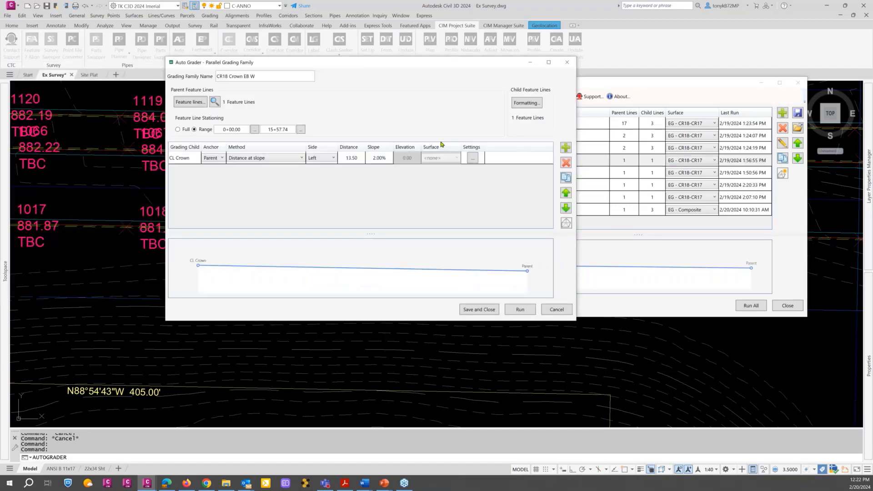
click(193, 103)
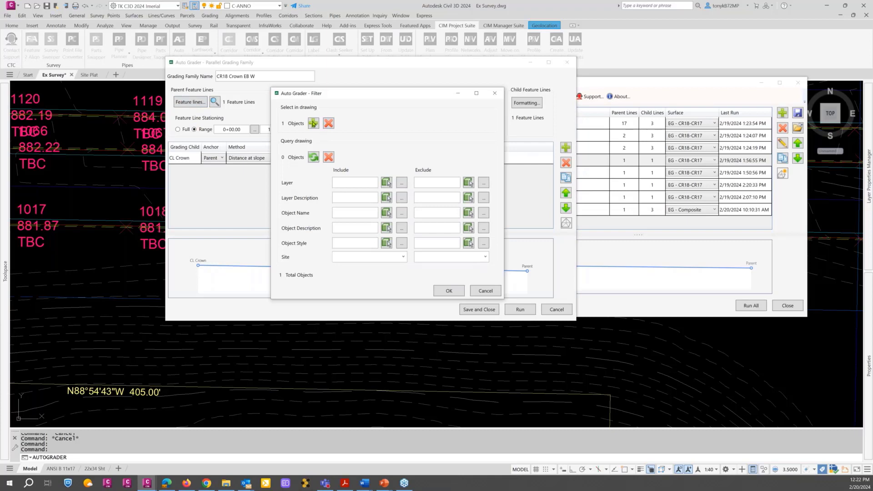
click(313, 123)
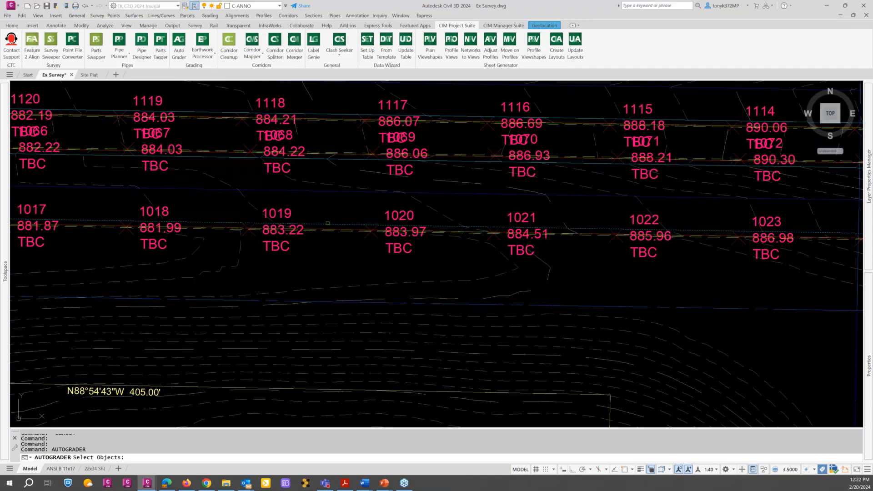
mouse_move(328, 224)
scroll(376, 198, down, 2)
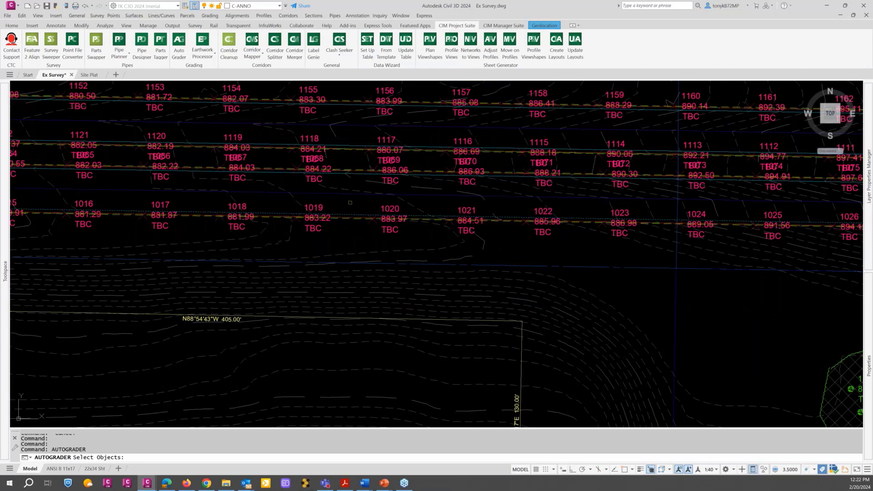
key(Return)
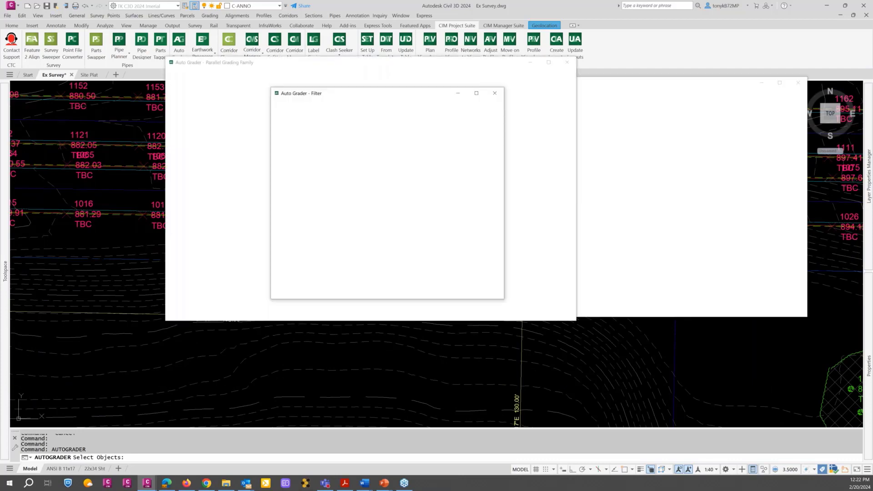
click(485, 291)
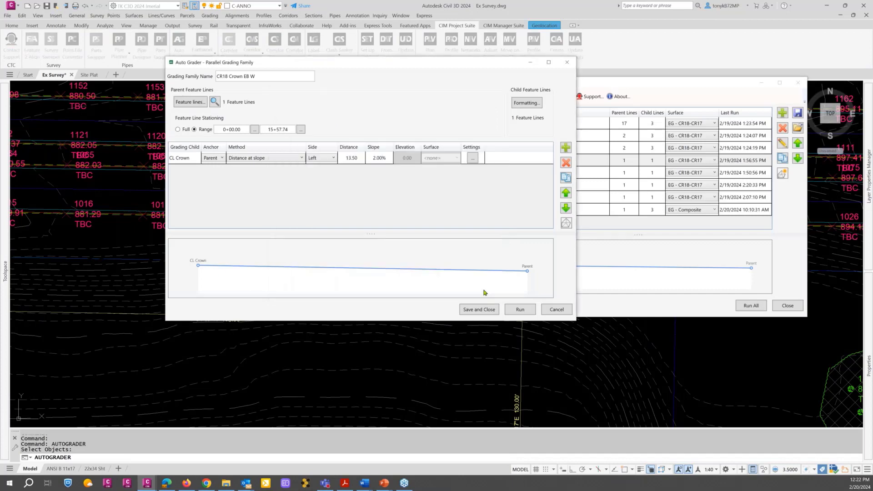
click(557, 310)
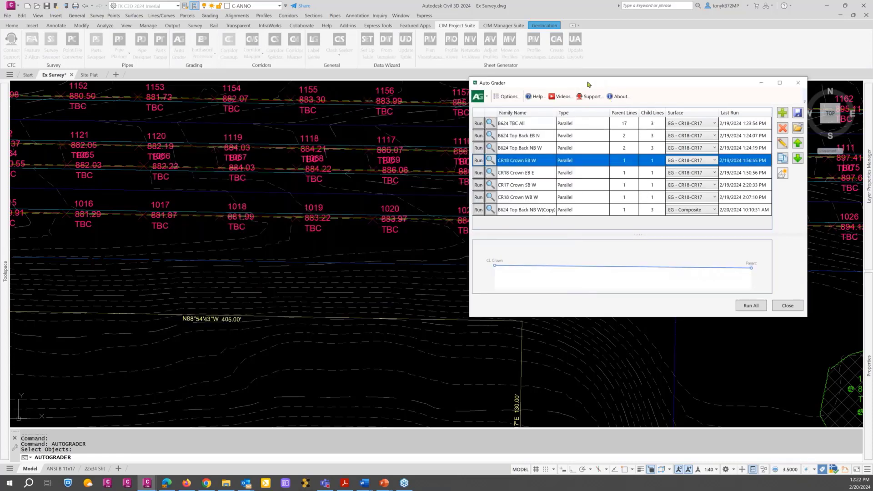
Step: Close Auto Grader and view the whole survey site around the roads, tree areas and adjacent plats
drag(590, 82, 465, 74)
click(664, 298)
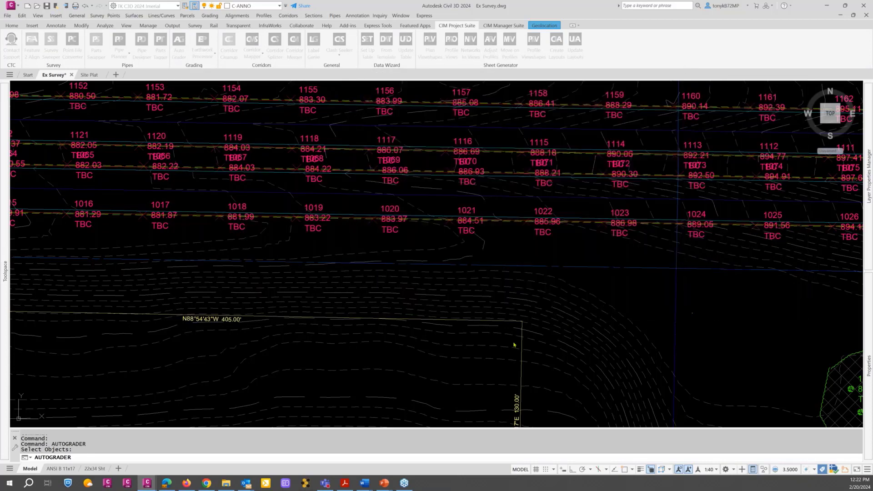
scroll(528, 315, down, 5)
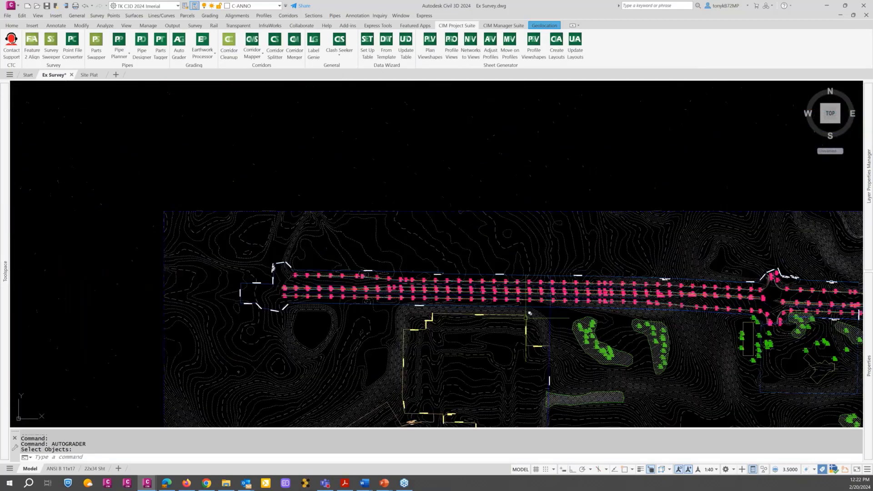
middle_drag(450, 272, 325, 141)
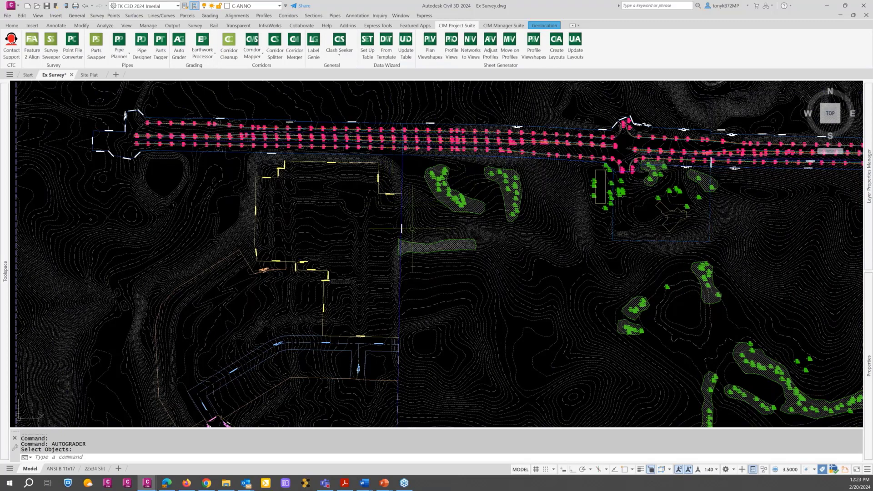
scroll(425, 269, up, 4)
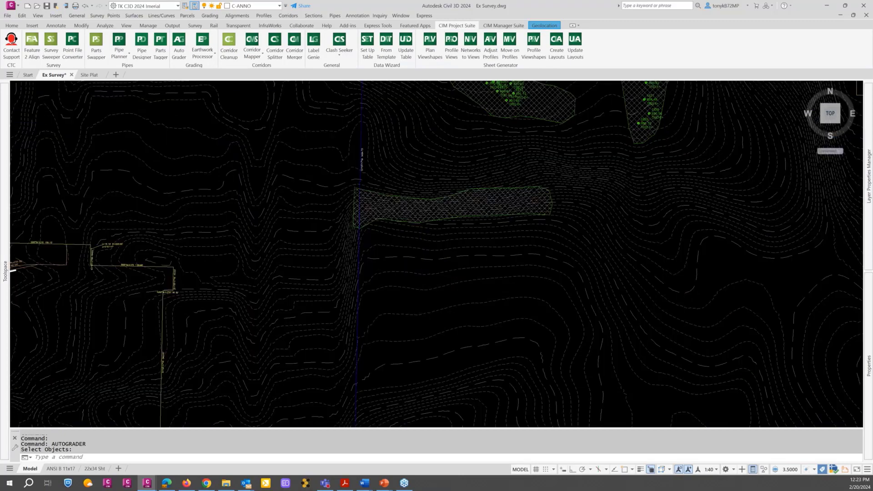
scroll(418, 279, down, 6)
key(Escape)
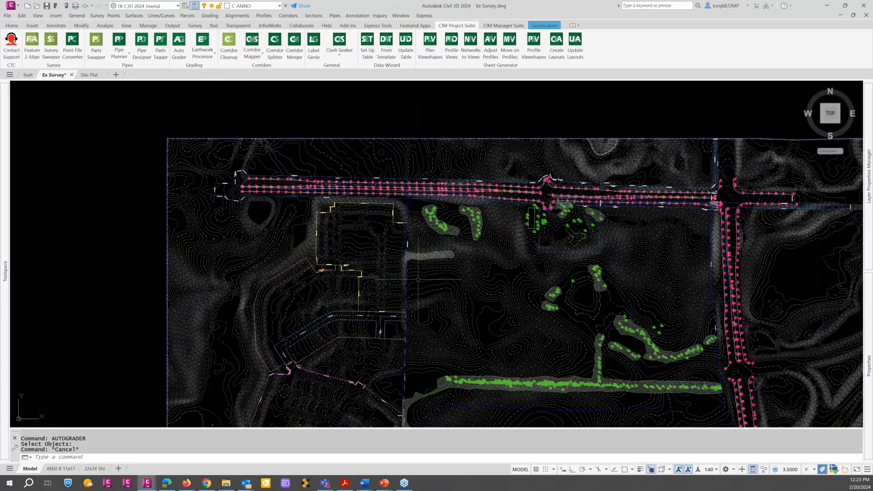
middle_drag(418, 279, 349, 201)
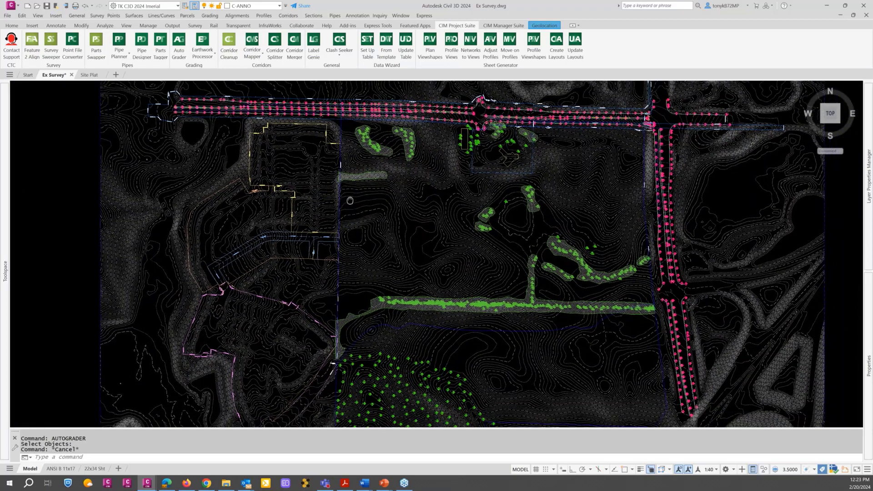
Step: Open Label Genie, view its drawing and label settings, and close it
key(Escape)
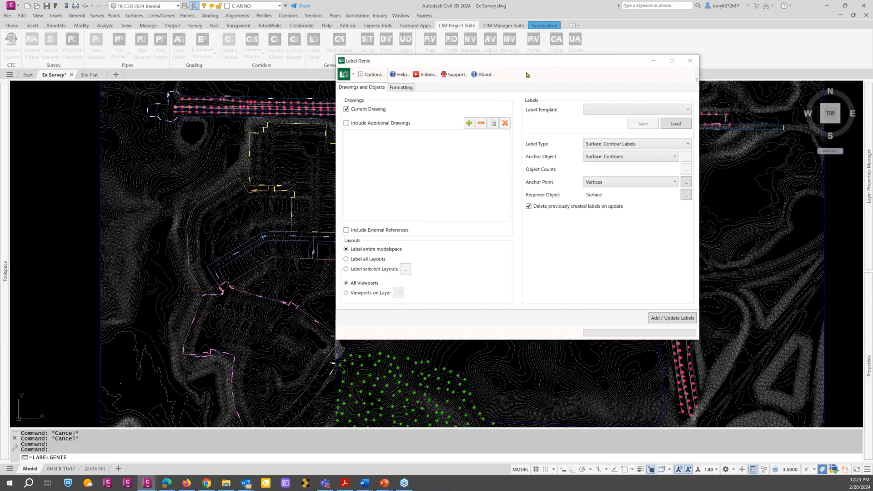
drag(677, 63, 681, 98)
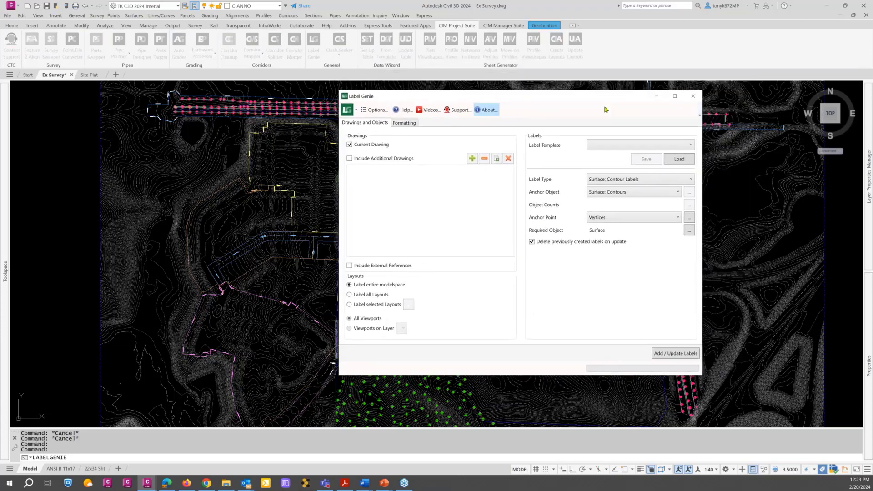
click(693, 96)
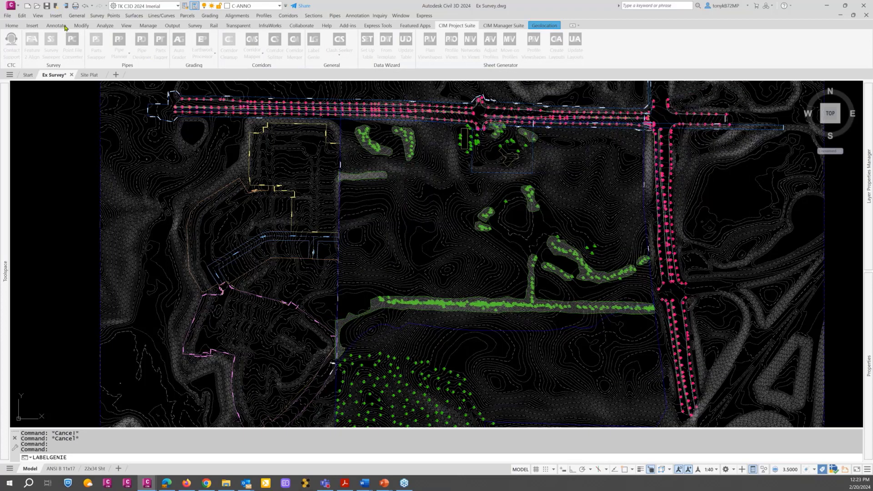
Step: Open Civil 3D's Add Labels dialog for surface labels, review the feature types it offers, and close it without adding labels
click(57, 26)
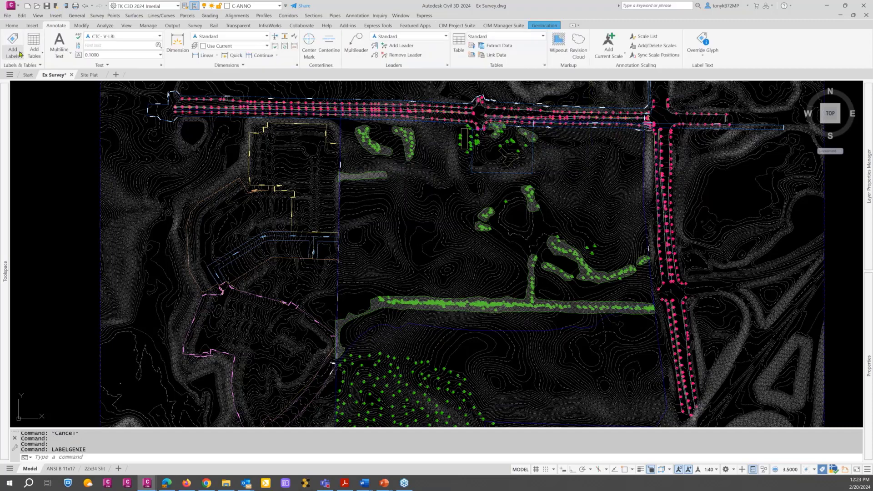
click(20, 56)
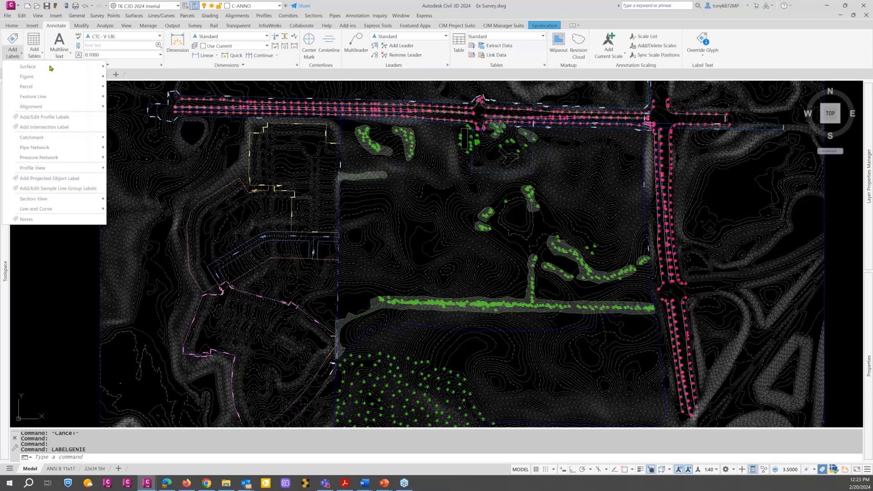
mouse_move(102, 68)
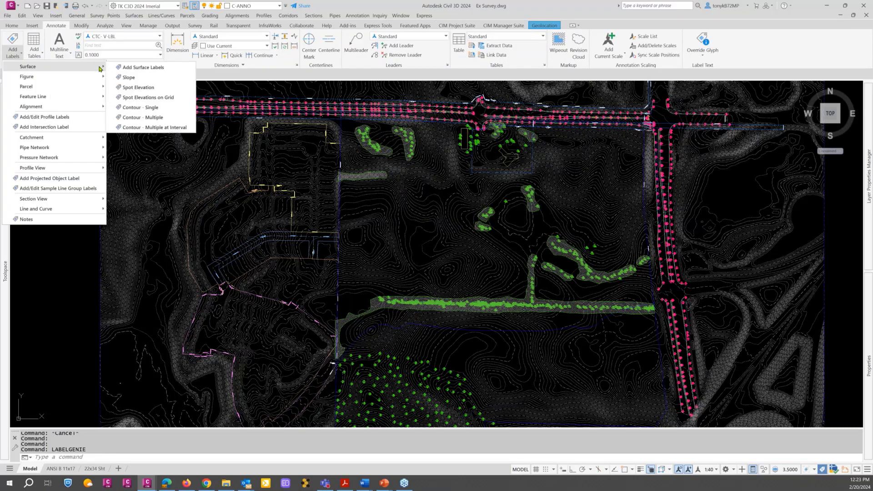
click(133, 68)
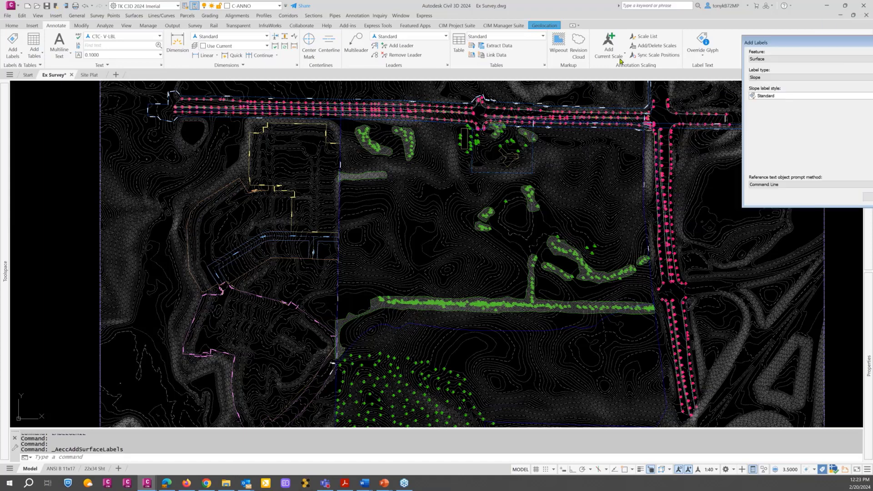
drag(785, 150, 283, 64)
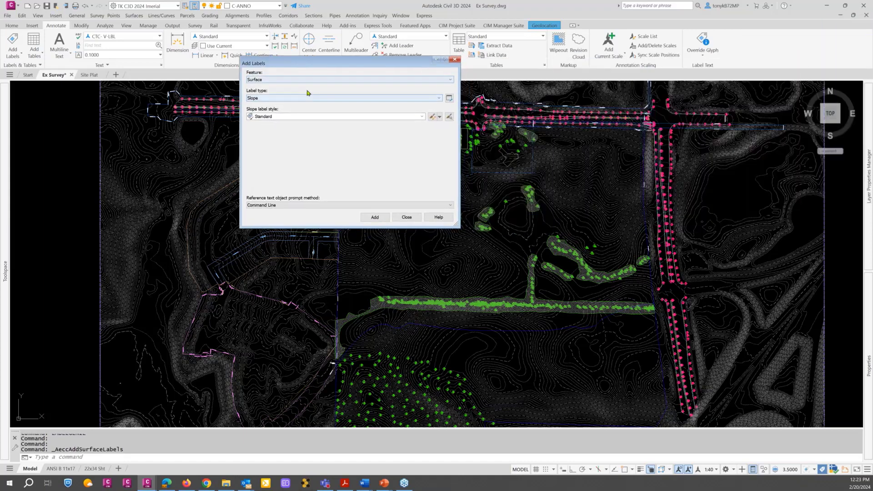
click(321, 80)
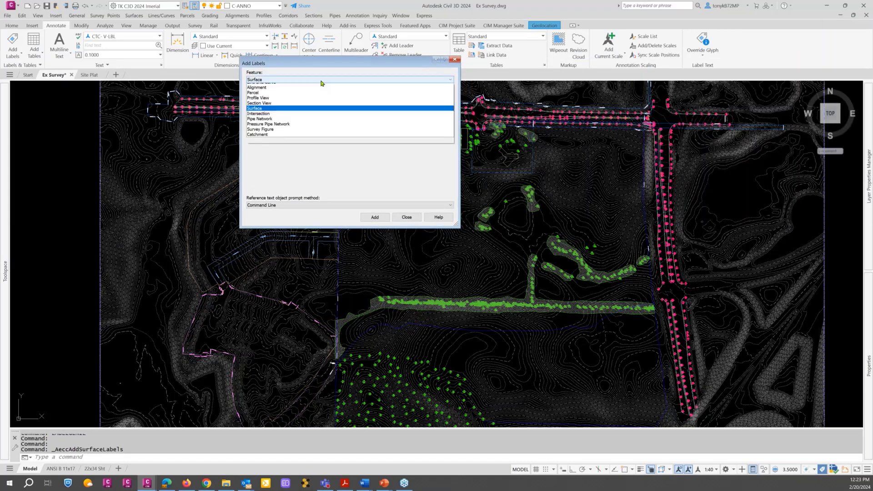
click(308, 80)
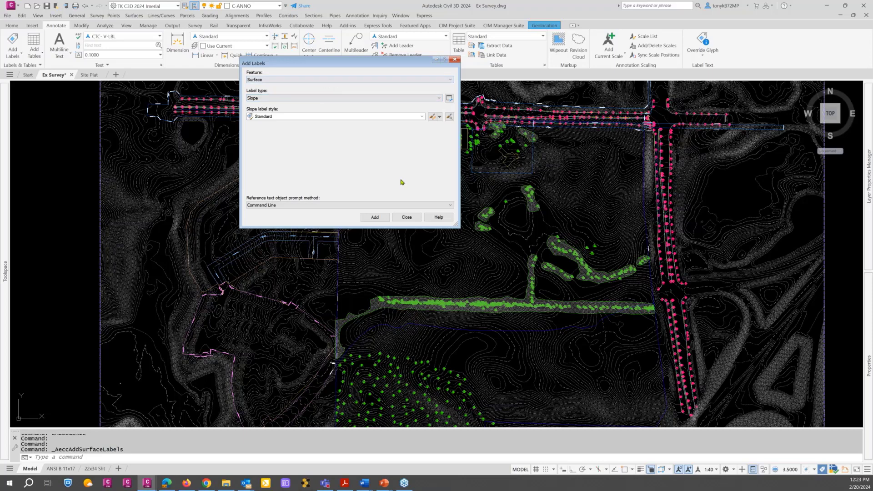
click(407, 218)
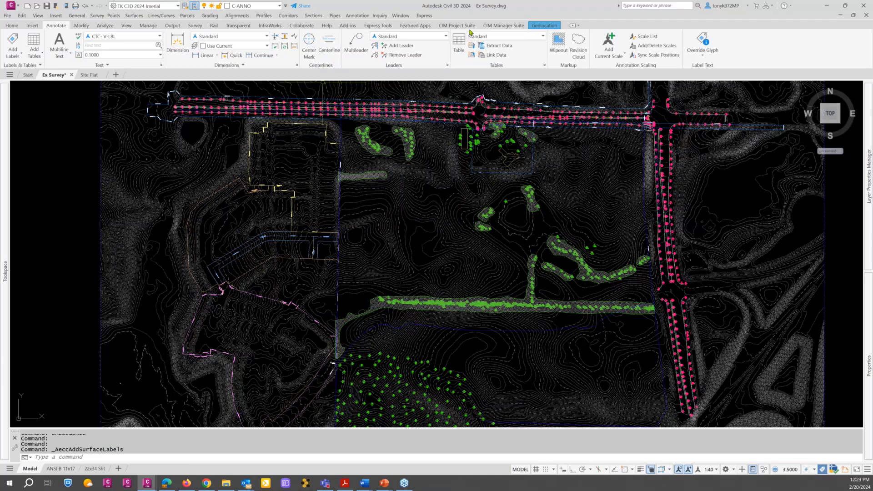
Step: Reopen Label Genie and look through the saved label templates without loading one
click(495, 26)
click(457, 26)
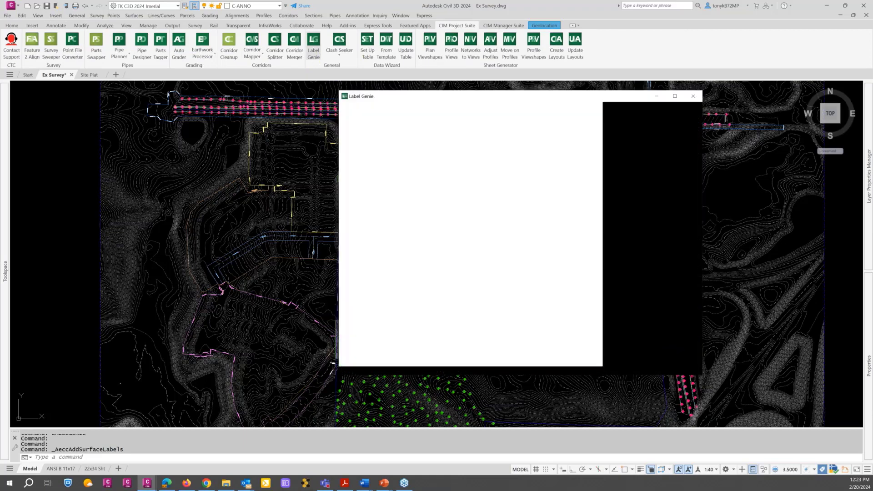
click(675, 146)
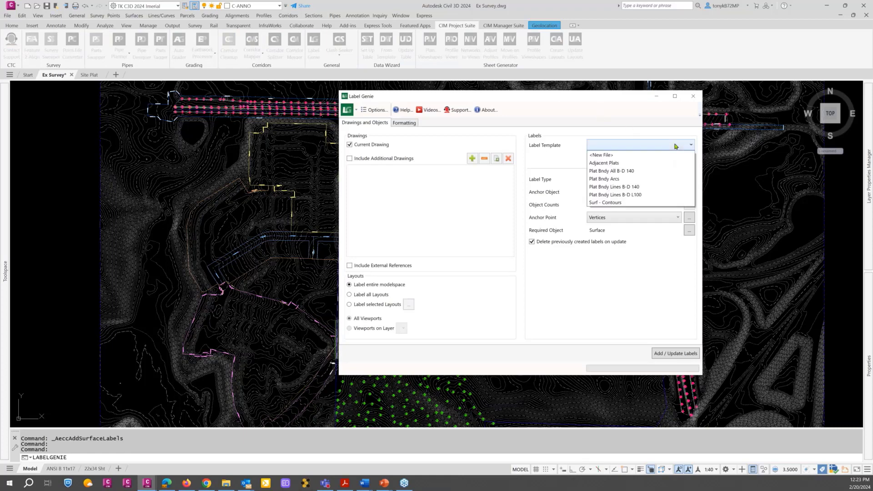
click(603, 146)
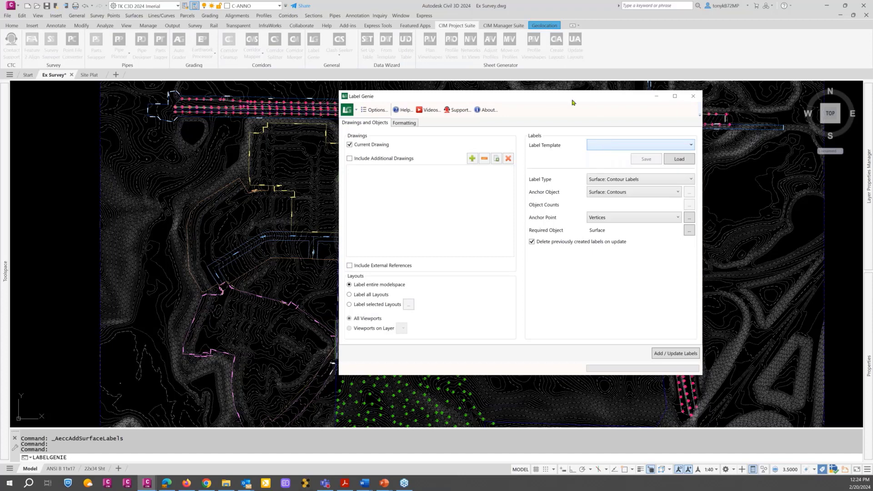
drag(549, 95, 509, 97)
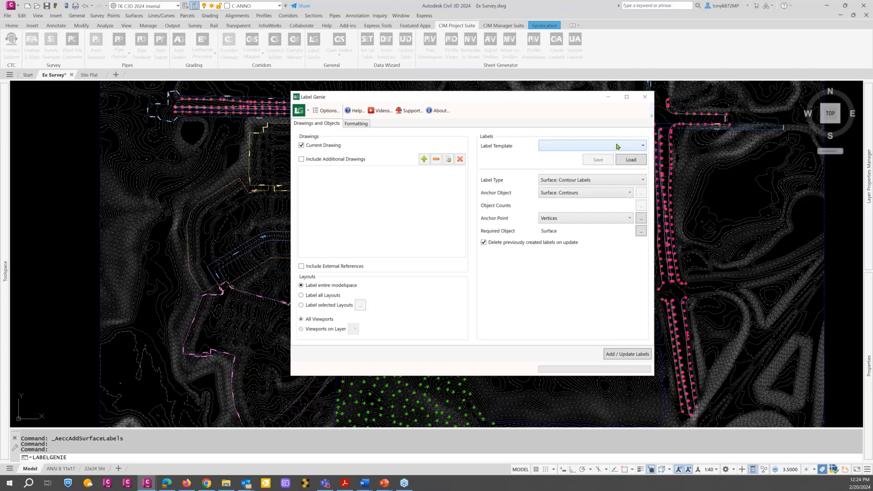
Step: Review the available label types and the anchor object choices for surface contour labels
click(604, 181)
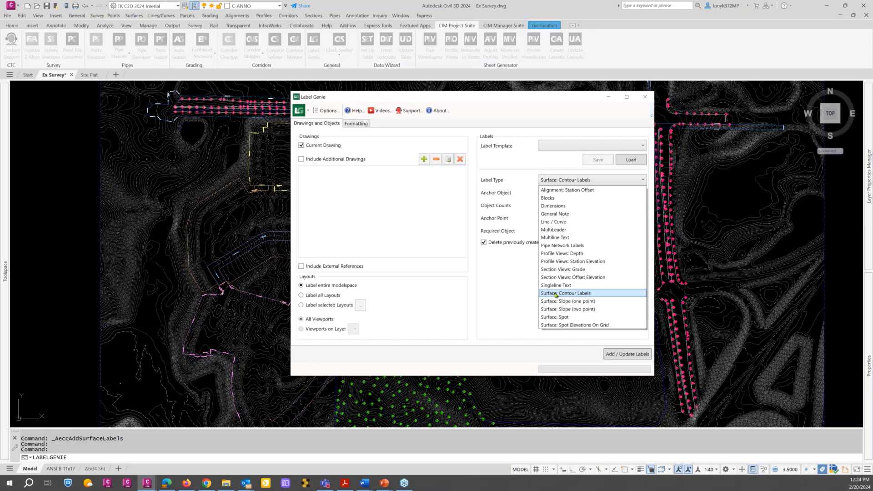
click(569, 182)
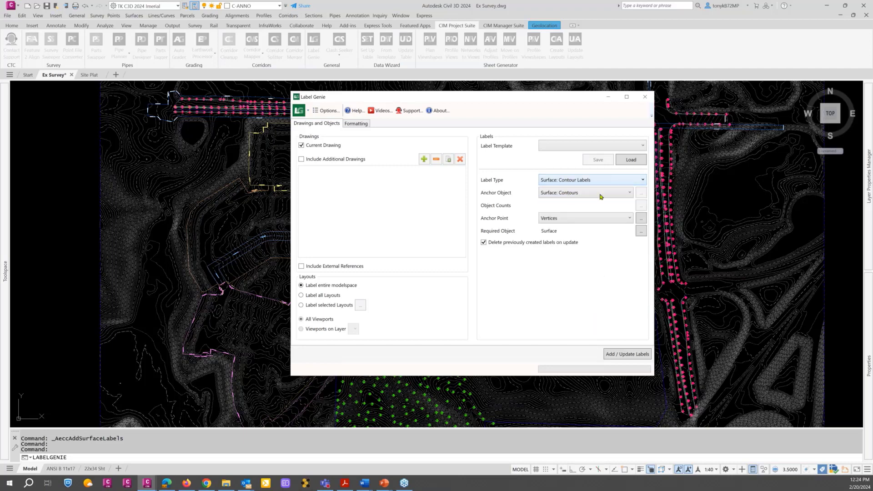
click(611, 194)
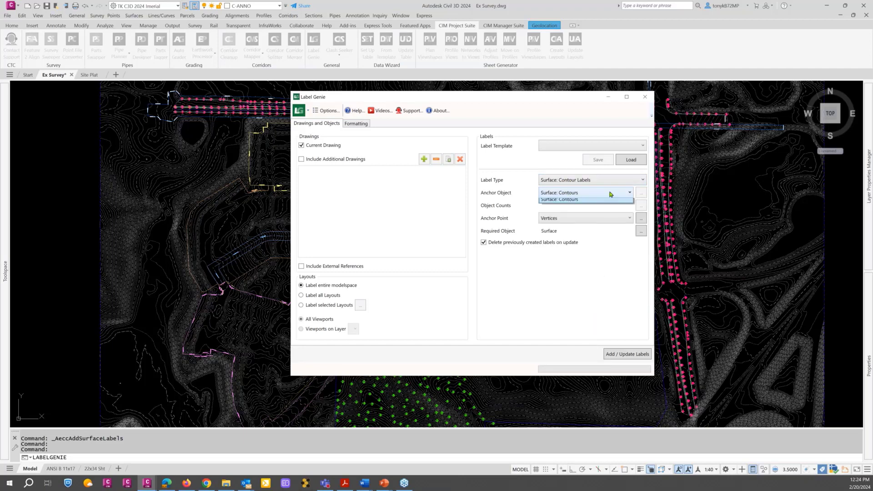
click(568, 194)
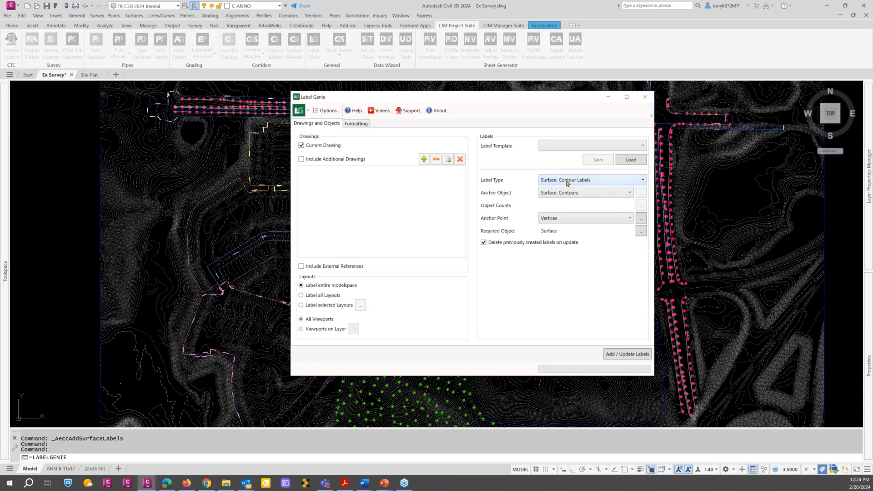
Step: Set the label type to General Note and look through the anchor objects available for it
click(567, 181)
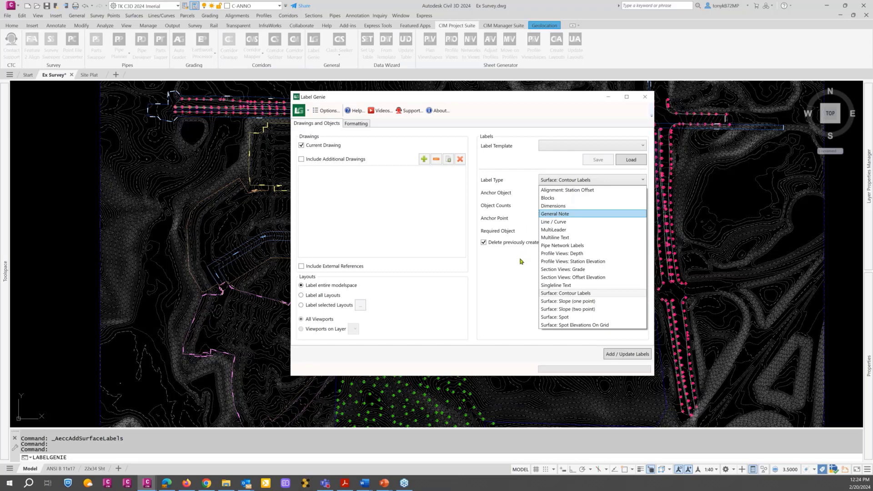
click(562, 213)
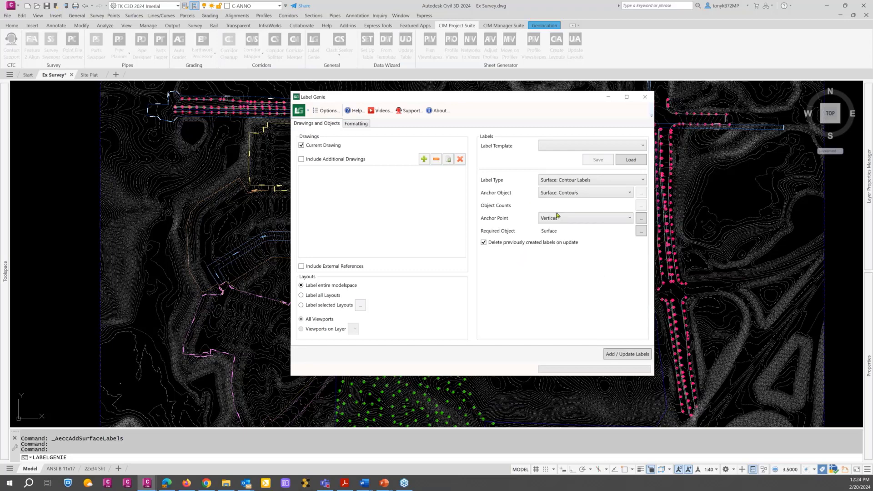
click(575, 193)
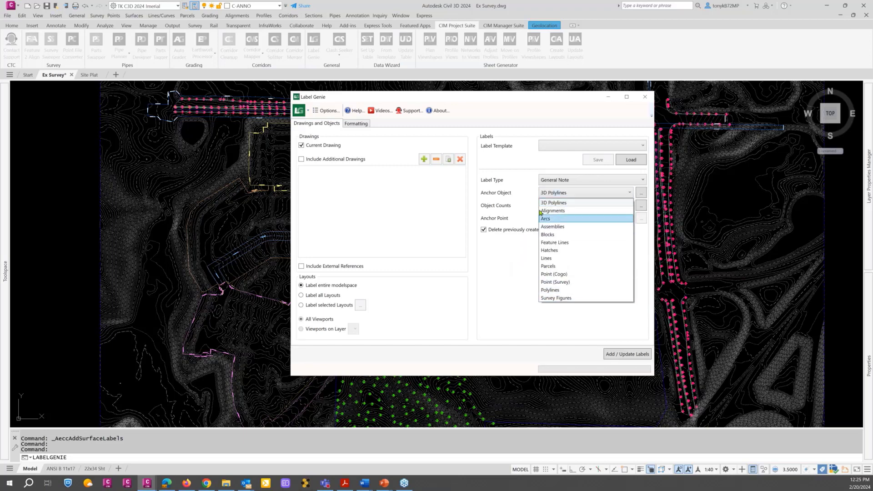
click(586, 182)
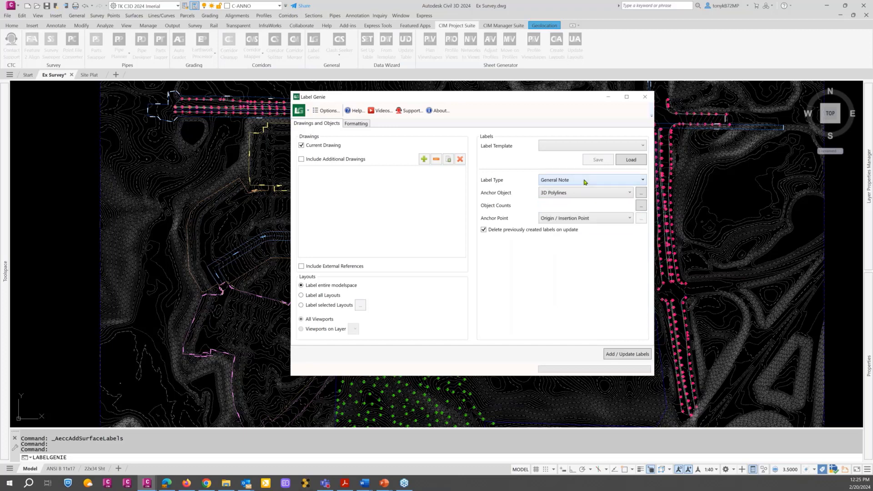
click(585, 182)
click(585, 182)
Step: Load the Surf - Contours label template without saving the unsaved changes
click(635, 147)
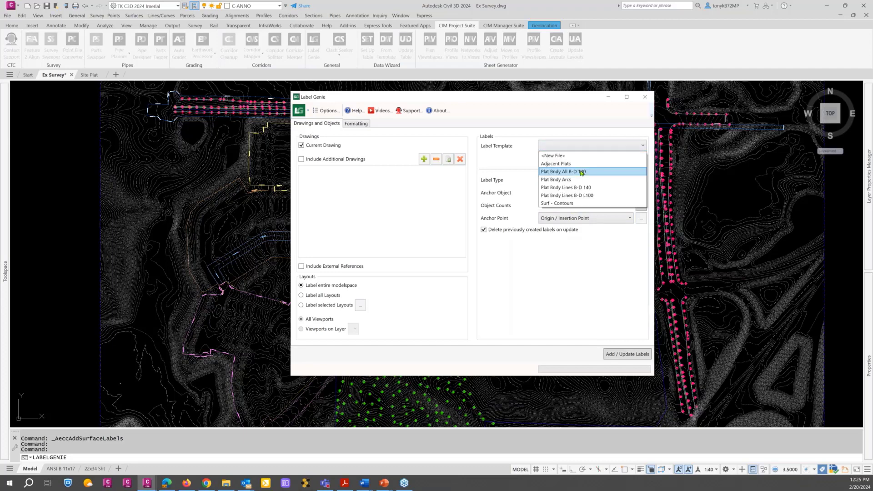
click(568, 205)
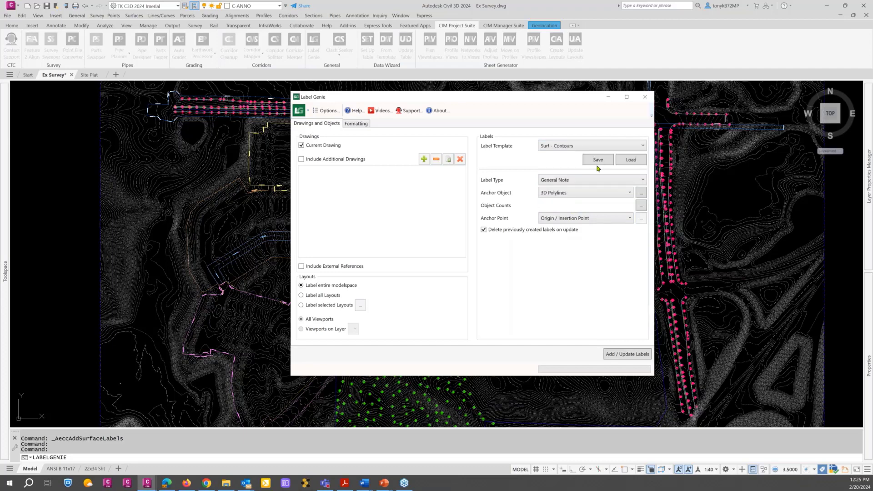
click(630, 160)
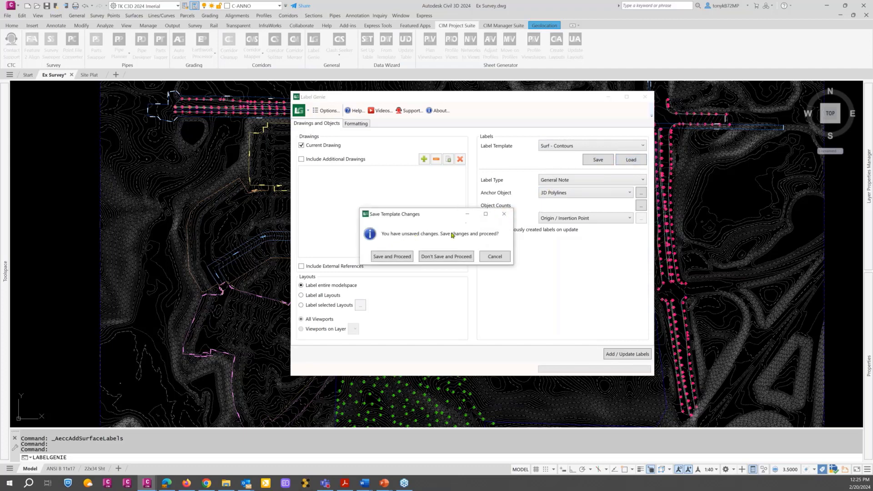
click(441, 258)
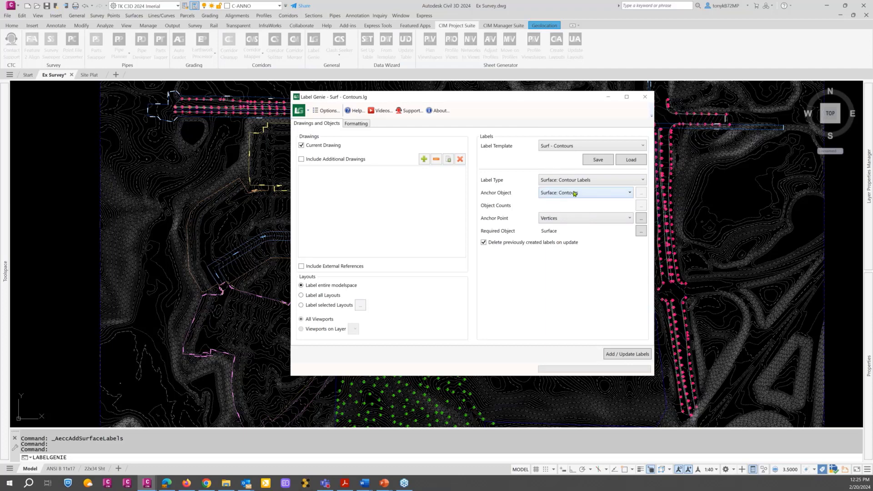
Step: Review the Surface Contour Points settings behind the Vertices anchor point and accept them as they are
click(641, 219)
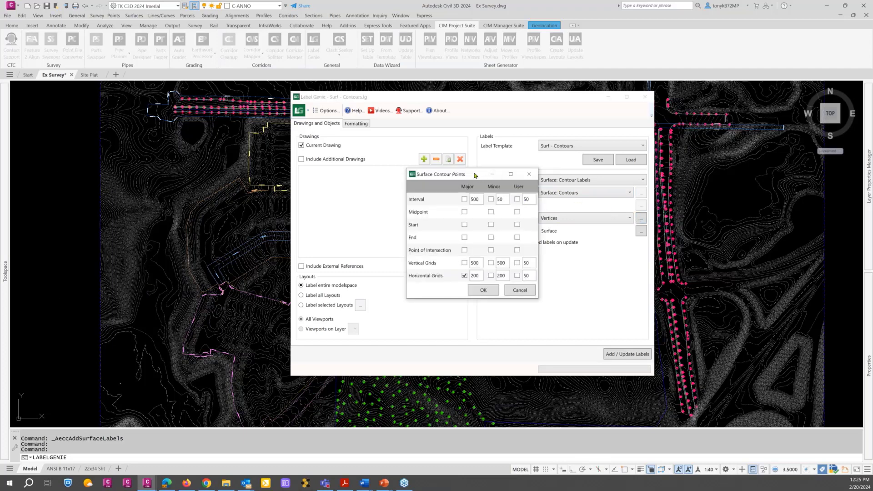
drag(474, 175, 460, 148)
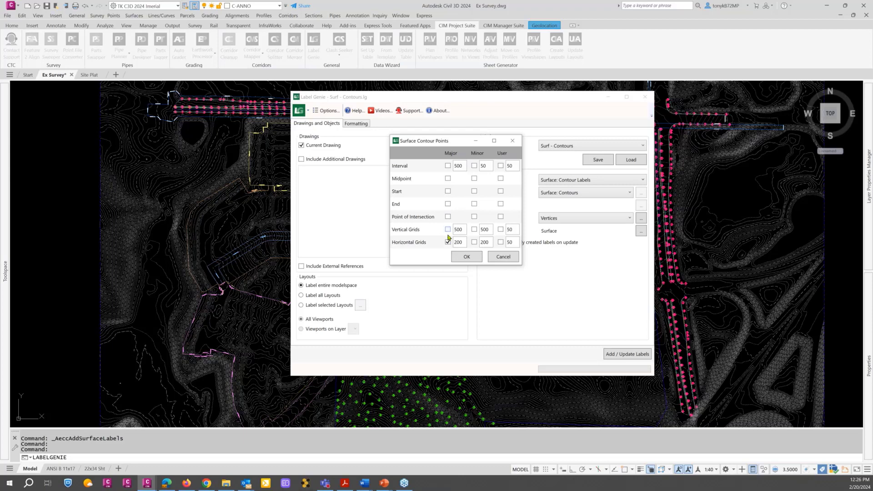
click(462, 257)
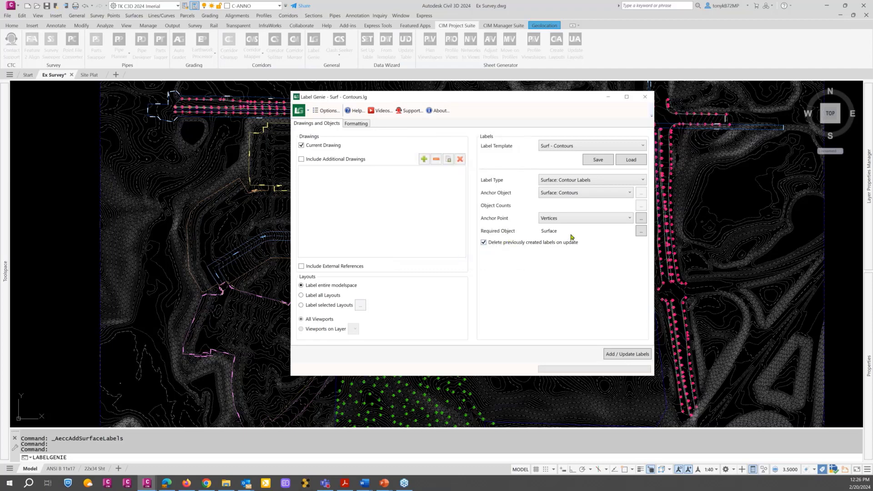
Step: Clear the required-object query and fill in the object name by picking the EG - Composite surface in the drawing
click(640, 231)
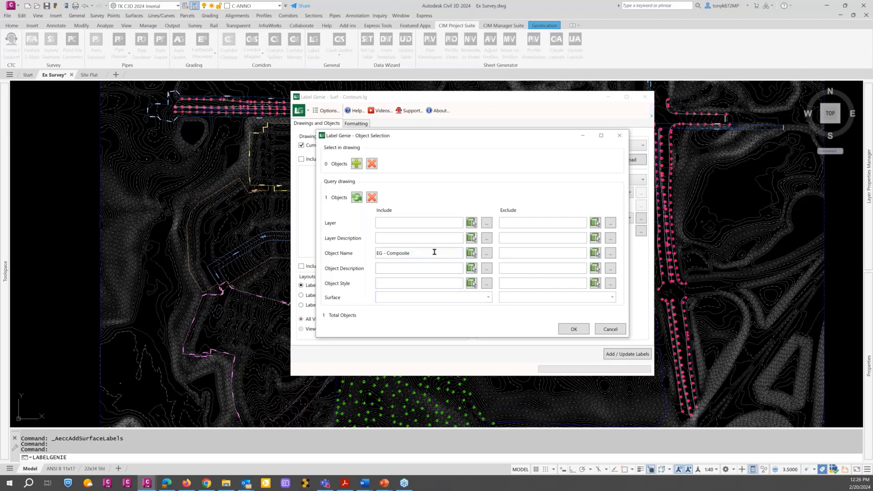
click(374, 200)
click(472, 254)
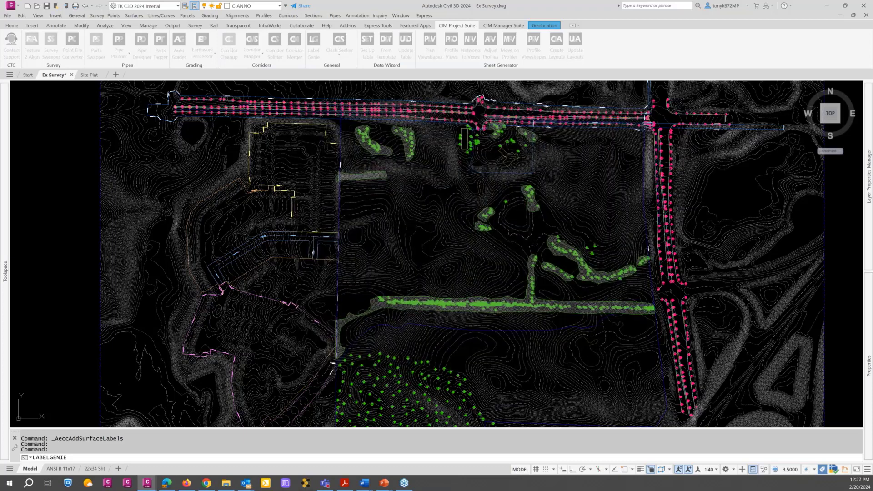
click(359, 216)
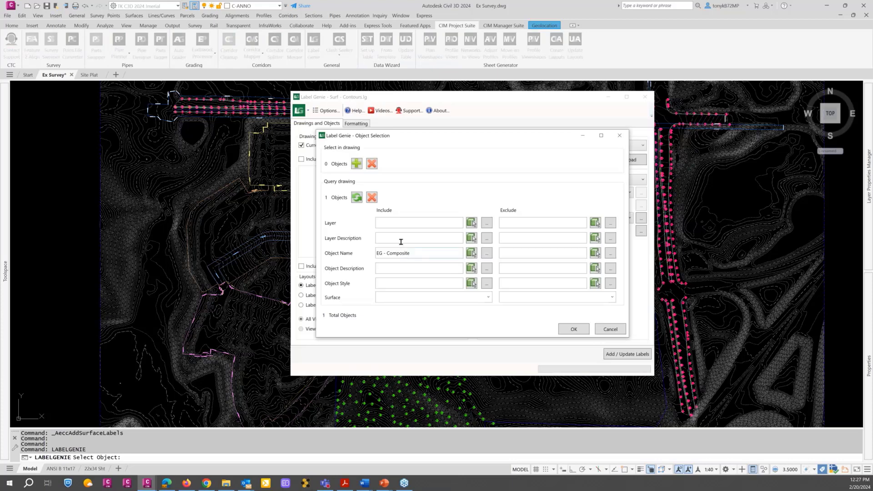
Step: Clear the picked object name and choose EG - Composite from the included surfaces instead
click(372, 196)
click(489, 297)
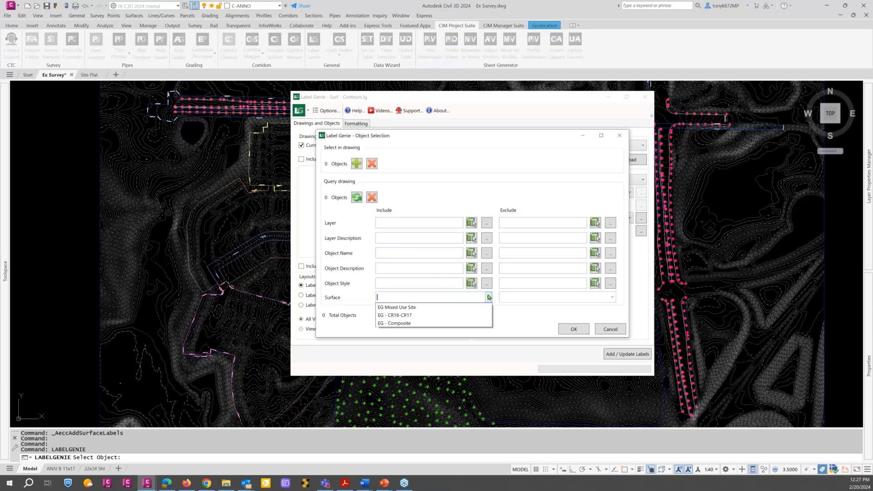
click(401, 324)
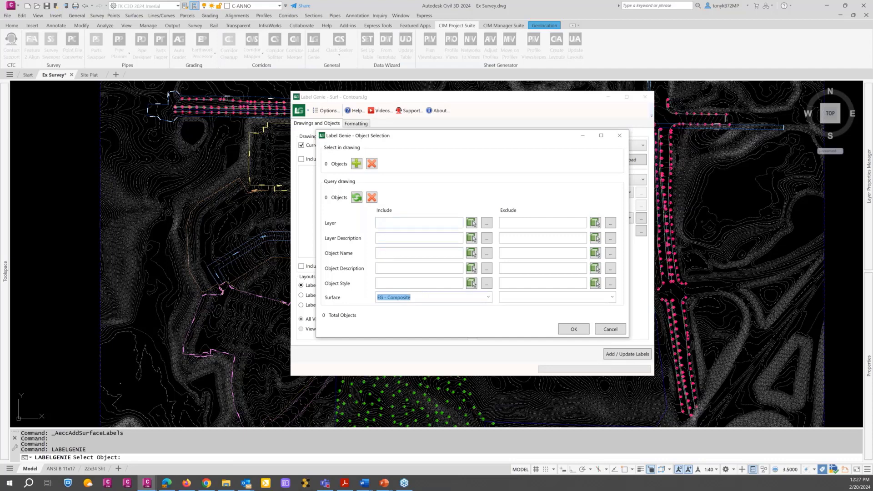
Step: Reset the query to match all object names with * and look through the surfaces offered for inclusion and exclusion
click(372, 201)
click(359, 197)
click(488, 298)
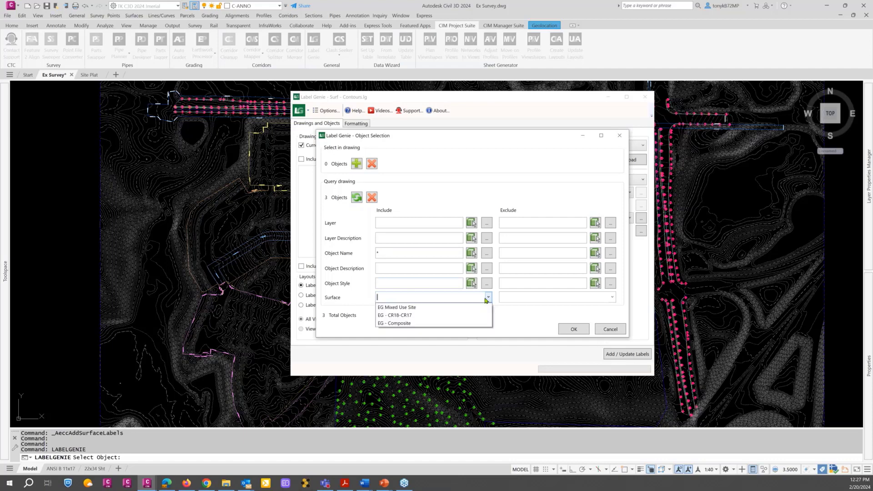
click(445, 297)
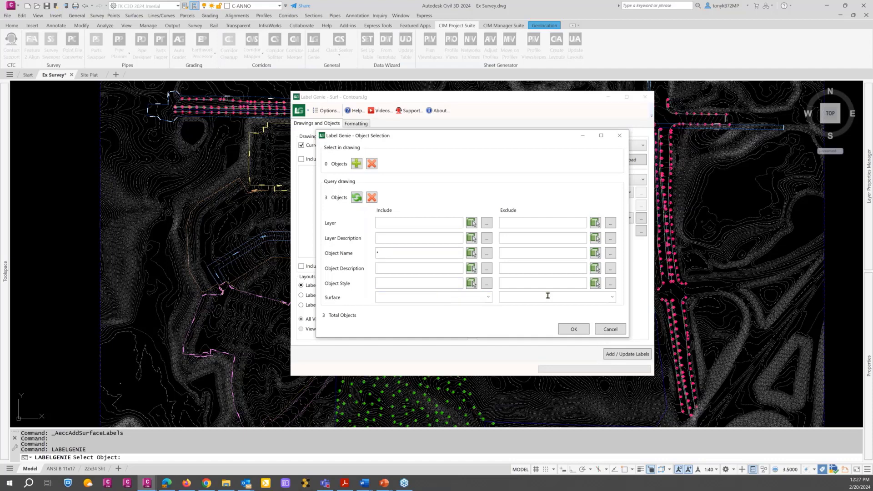
click(611, 298)
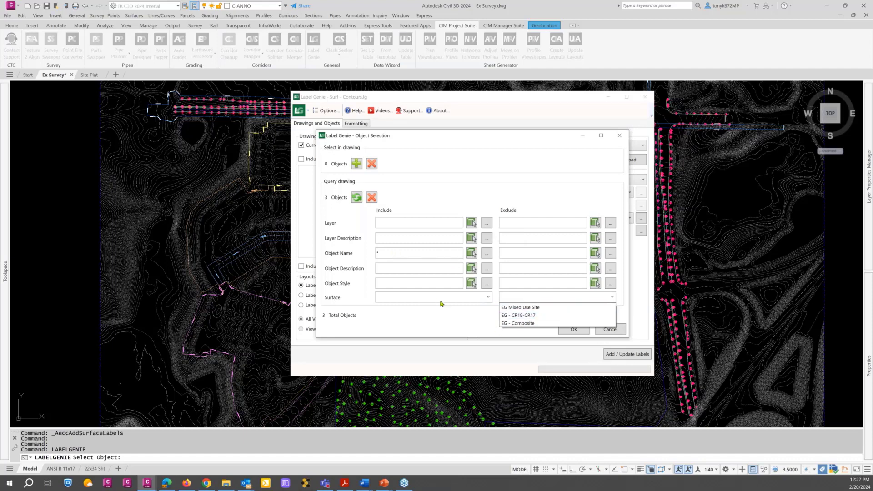
Step: Clear the object query, include only the EG - Composite surface, and accept the required-object selection
click(370, 198)
click(372, 198)
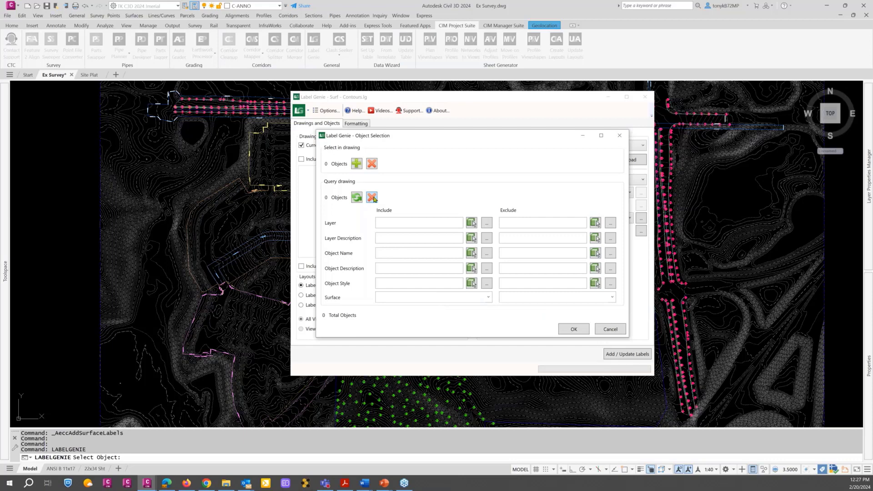
click(490, 298)
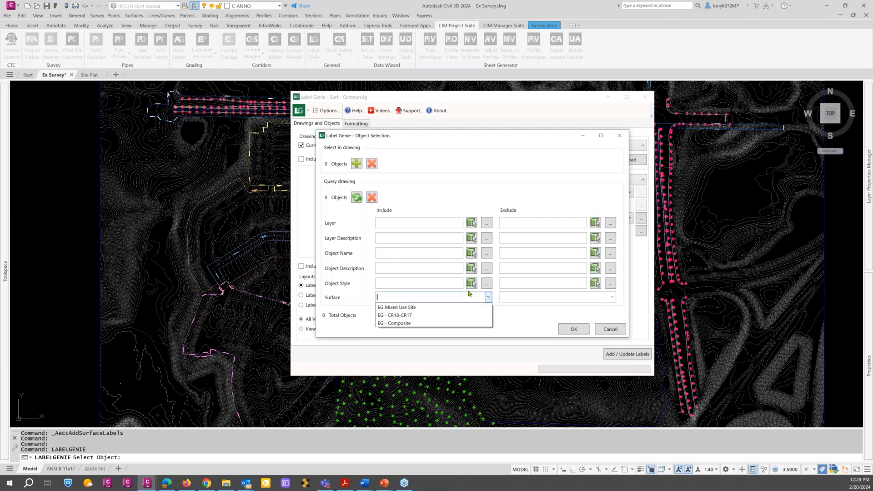
click(404, 323)
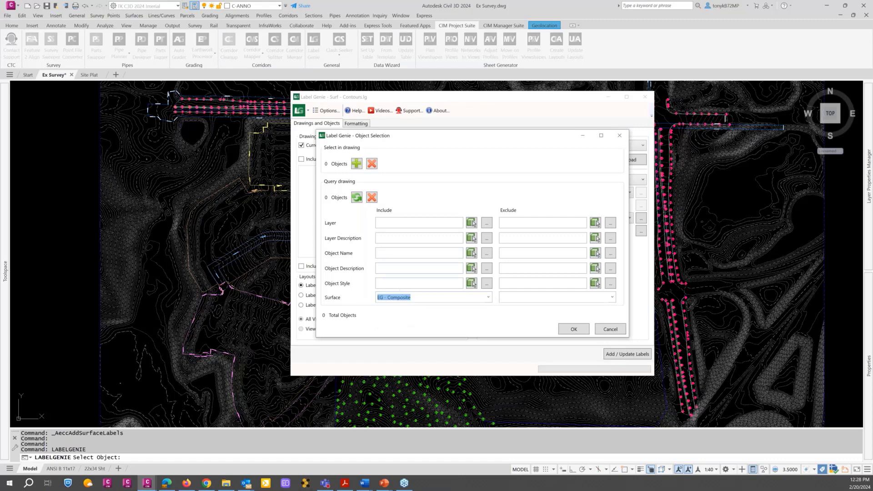
click(572, 332)
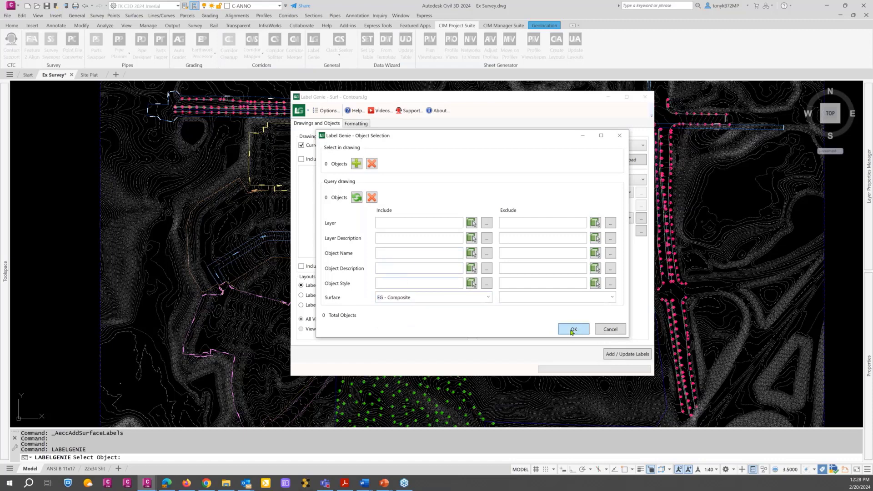
Step: Add the contour labels to the current drawing, read through the status report, and close Label Genie
drag(441, 97, 399, 88)
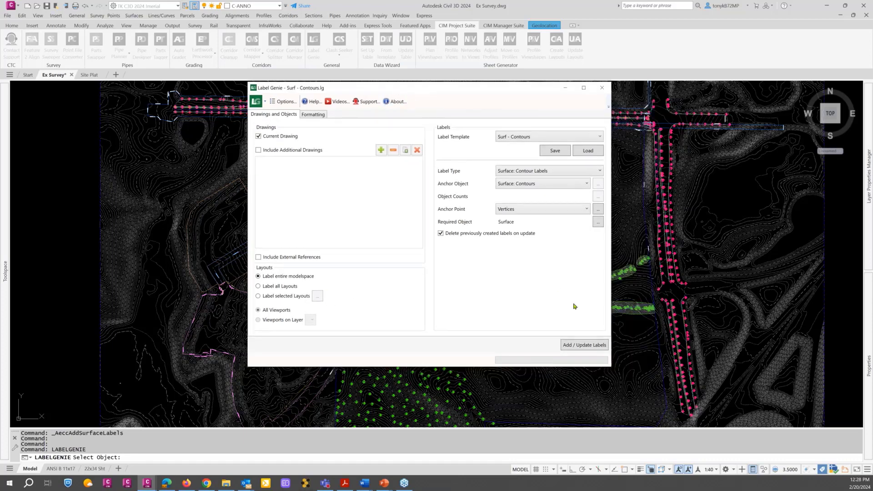
click(580, 346)
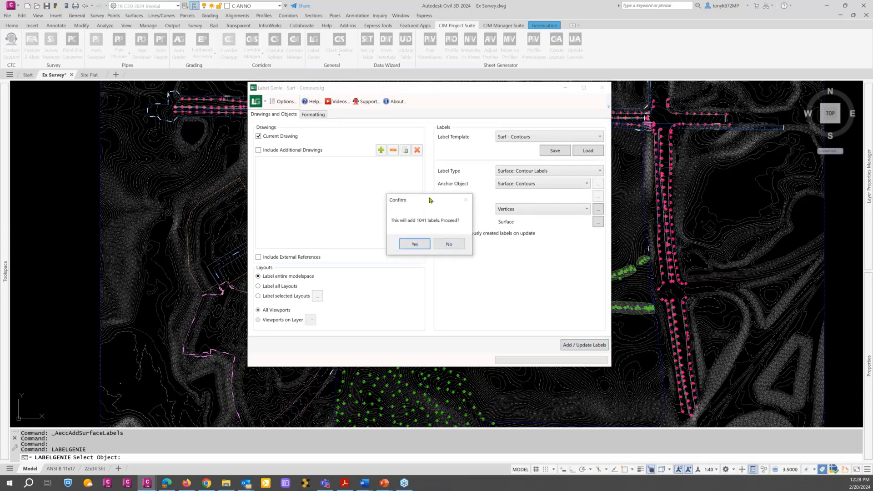
click(416, 244)
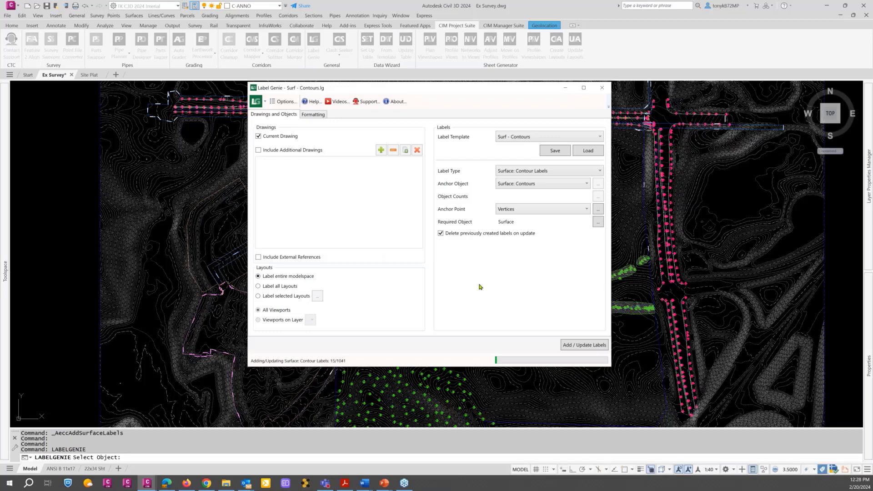
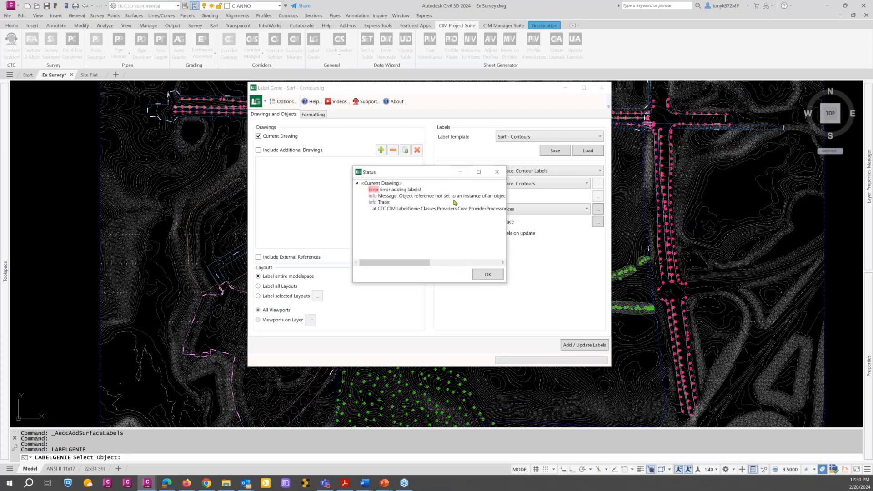
mouse_move(508, 223)
mouse_down()
mouse_move(613, 222)
mouse_move(620, 241)
mouse_move(666, 213)
mouse_up()
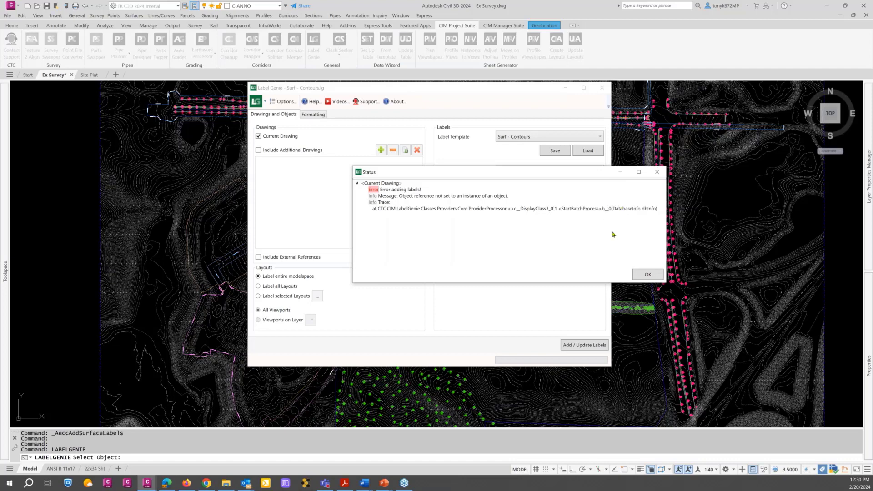
click(647, 274)
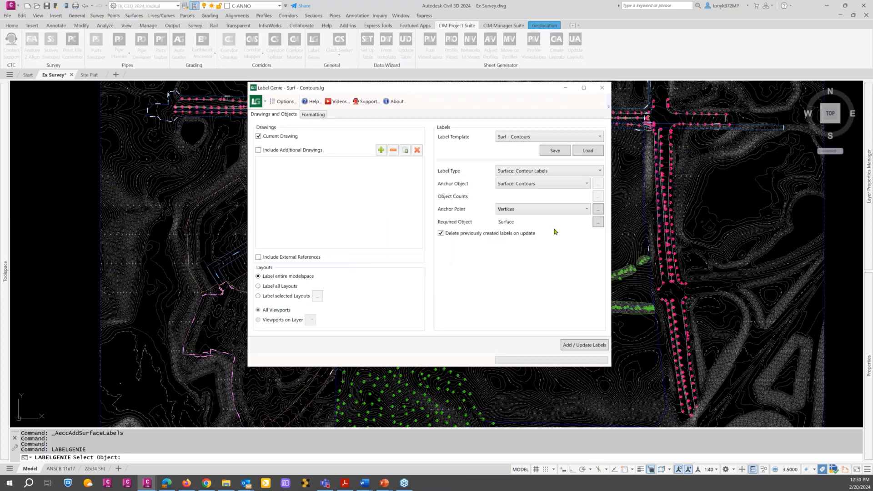
click(601, 88)
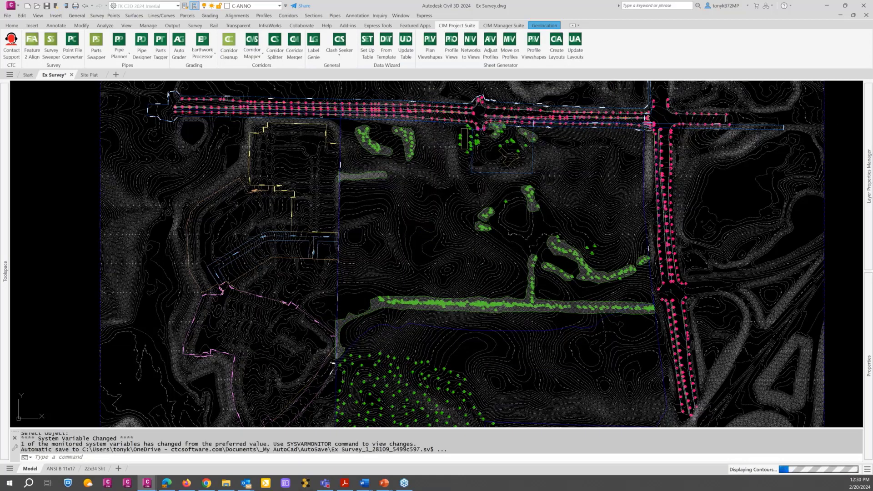
Step: Select the EG - Composite surface and examine the elevation labels along its contours up close
click(428, 228)
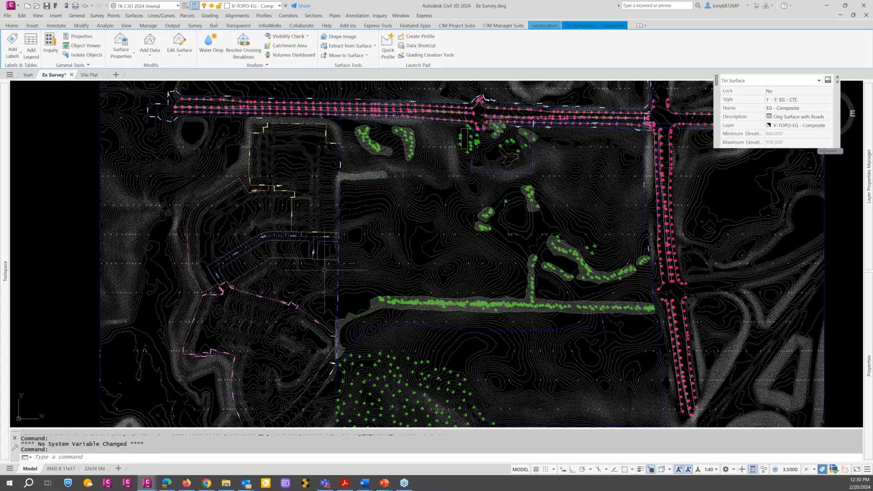
scroll(358, 246, up, 2)
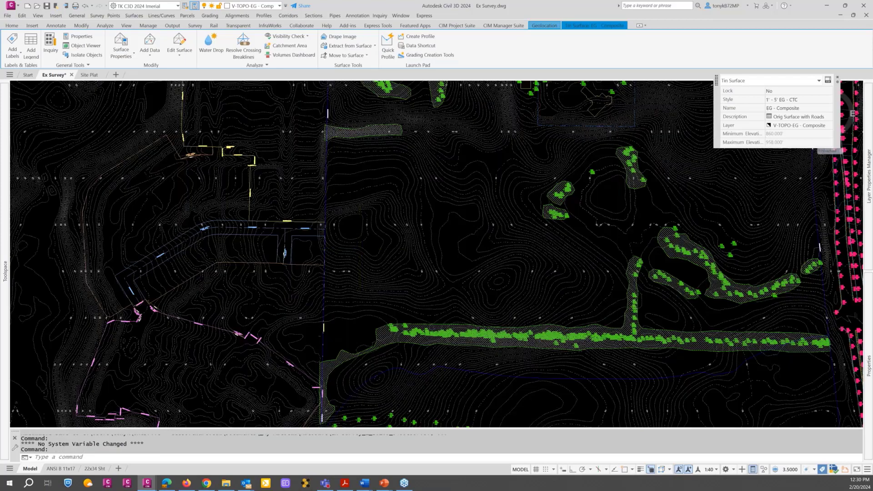
scroll(389, 243, up, 2)
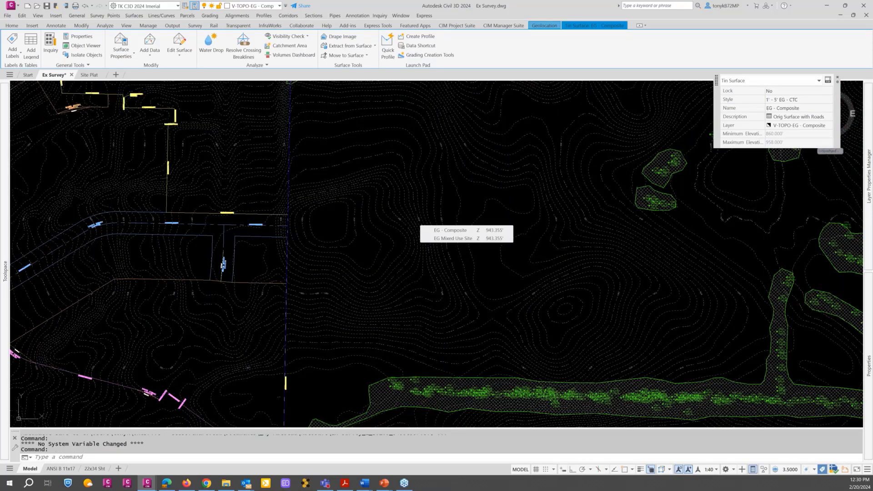
scroll(402, 210, up, 2)
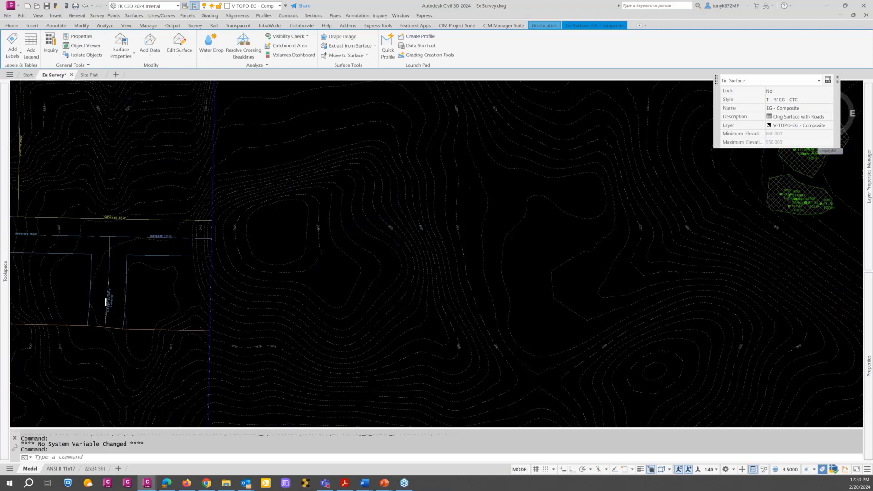
scroll(469, 230, up, 2)
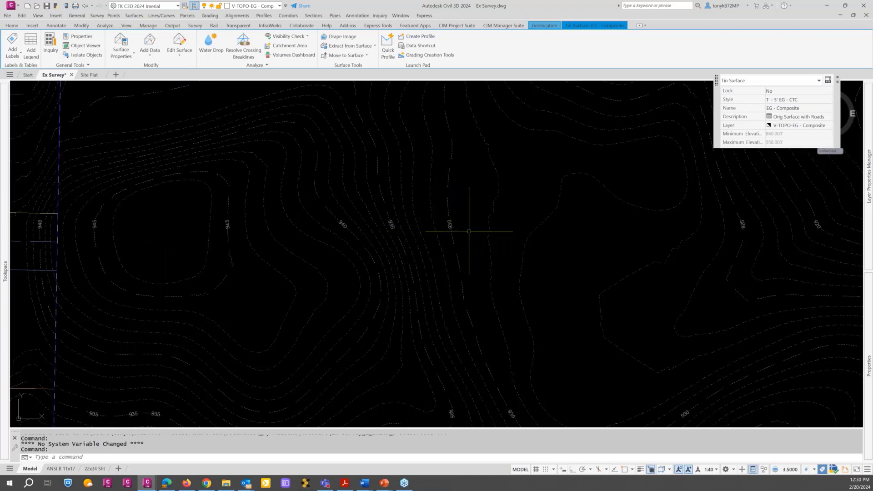
Step: Deselect the EG - Composite surface and examine how the contour labels are spread across the whole site
scroll(472, 233, down, 4)
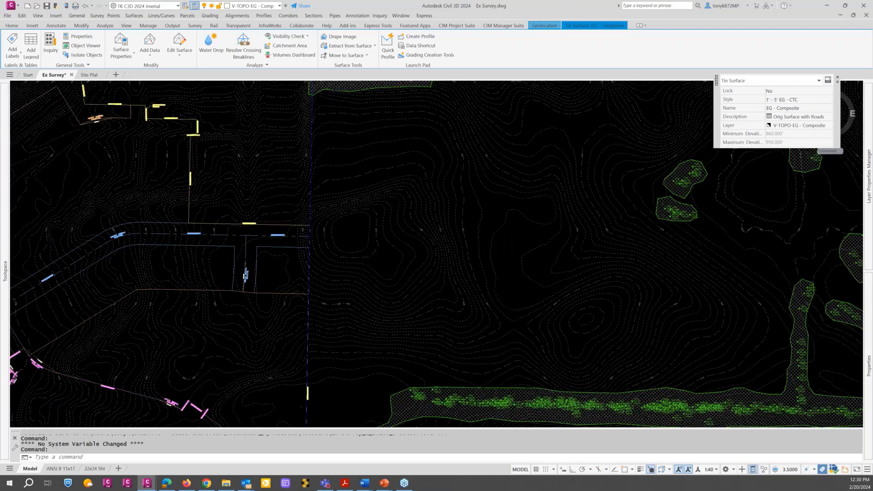
scroll(483, 226, down, 2)
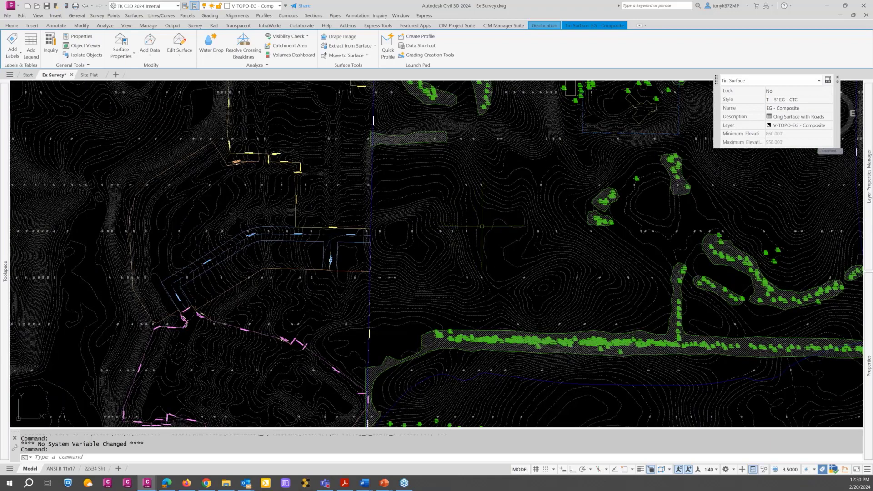
middle_drag(482, 226, 410, 274)
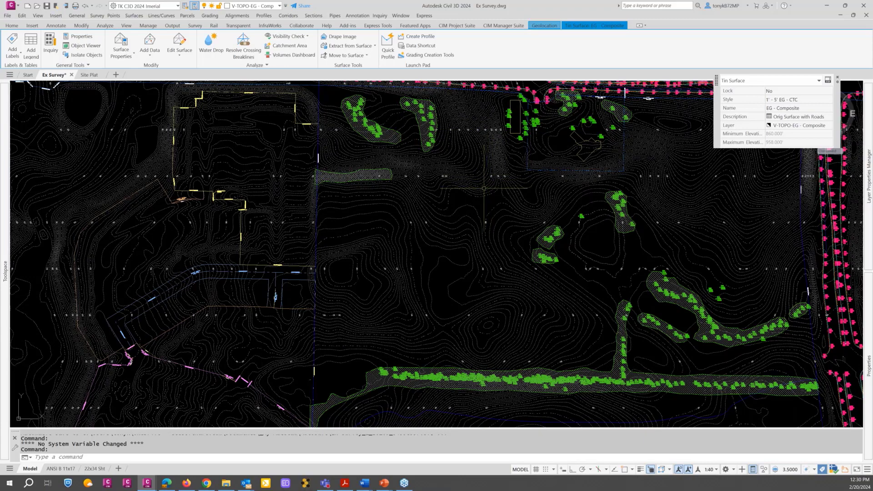
key(Escape)
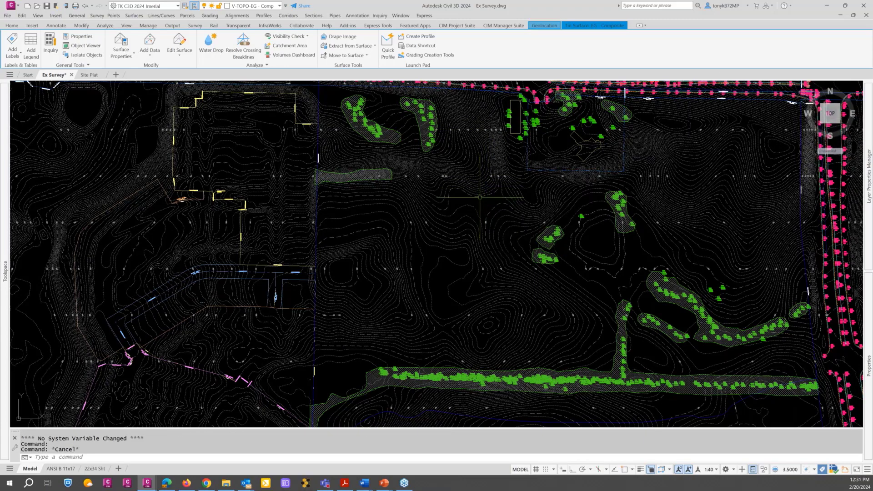
scroll(480, 197, down, 2)
middle_drag(480, 197, 338, 172)
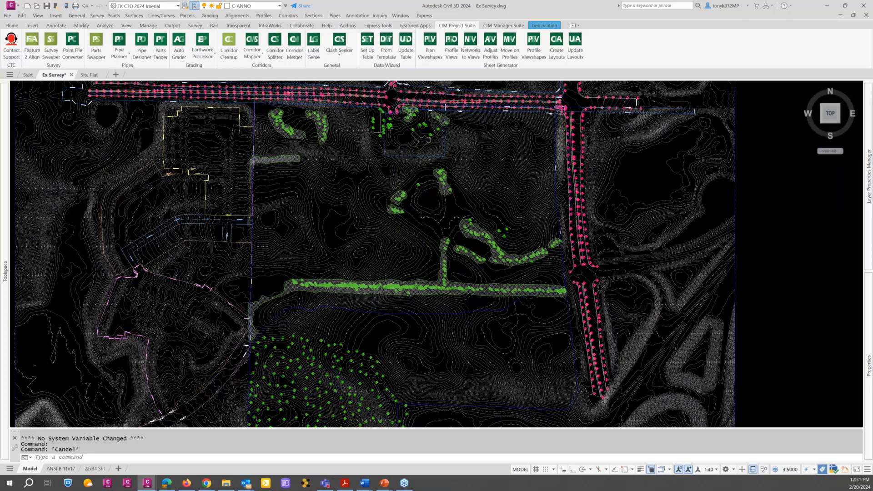
Step: Erase the two closely spaced 910 contour labels south of the closed depression, between the tree areas
scroll(409, 181, up, 6)
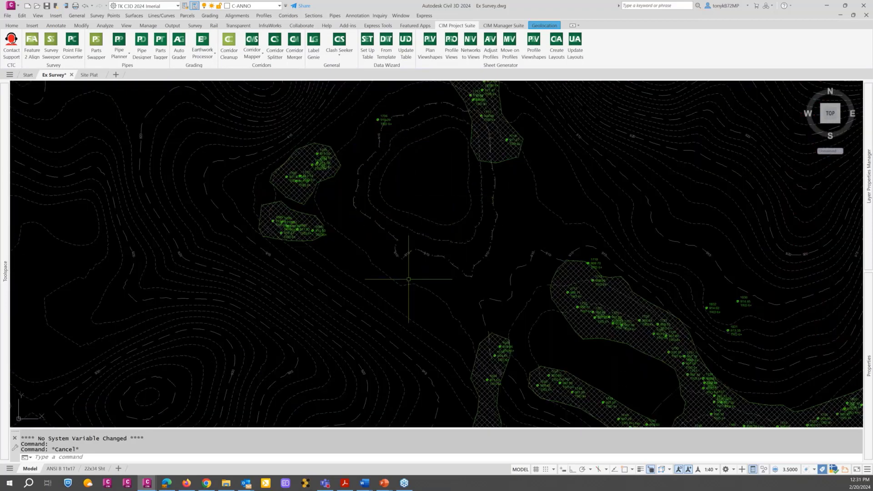
scroll(395, 270, up, 4)
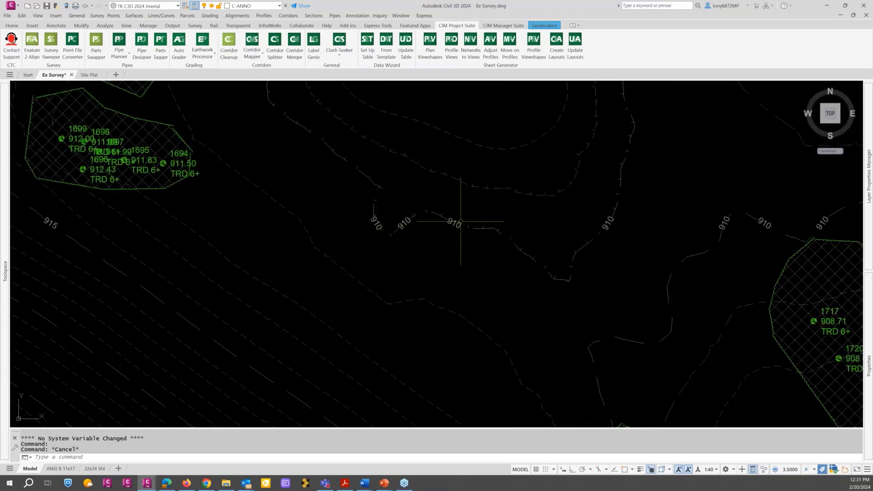
key(Escape)
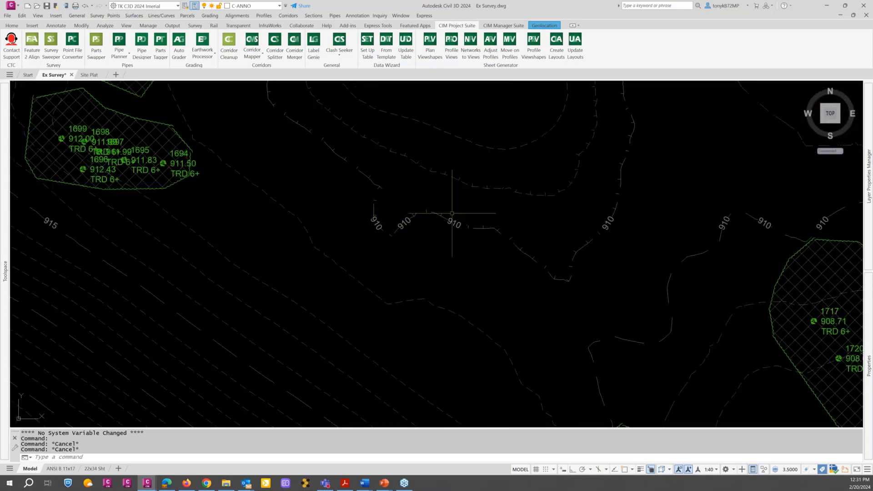
text(e)
key(Return)
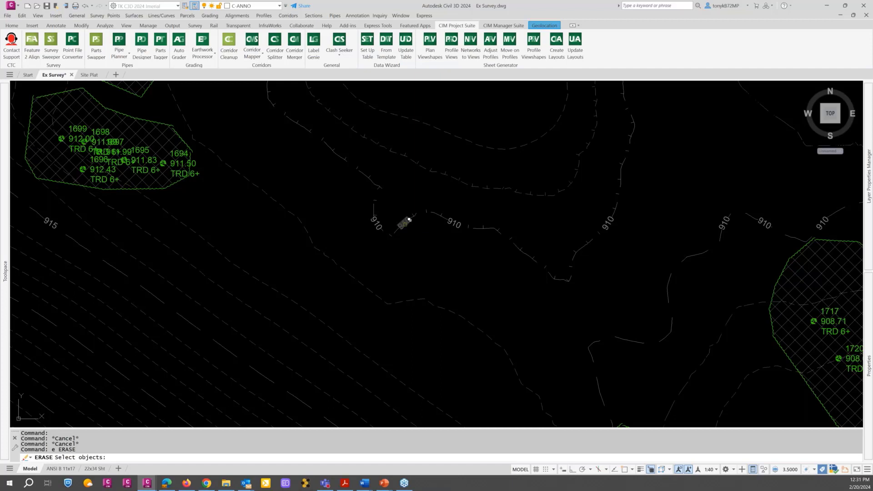
click(443, 229)
click(450, 254)
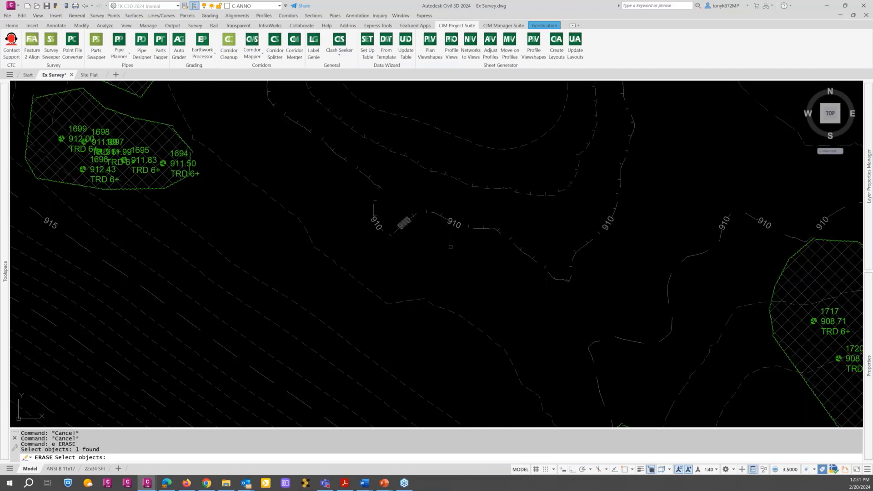
click(454, 224)
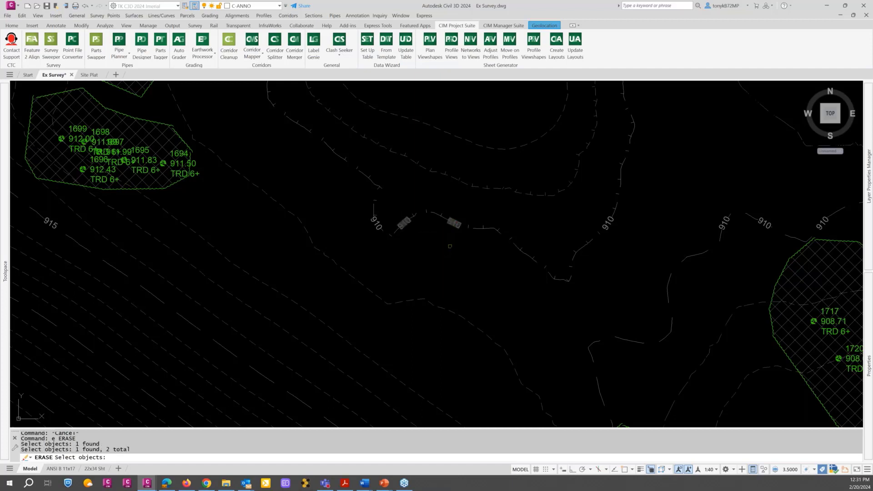
key(Escape)
Step: Try to move the 910 label southeast of the depression farther north along its contour
scroll(455, 253, down, 5)
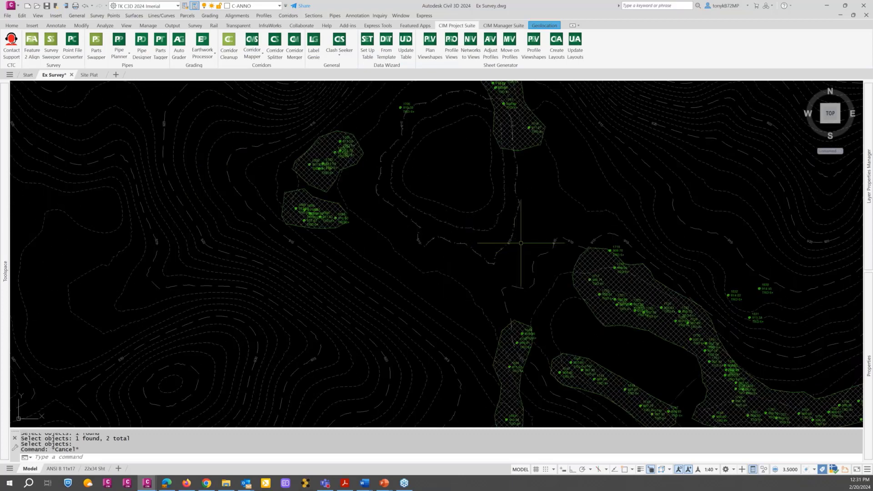
scroll(522, 244, up, 2)
scroll(524, 242, up, 2)
key(Escape)
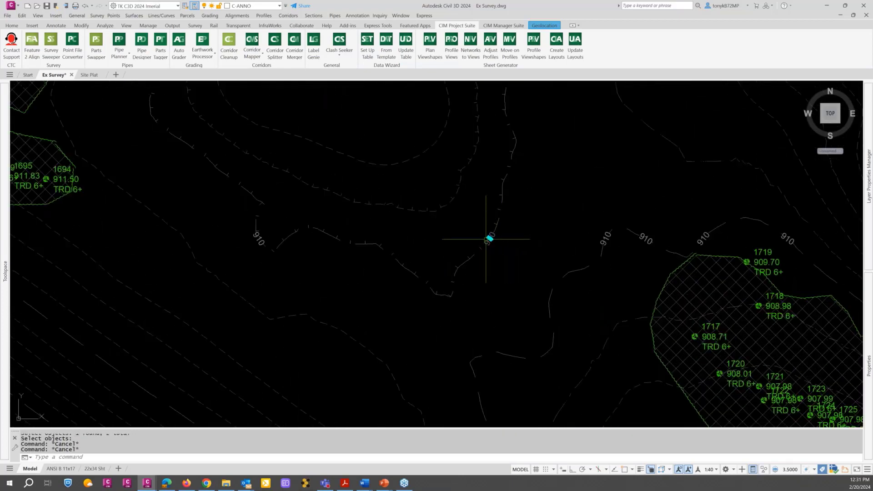
click(490, 238)
click(490, 238)
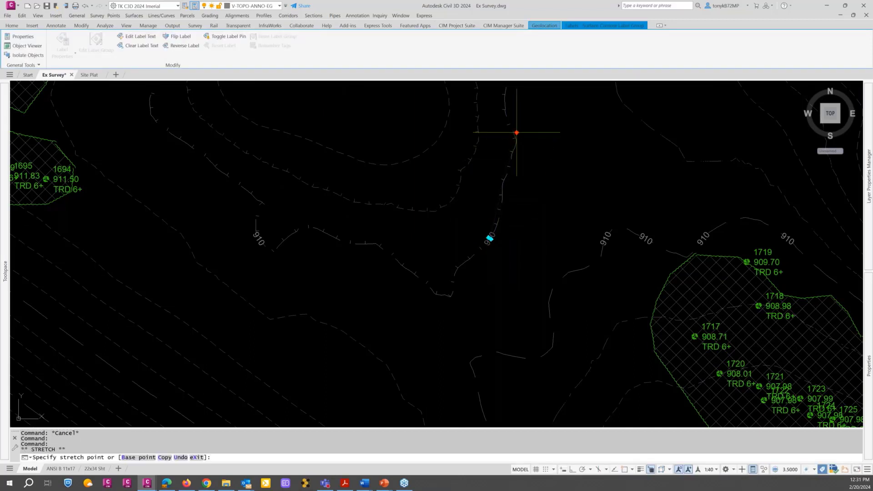
click(517, 133)
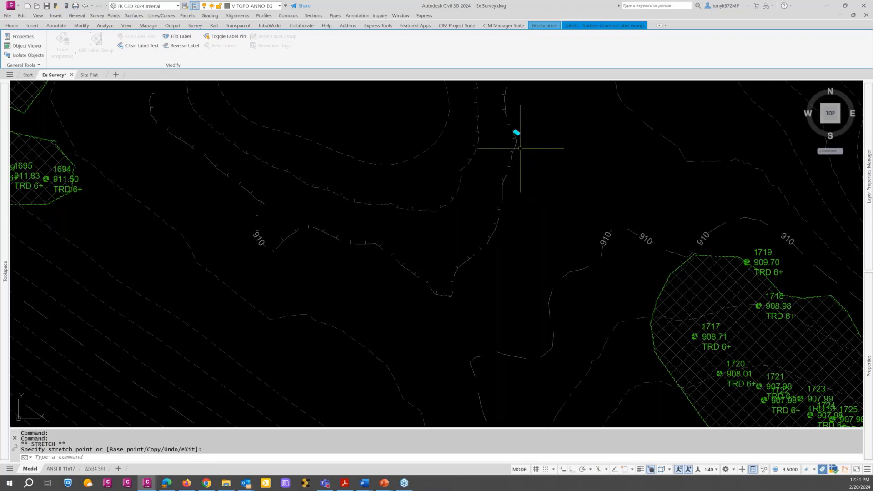
scroll(518, 131, up, 4)
key(Escape)
key(Escape)
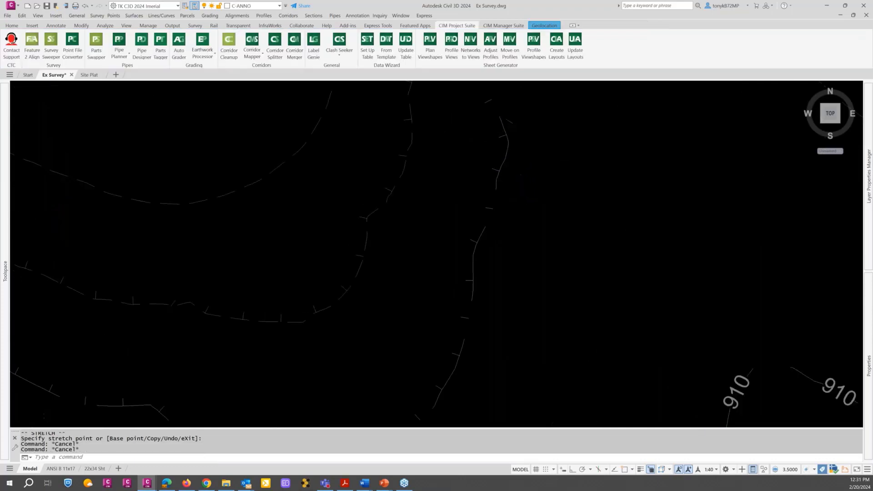
Step: Undo the zoom and the grip edit that moved the 910 contour label
text(u)
key(Return)
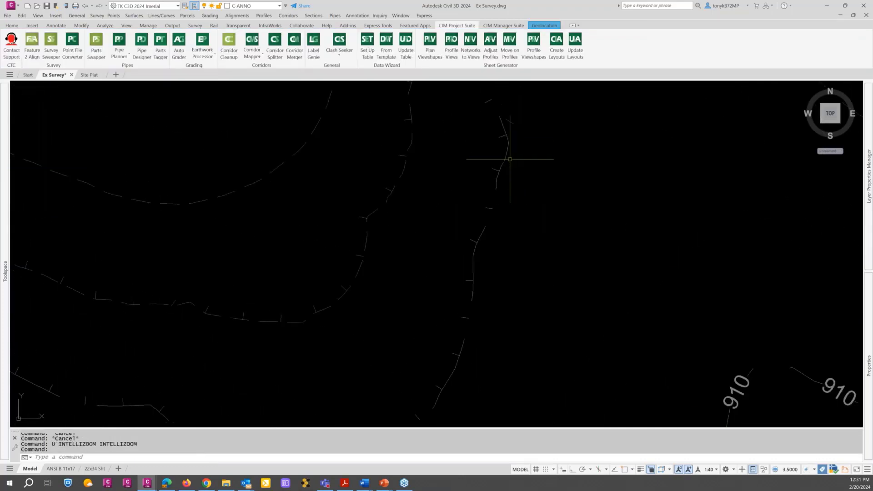
text(u)
key(Return)
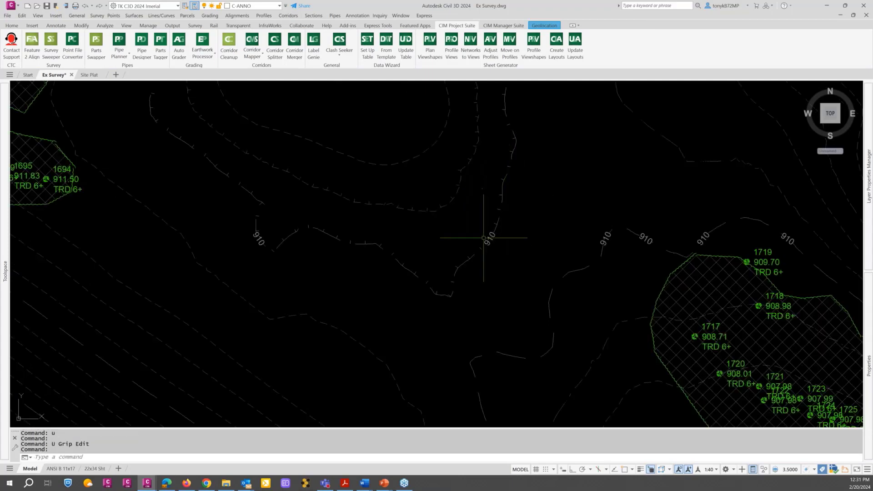
key(Escape)
Step: Examine the labeled contours over the full surface and around the east end of the long tree strip
scroll(486, 242, down, 4)
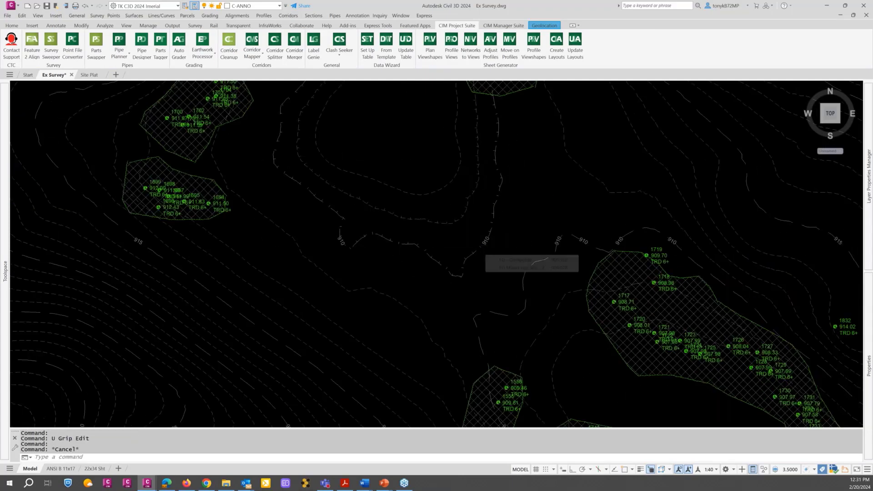
scroll(455, 243, down, 4)
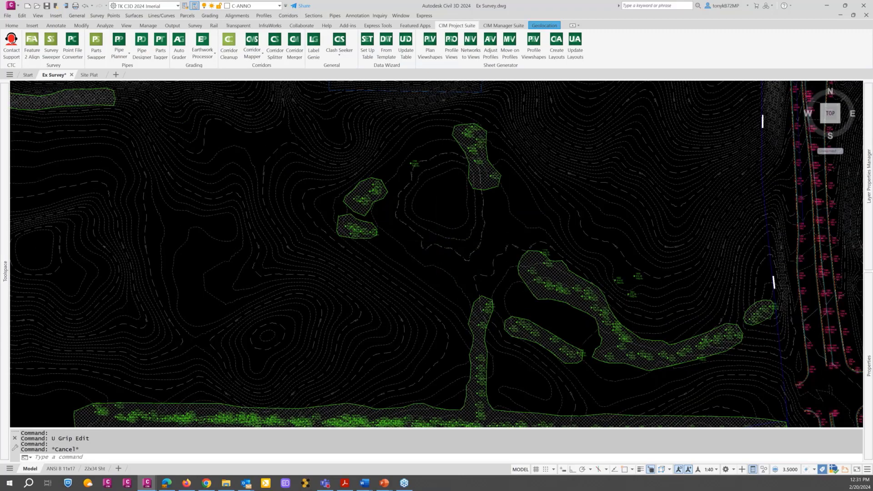
middle_drag(415, 265, 390, 243)
scroll(400, 244, down, 2)
key(Escape)
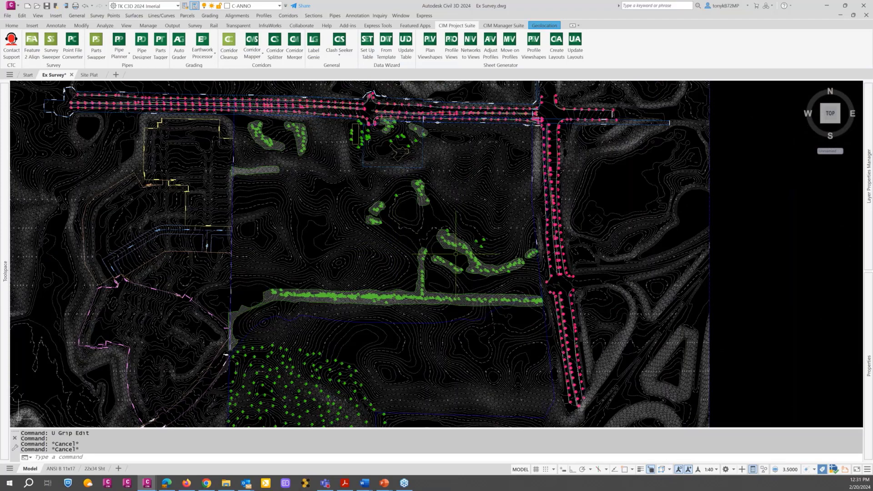
scroll(454, 256, down, 2)
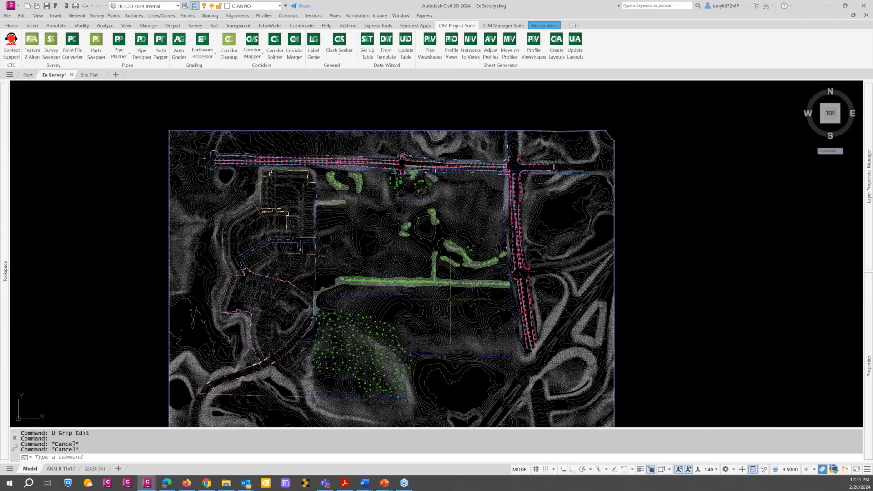
scroll(450, 300, up, 3)
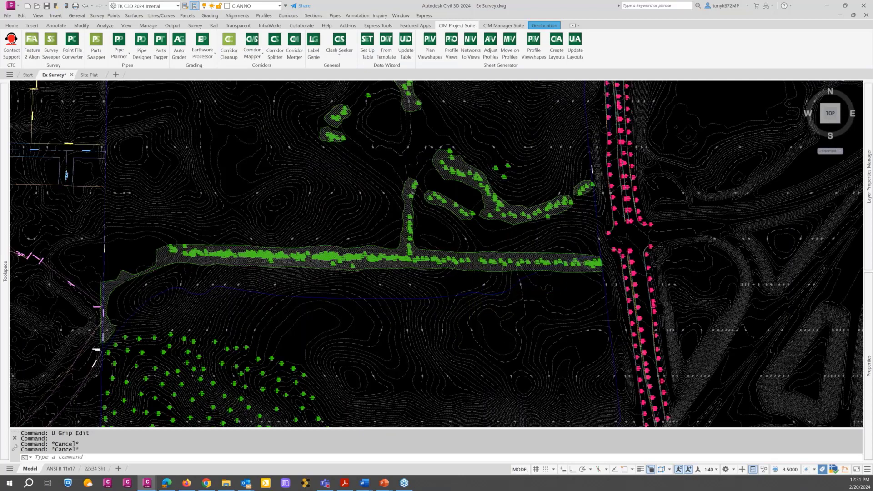
scroll(524, 286, up, 3)
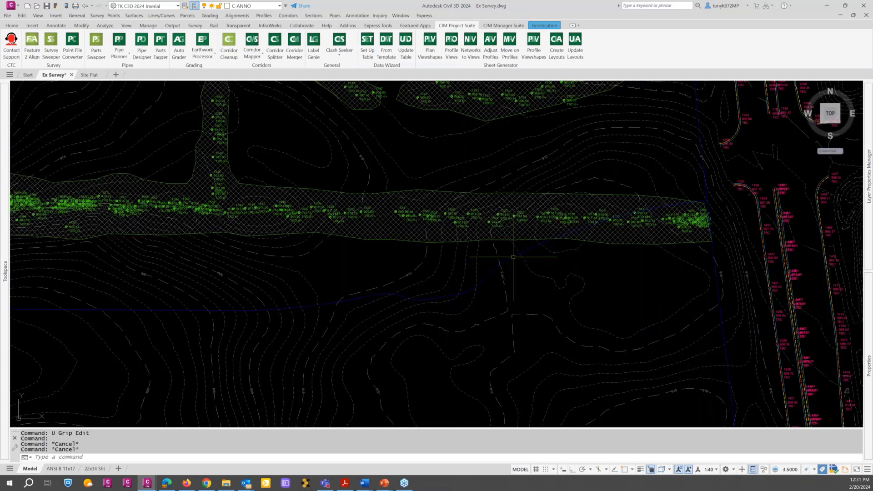
Step: Identify the blue linework's external reference, then unload the Site Plat and Main Demo Section references
click(510, 258)
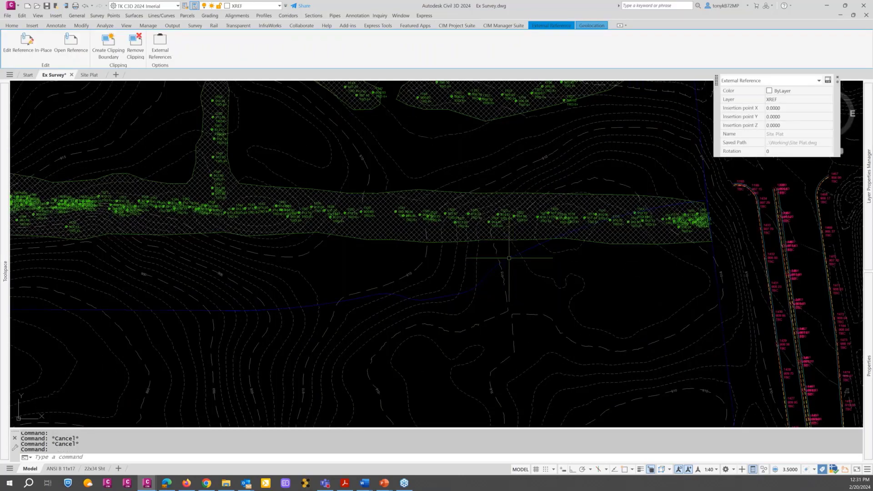
key(Escape)
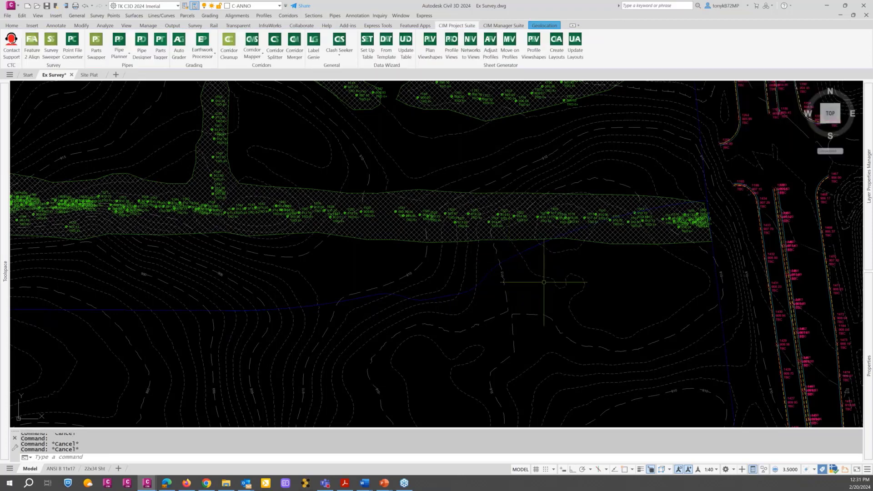
text(xr)
key(Return)
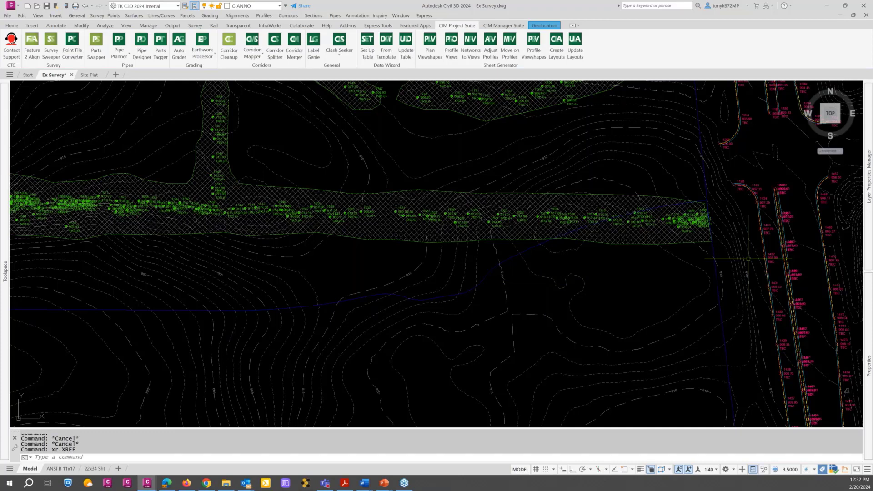
right_click(828, 132)
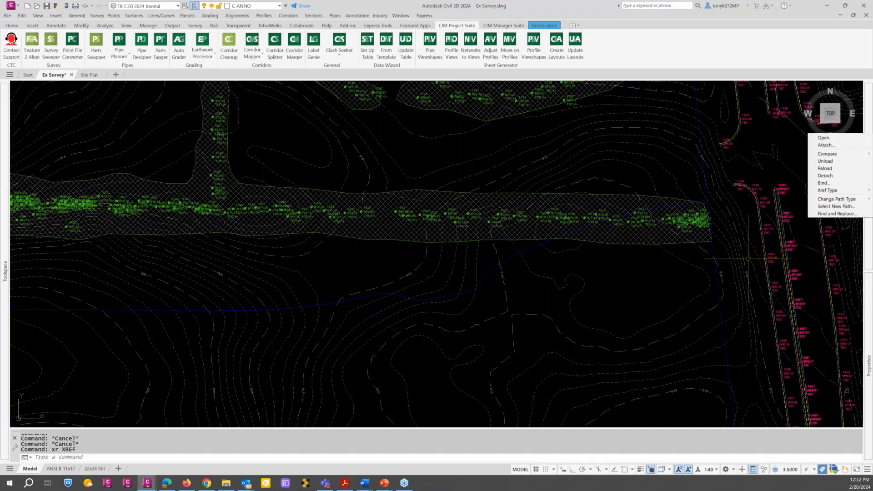
click(826, 162)
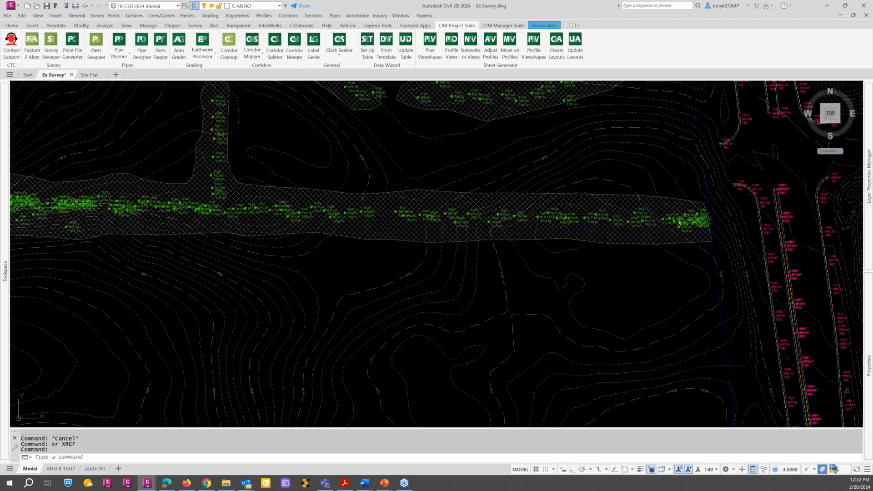
key(Escape)
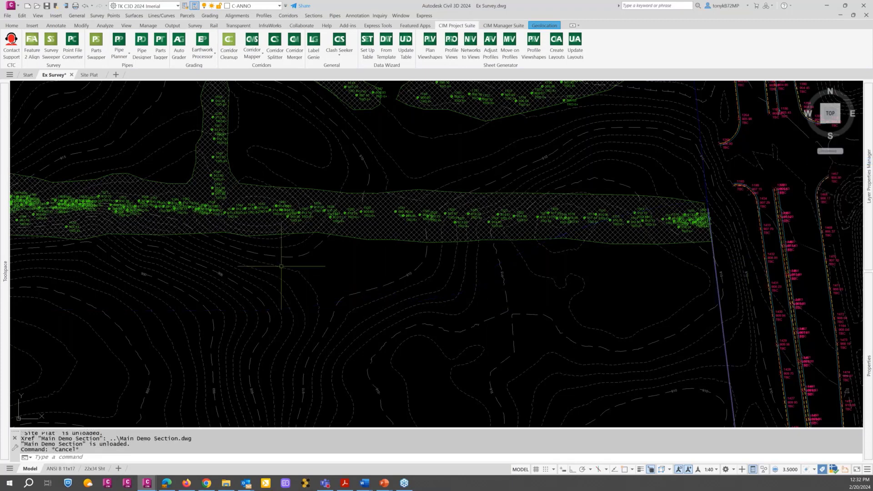
Step: Set the surface style of the EG - Composite surface to _No Display
scroll(296, 292, down, 10)
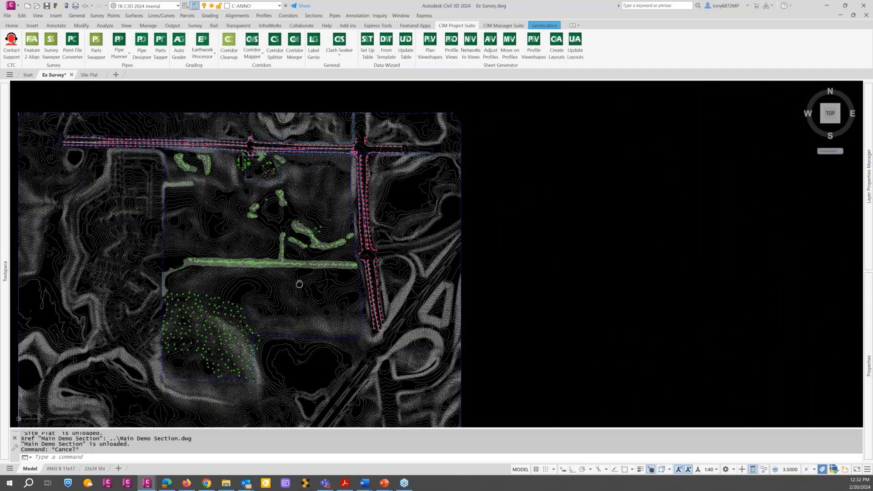
middle_drag(319, 286, 418, 284)
key(Escape)
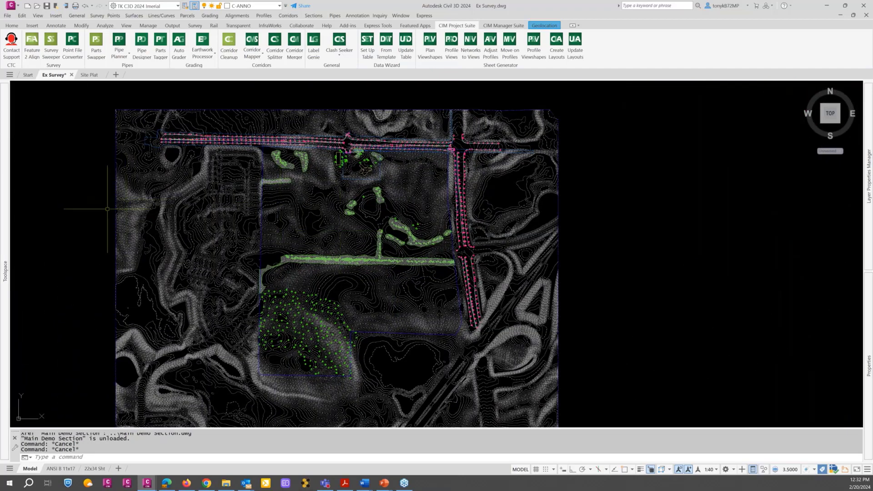
mouse_move(4, 231)
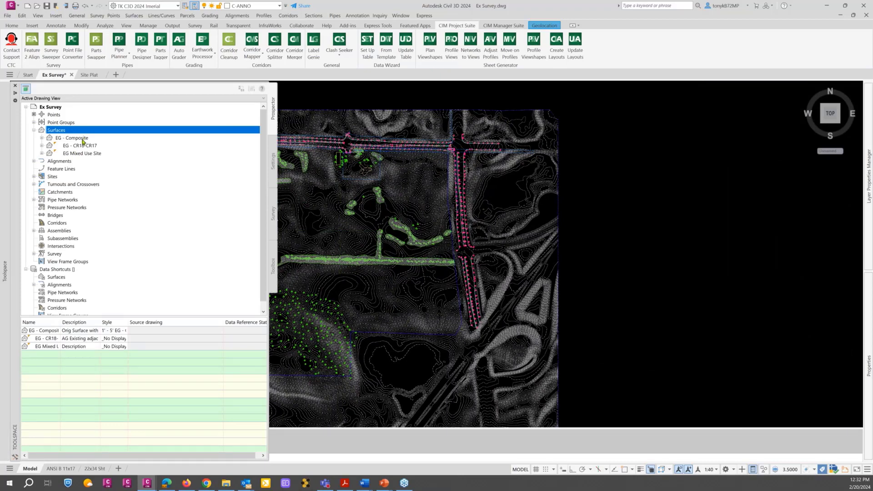
right_click(83, 138)
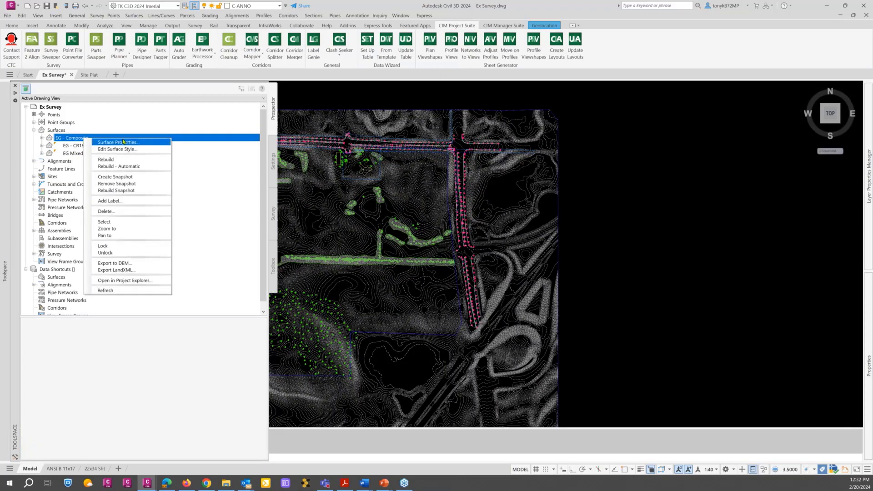
click(123, 142)
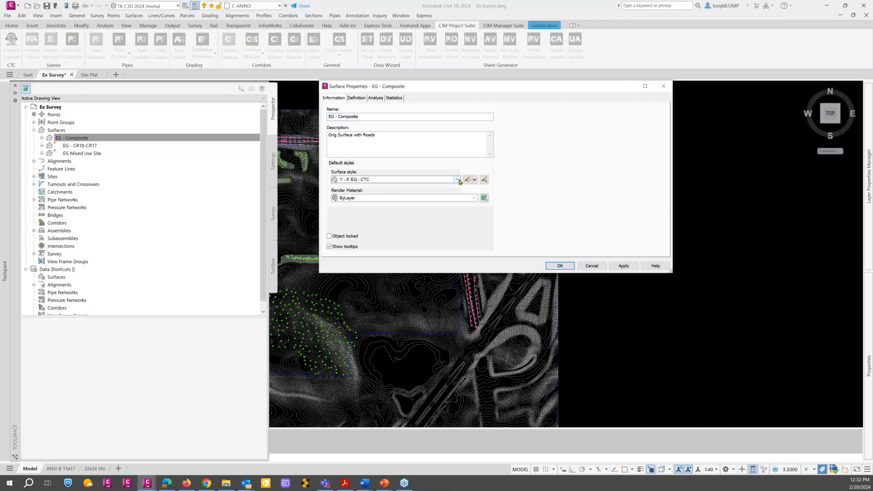
click(456, 179)
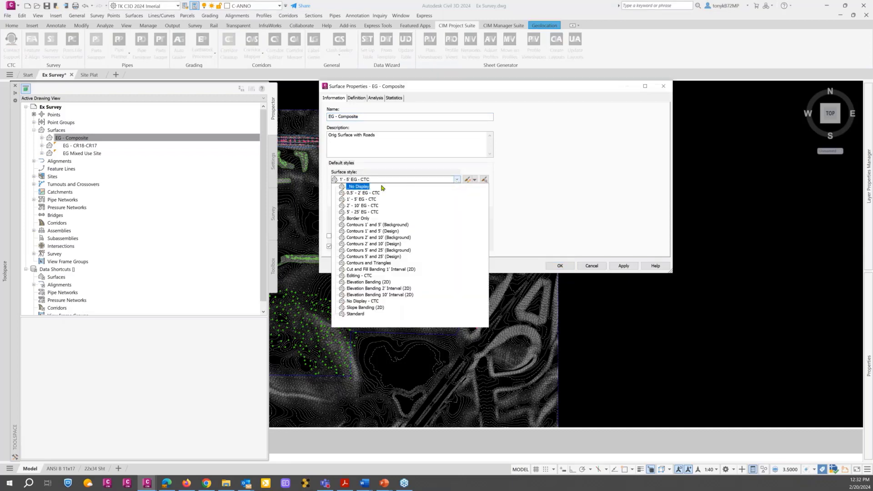
click(363, 187)
click(560, 266)
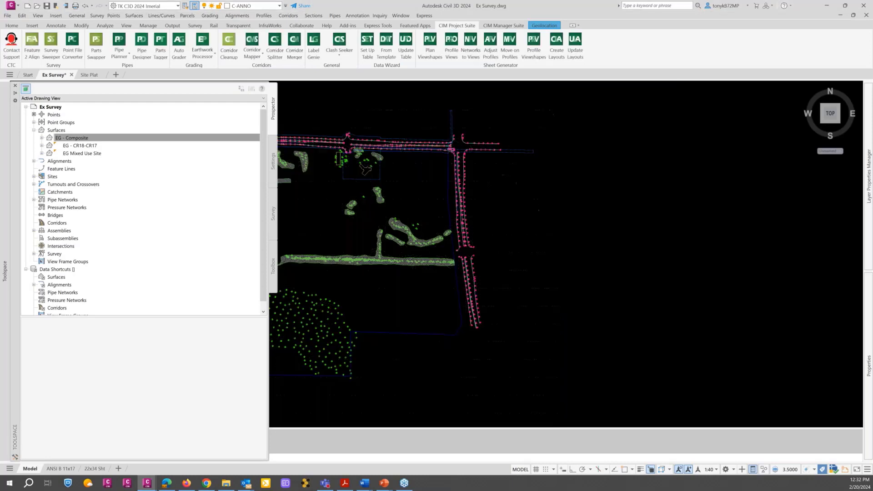
key(Escape)
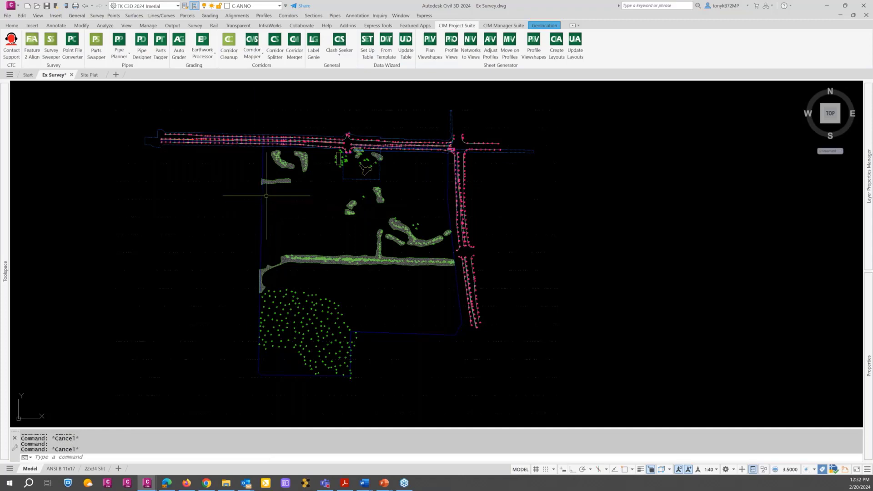
Step: Turn off the V-TOPO-ANNO-EG - Composite layer by picking one of the leftover contour label objects west of the site boundary
scroll(254, 193, up, 4)
scroll(273, 198, down, 2)
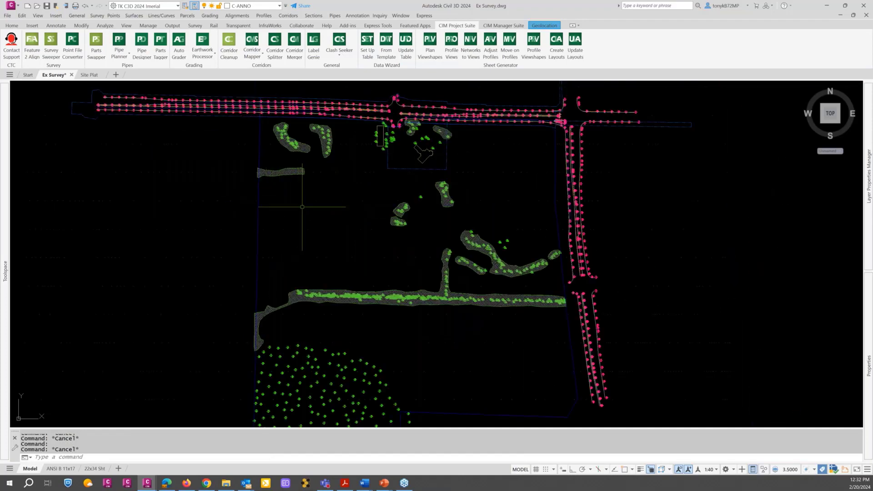
key(Escape)
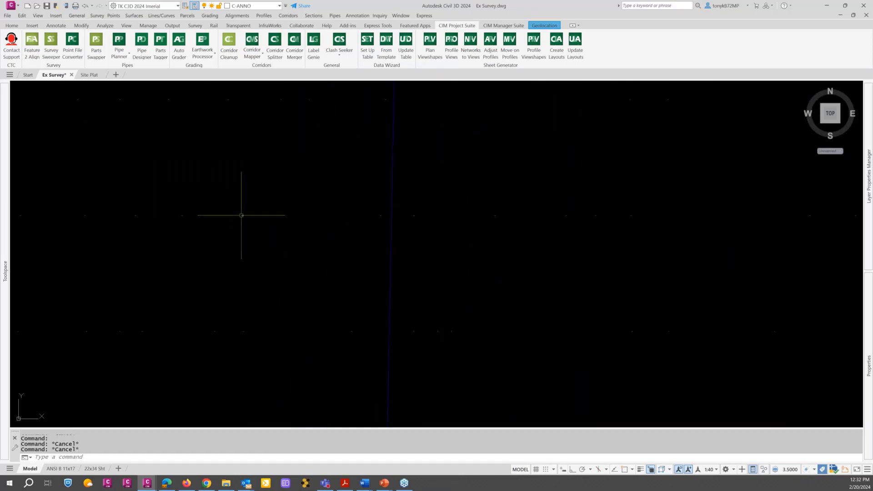
scroll(241, 217, down, 6)
key(Escape)
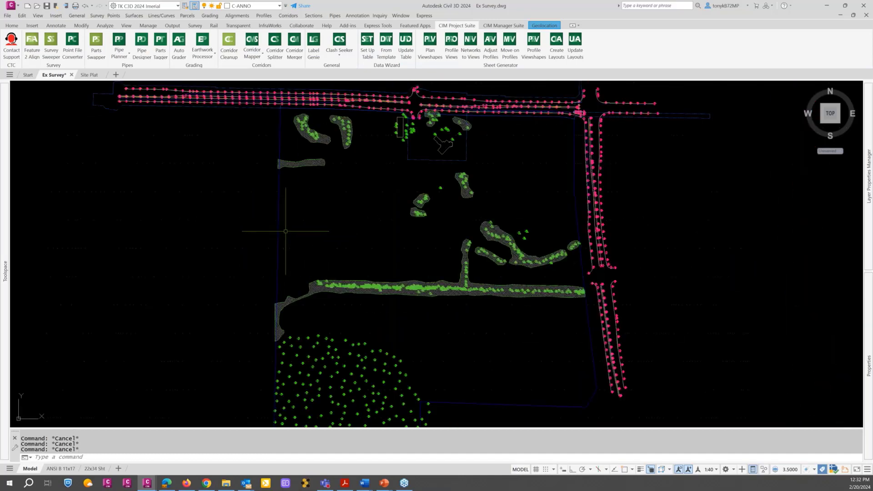
scroll(243, 223, up, 4)
key(Escape)
text(lo)
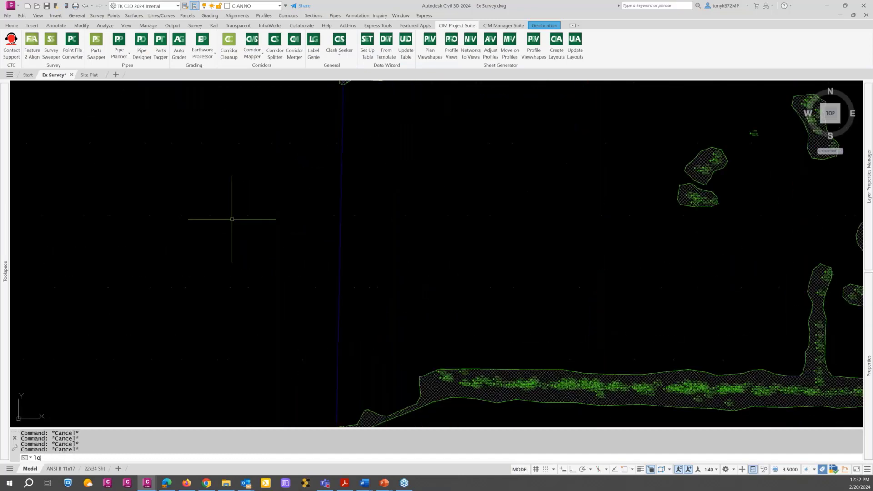
key(Return)
click(247, 214)
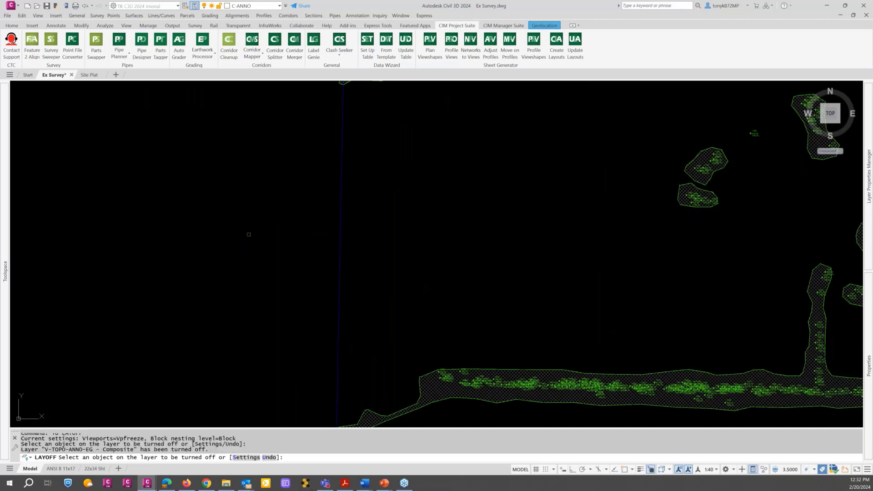
key(Escape)
Step: Examine the remaining tree areas, road survey points and plat boundary linework across the whole site
scroll(269, 242, down, 4)
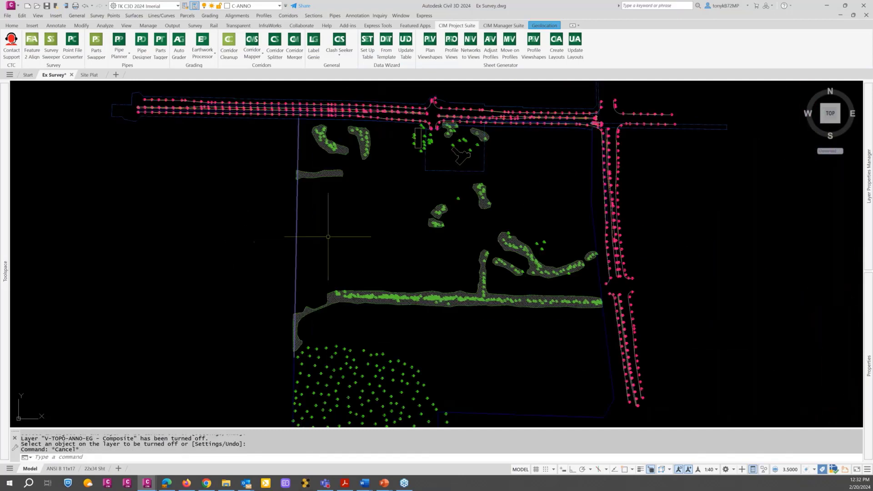
middle_drag(360, 231, 322, 199)
key(Escape)
scroll(323, 198, down, 2)
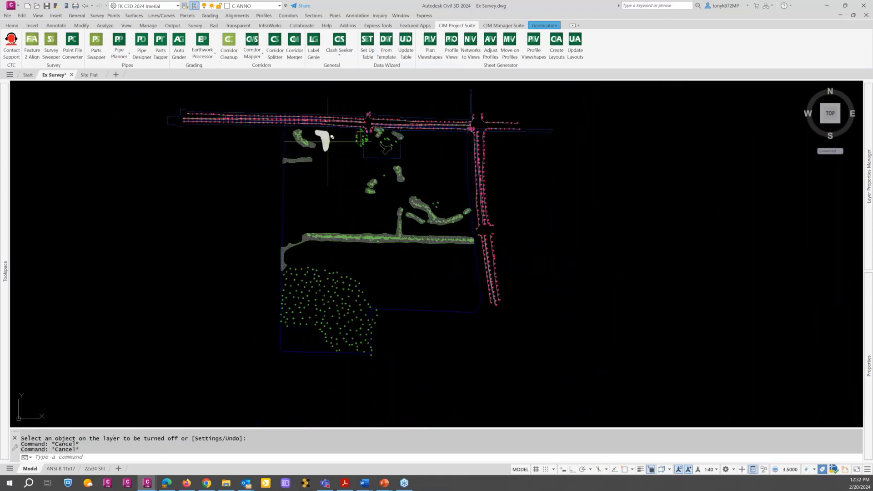
scroll(327, 137, up, 2)
key(Escape)
scroll(324, 127, up, 3)
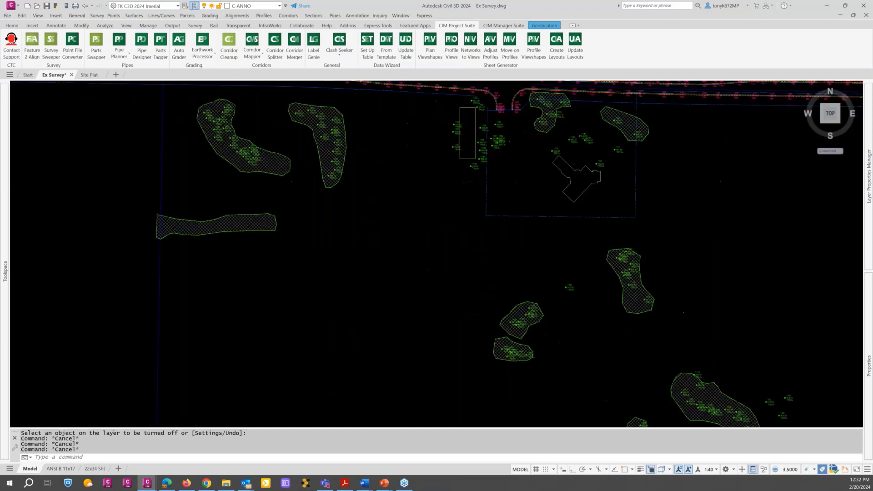
scroll(321, 118, down, 2)
key(Escape)
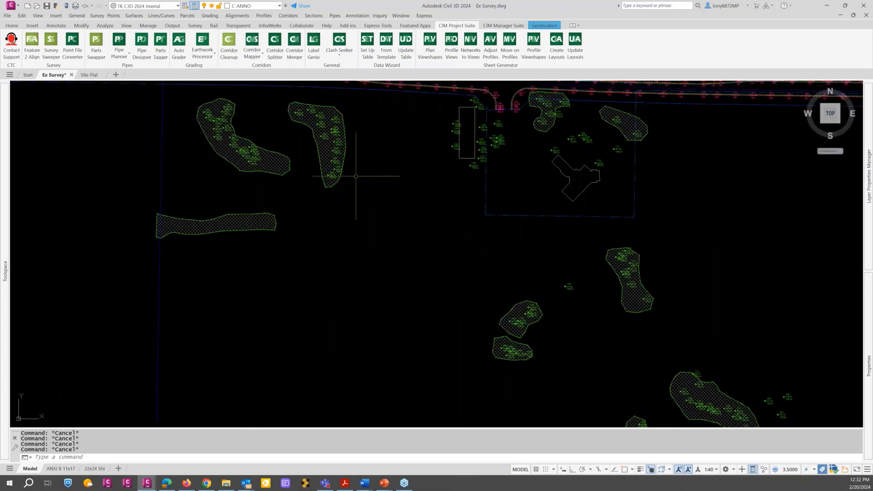
scroll(364, 200, down, 3)
middle_drag(371, 216, 346, 152)
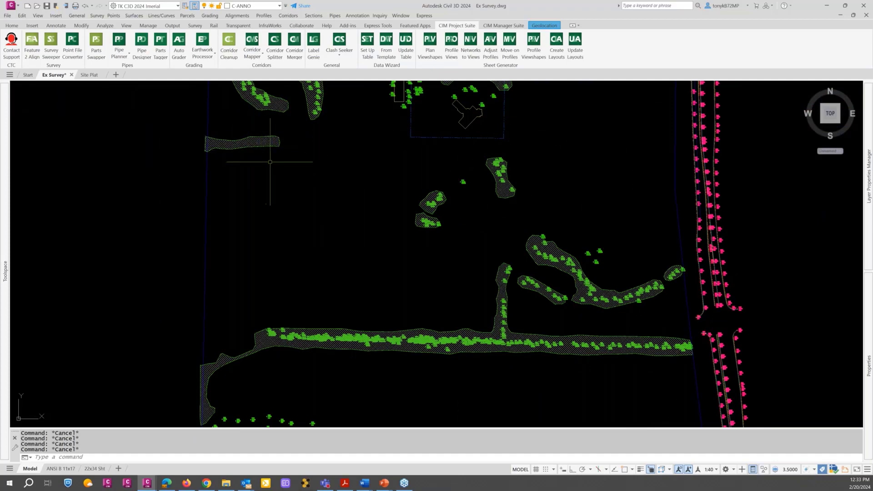
scroll(267, 148, down, 2)
scroll(263, 151, up, 4)
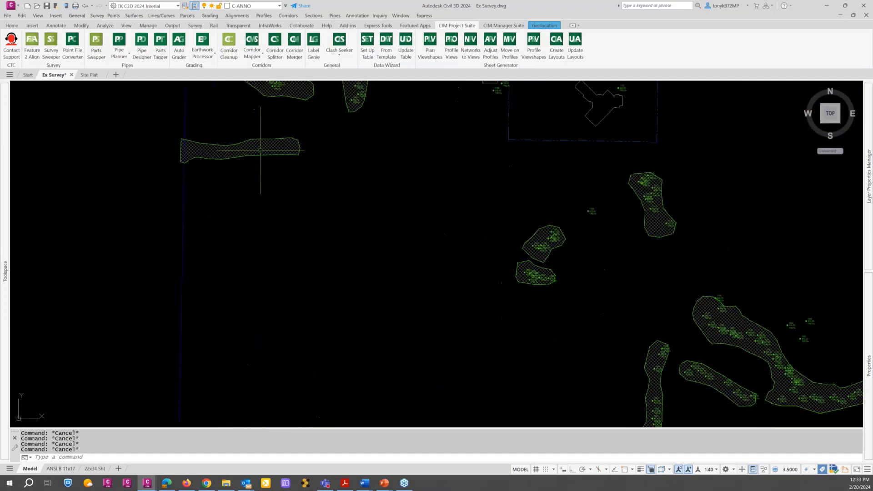
scroll(260, 150, down, 2)
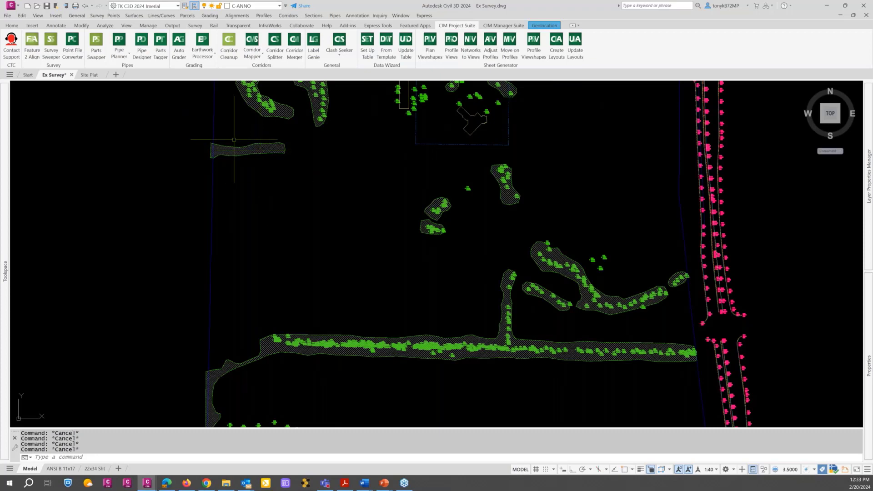
scroll(288, 189, down, 2)
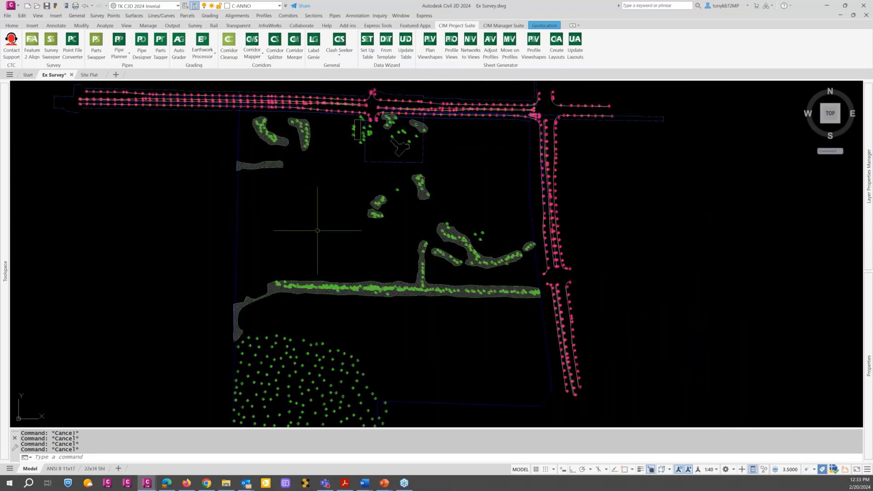
middle_drag(324, 238, 275, 174)
scroll(287, 312, down, 2)
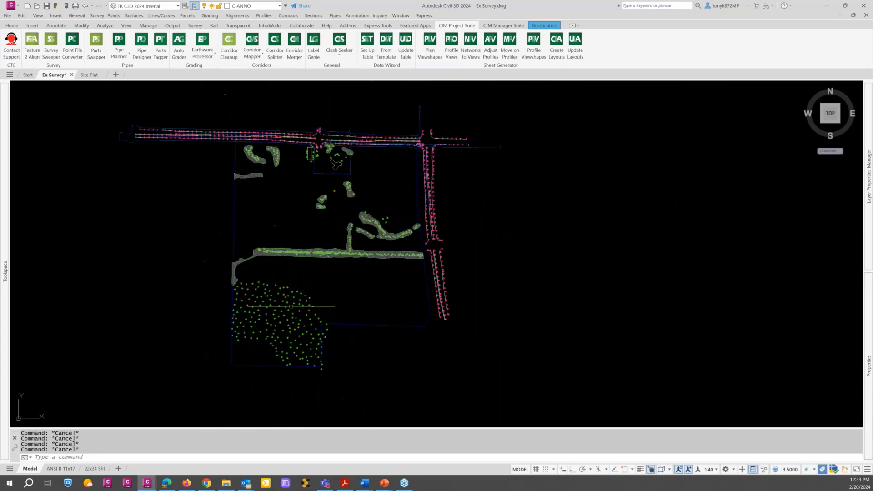
middle_drag(295, 221, 305, 262)
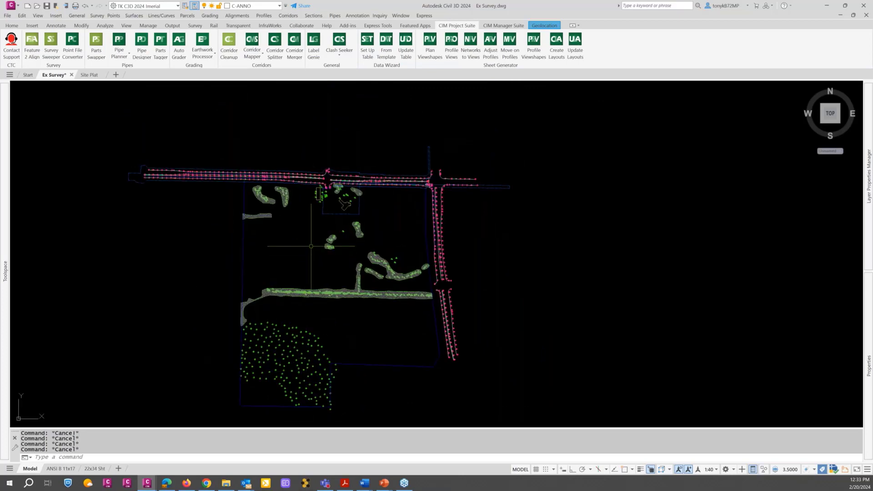
scroll(310, 243, up, 2)
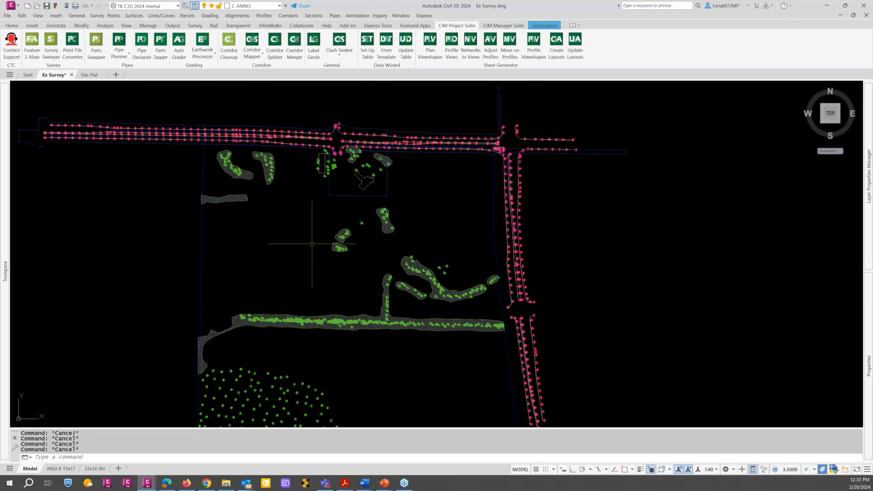
Step: Inspect the layer and properties of the site's west boundary line, leaving it deselected
click(203, 238)
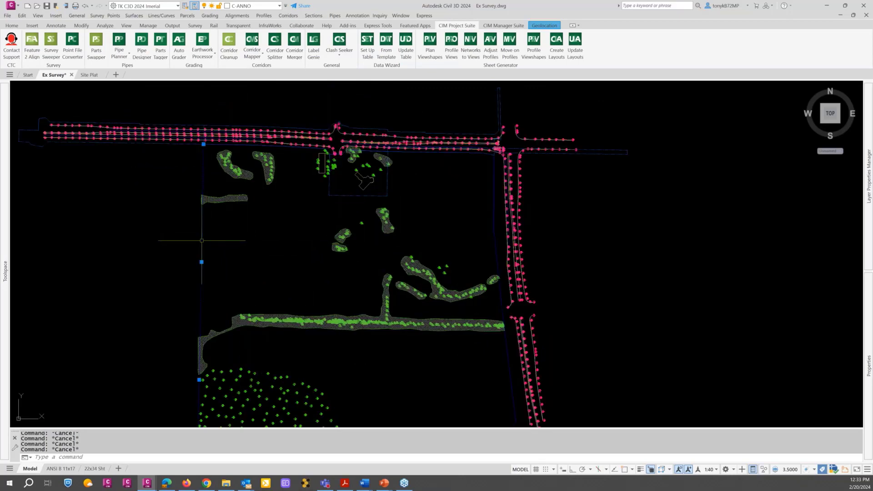
scroll(220, 235, down, 2)
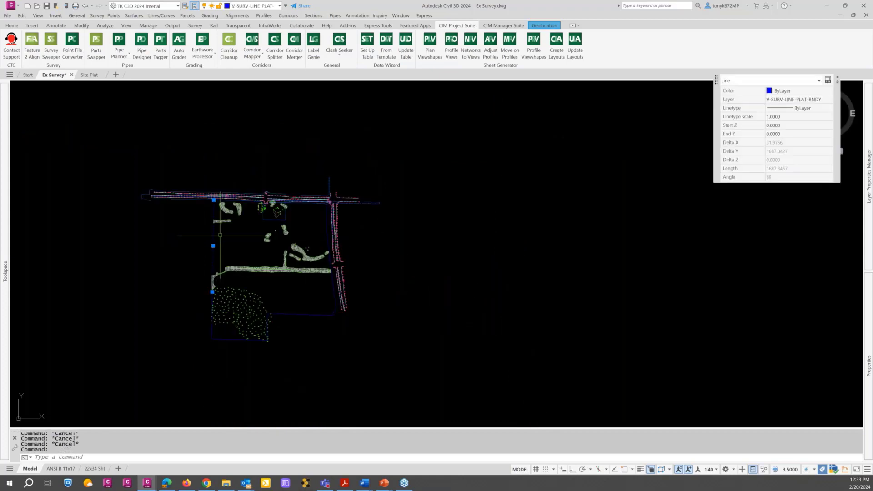
key(Escape)
key(Escape)
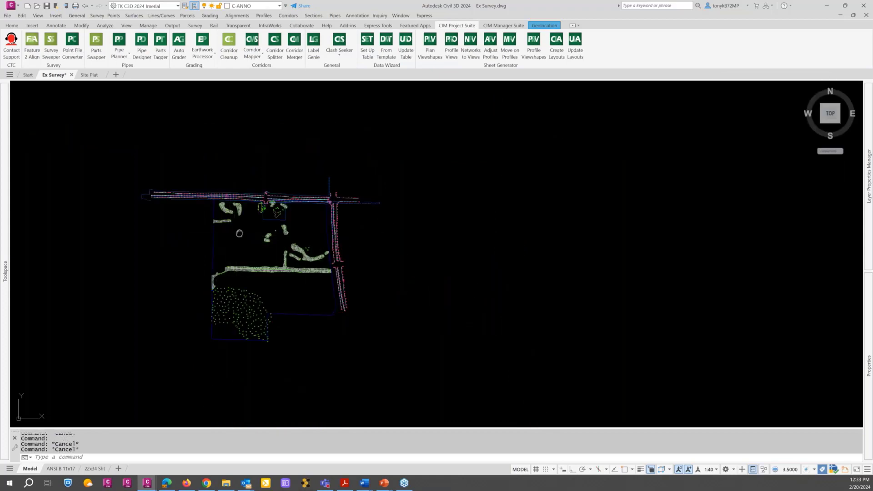
Step: Center the site in the view, start Label Genie and reposition its window over the drawing
middle_drag(239, 233, 324, 214)
scroll(330, 210, up, 4)
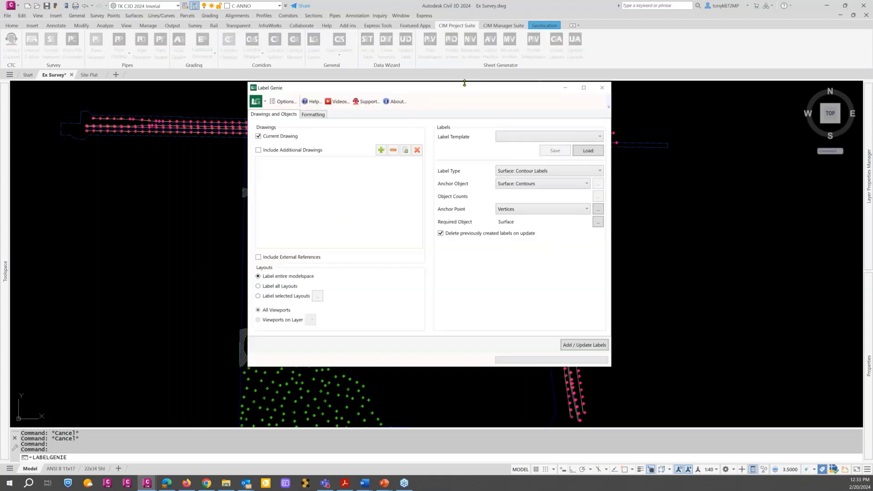
drag(464, 87, 653, 102)
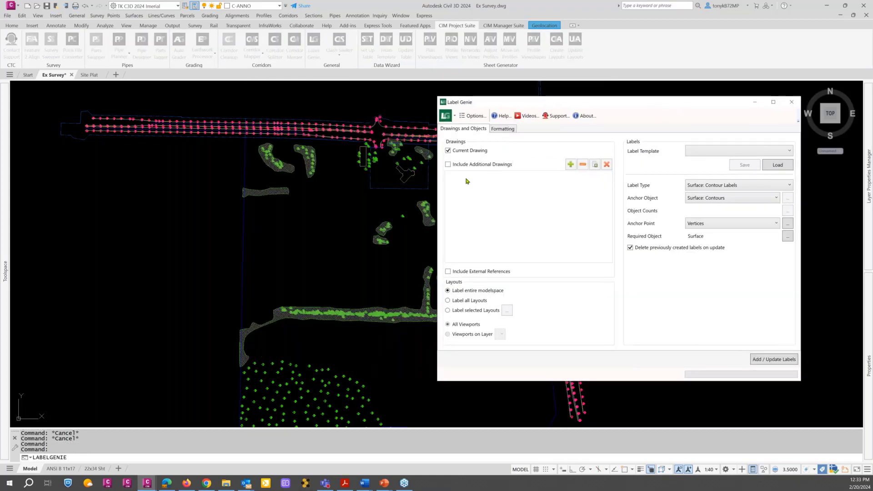
drag(512, 102, 398, 95)
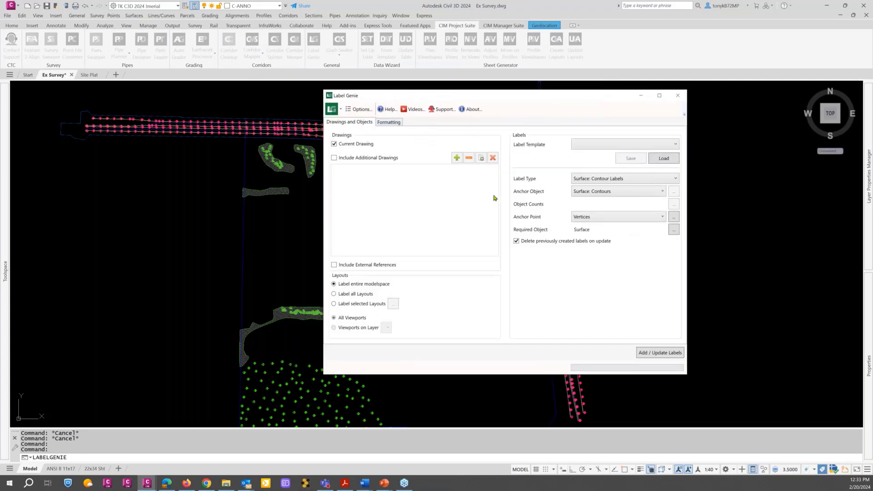
Step: Load the Plat Bndy All B-D 140 label template in Label Genie
click(671, 145)
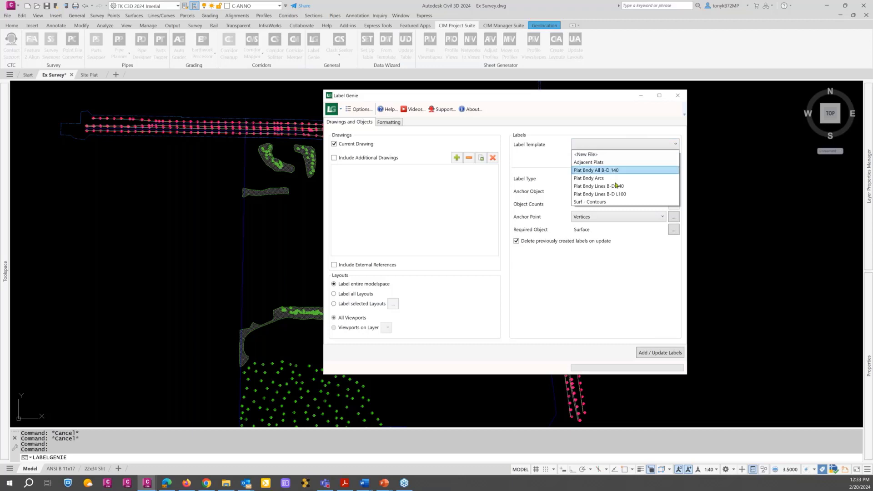
click(584, 171)
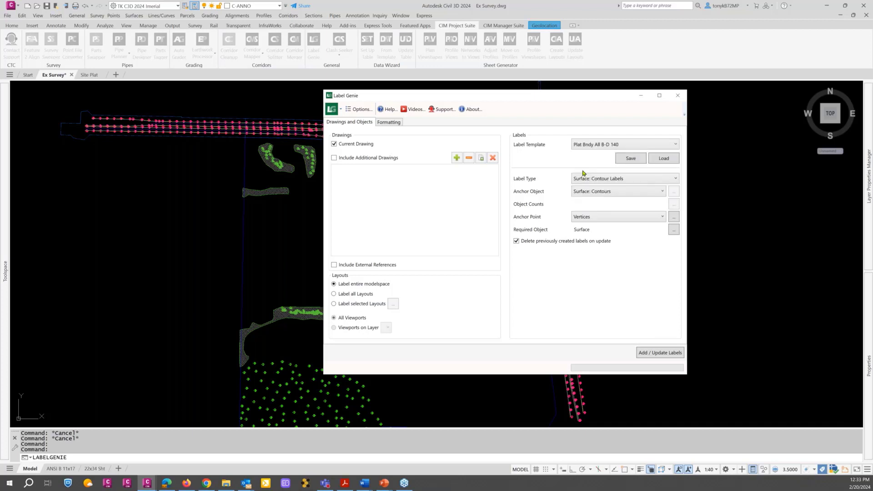
click(663, 159)
click(436, 258)
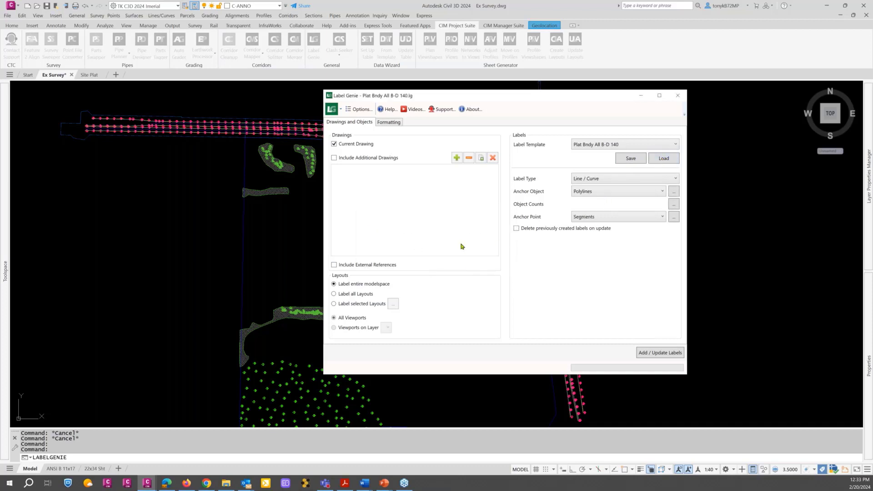
drag(508, 98, 469, 98)
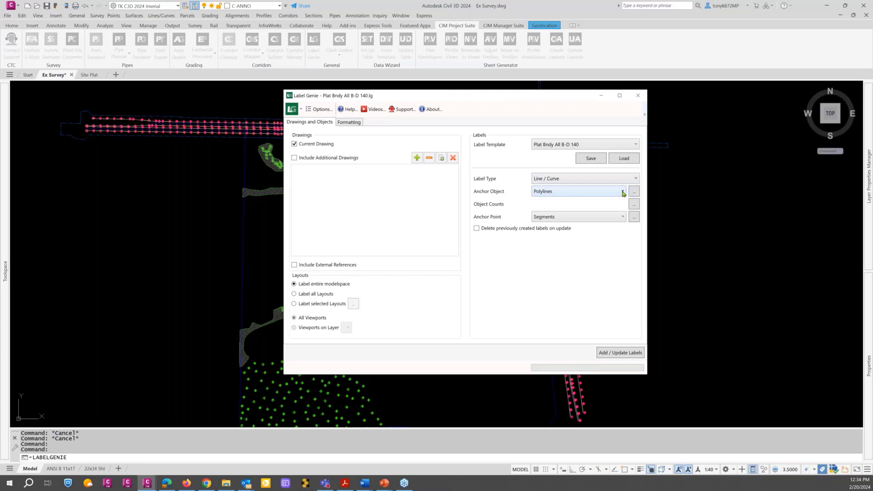
Step: Load the Plat Bndy Lines B-D 140 label template in Label Genie
click(618, 145)
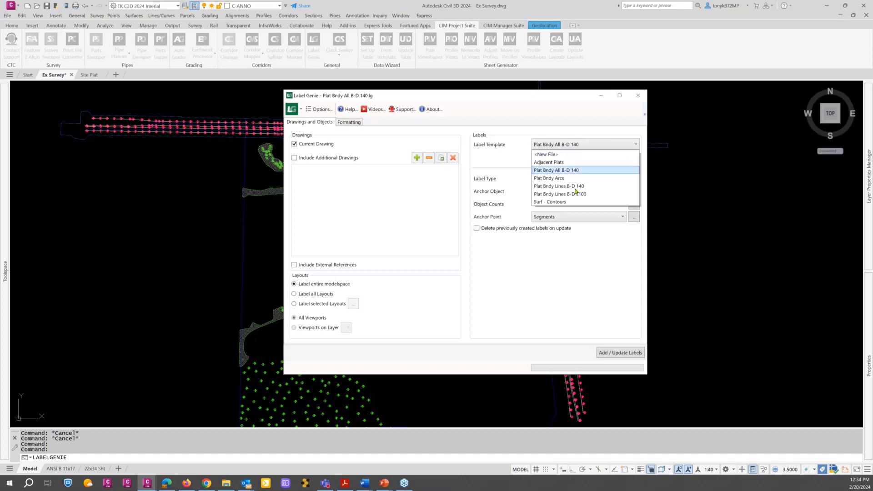
click(553, 188)
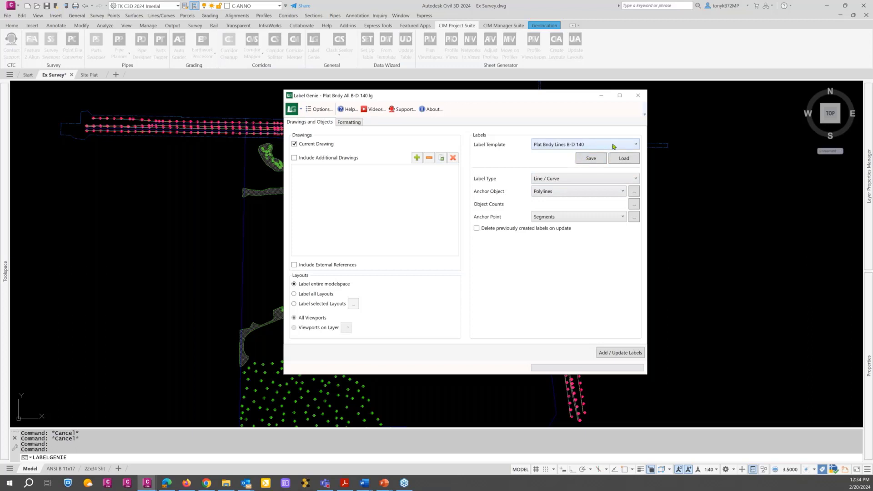
click(619, 159)
drag(576, 93, 636, 83)
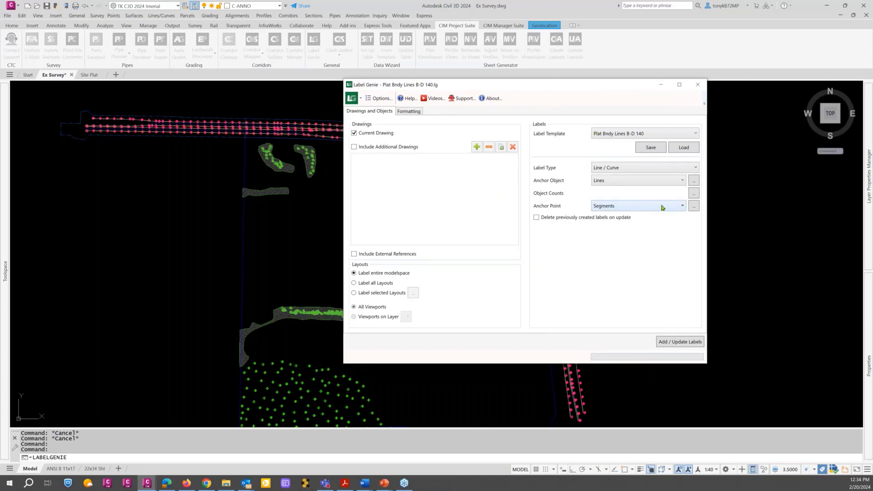
Step: Check the layer query that selects the anchor lines for the plat boundary labels
click(694, 182)
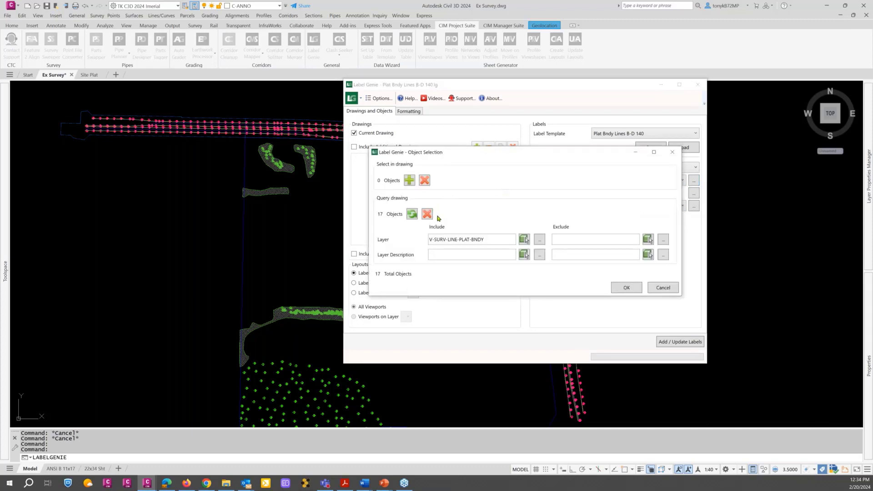
drag(535, 157, 441, 155)
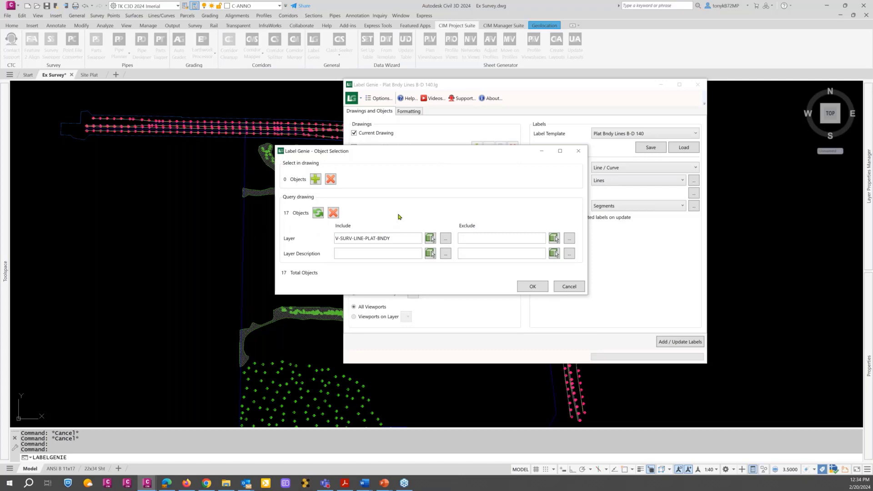
click(531, 287)
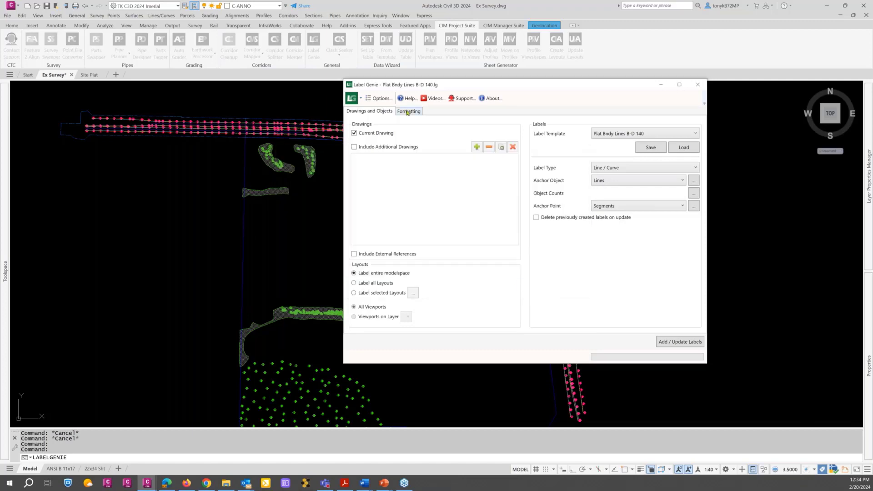
Step: Set the label formatting's line style to Bearing and Distance - CTC - L140
click(407, 111)
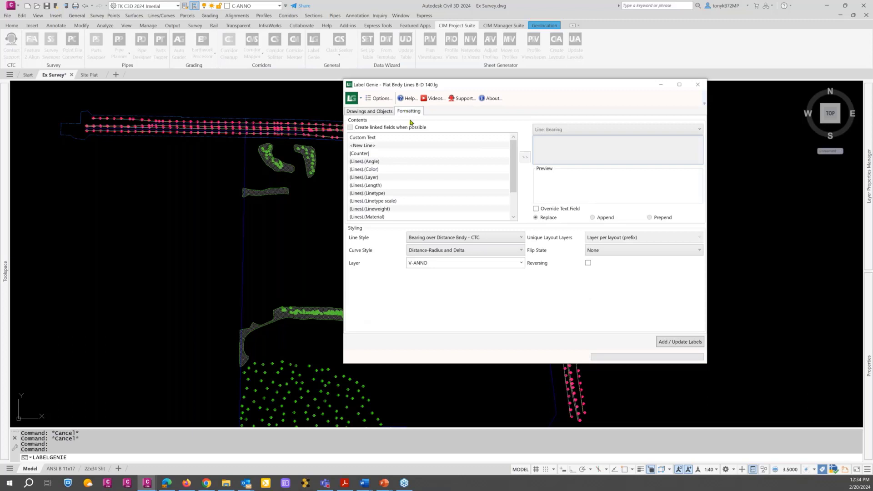
click(497, 239)
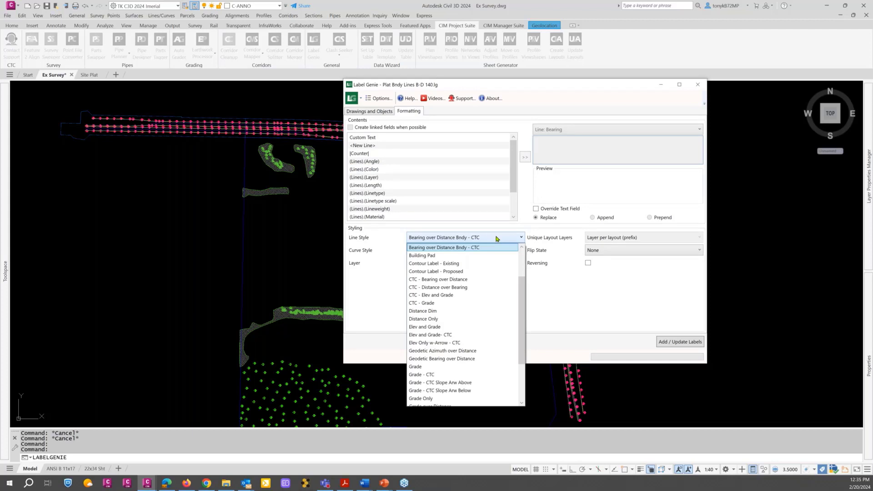
scroll(515, 250, up, 2)
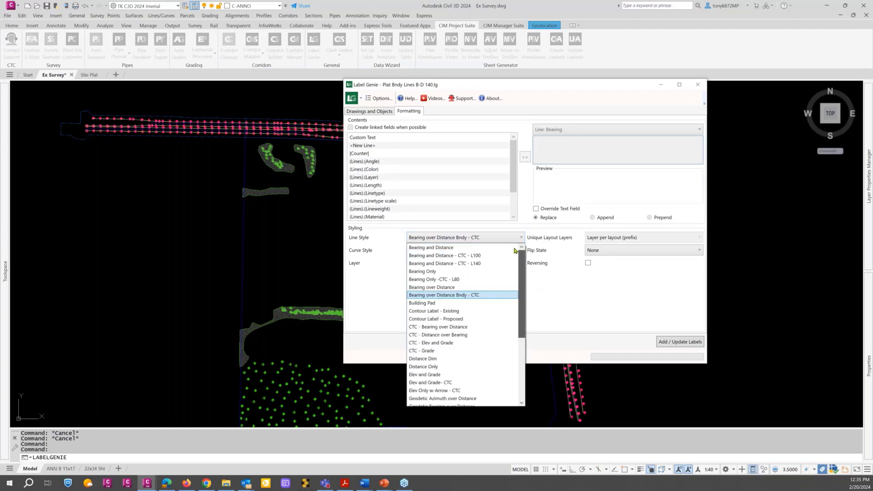
click(454, 264)
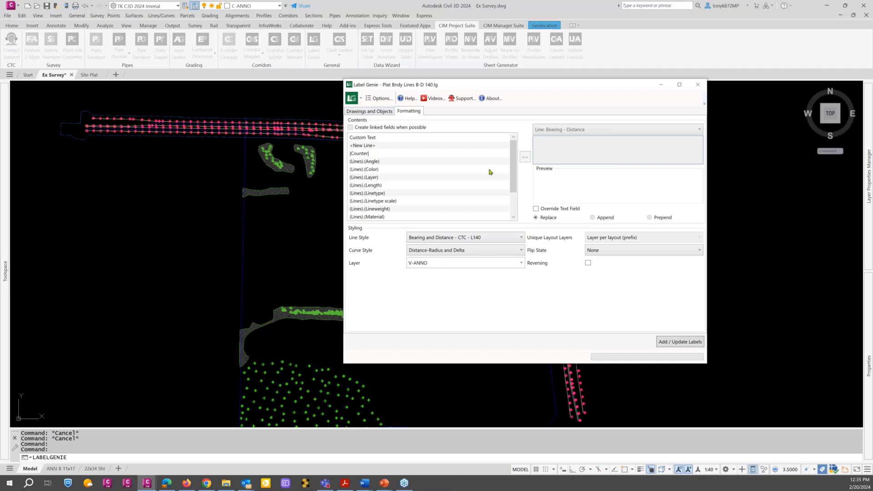
Step: Add the bearing and distance labels to the plat boundary lines in the current drawing and close the status report
click(372, 114)
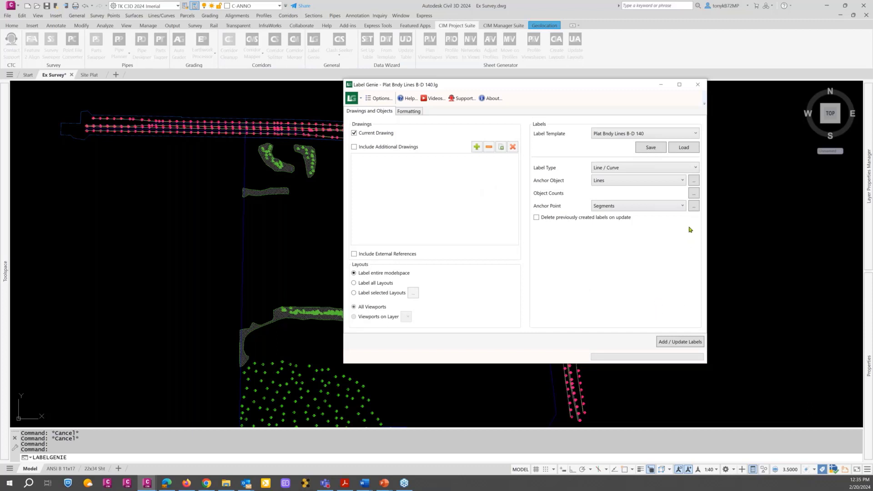
click(668, 342)
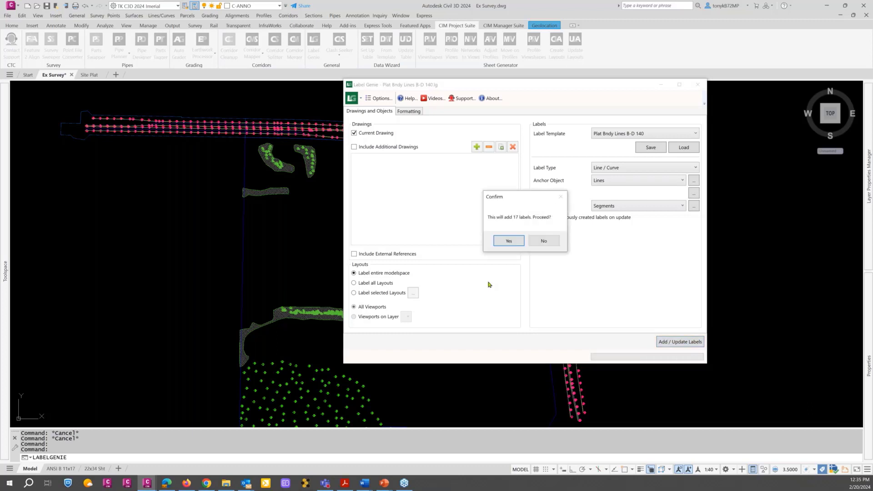
click(507, 242)
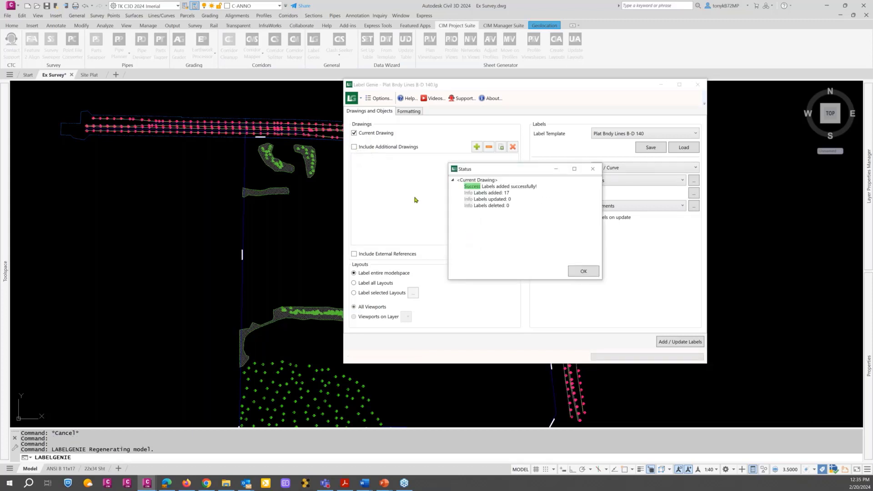
click(584, 272)
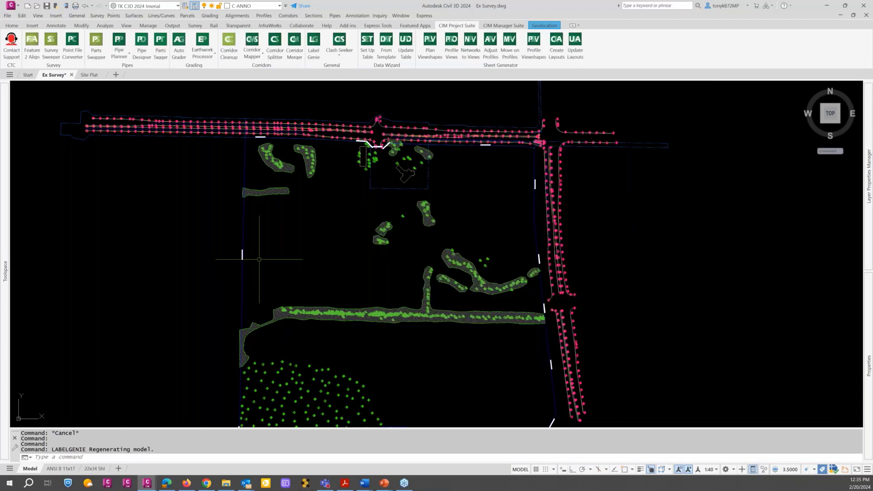
Step: Examine the new boundary labels across the site, up close at the label on the long west boundary line
scroll(259, 260, down, 2)
middle_drag(259, 259, 285, 226)
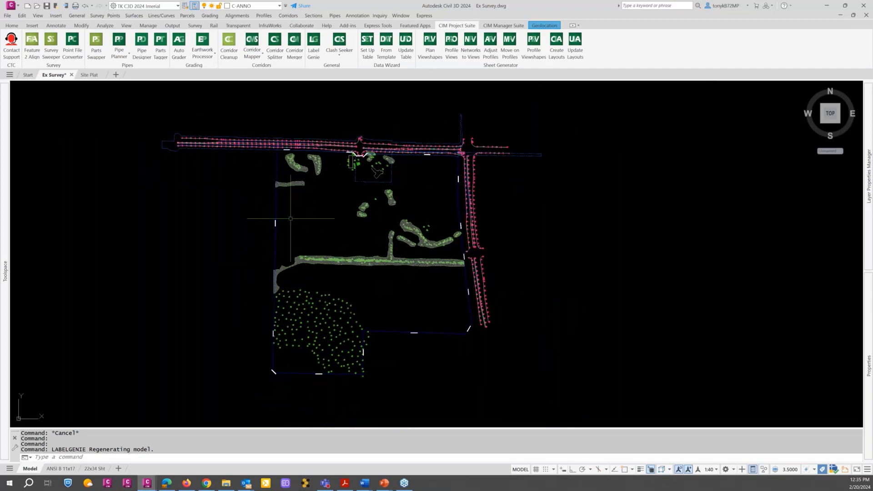
scroll(290, 220, up, 4)
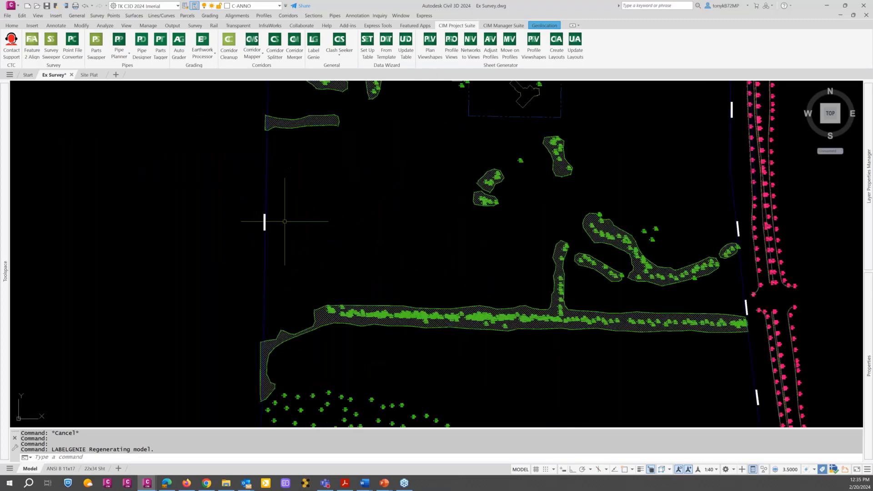
scroll(264, 222, up, 3)
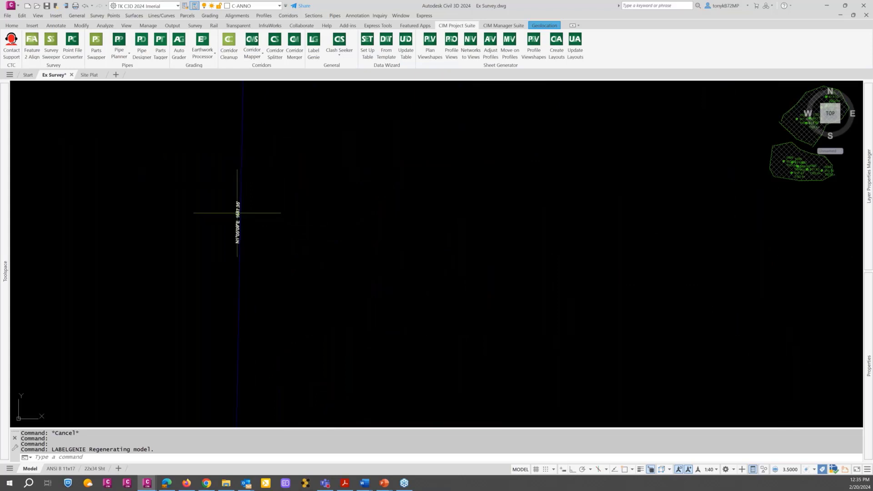
click(242, 187)
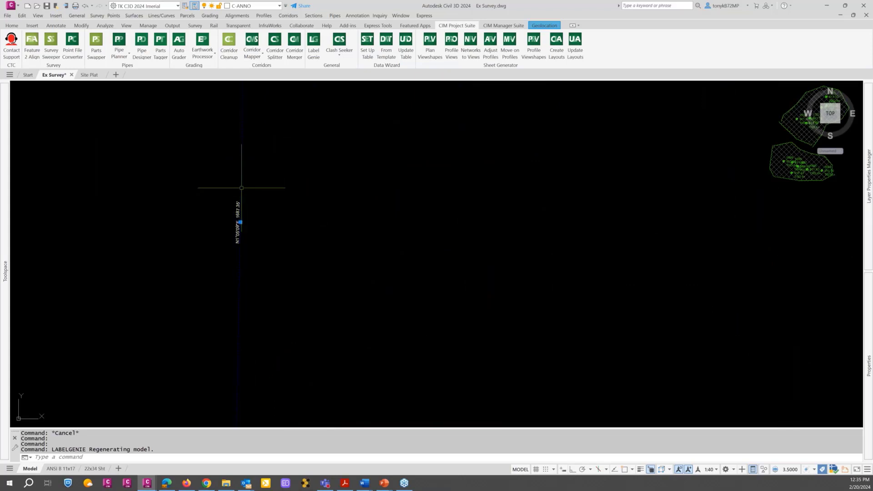
scroll(240, 218, up, 2)
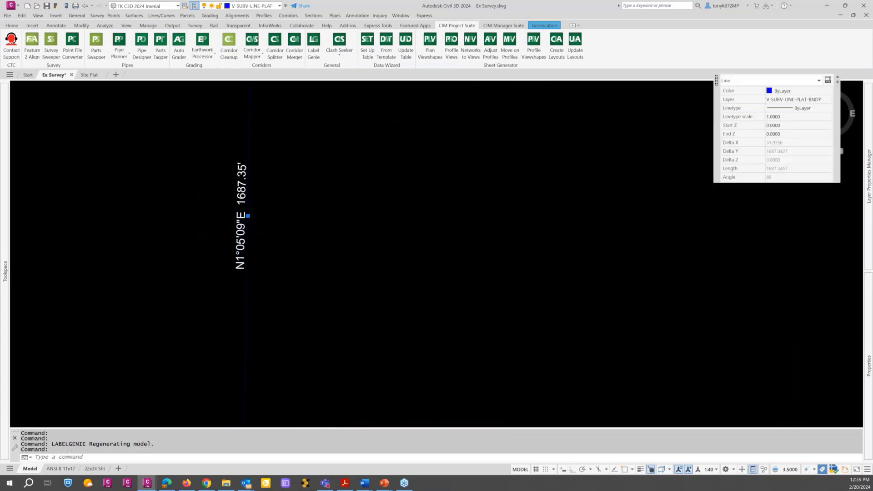
scroll(234, 211, down, 5)
key(Escape)
scroll(259, 223, down, 1)
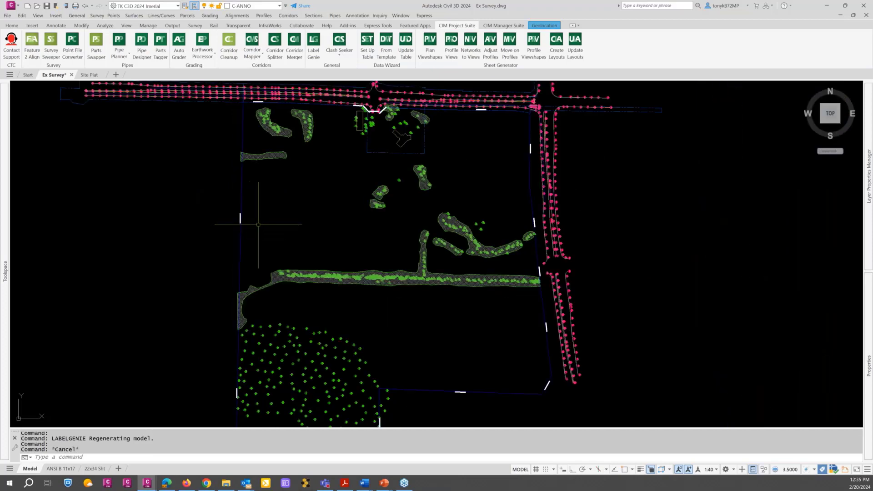
middle_drag(262, 225, 275, 230)
key(Escape)
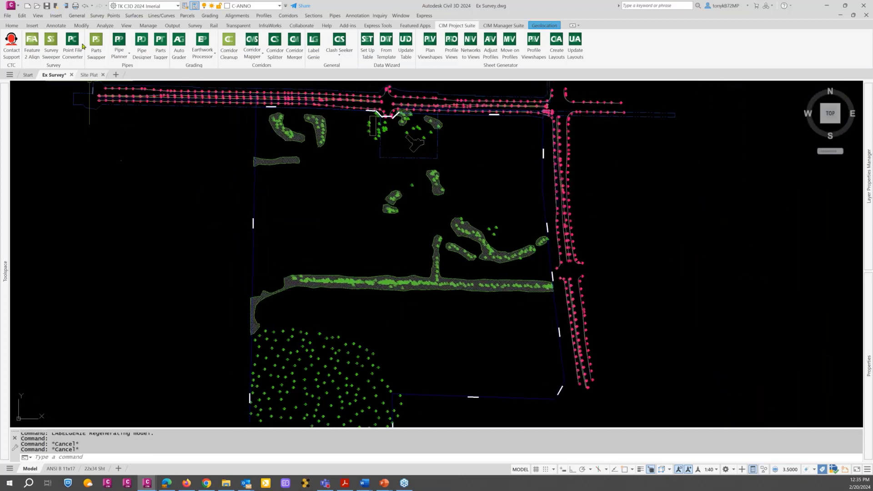
Step: Add a single segment line label on the upper part of the west boundary line with Civil 3D's own label command
click(57, 28)
click(13, 53)
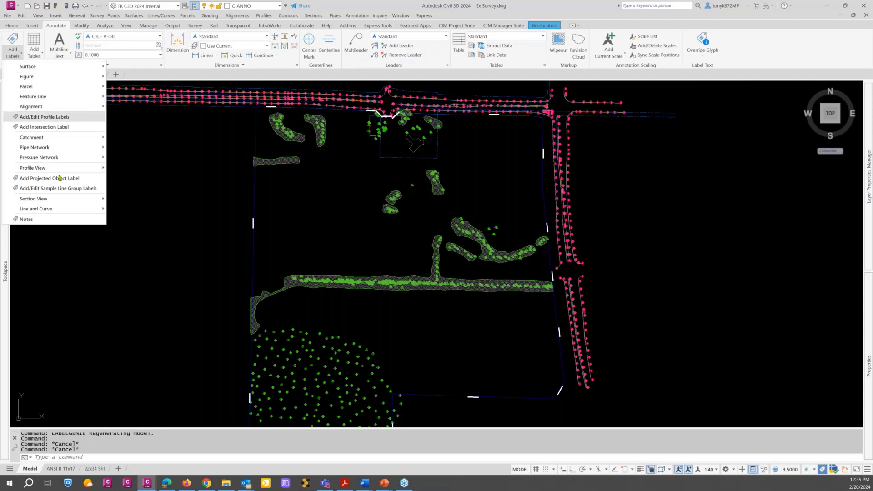
mouse_move(70, 210)
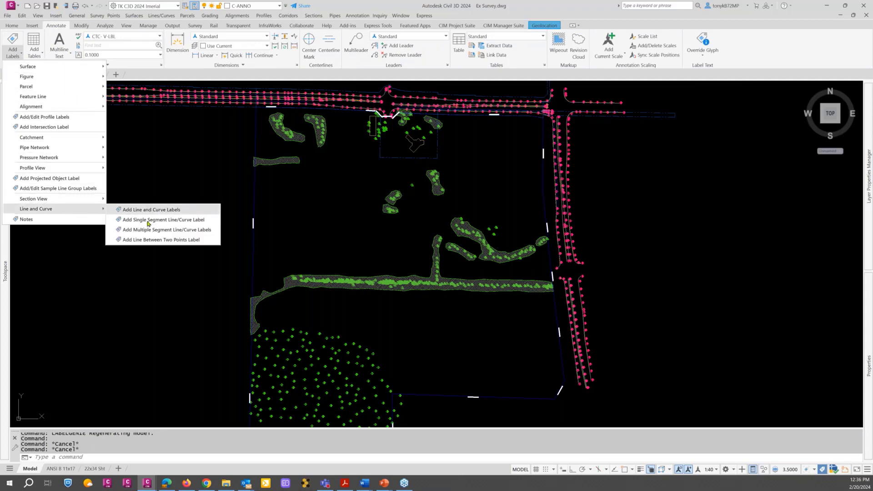
click(147, 223)
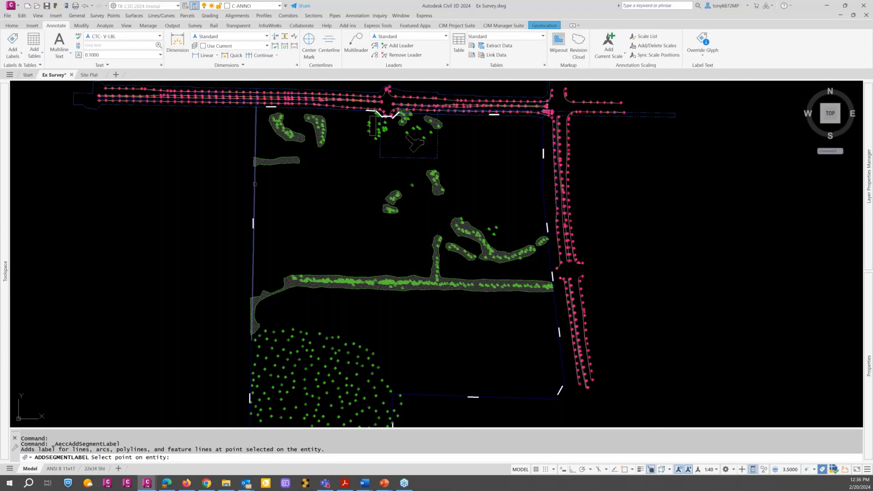
click(253, 185)
scroll(253, 185, up, 4)
scroll(246, 186, up, 3)
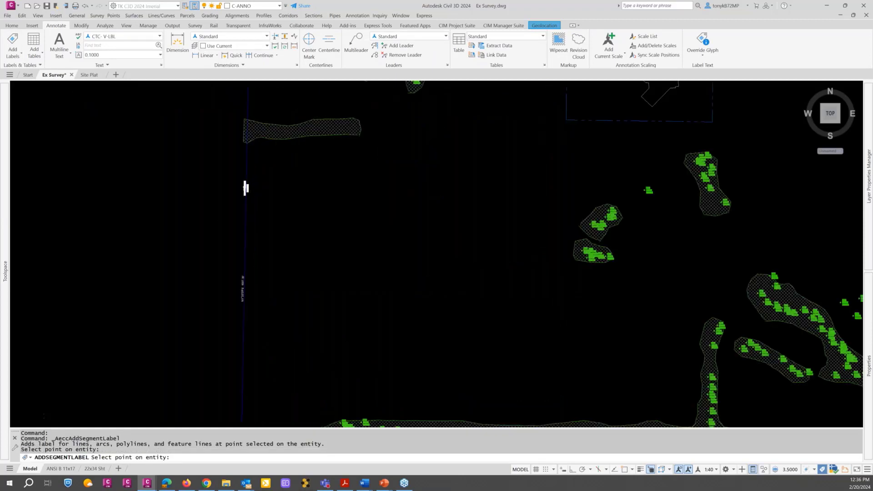
key(Escape)
key(Escape)
text(E)
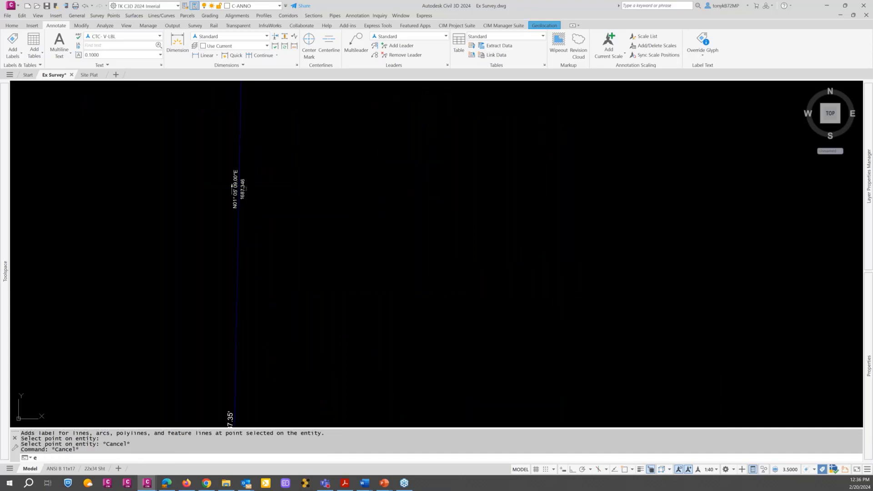
key(Return)
click(242, 194)
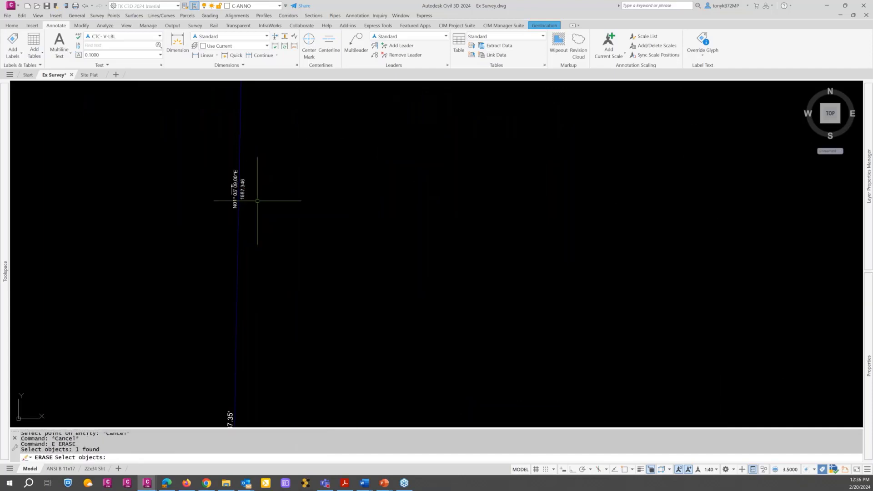
key(Escape)
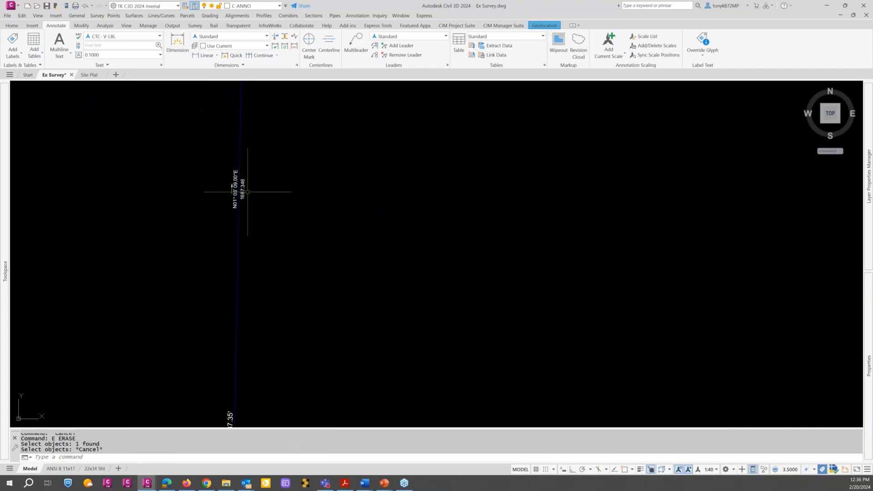
Step: Erase the manually added single segment label from the west boundary line
text(E)
key(Return)
click(242, 191)
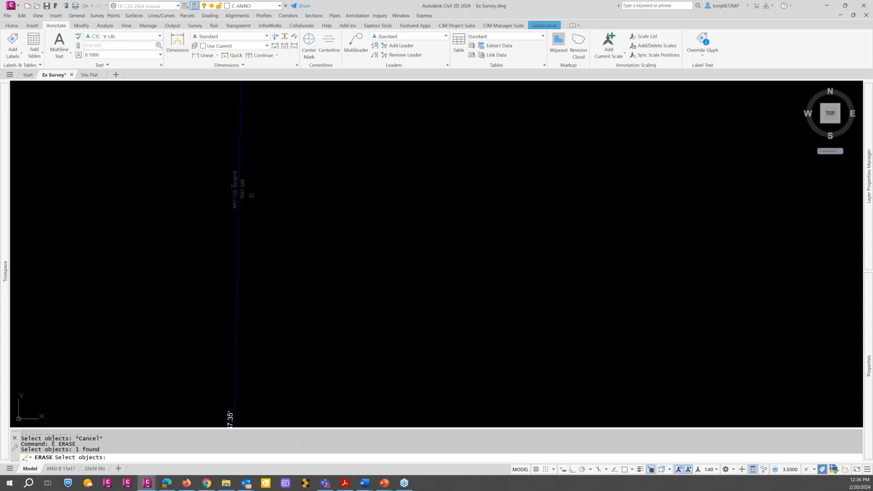
key(Return)
scroll(254, 200, down, 10)
key(Escape)
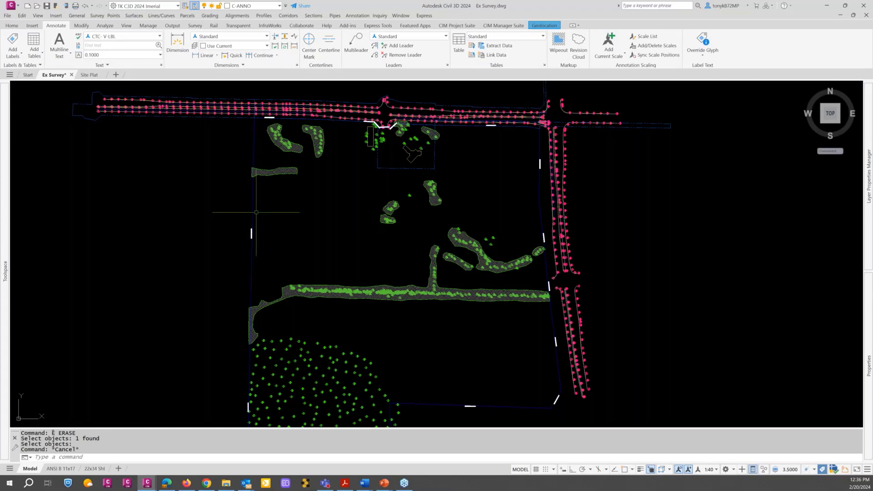
scroll(252, 214, up, 6)
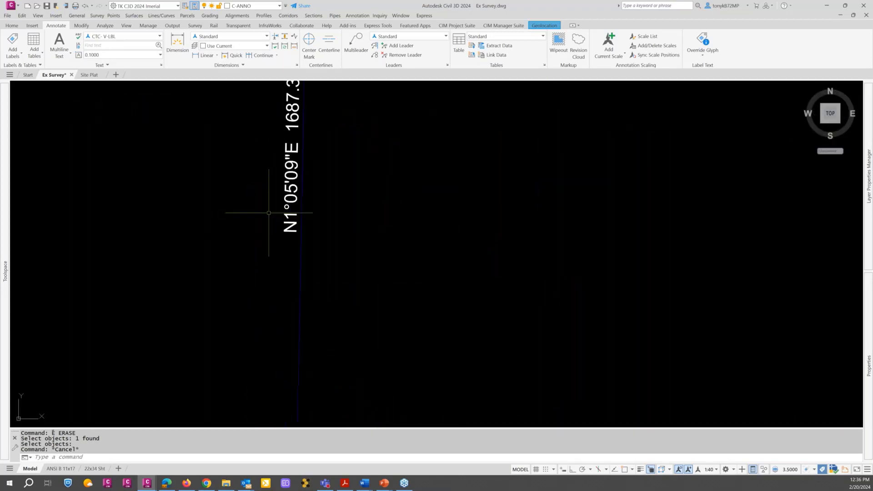
Step: Move the 44.33' boundary label off its short diagonal line beside the north entrance to a leadered position over the trees
scroll(269, 212, down, 8)
key(Escape)
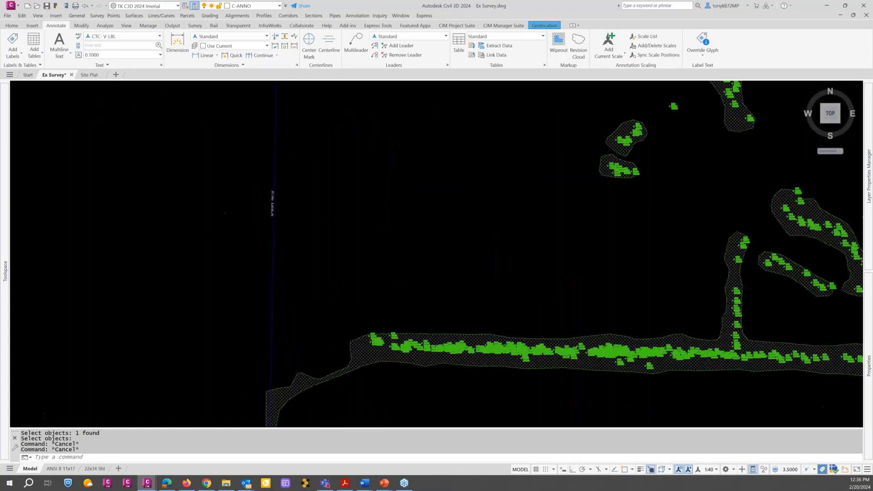
scroll(446, 273, down, 3)
middle_drag(462, 261, 233, 248)
middle_drag(517, 182, 462, 329)
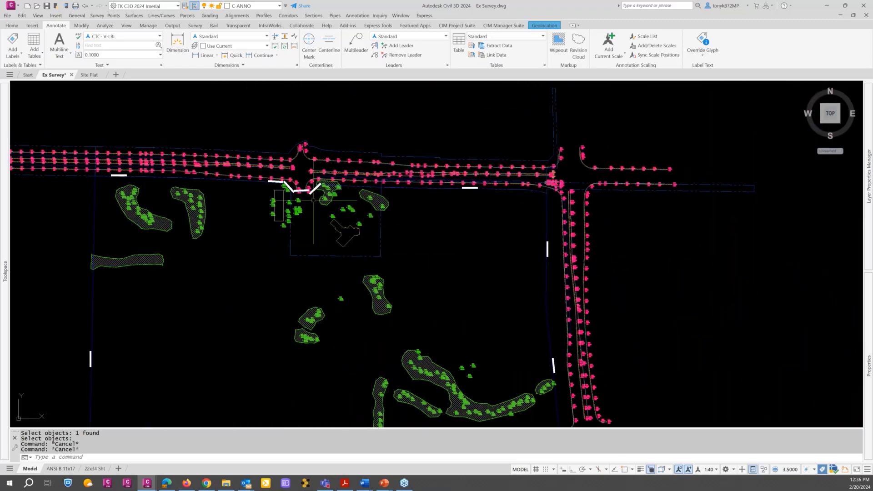
scroll(313, 200, up, 8)
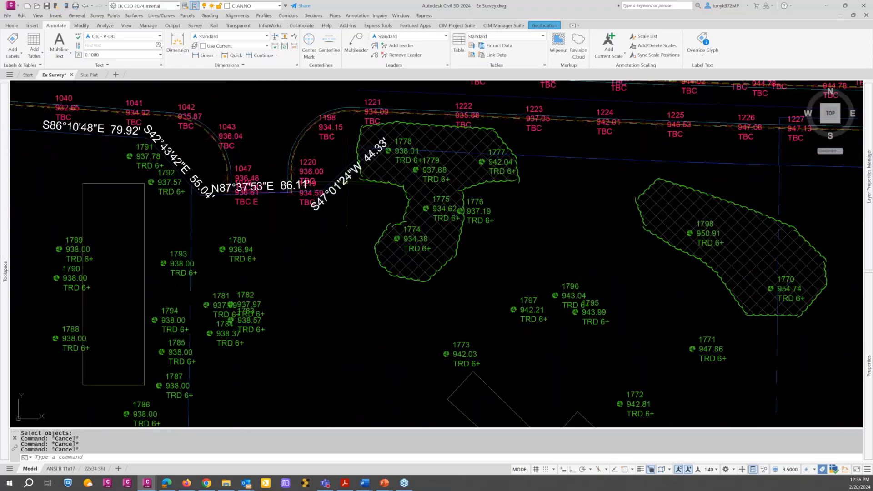
click(345, 182)
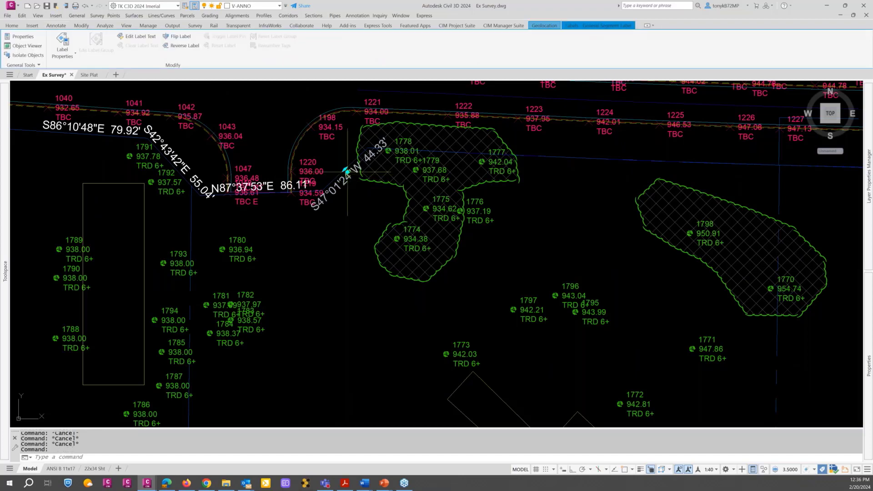
click(347, 181)
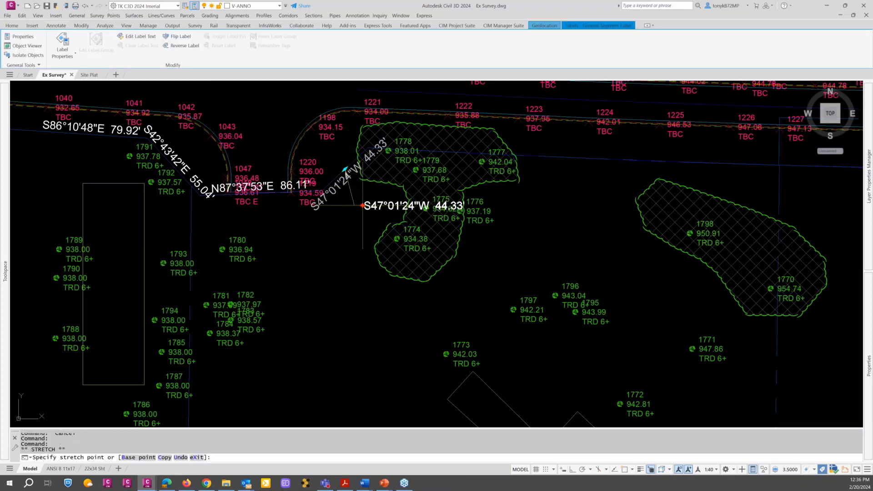
click(363, 206)
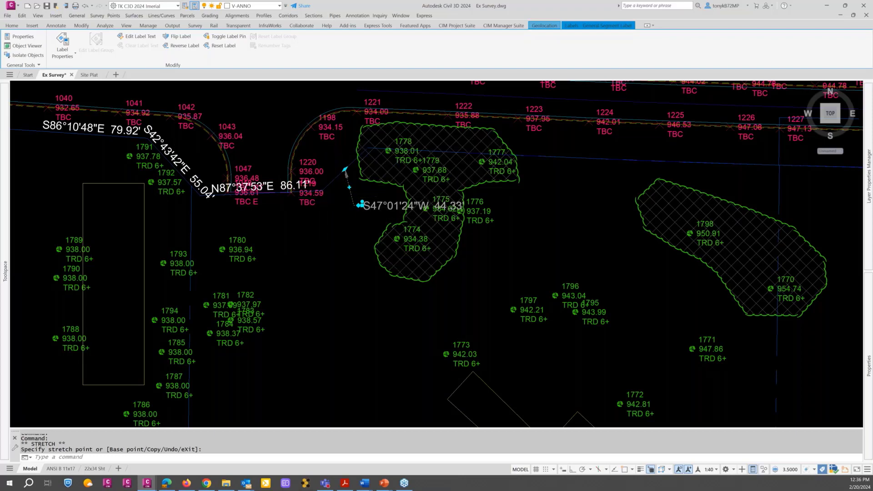
scroll(337, 205, down, 2)
key(Escape)
scroll(336, 221, down, 2)
middle_drag(337, 239, 378, 222)
key(Escape)
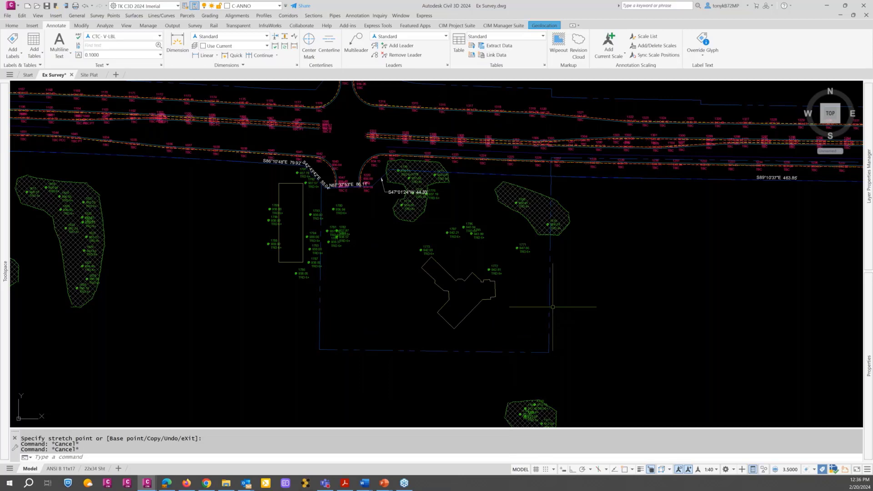
key(Escape)
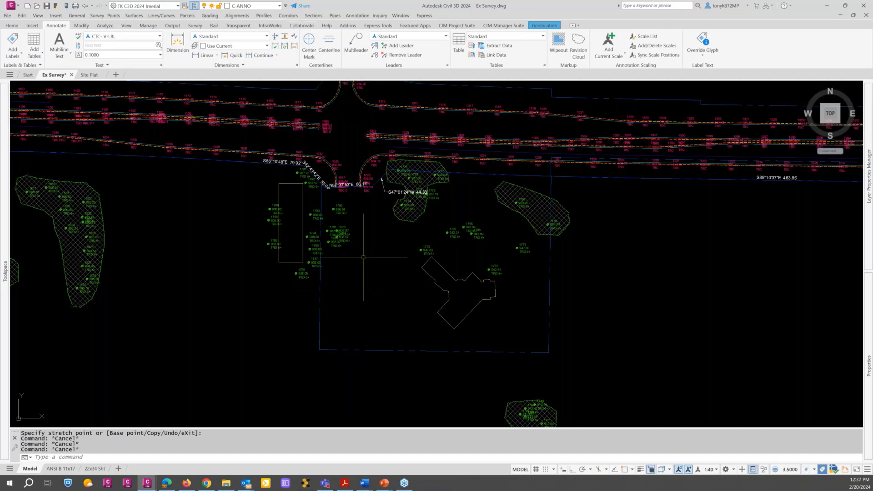
Step: Open Label Genie and load the "Plat Bndy Lines B-D L100" label template without saving the unsaved template changes
click(474, 27)
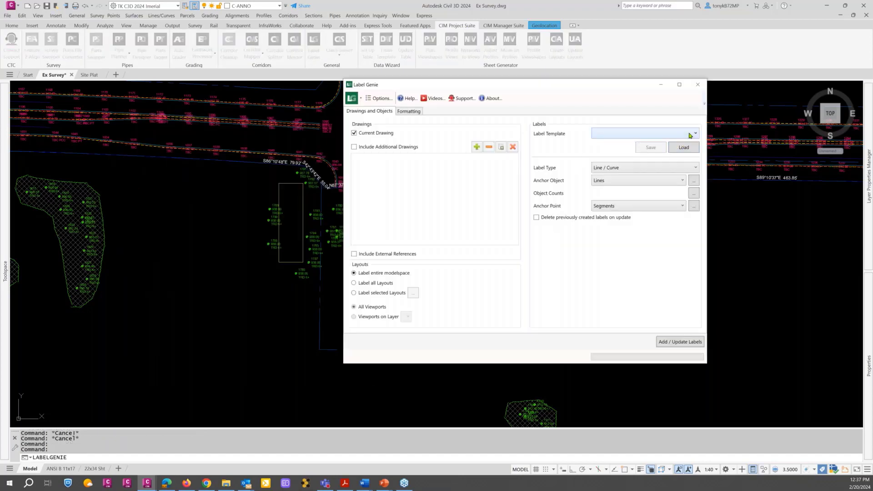
click(689, 134)
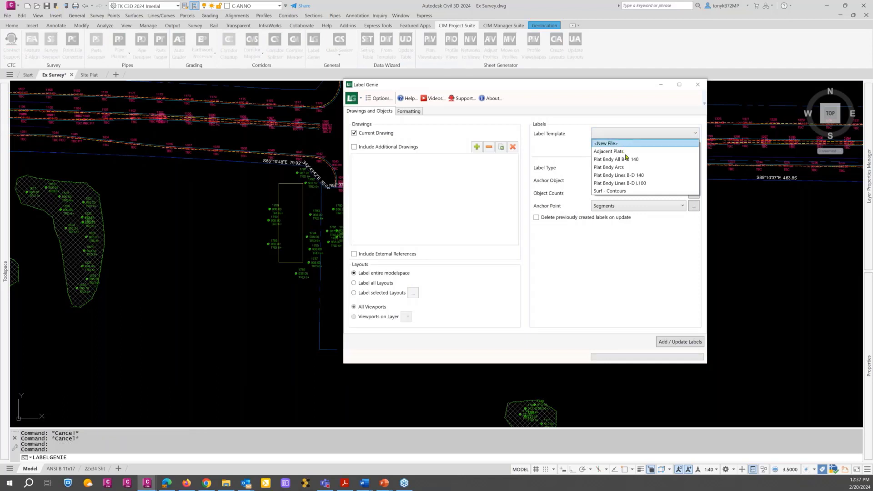
click(630, 183)
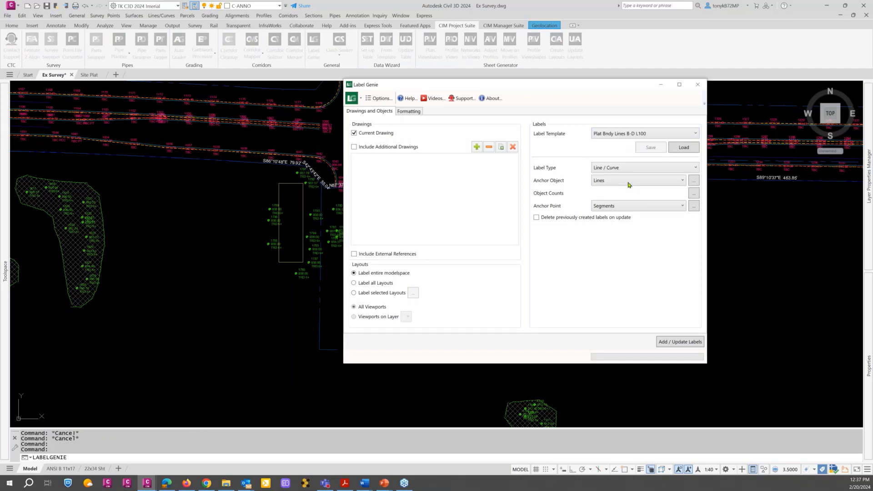
click(683, 149)
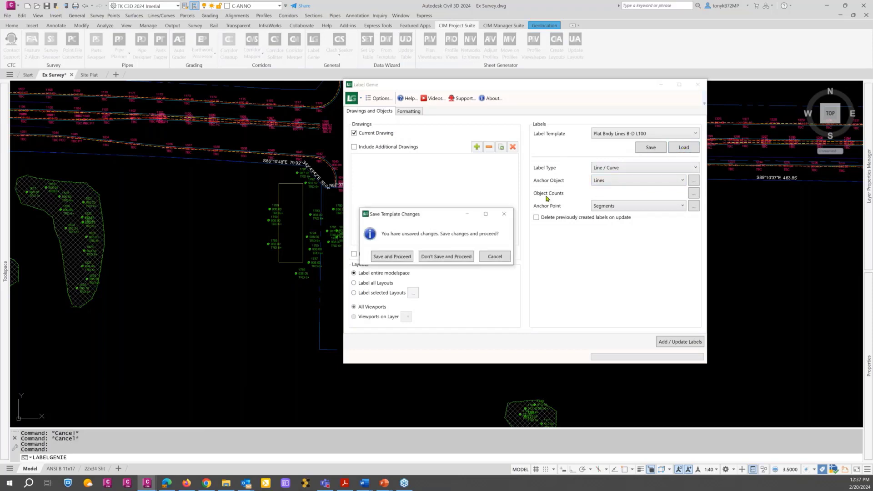
click(468, 257)
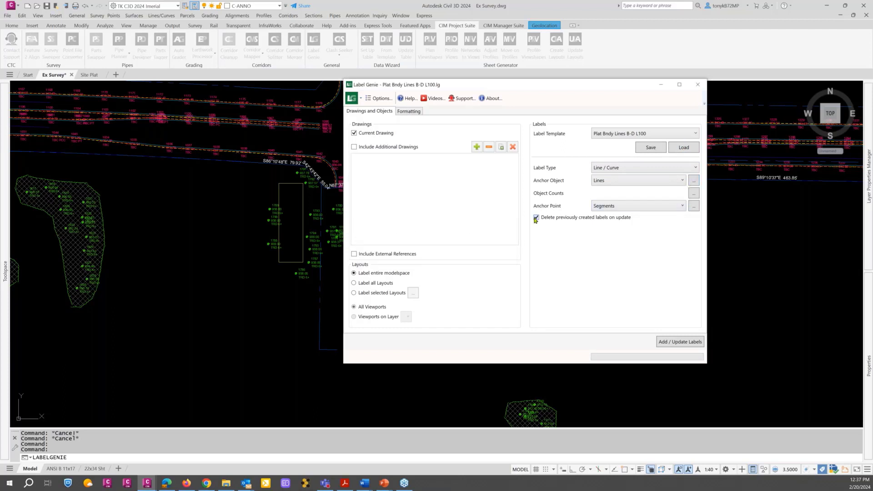
Step: Check the anchor point segment types and add the template's bearing and distance labels to the small parcel's lines, closing the status report
click(680, 207)
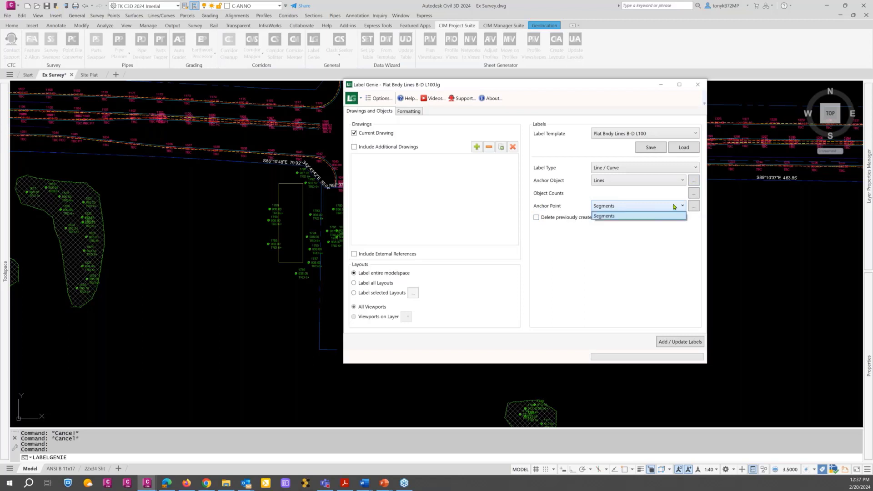
click(631, 208)
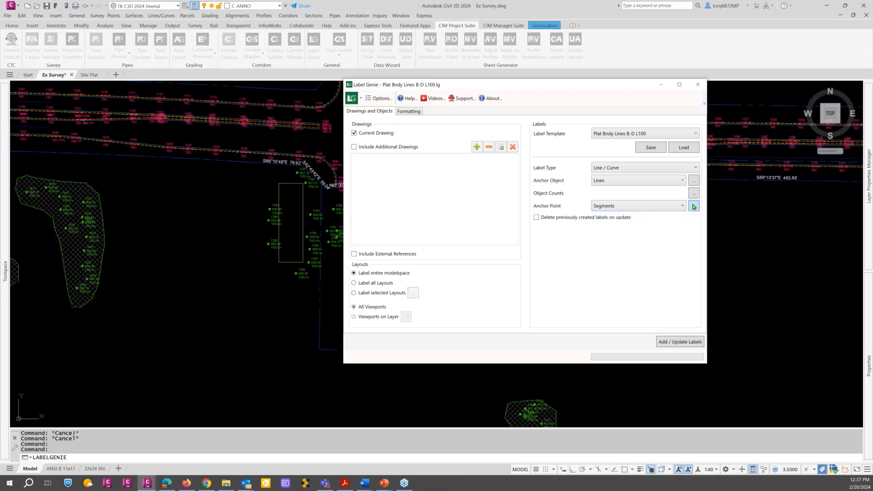
click(694, 207)
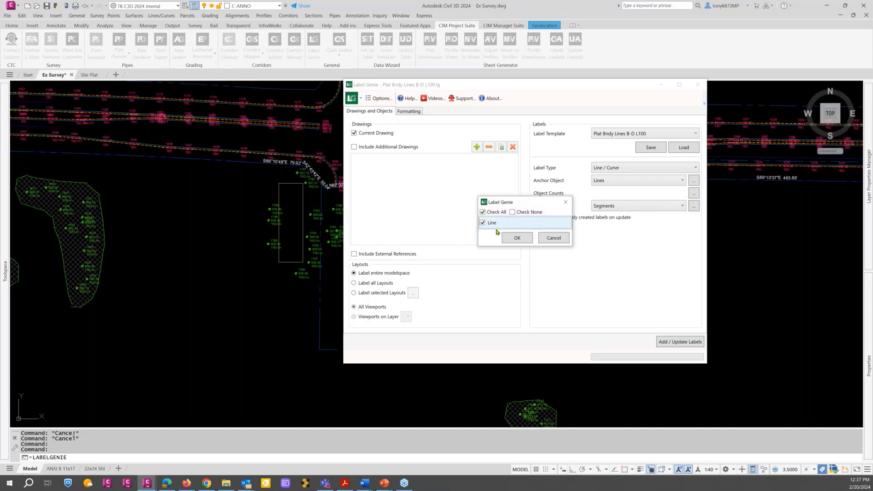
click(552, 238)
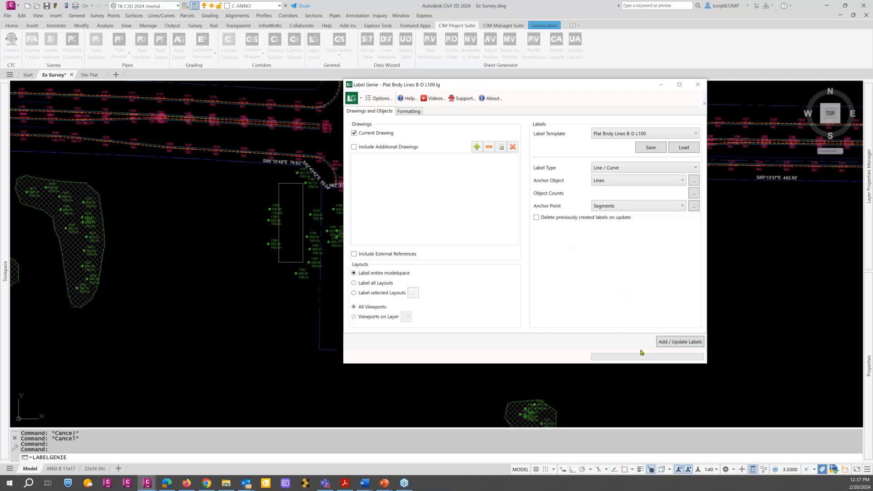
click(664, 342)
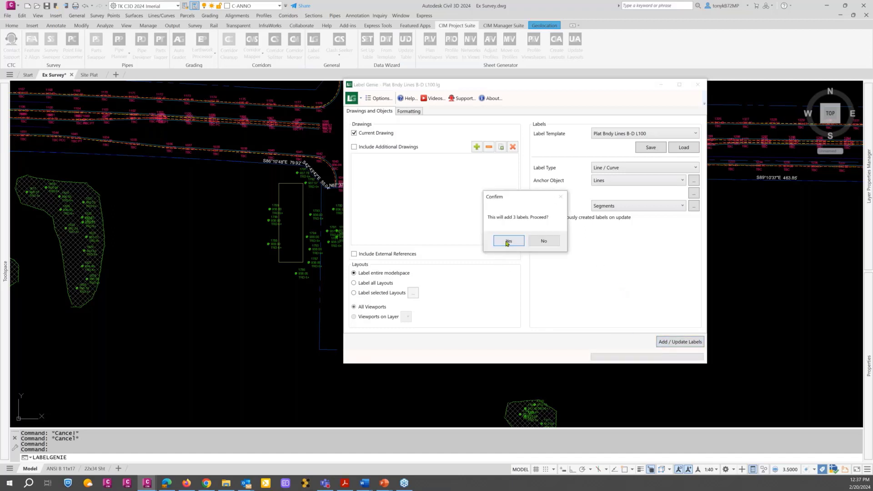
click(507, 242)
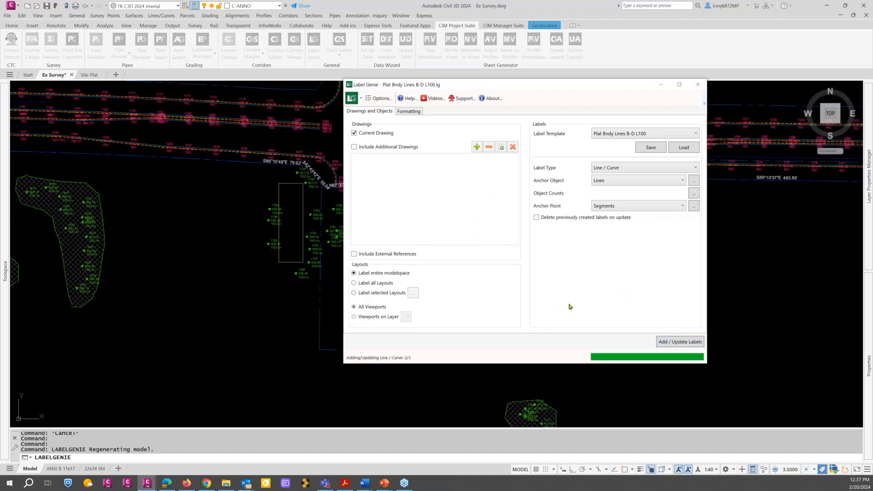
click(576, 274)
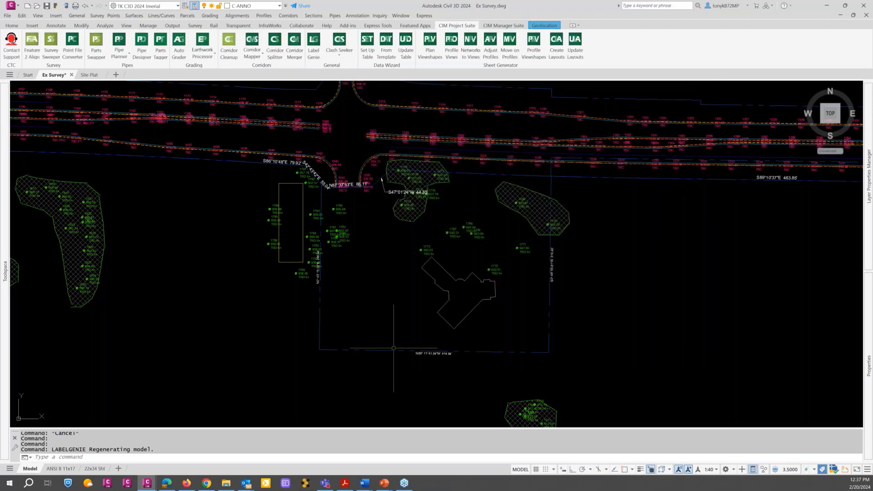
Step: Examine the new labels on the small parcel's lines up close and compare them with the plat boundary labels along the road
scroll(313, 276, up, 5)
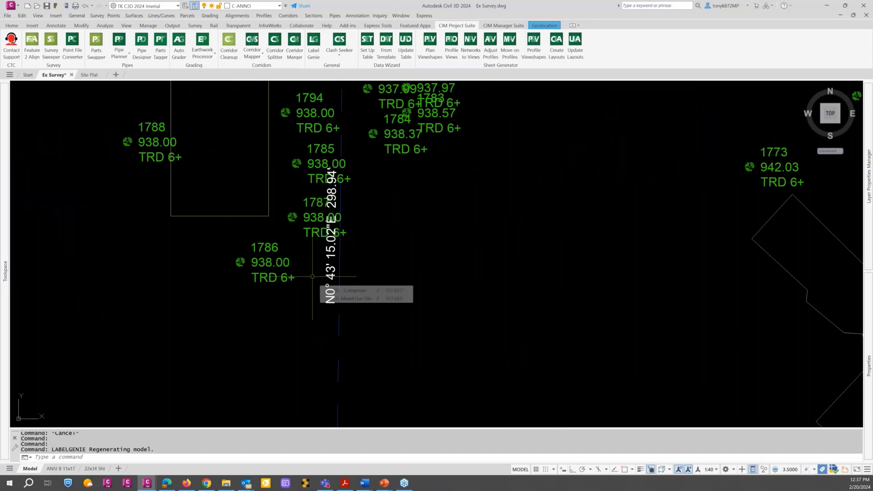
scroll(333, 269, down, 4)
key(Escape)
key(Escape)
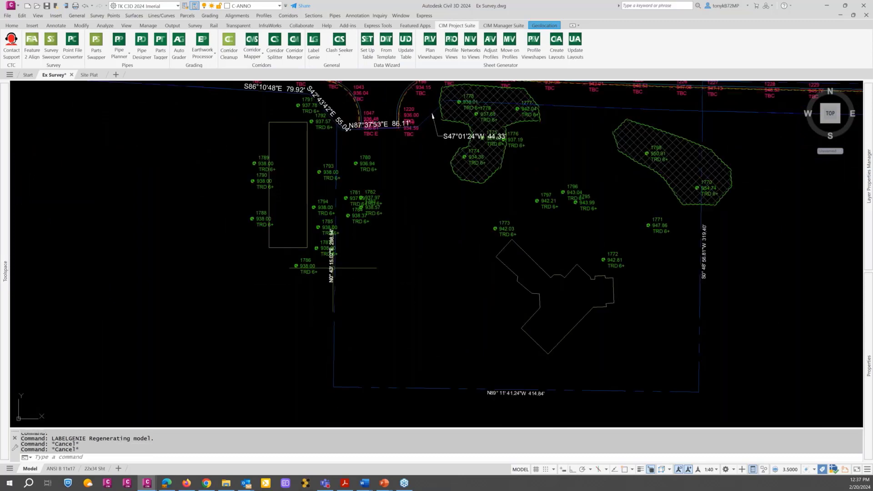
scroll(333, 268, up, 4)
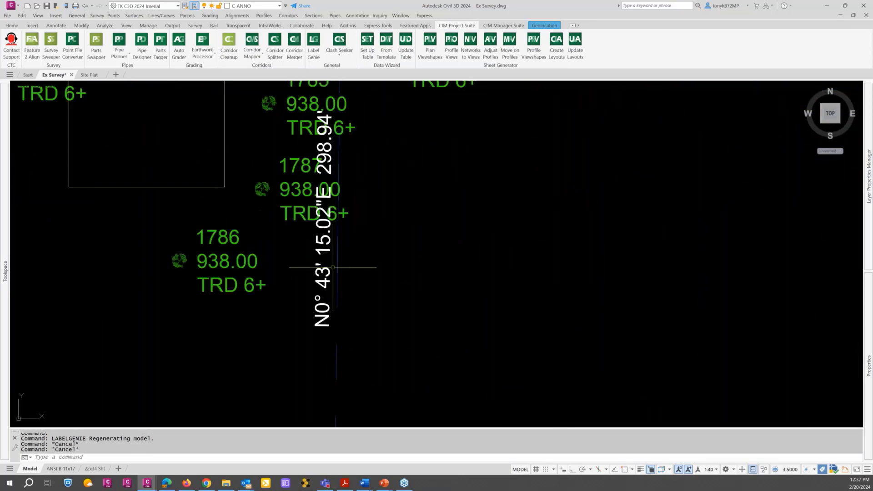
scroll(333, 268, down, 5)
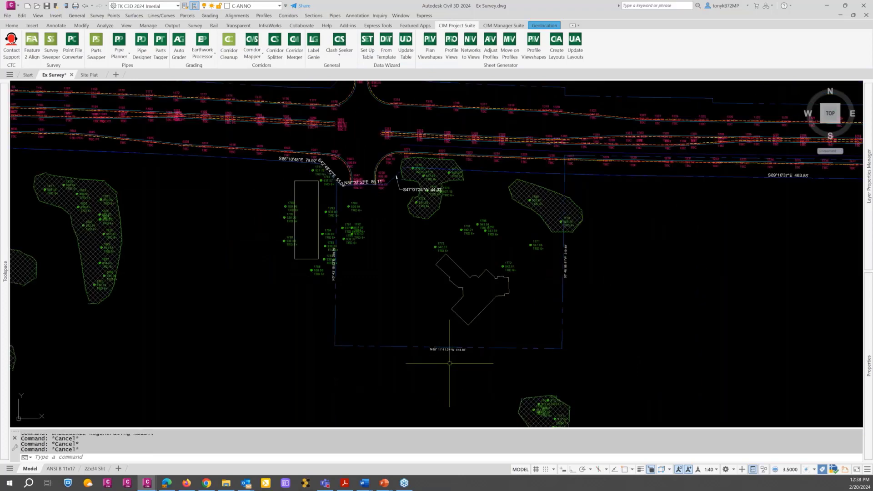
scroll(366, 182, up, 4)
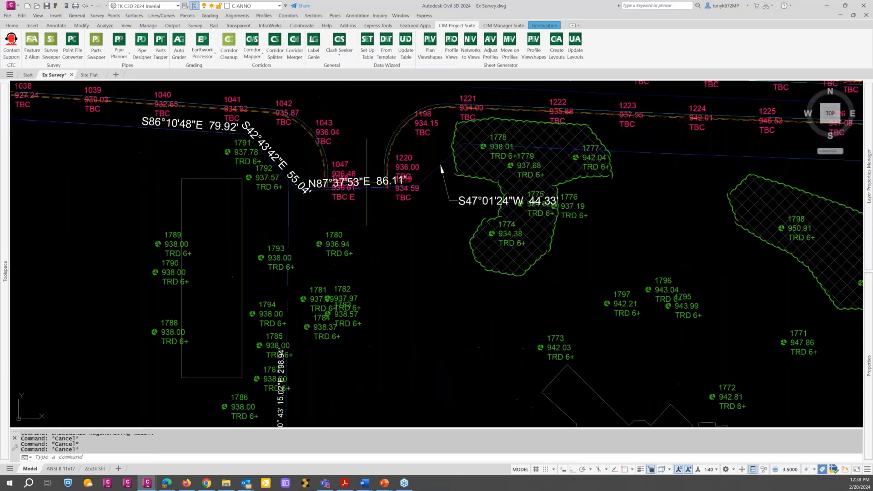
scroll(366, 182, down, 4)
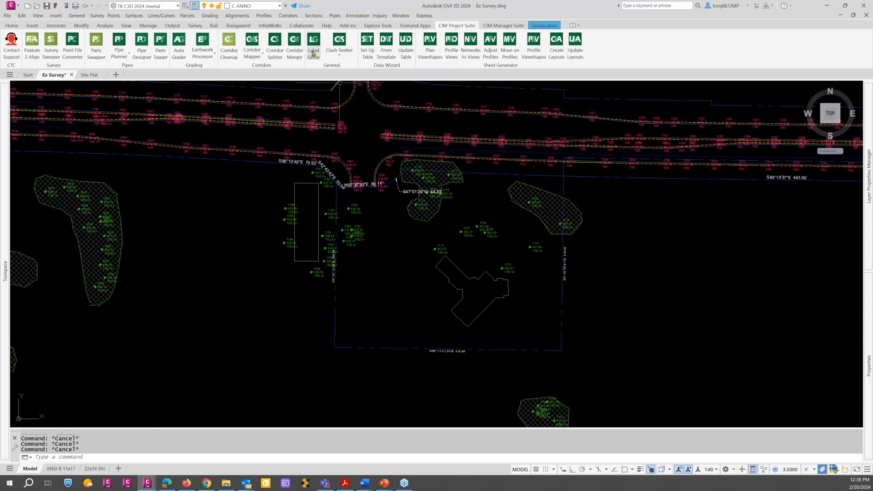
Step: Change the line label style to "Bearing and Distance - CTC - L140" in Label Genie and update the small parcel's labels
click(312, 53)
click(409, 111)
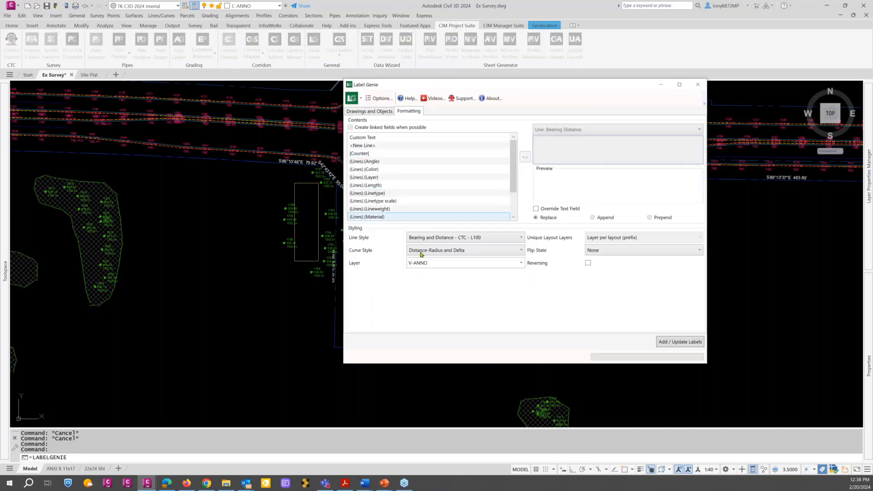
click(464, 241)
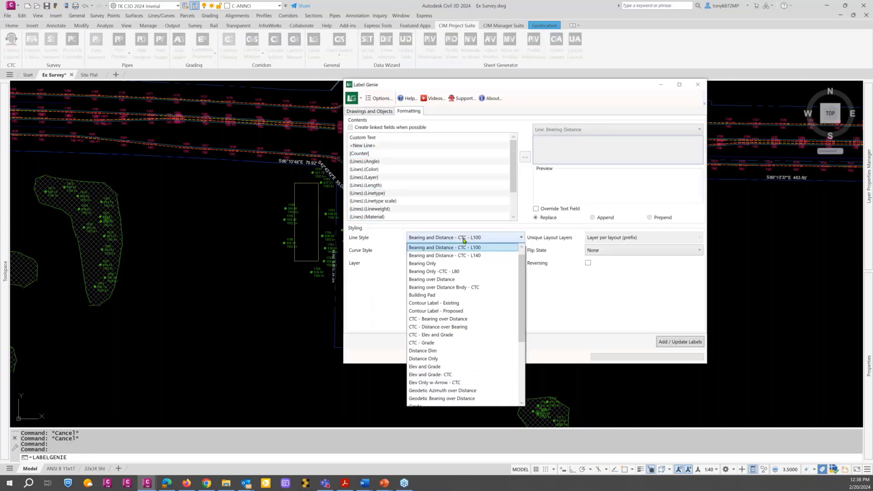
click(468, 256)
click(665, 342)
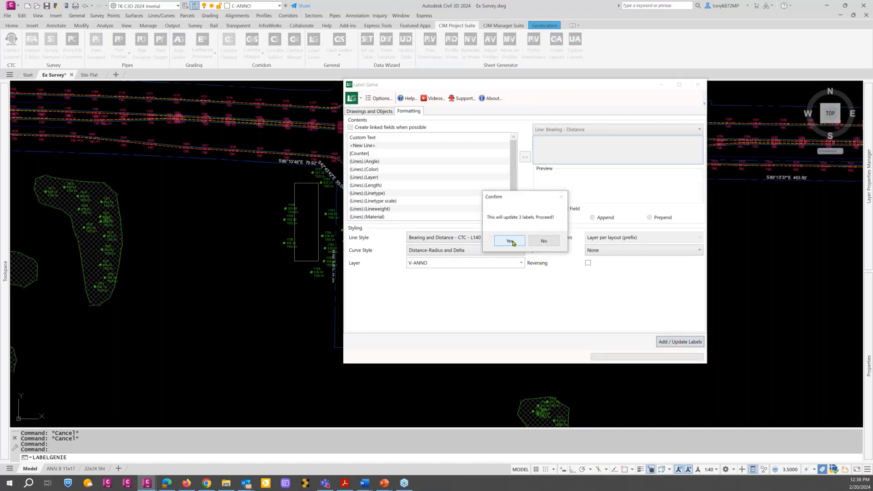
click(510, 241)
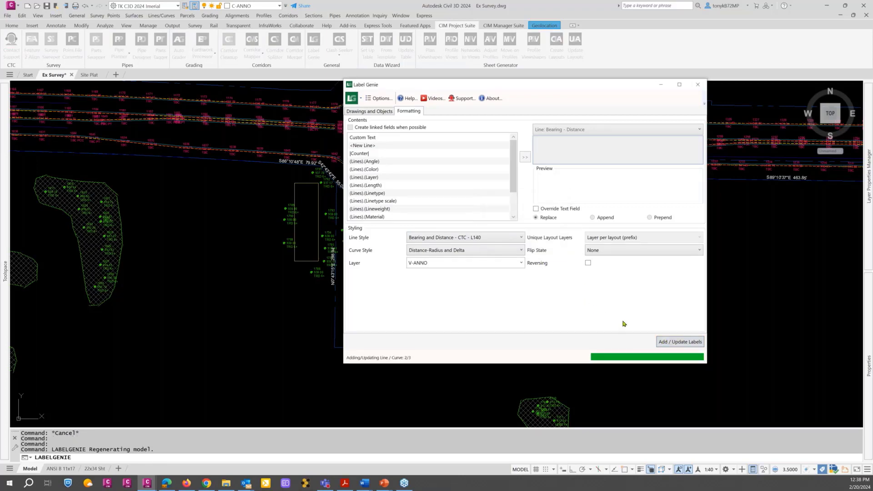
click(582, 272)
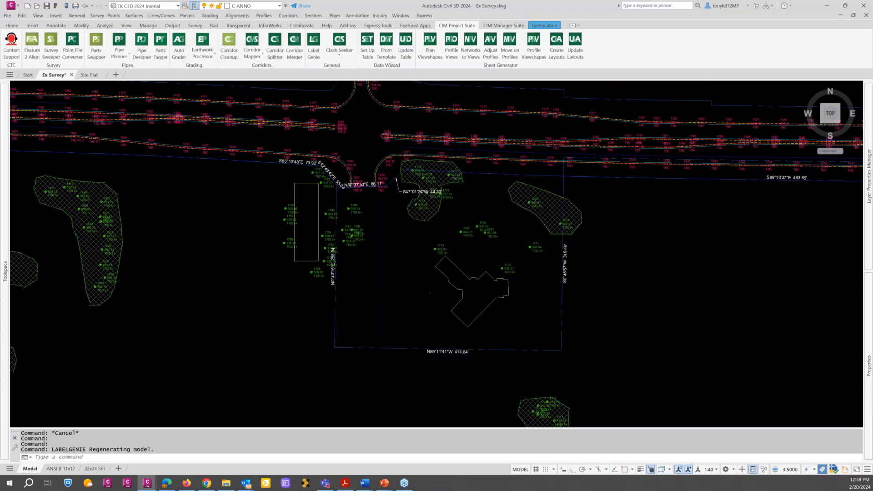
Step: Switch to the Site Plat drawing and freeze the layer of the aerial photo
scroll(392, 291, down, 5)
middle_drag(322, 301, 320, 202)
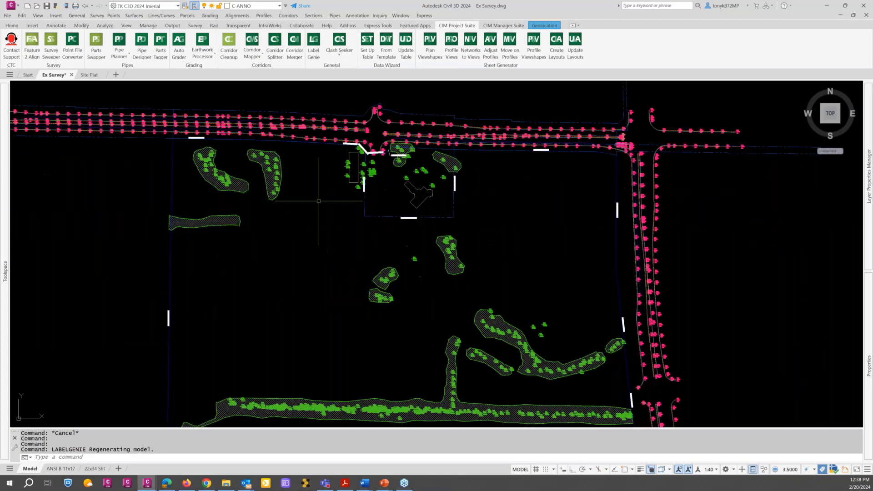
scroll(320, 202, down, 2)
key(Escape)
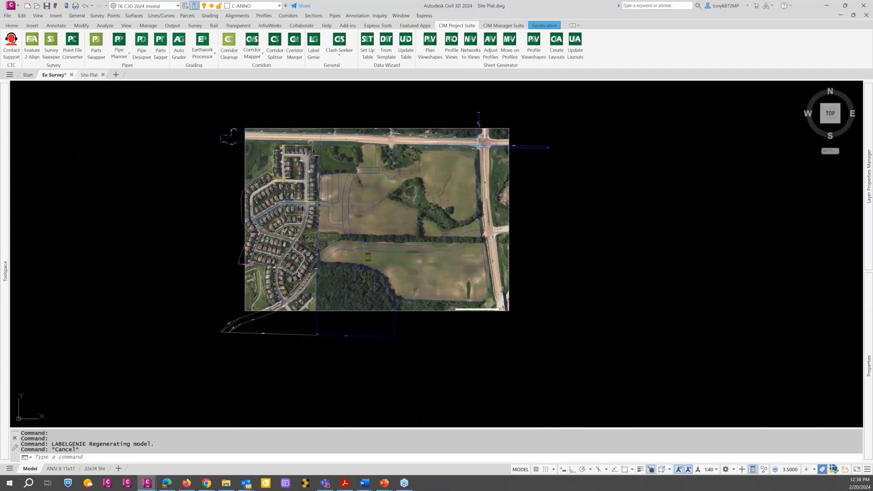
scroll(378, 251, up, 2)
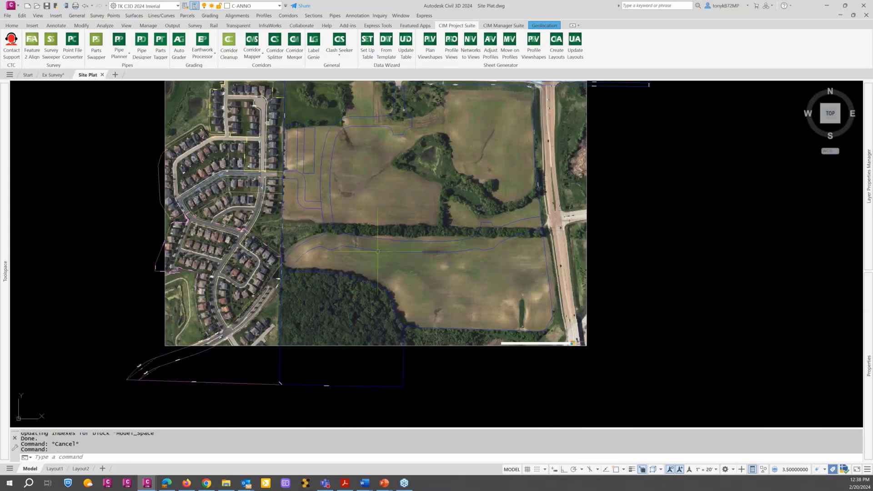
text(lf)
key(Return)
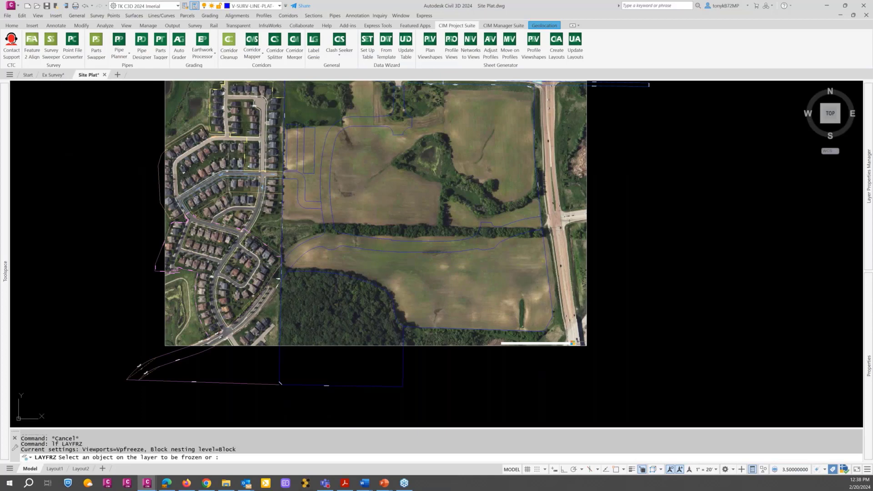
click(469, 253)
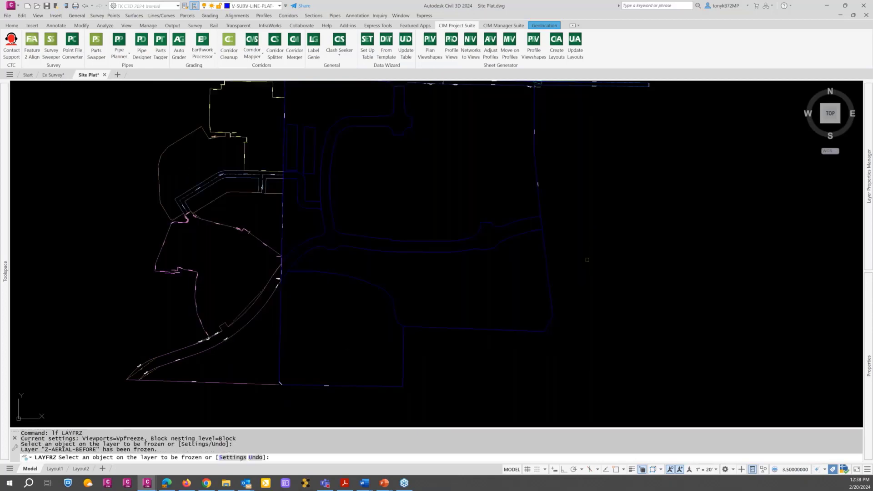
key(Escape)
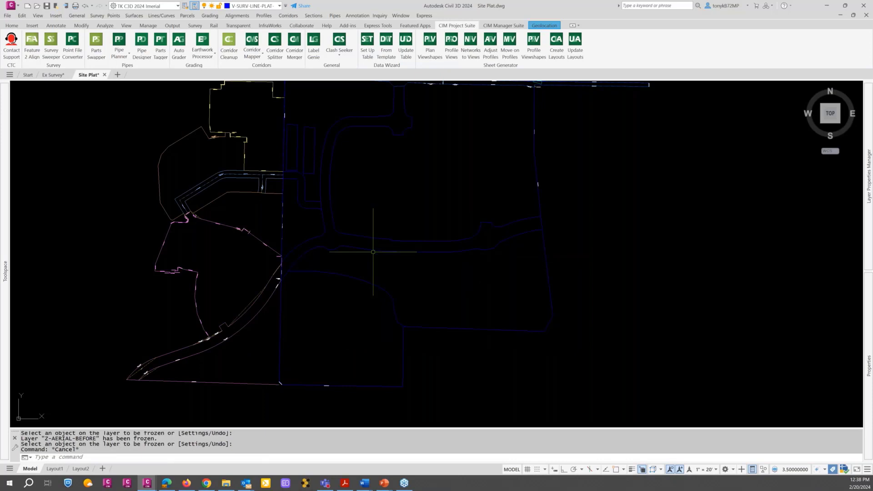
key(Escape)
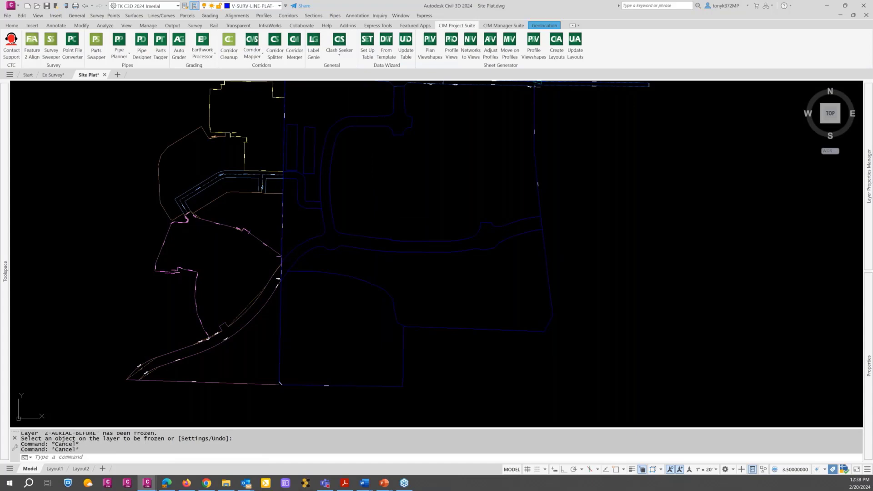
Step: Open Label Genie for the Site Plat drawing
click(313, 42)
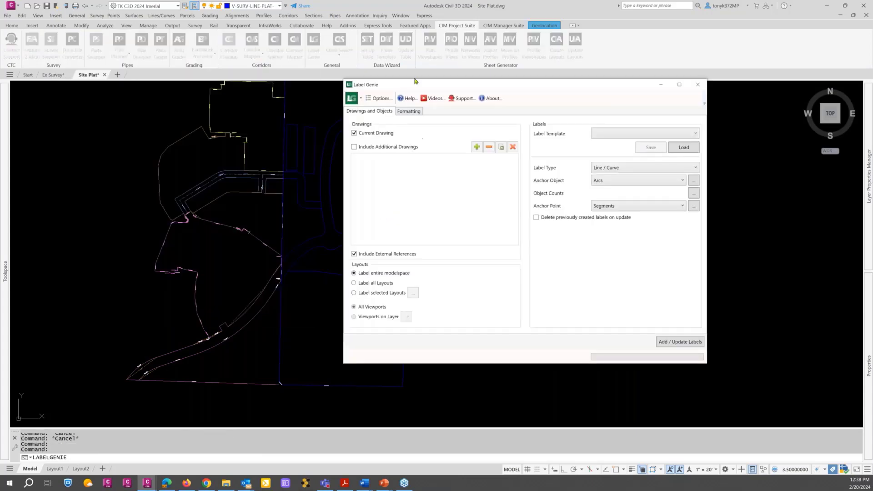
drag(409, 85, 359, 81)
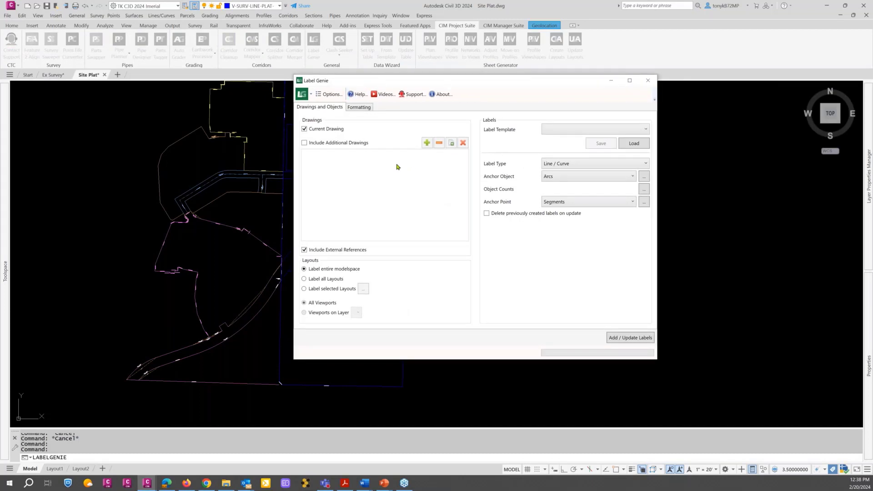
click(645, 178)
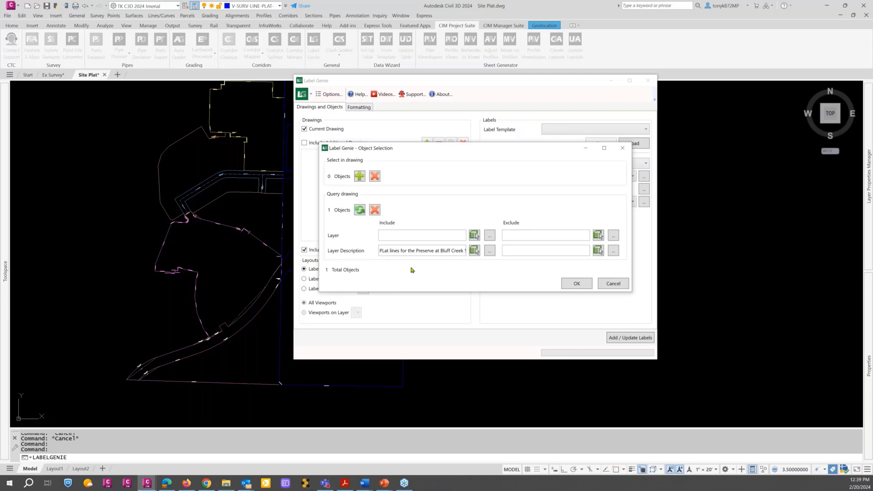
click(375, 210)
click(474, 235)
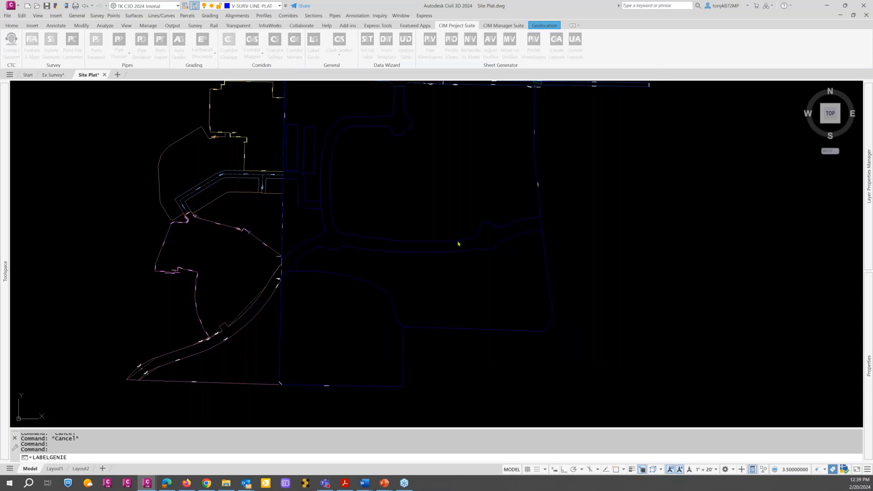
click(416, 240)
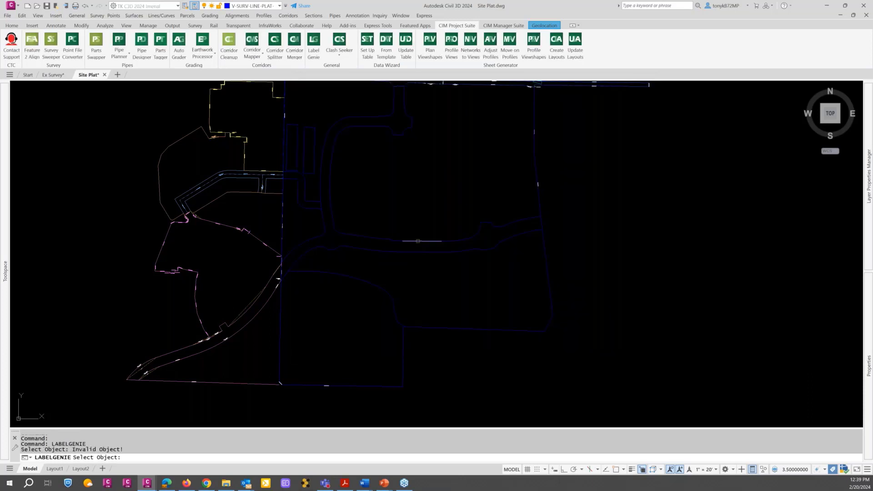
click(418, 241)
key(Escape)
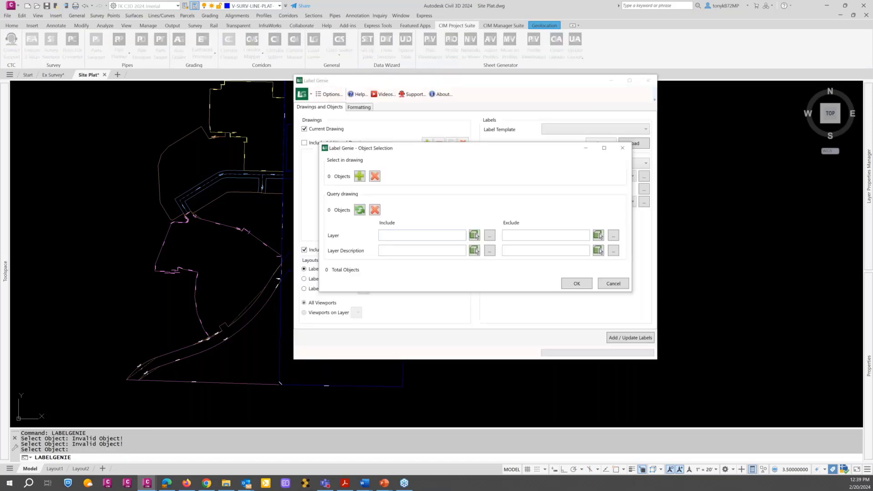
click(610, 284)
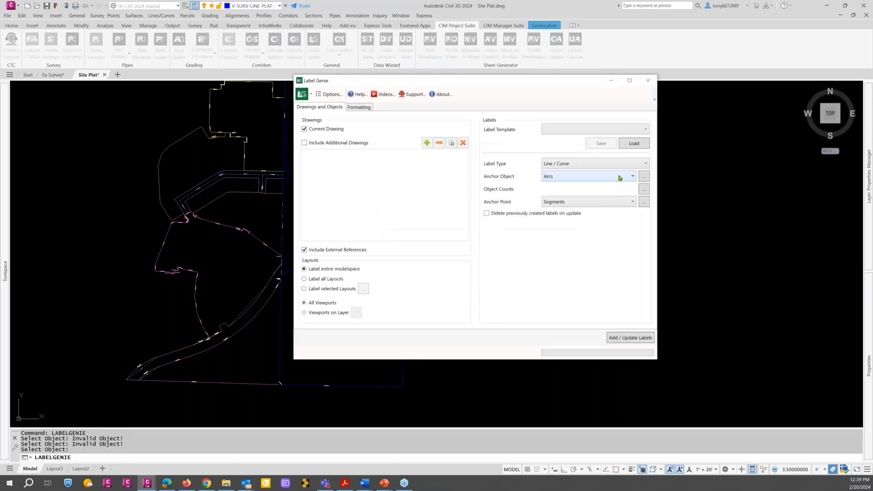
Step: Clear the old arc selection query and include the layer V-SURV-LINE-PLAT-SITE by picking a curve of the site plat road
click(643, 176)
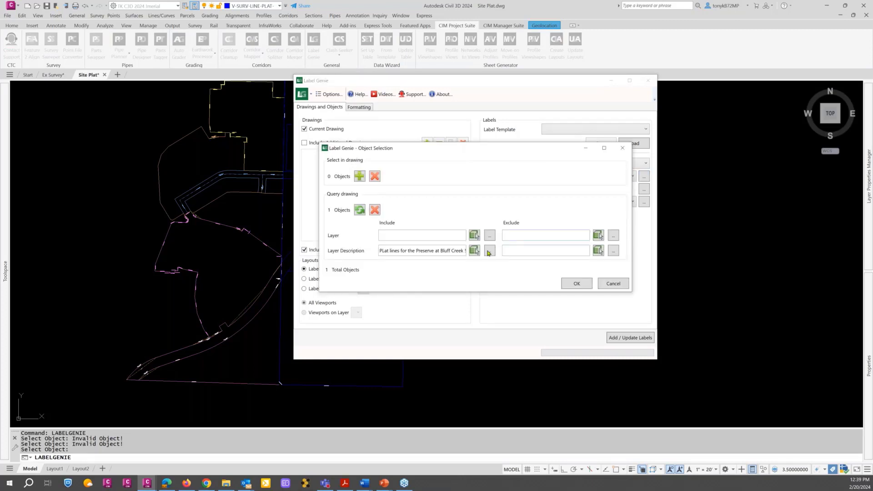
click(374, 210)
click(475, 237)
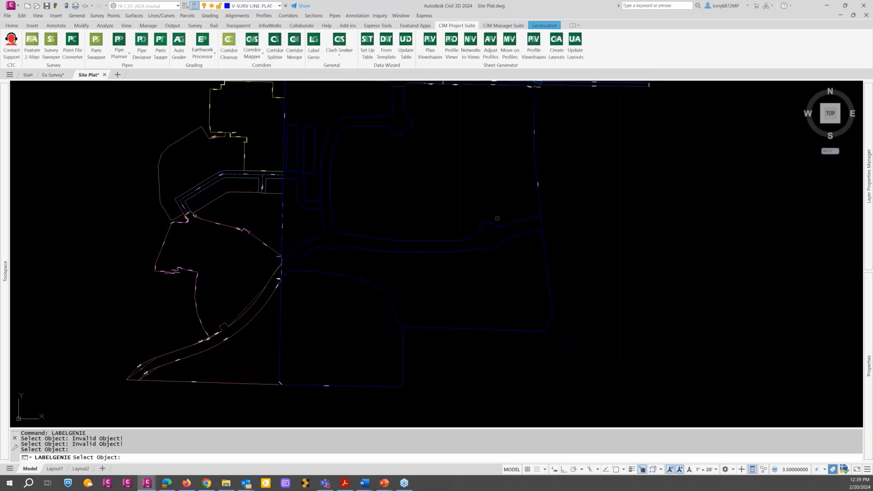
scroll(497, 219, up, 5)
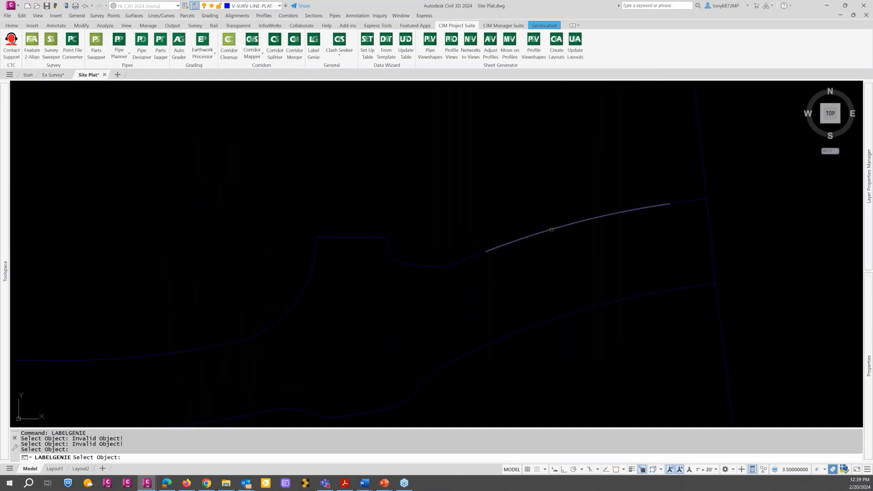
click(551, 231)
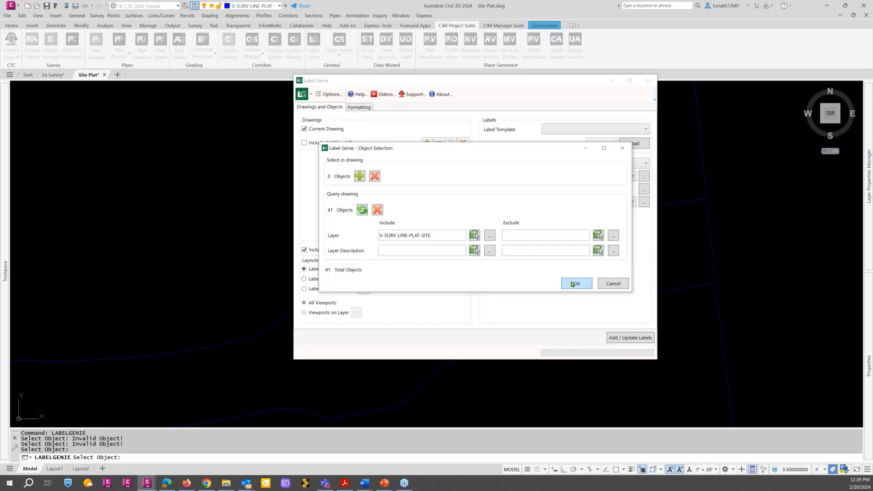
click(576, 283)
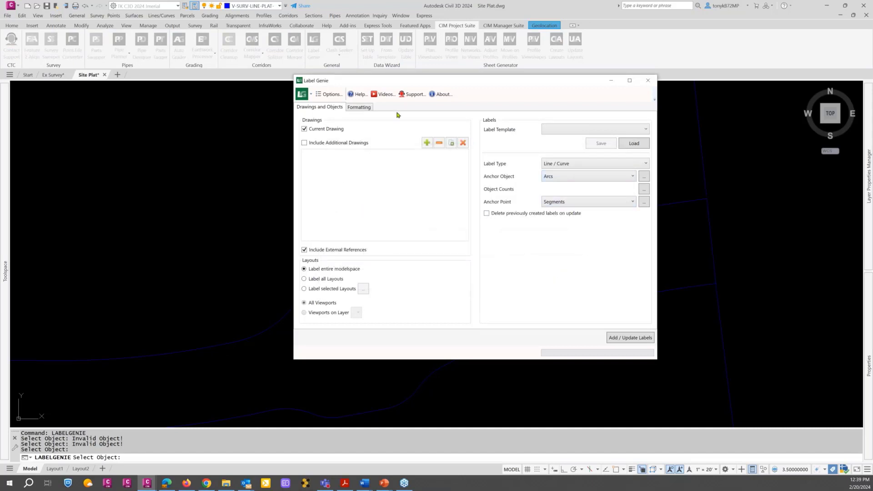
Step: Check the label formatting and add curve labels to the site plat arcs, closing the status report and Label Genie
click(361, 107)
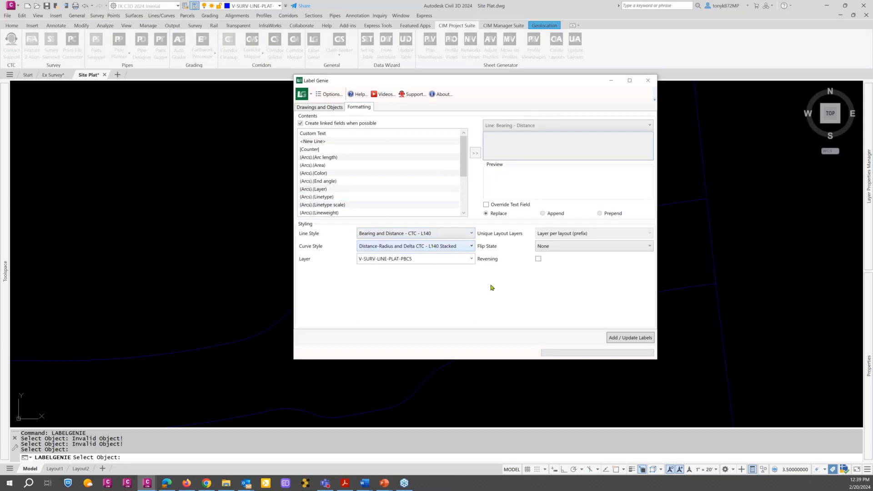
click(636, 339)
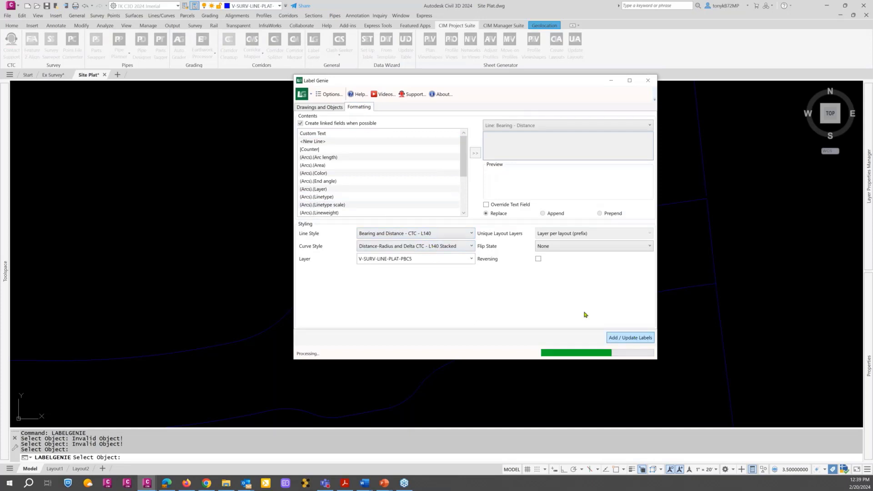
click(459, 237)
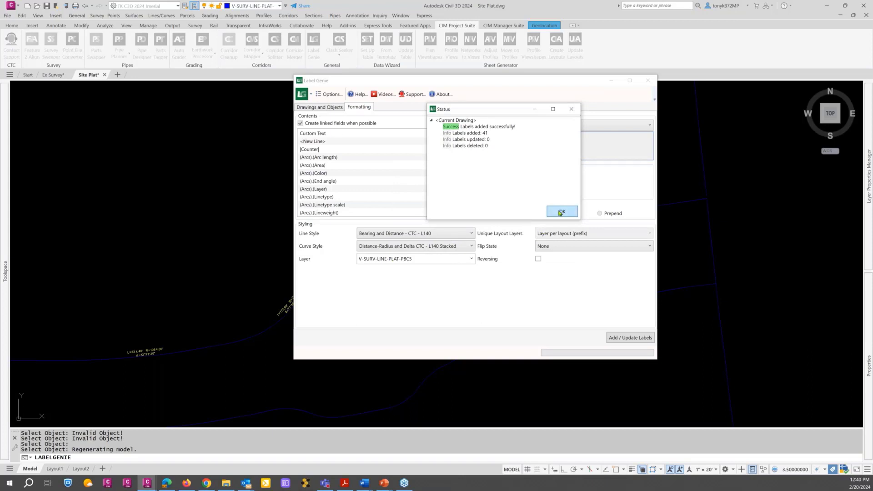
click(561, 212)
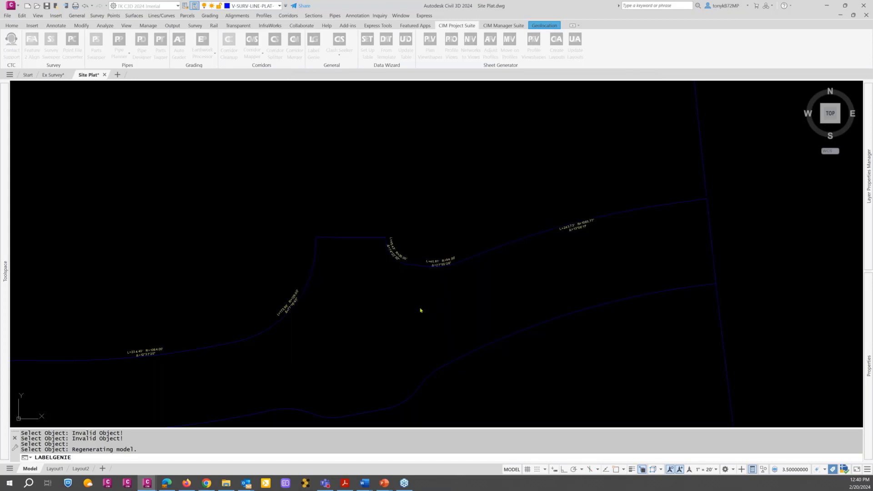
key(Escape)
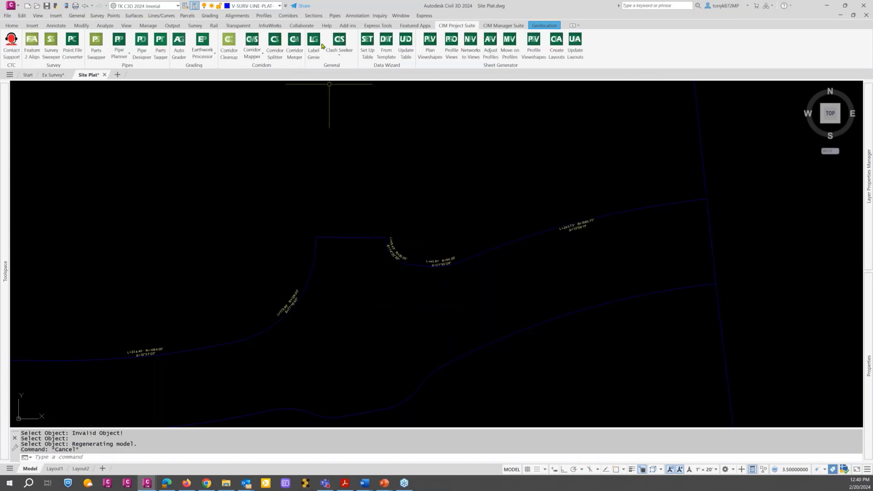
Step: Reopen Label Genie and change the anchor object to Lines
click(319, 44)
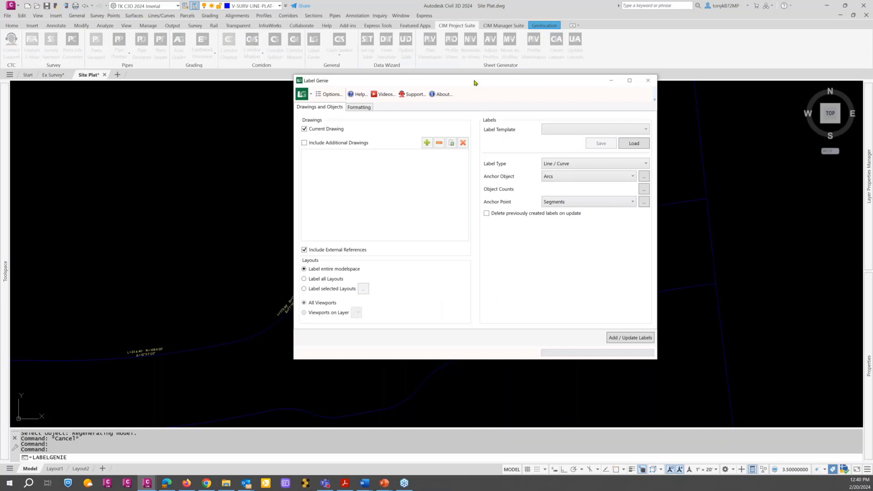
drag(478, 83, 493, 92)
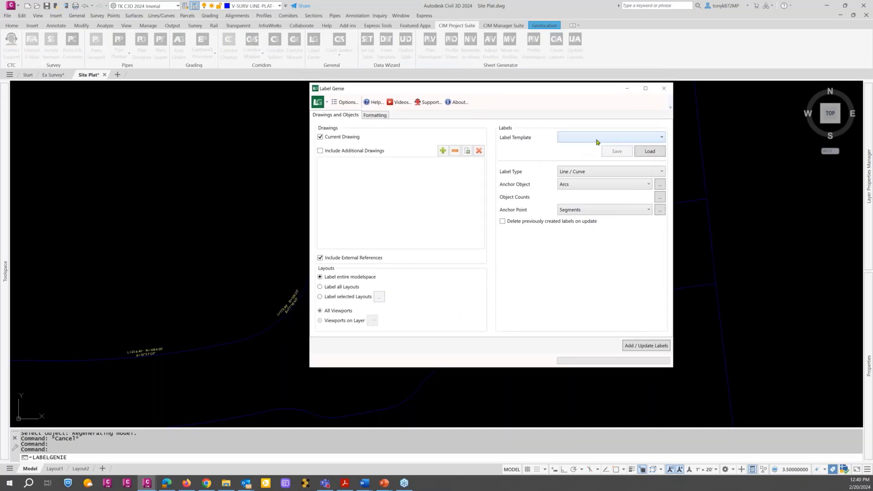
click(611, 186)
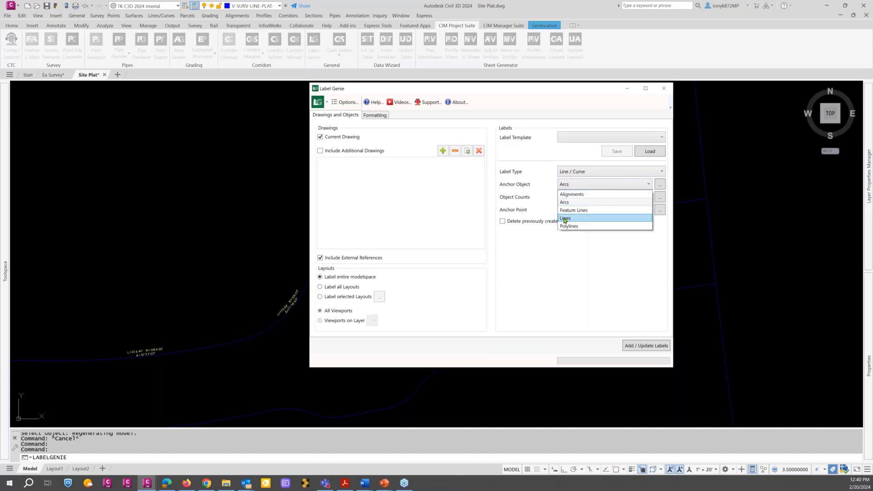
click(565, 219)
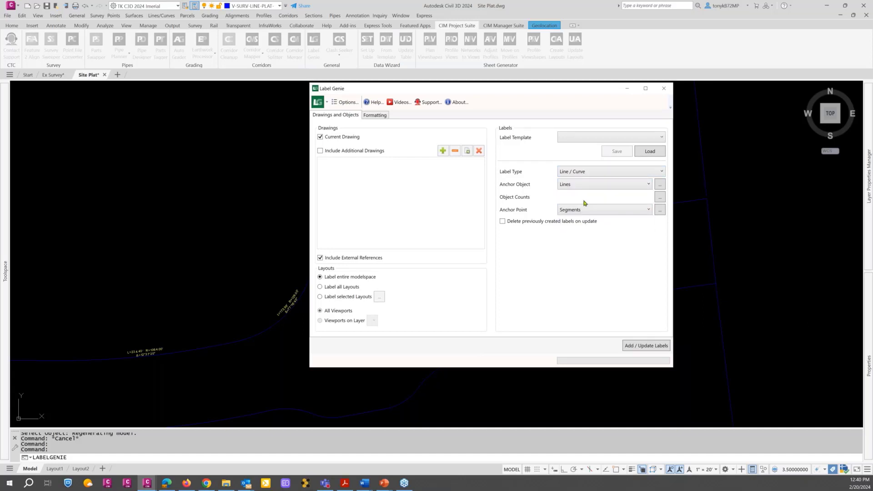
Step: Query the lines on the layer V-SURV-LINE-PLAT-SITE by picking the short straight line between the road curves
click(660, 185)
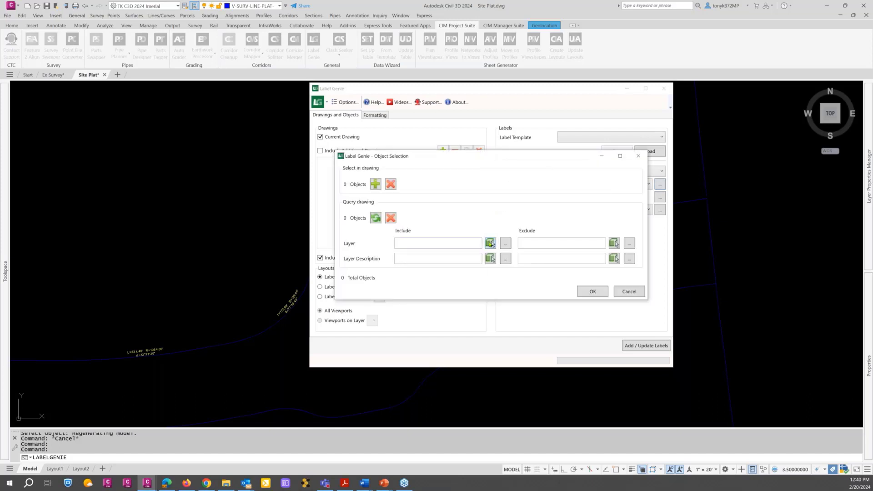
click(490, 243)
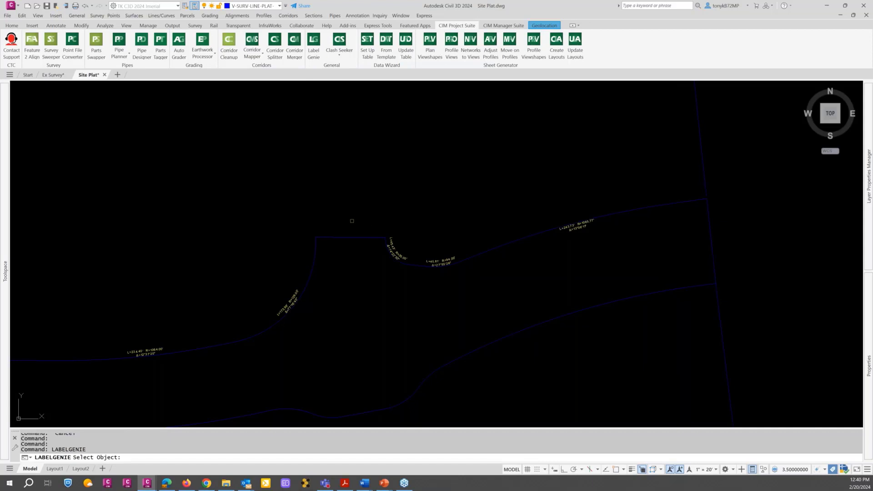
click(348, 236)
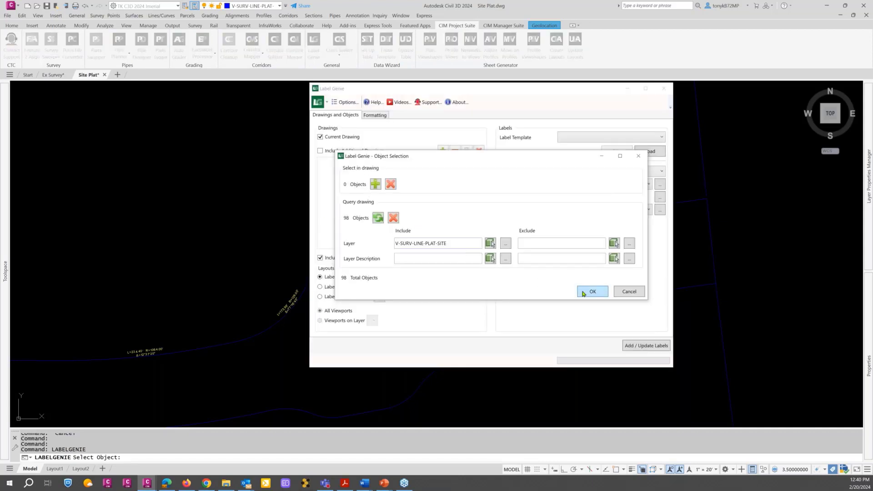
click(592, 292)
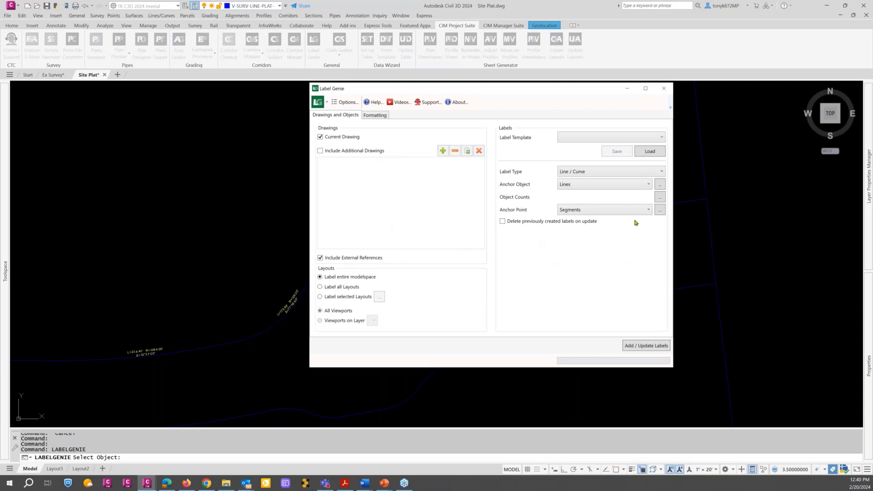
Step: Include the Line segment type for the Segments anchor point
click(661, 210)
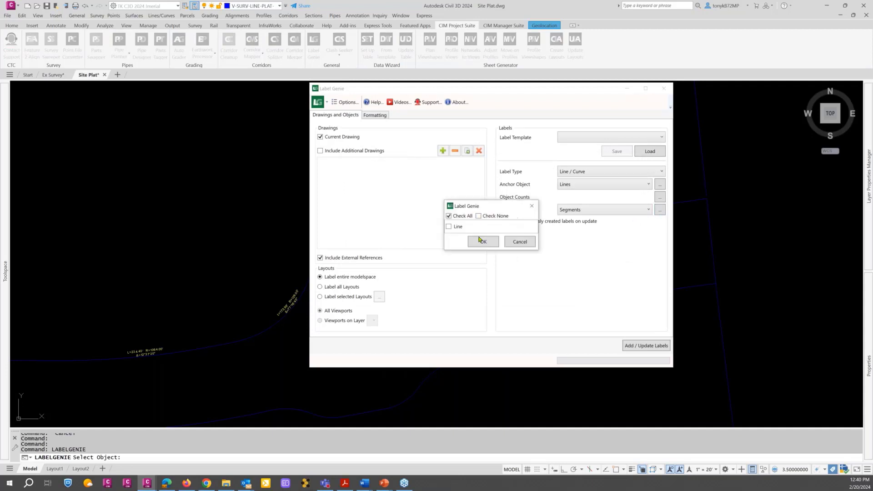
click(449, 227)
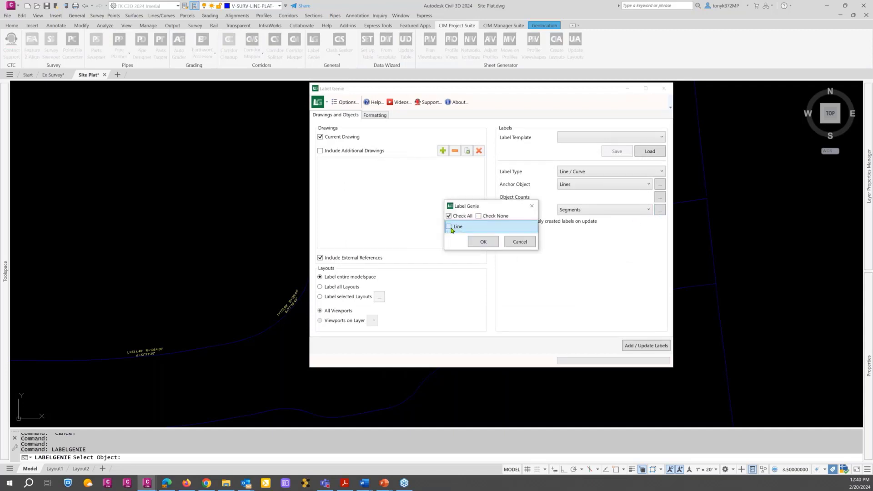
click(483, 242)
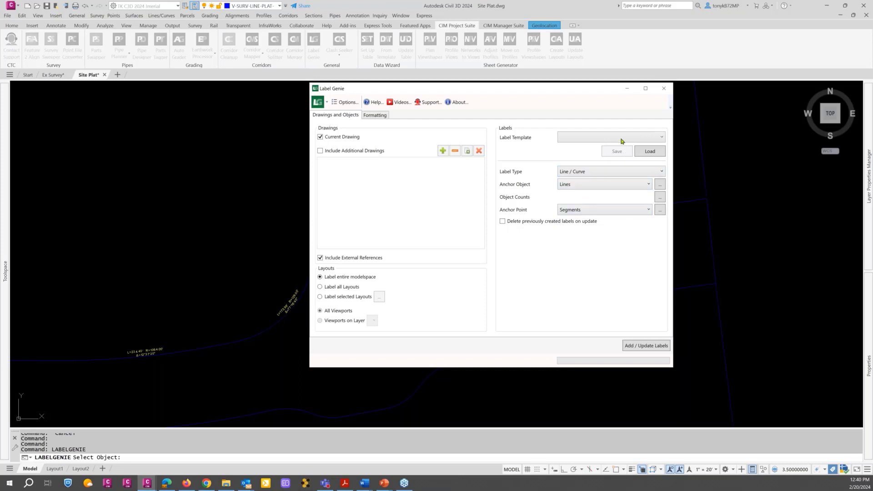
Step: Review the line label formatting and add labels to the queried site plat lines, dismissing the status report
click(378, 116)
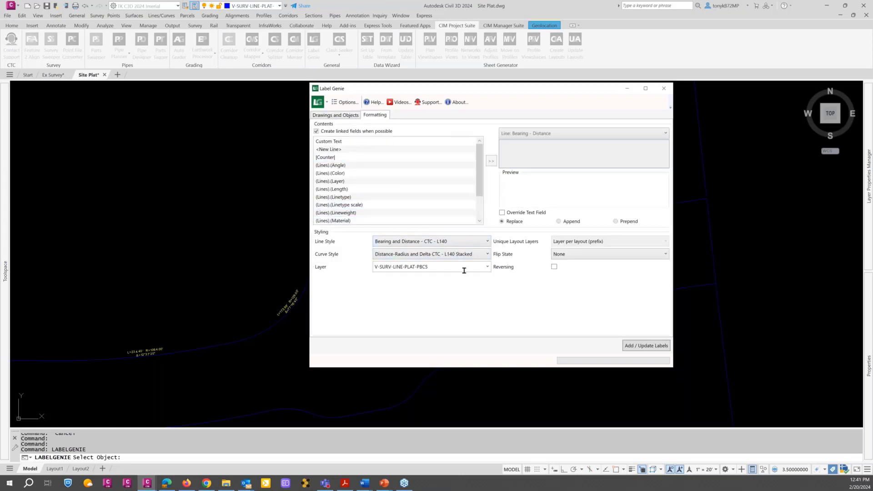
click(642, 346)
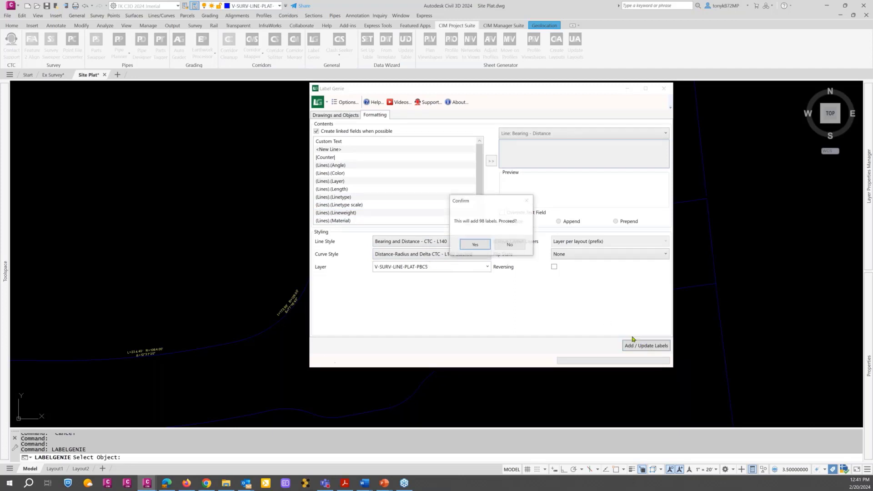
click(474, 245)
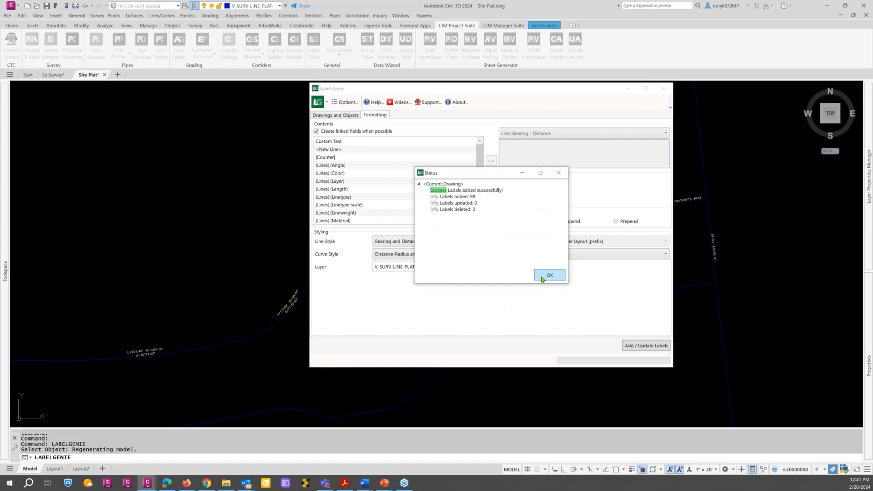
click(549, 275)
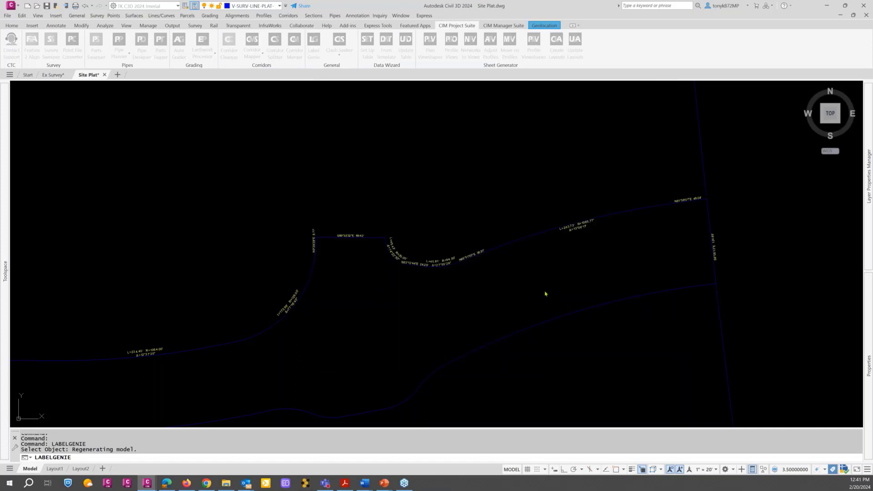
Step: Select the unlabeled southern road edge to check its object type and layer, and clear the selection
click(450, 294)
scroll(453, 302, down, 3)
key(Escape)
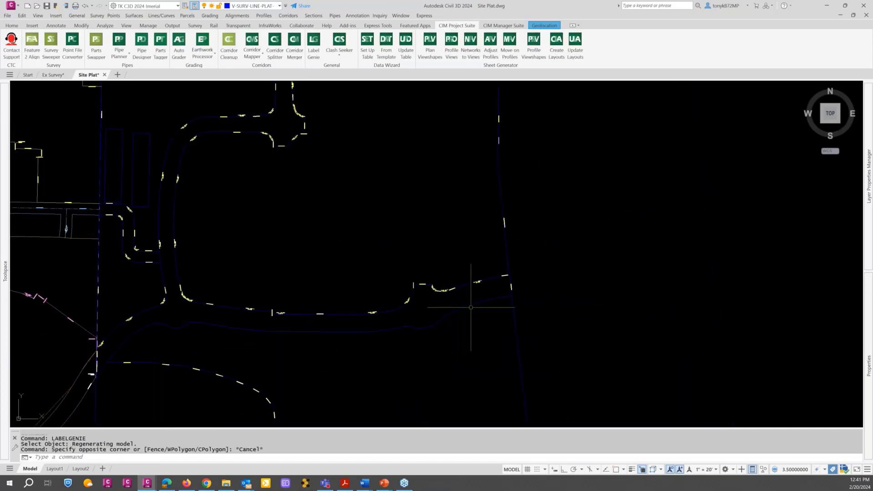
click(466, 306)
key(Escape)
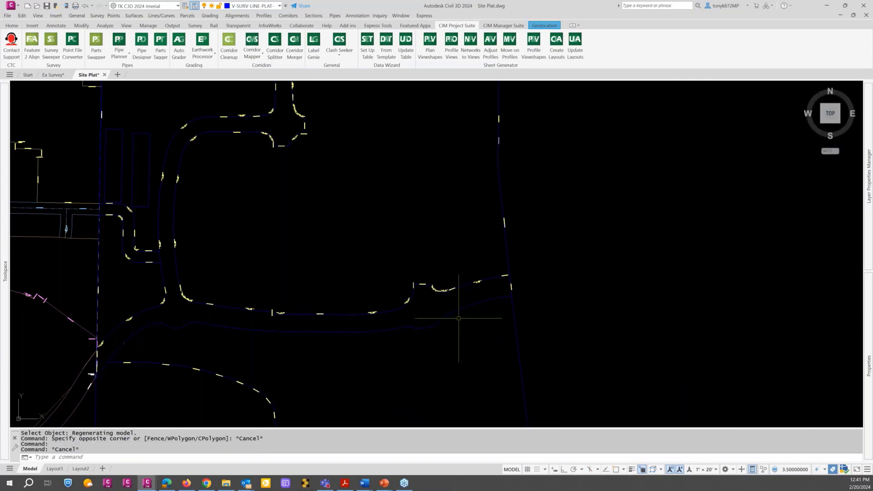
key(Escape)
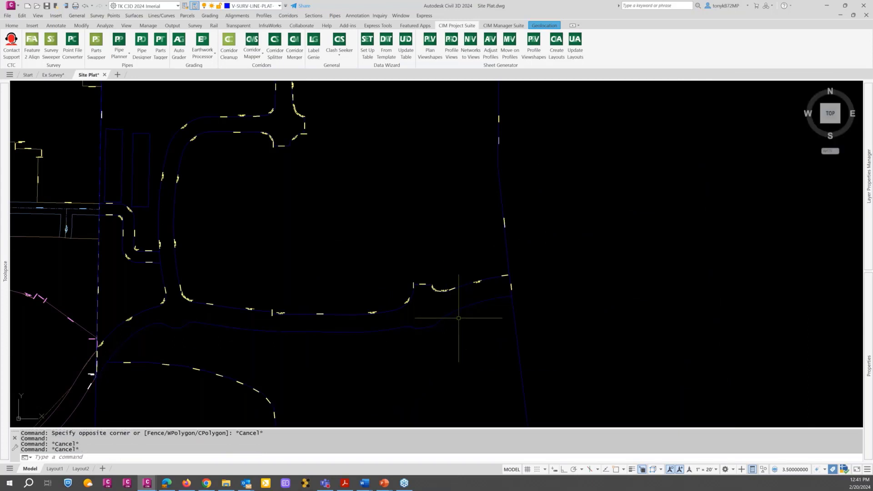
click(459, 311)
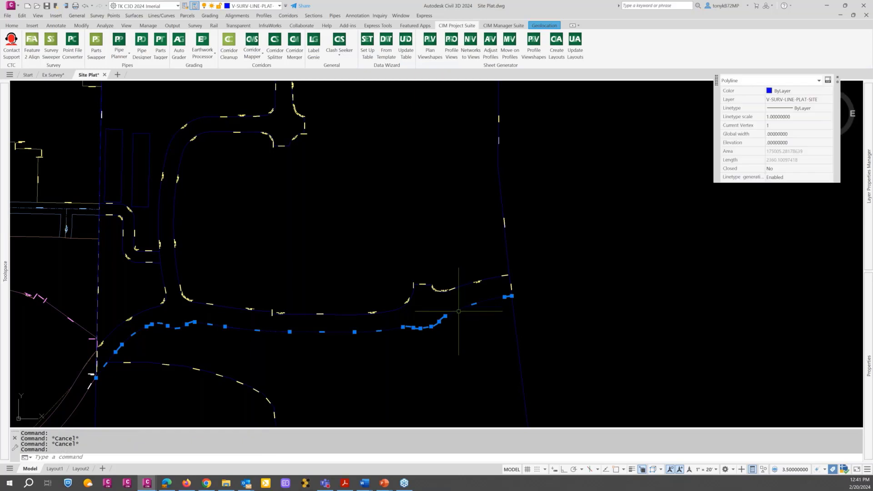
key(Escape)
key(Escape)
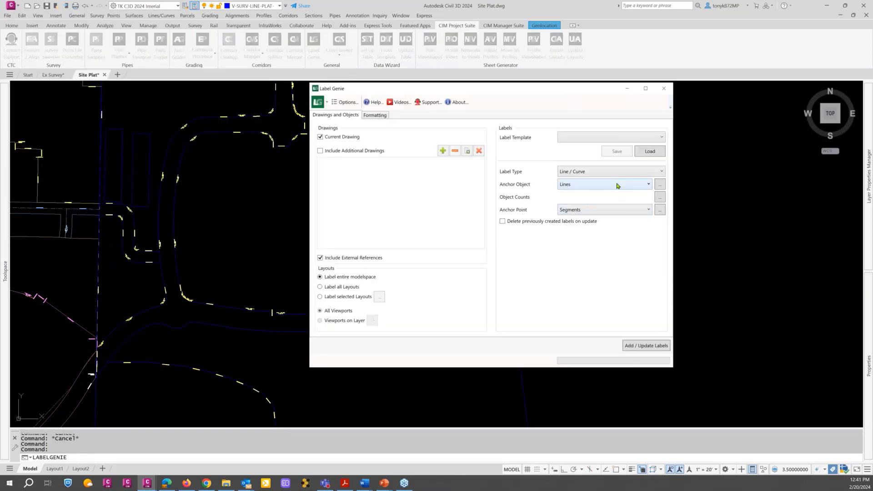
Step: In Label Genie, change the anchor object to Polylines and query the layer V-SURV-LINE-PLAT-SITE by picking the southern road edge
click(615, 184)
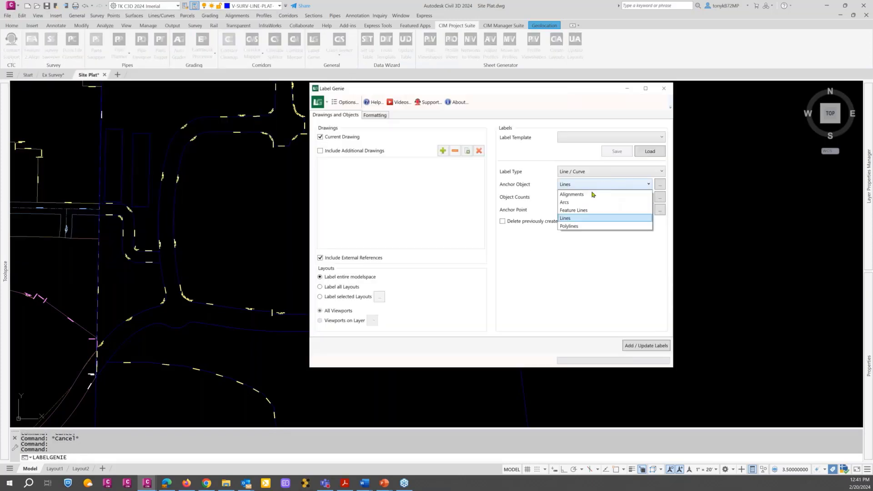
click(579, 226)
click(660, 184)
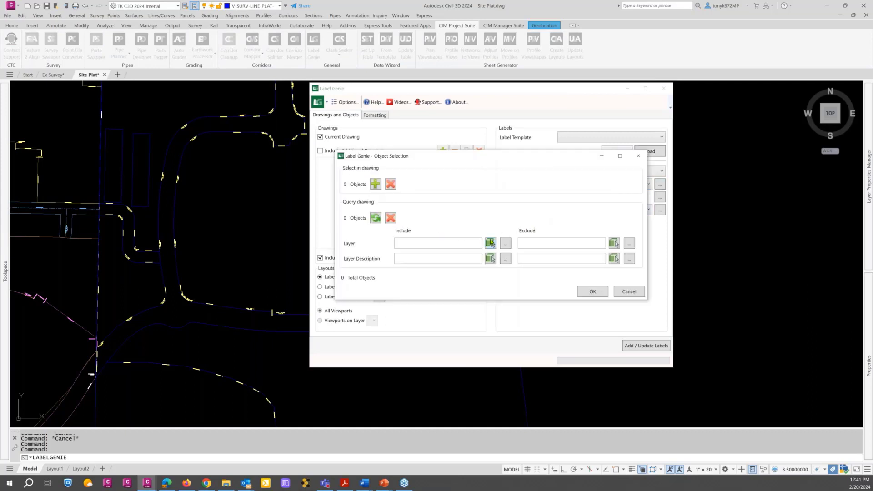
click(490, 244)
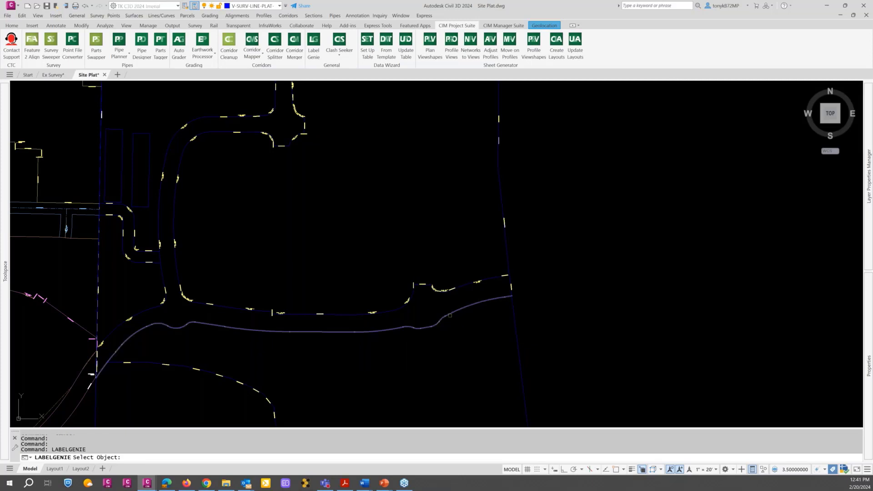
click(445, 319)
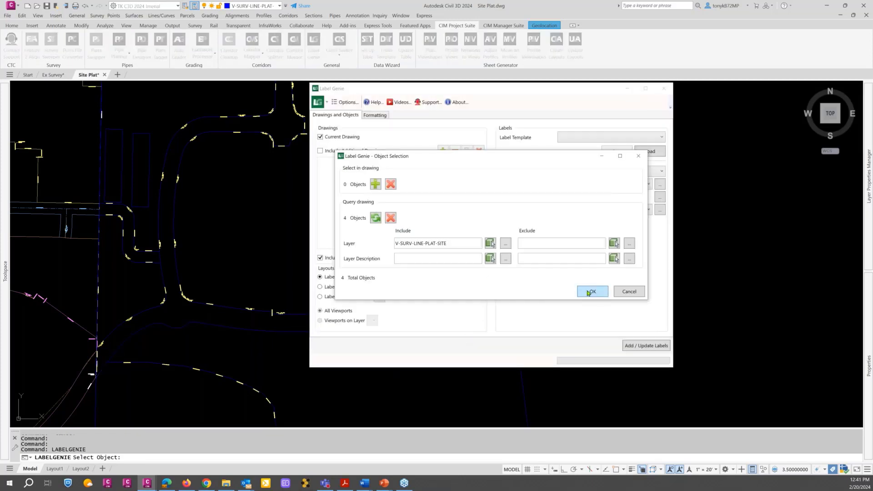
click(589, 293)
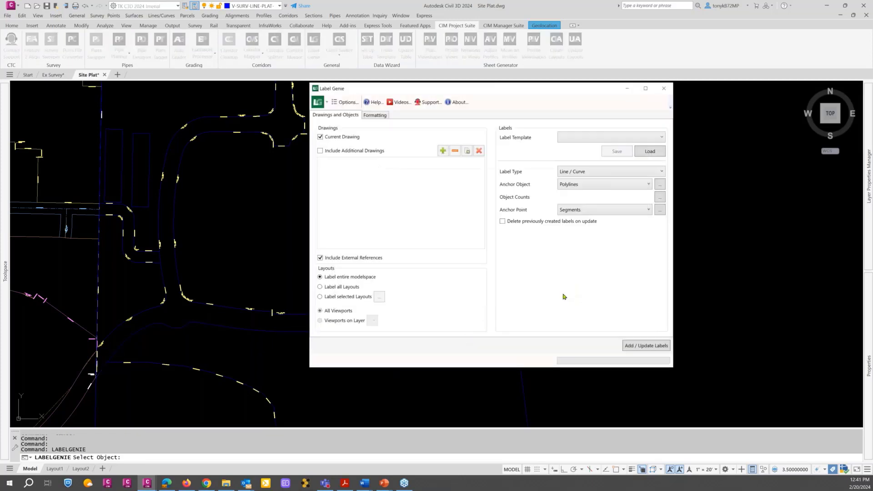
Step: Add labels to the line segments of the queried polylines and close the status report
click(633, 346)
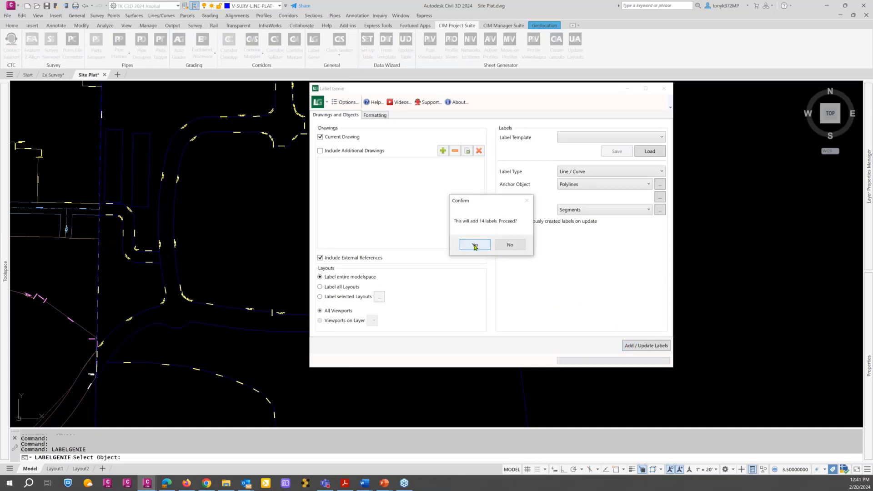
click(474, 246)
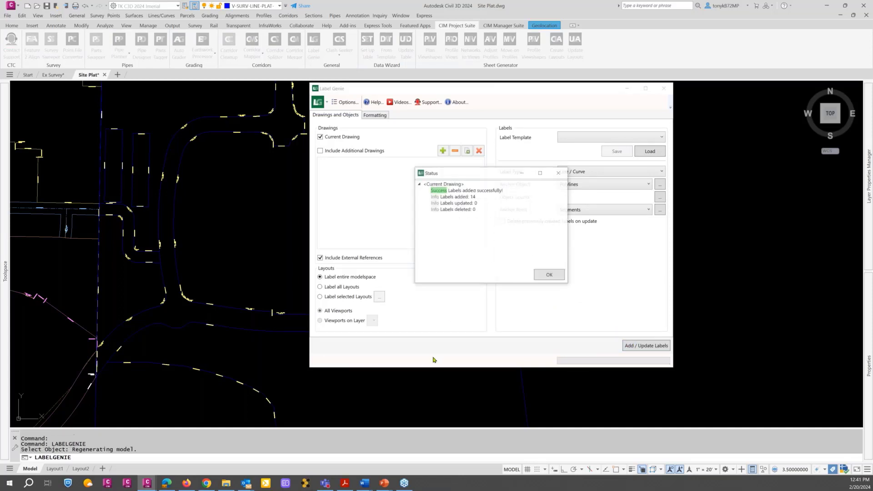
click(550, 275)
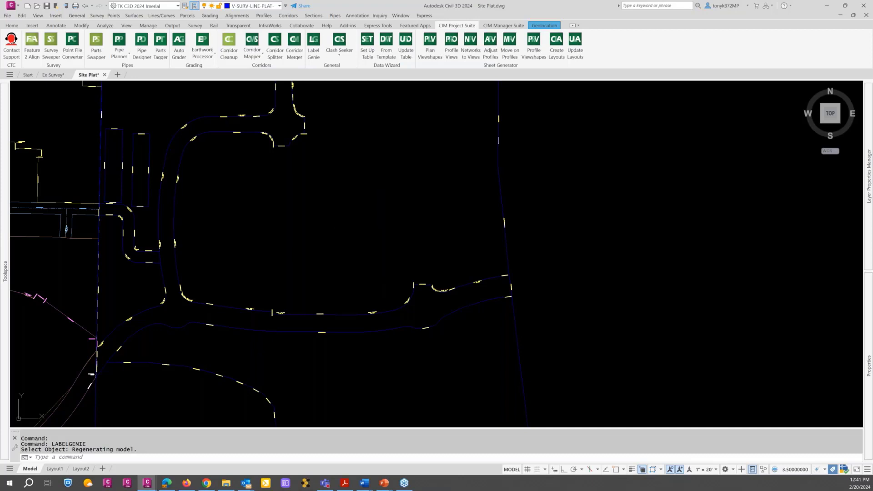
Step: Reopen Label Genie and include the Curve segment type along with Line for the Segments anchor point
key(Return)
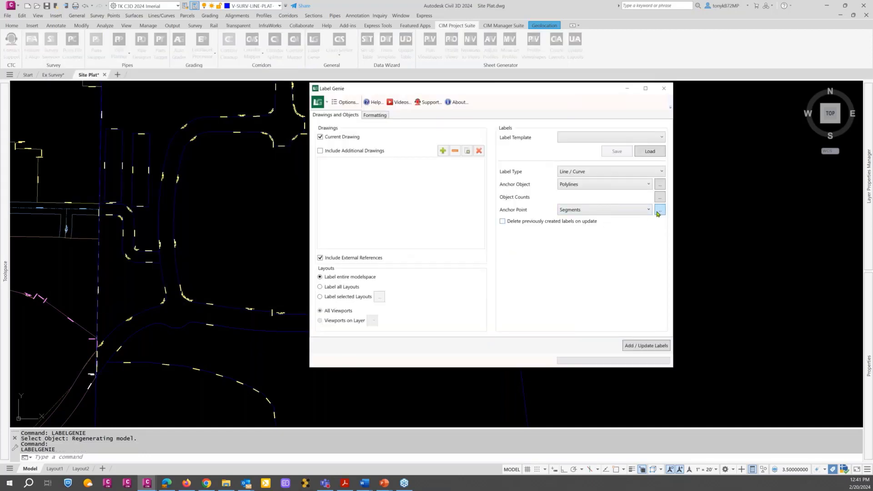
click(658, 212)
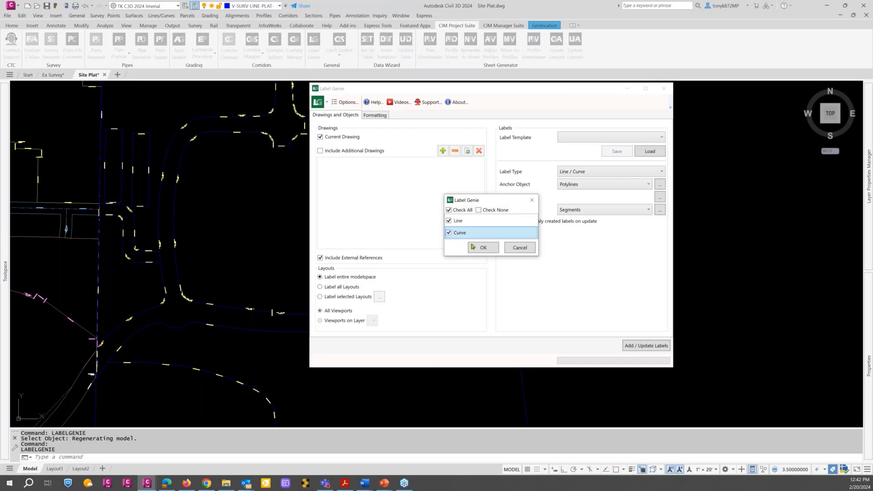
click(481, 247)
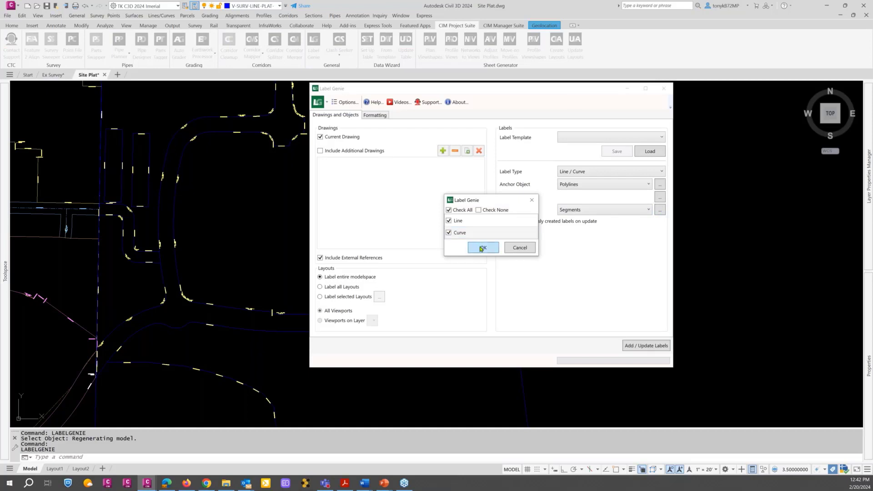
Step: Add the missing curve labels to the site plat polylines while updating the existing polyline labels
click(640, 348)
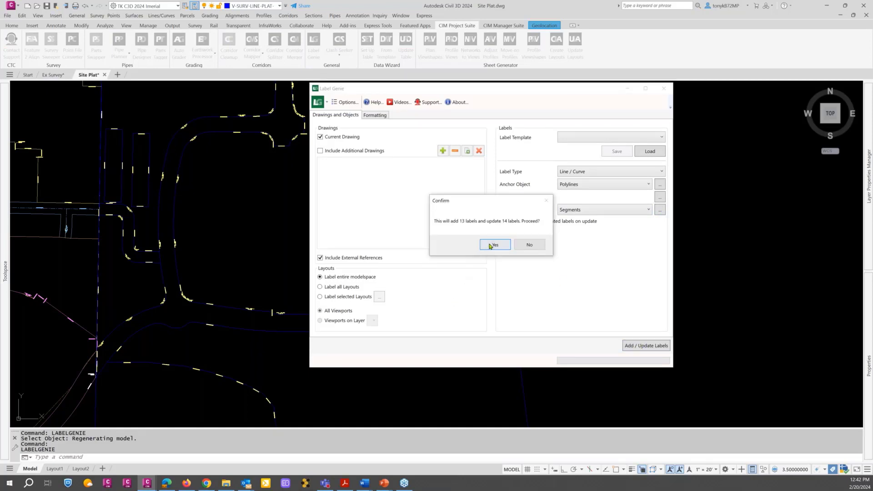
click(490, 246)
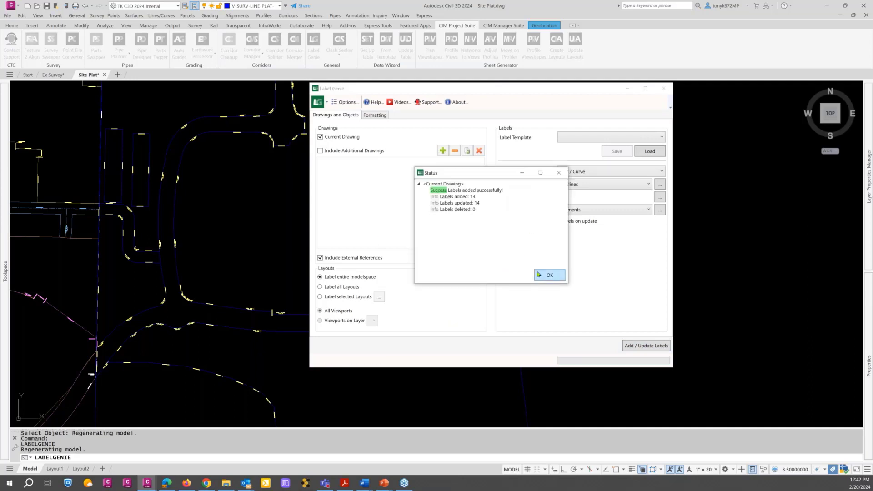
click(548, 275)
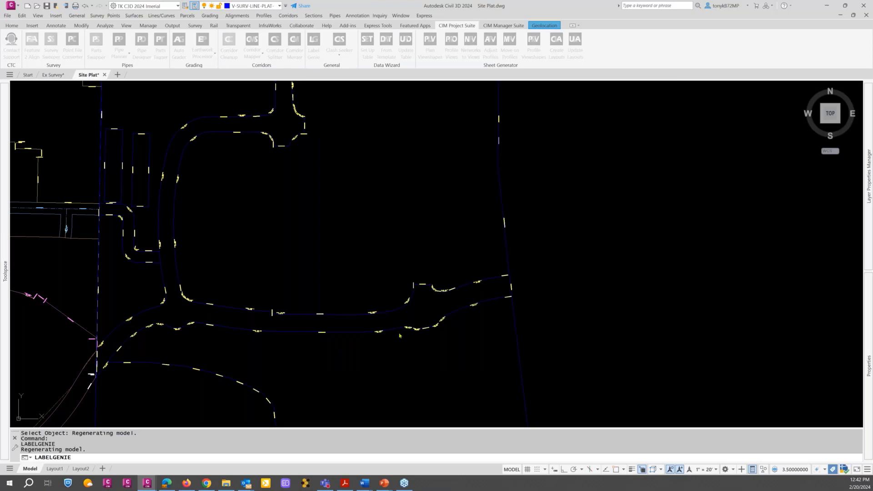
Step: Pull the N0°26'28"E 8.77' label off its short line into the open space to the west, with a leader
scroll(399, 332, up, 5)
click(335, 361)
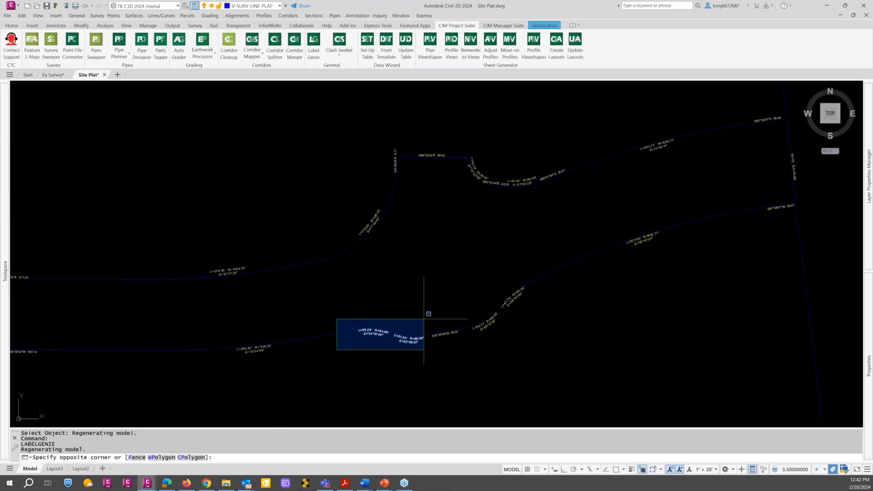
key(Escape)
scroll(378, 180, up, 5)
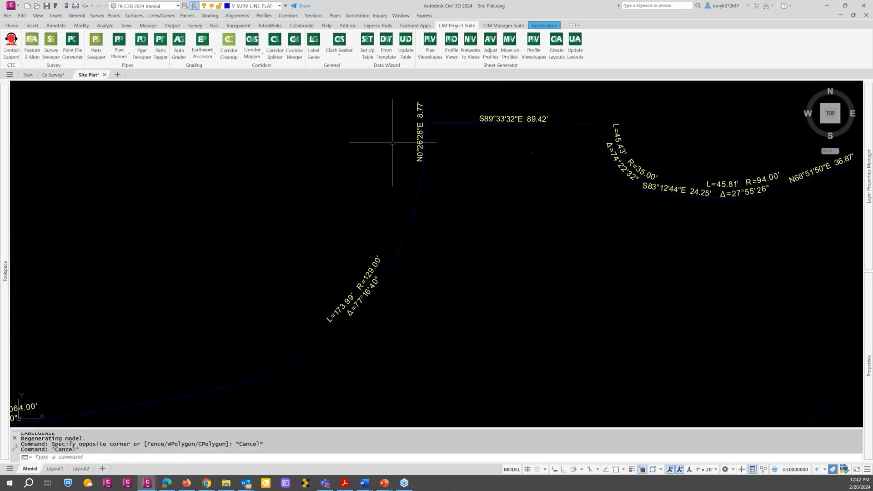
click(423, 132)
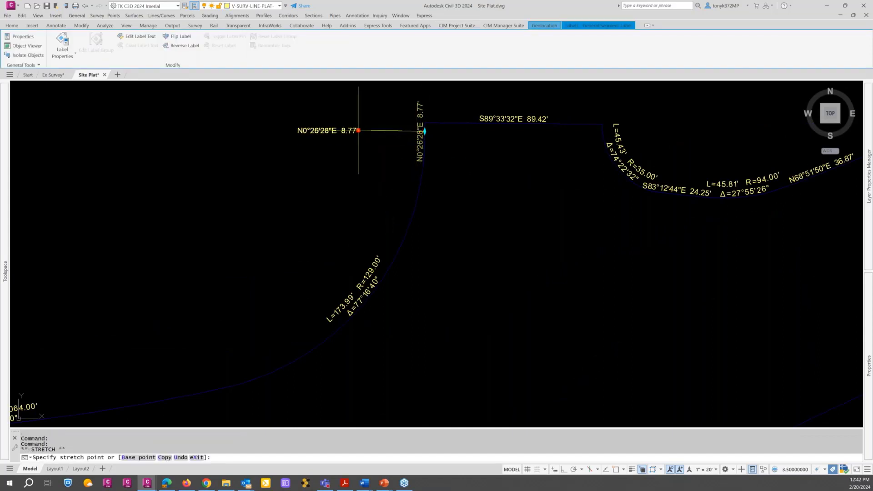
click(358, 131)
click(358, 131)
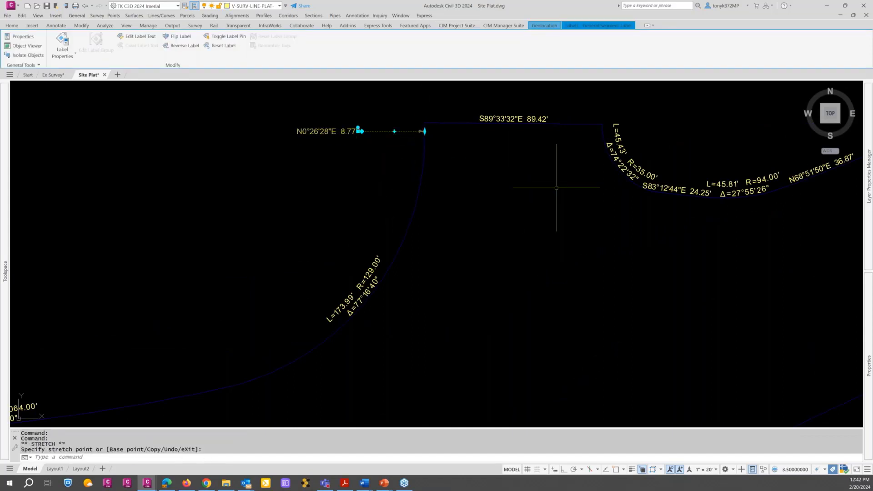
scroll(557, 188, down, 2)
key(Escape)
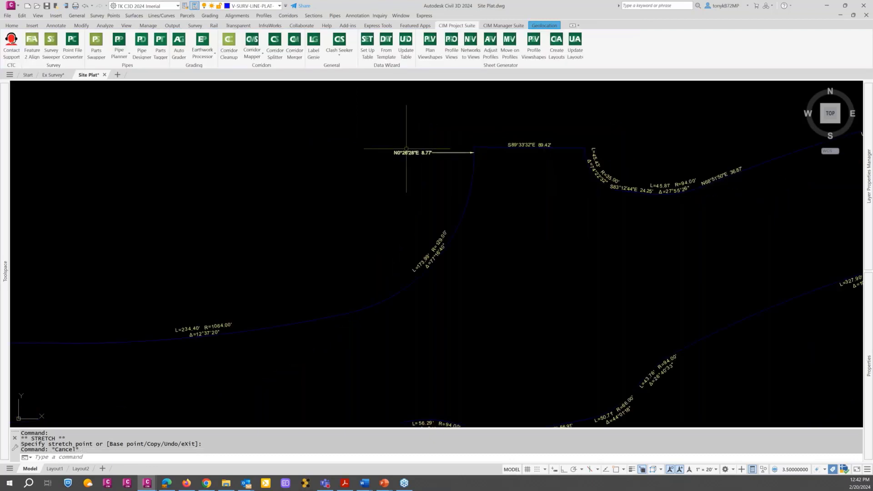
Step: Shift the pulled-out N0°26'28"E 8.77' label slightly north so its leader slopes down to the short line
click(409, 153)
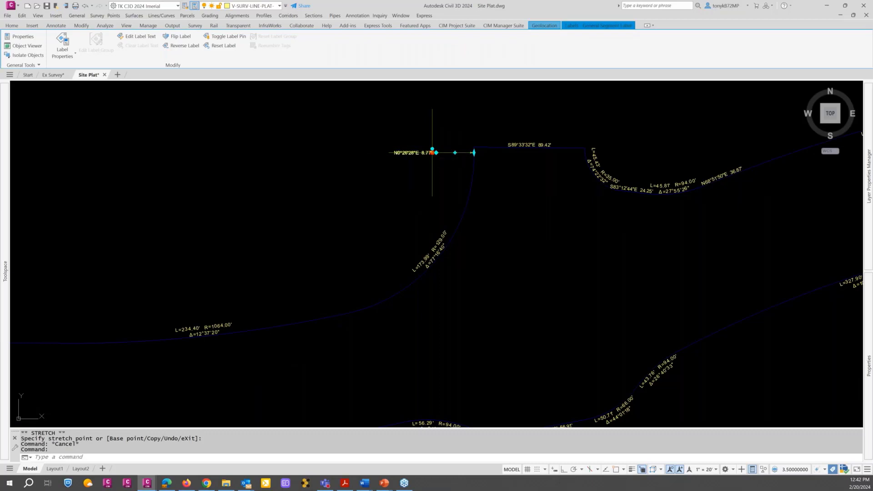
click(432, 152)
click(437, 137)
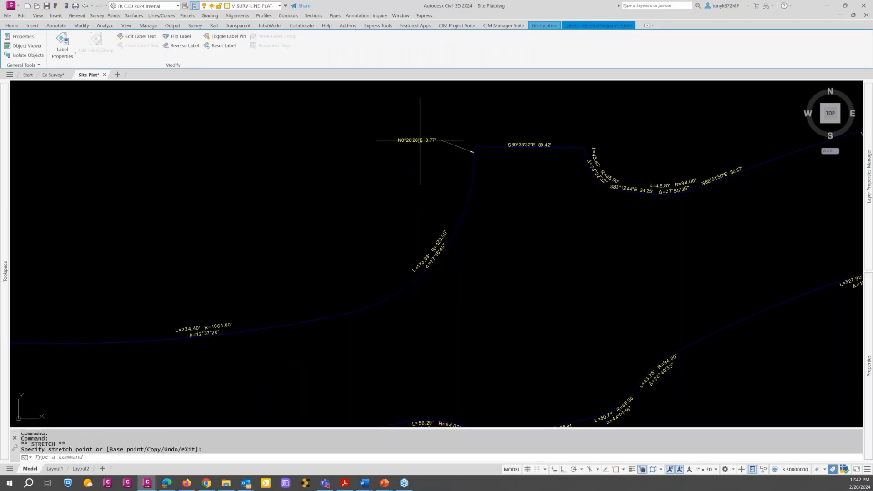
key(Escape)
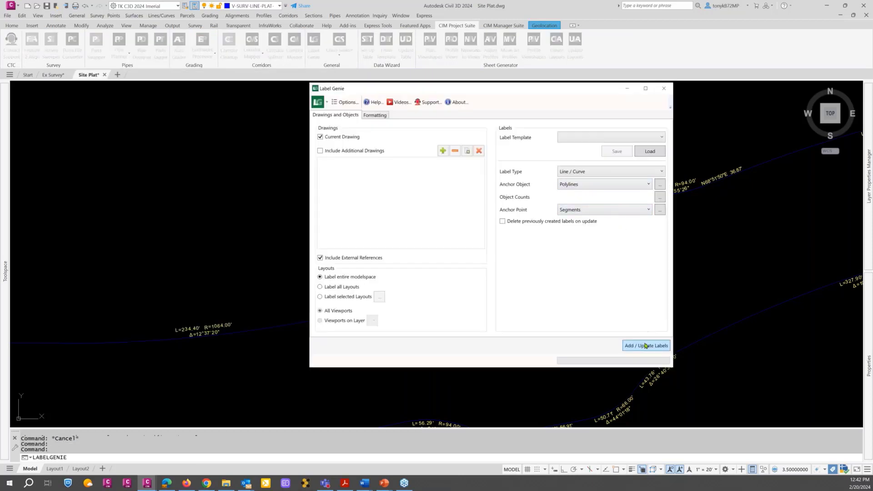
Step: Rerun Label Genie to update the existing polyline labels and check the moved label in the drawing
click(646, 347)
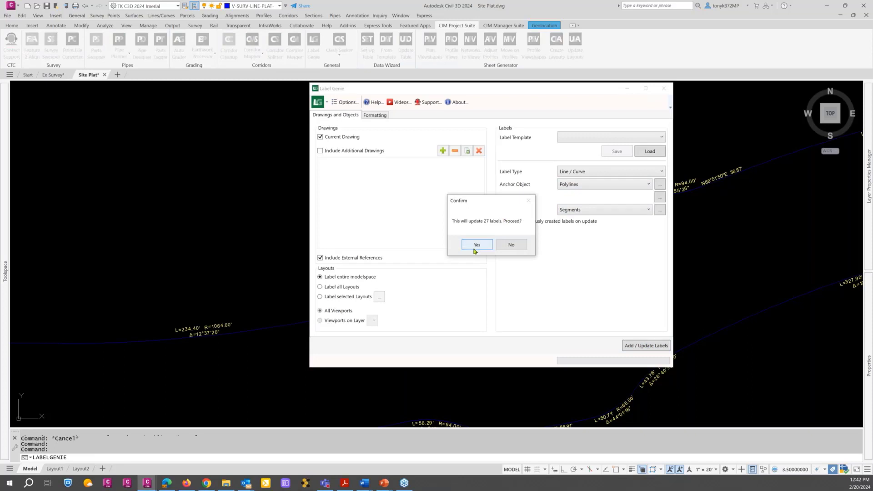
click(472, 247)
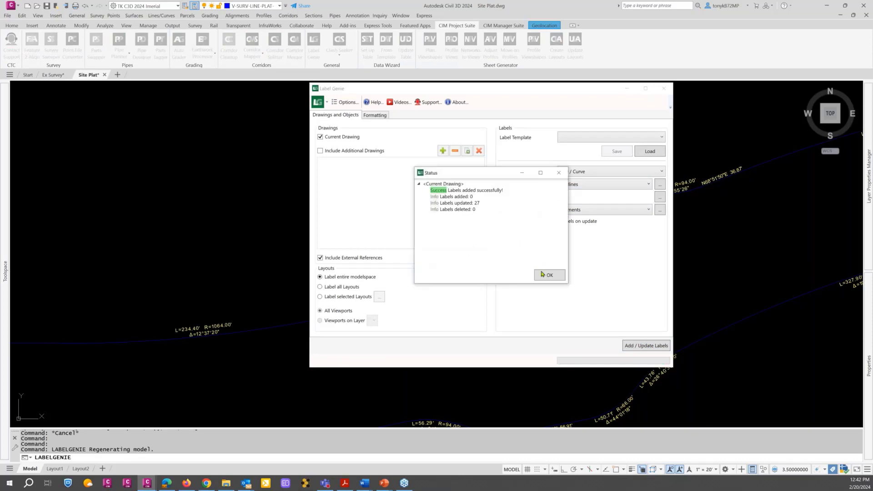
click(549, 276)
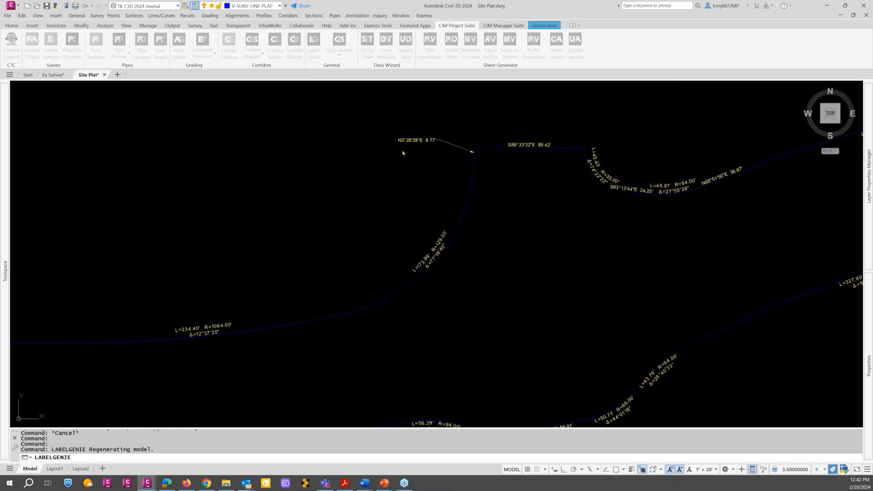
scroll(437, 174, down, 3)
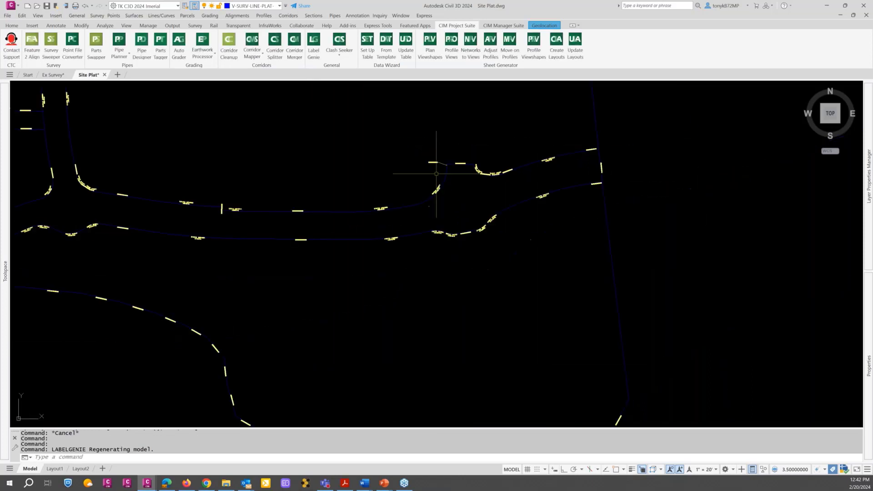
Step: Examine the line and curve labels along the plat's west boundary, the internal roads and the east boundary
scroll(437, 174, down, 4)
middle_drag(424, 220, 476, 243)
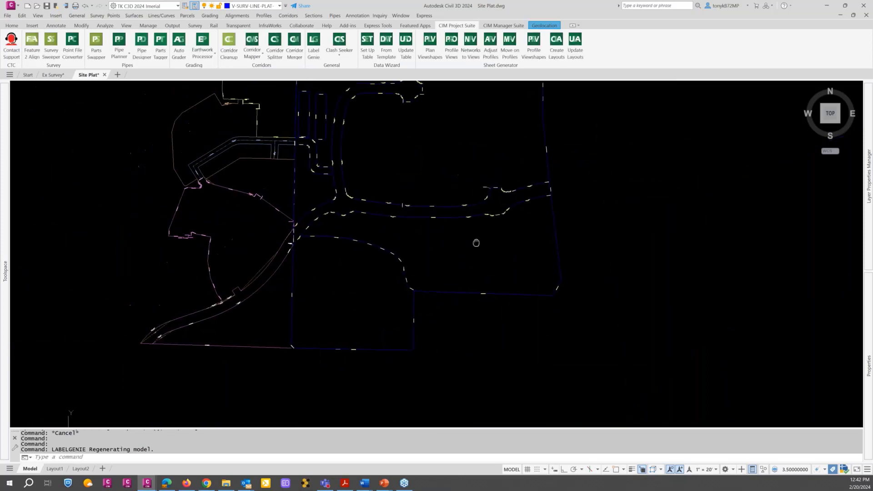
key(Escape)
scroll(291, 233, up, 4)
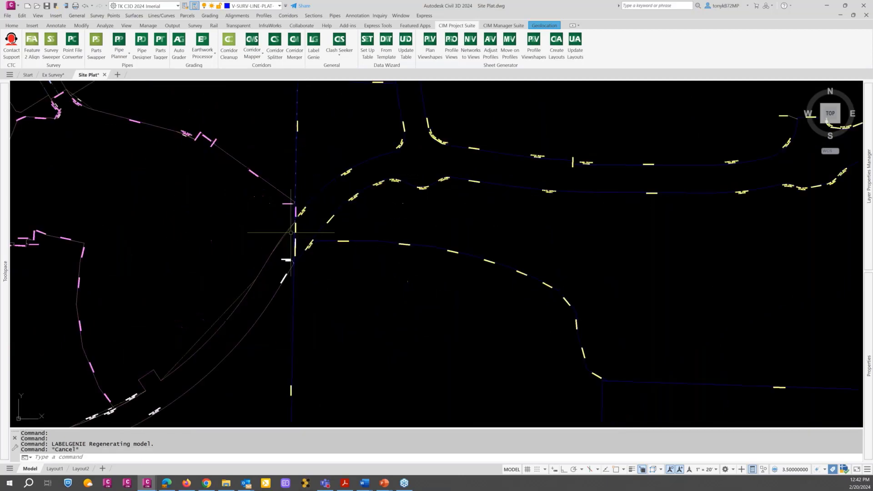
scroll(331, 309, down, 4)
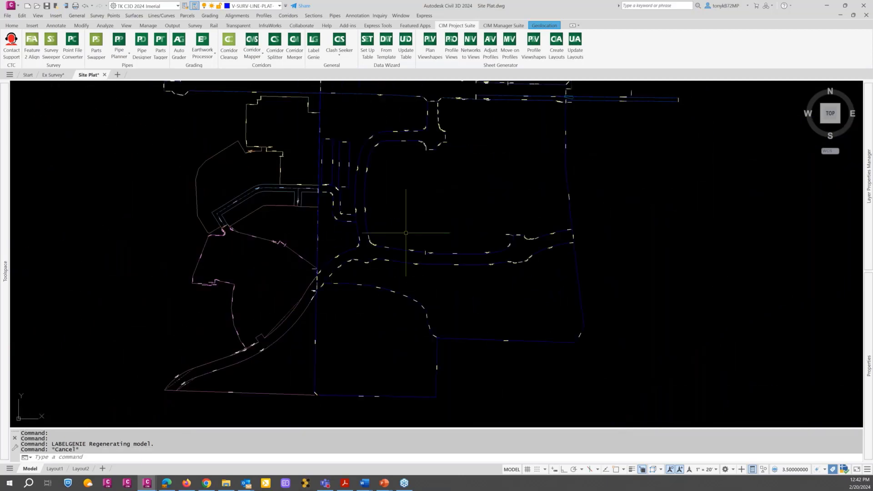
middle_drag(552, 176, 507, 209)
scroll(520, 183, up, 5)
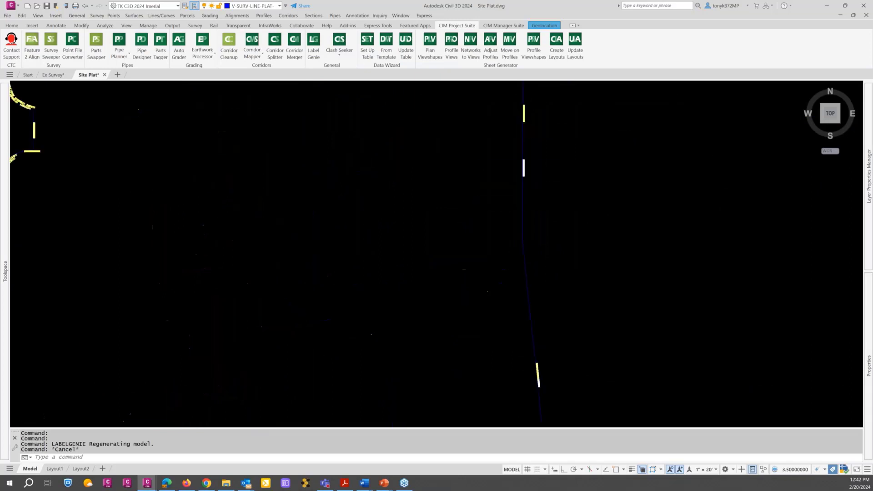
scroll(532, 164, up, 2)
key(Escape)
key(Escape)
text(e)
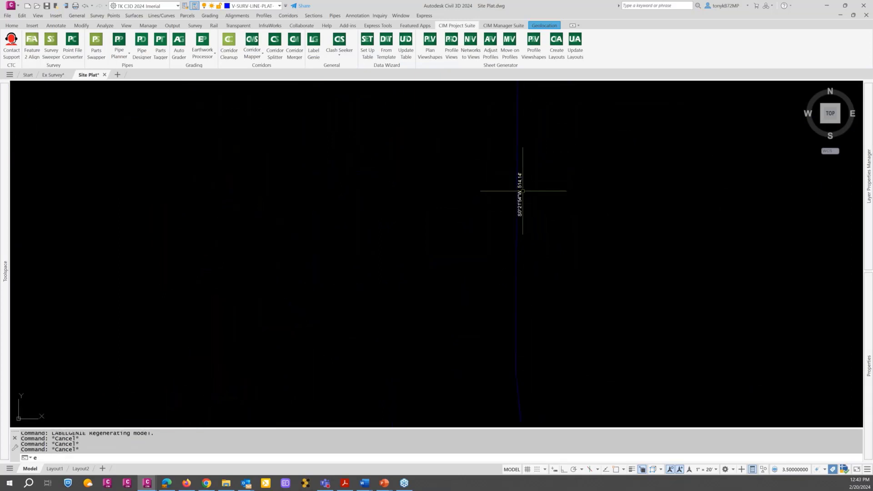
key(Return)
click(516, 201)
key(Escape)
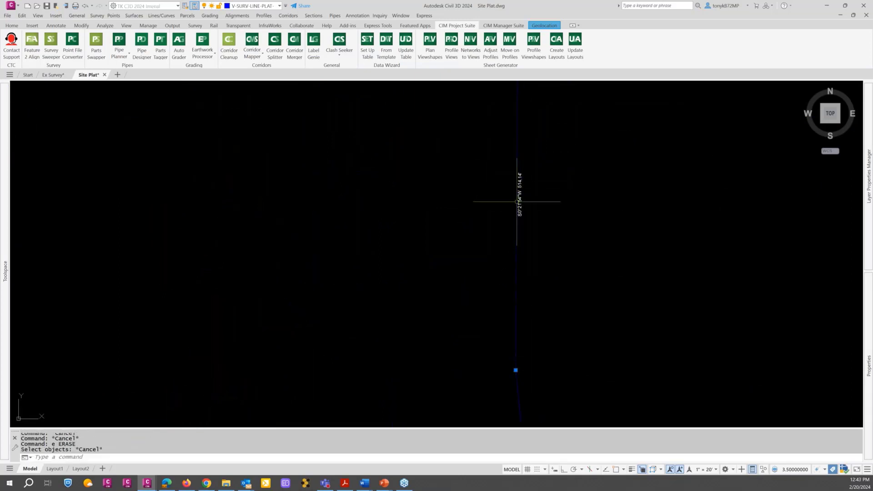
key(Escape)
key(Escape)
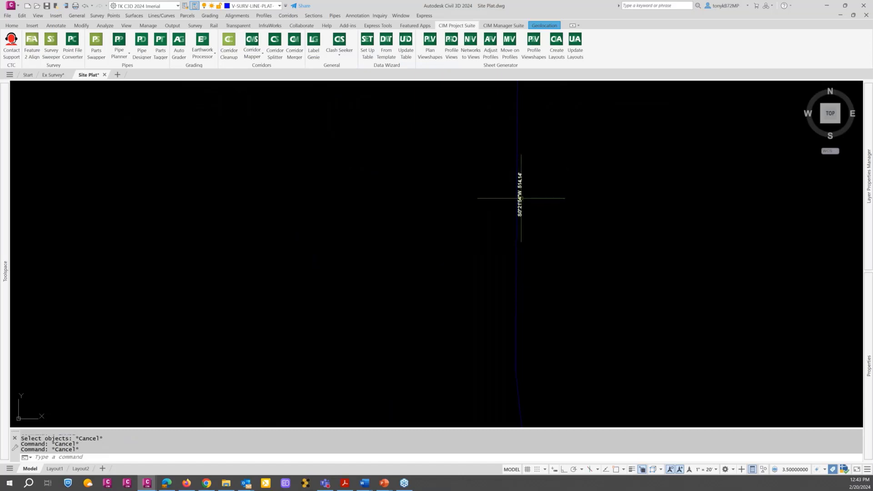
Step: Select all labels similar to the S0°21'54"W 514.14' label on the east boundary and check where they lie, without keeping the selection
click(520, 196)
right_click(522, 198)
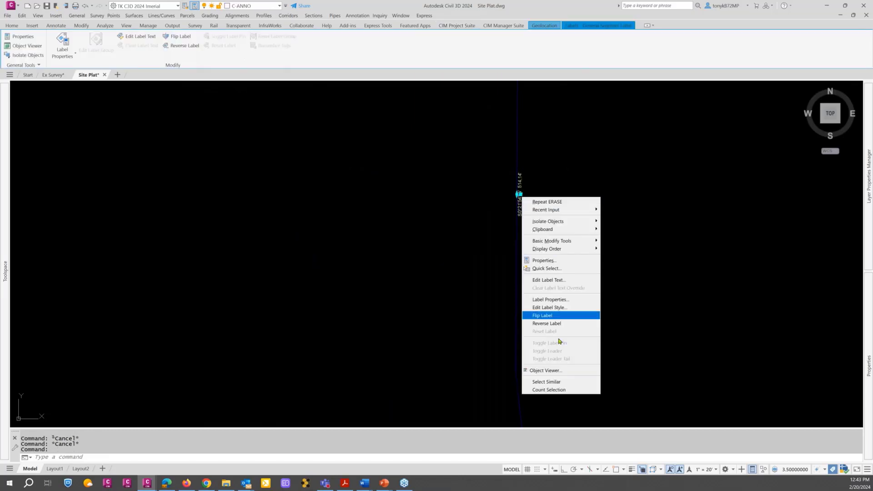
click(553, 383)
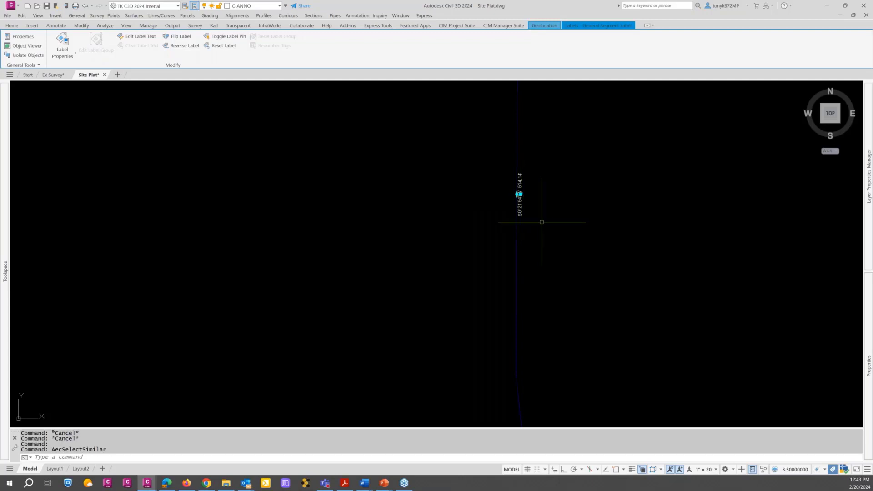
scroll(534, 227, down, 5)
scroll(528, 249, up, 1)
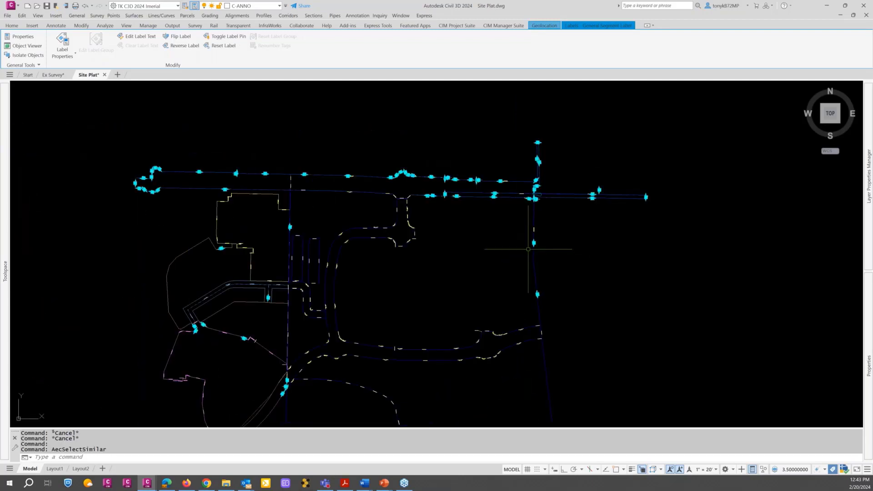
key(Escape)
key(Escape)
scroll(541, 240, up, 3)
key(Escape)
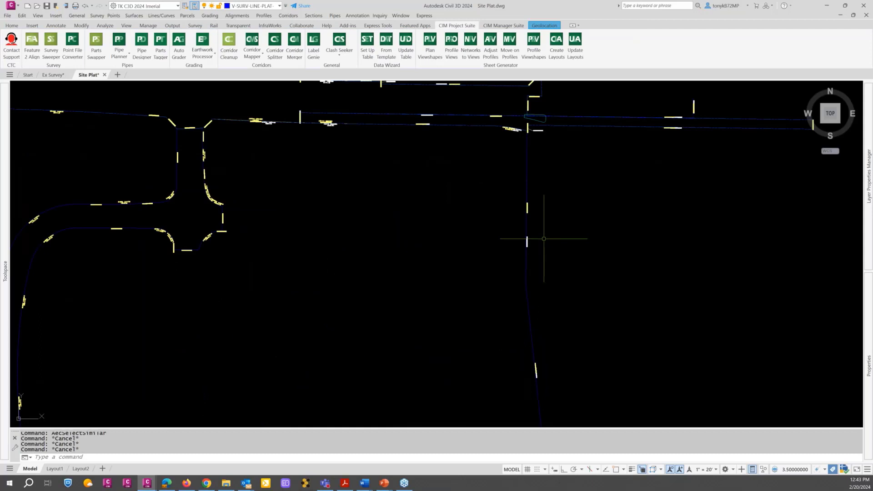
Step: Review the labels between the north road and the east boundary, and check the whole plat's overall labeling
scroll(351, 155, up, 2)
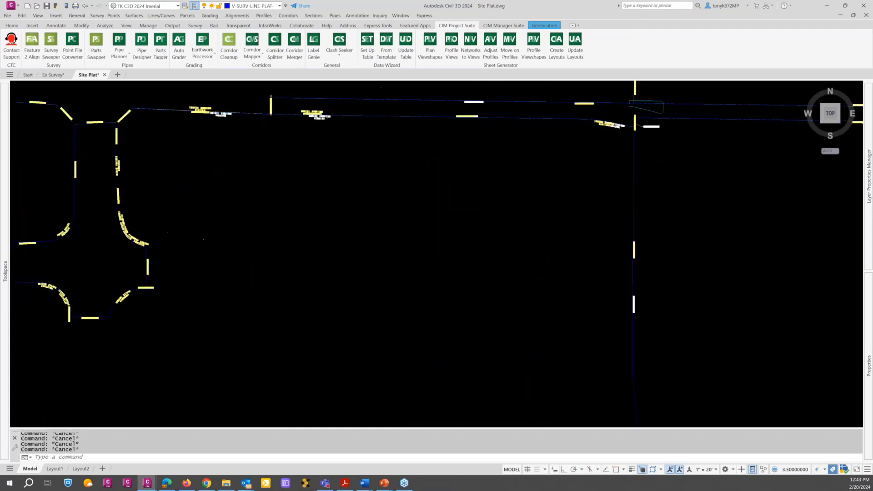
scroll(347, 133, down, 5)
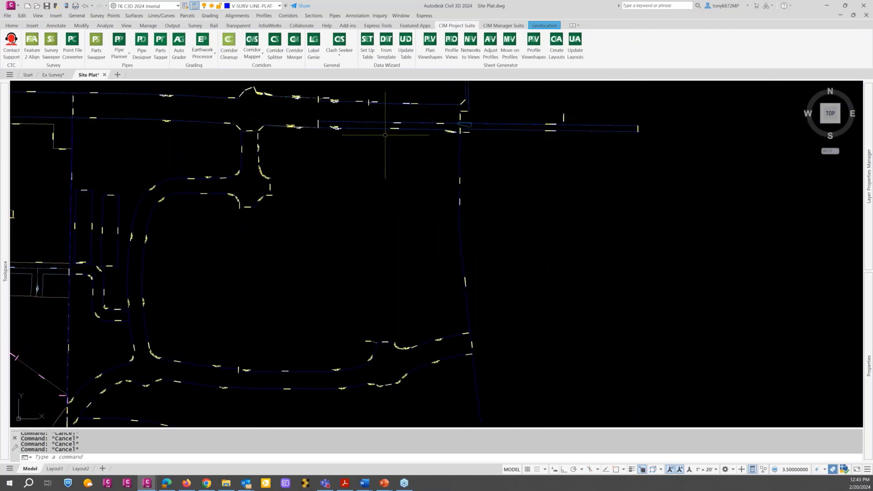
scroll(385, 142, down, 2)
middle_drag(391, 169, 503, 172)
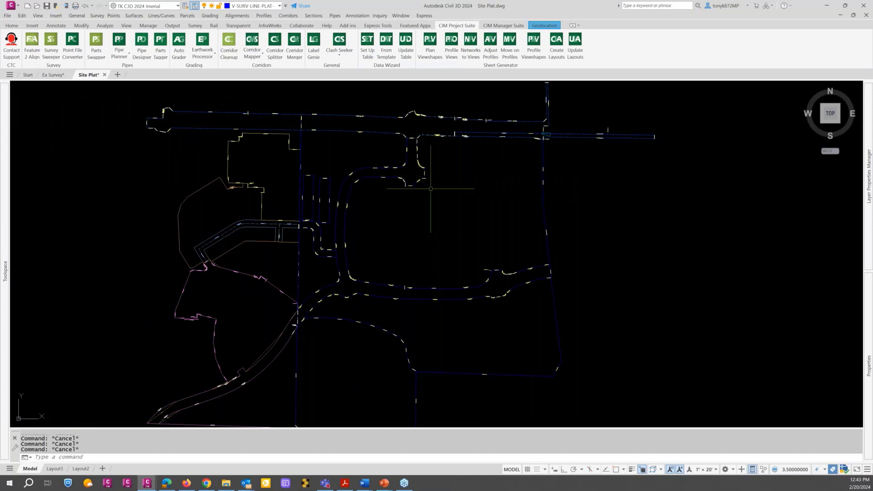
scroll(447, 205, down, 2)
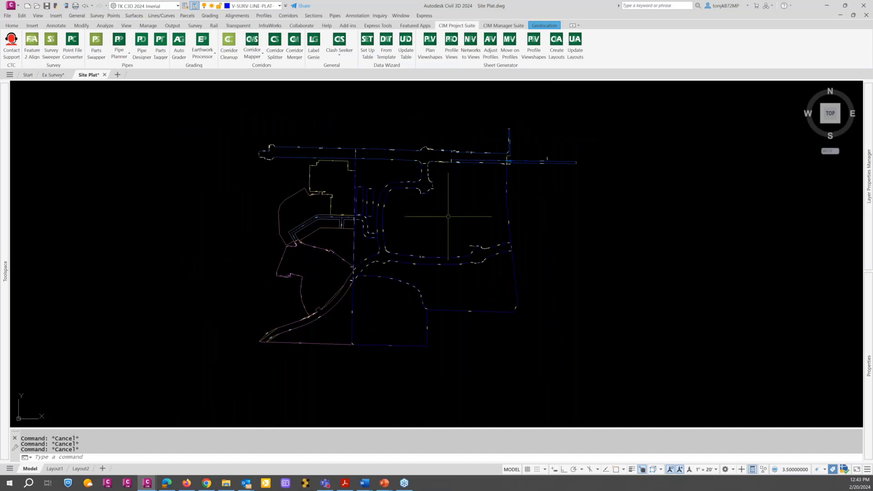
middle_drag(445, 220, 463, 224)
scroll(462, 224, up, 2)
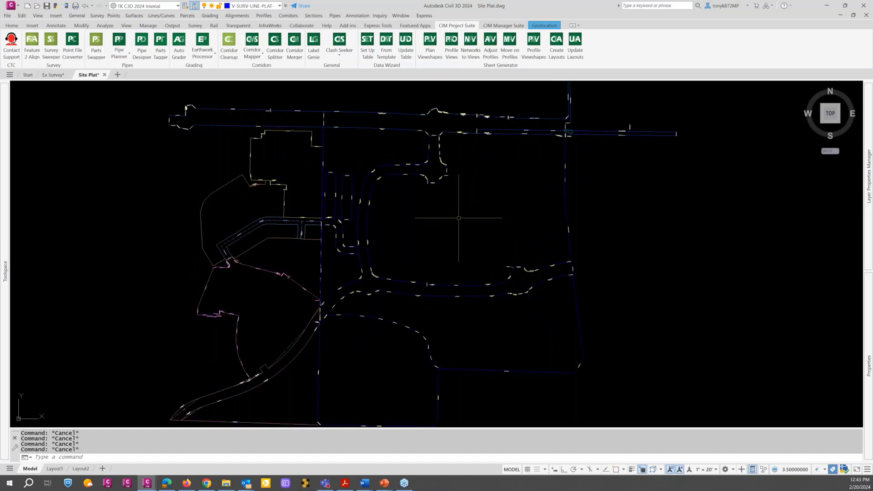
Step: Switch to the Ex Survey drawing and examine the hatched tree areas, their tree point labels and the overall survey
click(53, 77)
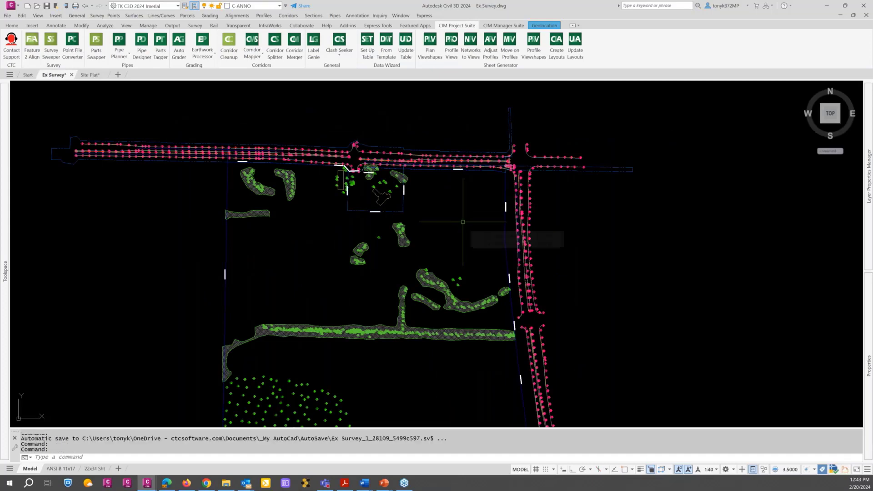
middle_drag(467, 224, 427, 193)
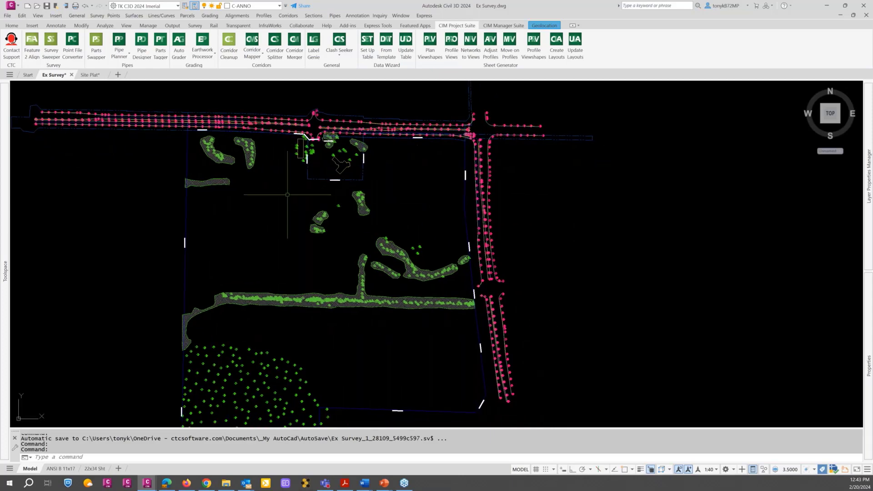
scroll(214, 154, up, 4)
scroll(212, 154, up, 5)
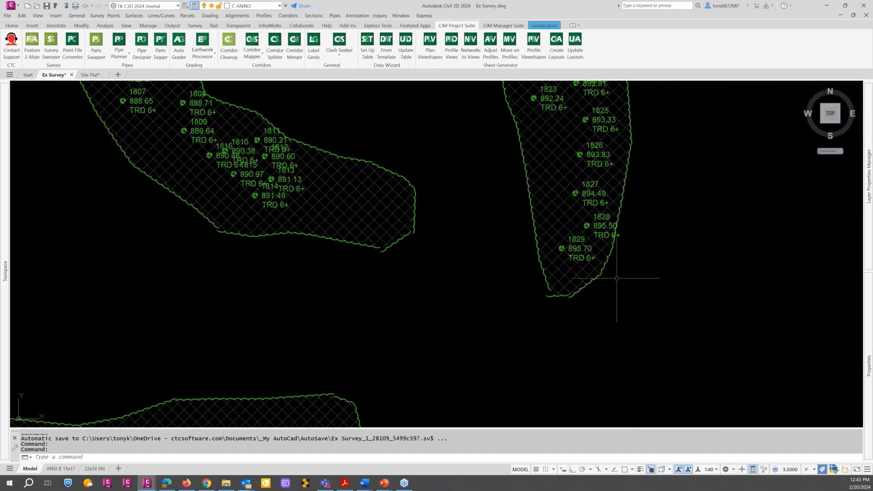
scroll(619, 273, down, 2)
middle_drag(608, 273, 421, 279)
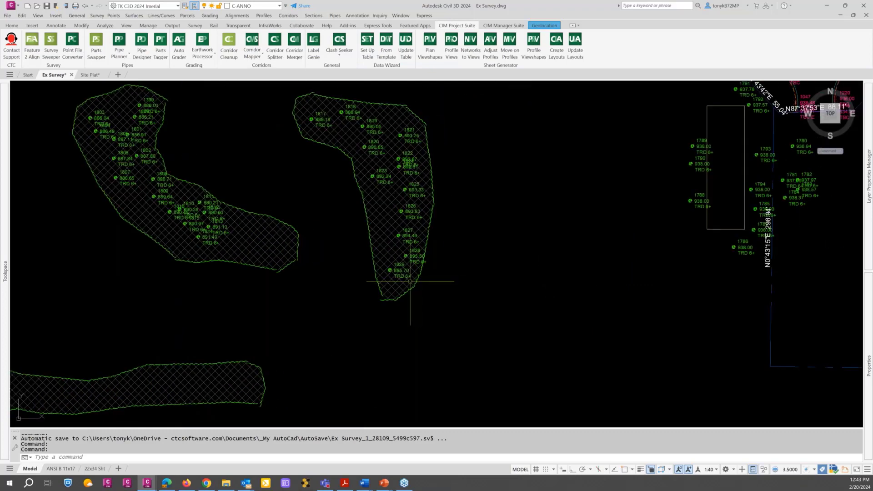
scroll(413, 279, up, 4)
scroll(409, 273, down, 3)
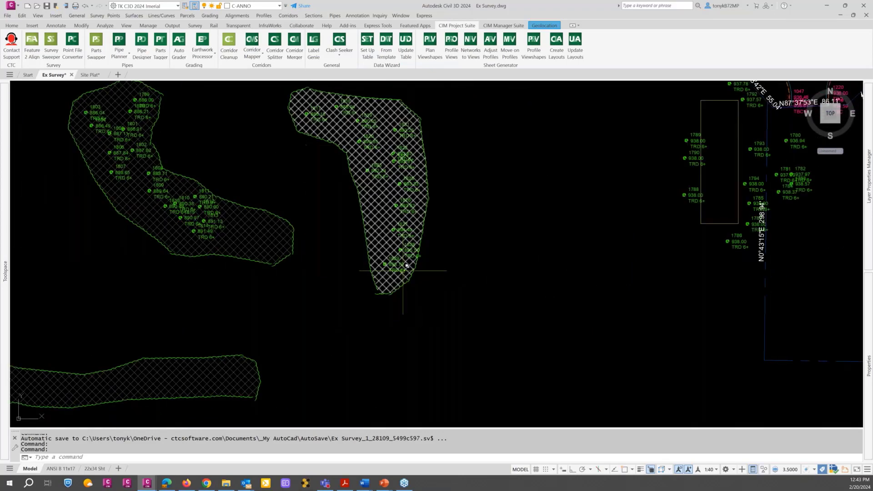
scroll(464, 279, down, 2)
key(Escape)
key(Escape)
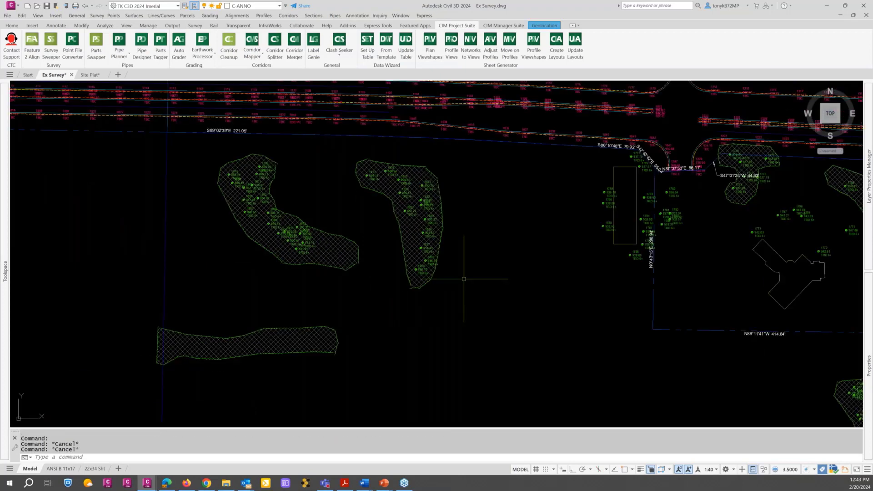
scroll(464, 279, down, 5)
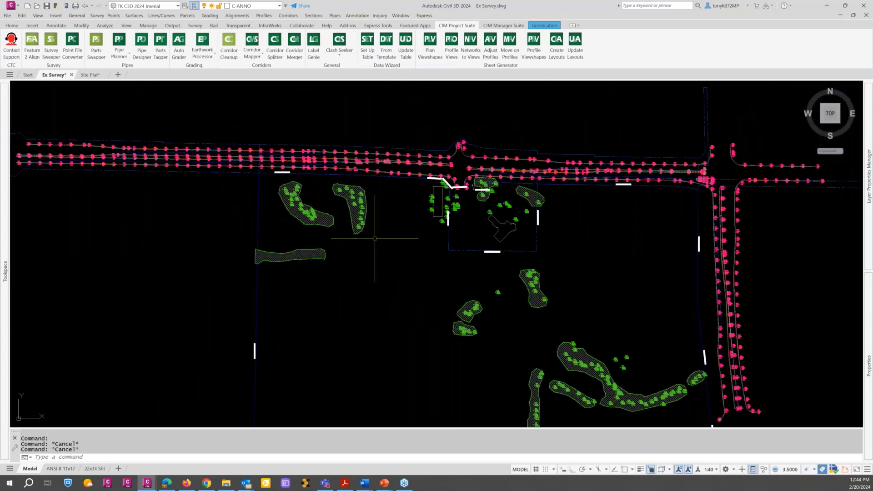
key(Escape)
scroll(382, 241, down, 2)
middle_drag(383, 258, 352, 178)
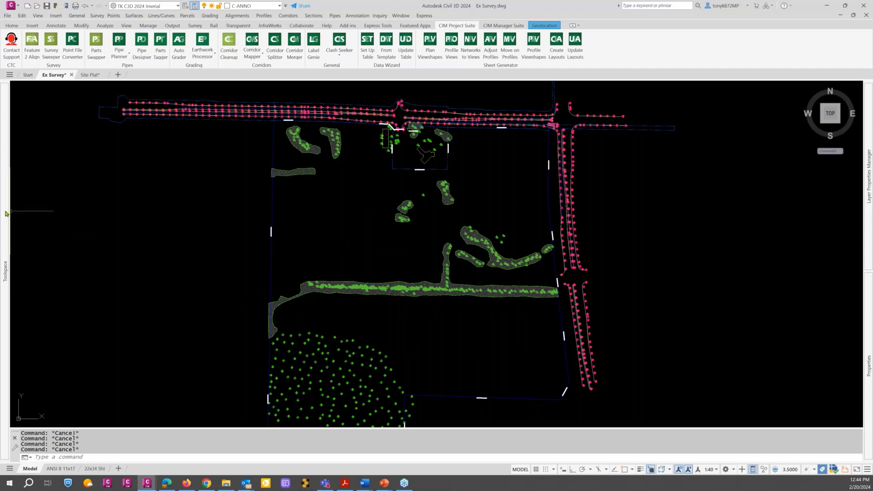
Step: Open the properties of the Point Groups collection and make Tree No Label the first group in the display order
mouse_move(5, 212)
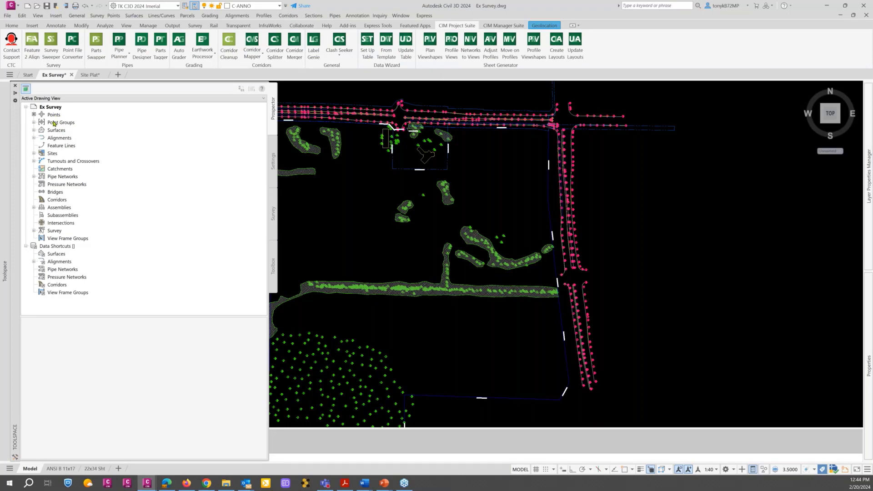
click(33, 123)
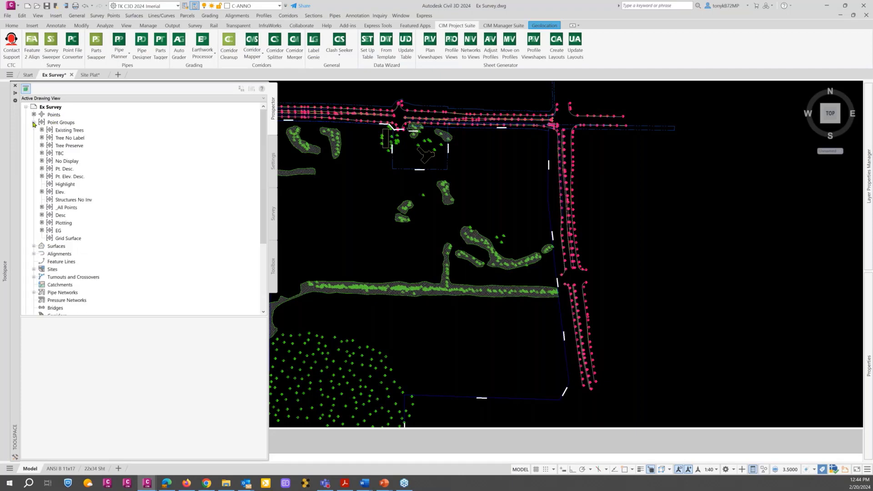
click(70, 138)
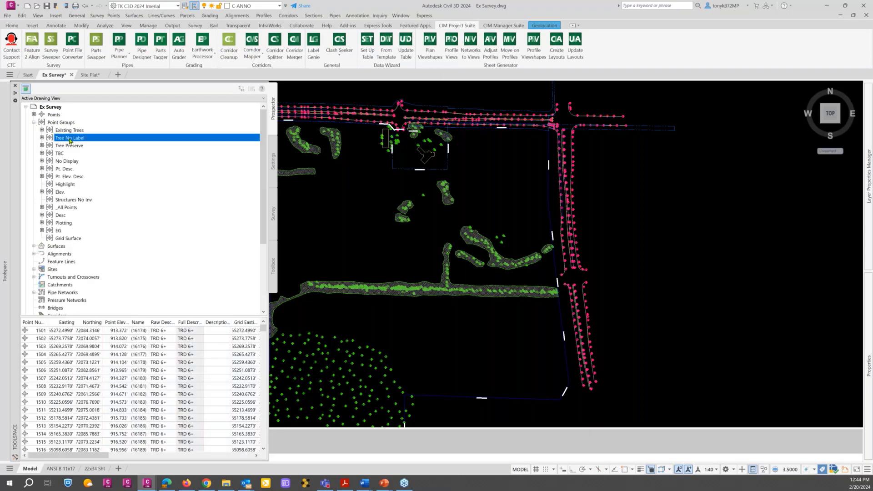
click(69, 124)
right_click(76, 123)
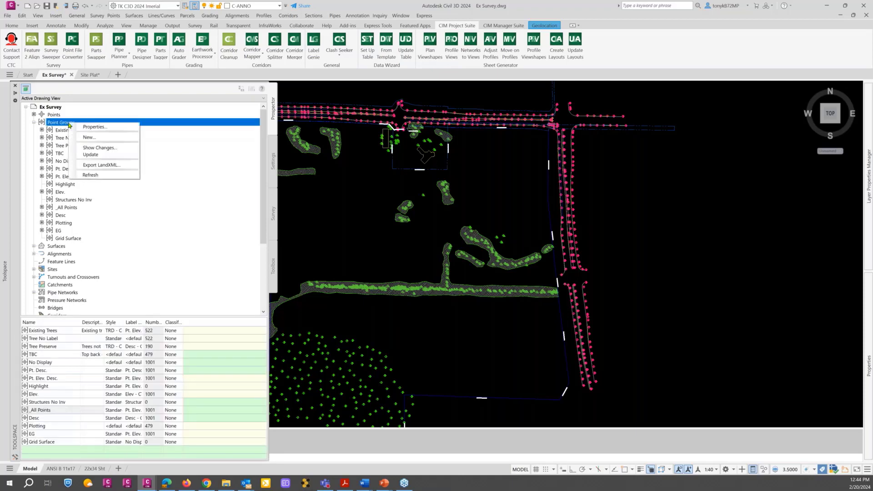
click(96, 127)
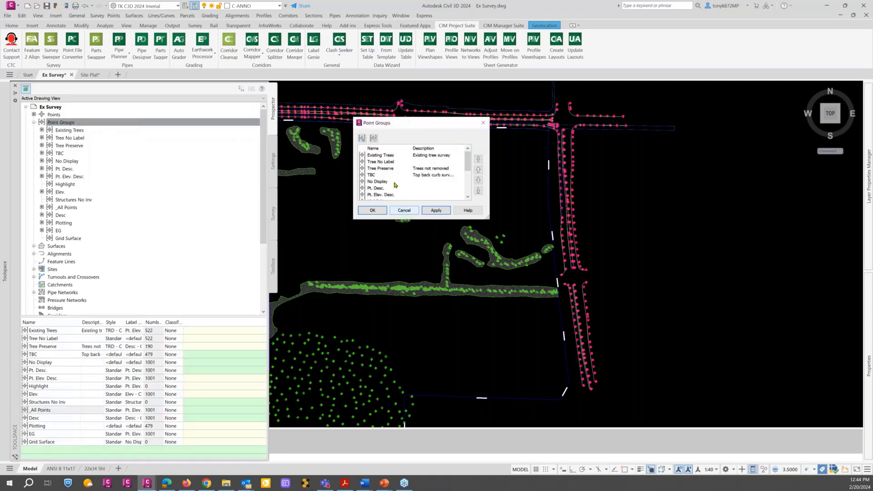
click(381, 162)
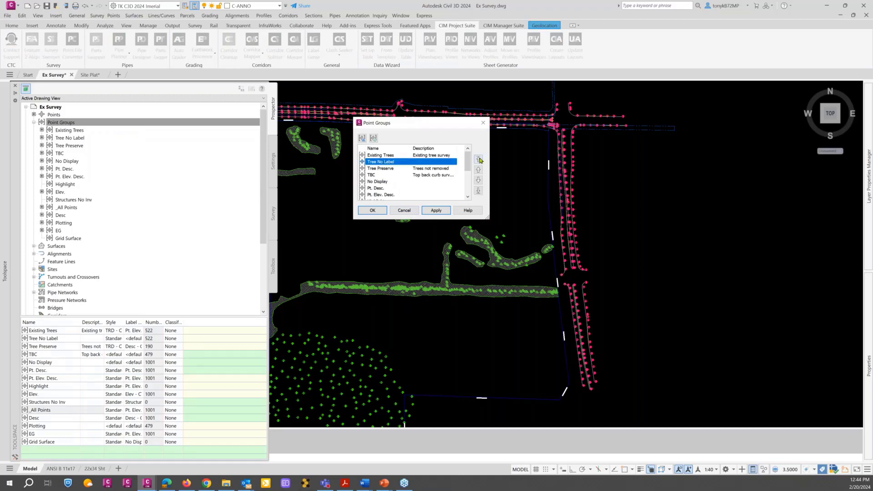
click(478, 159)
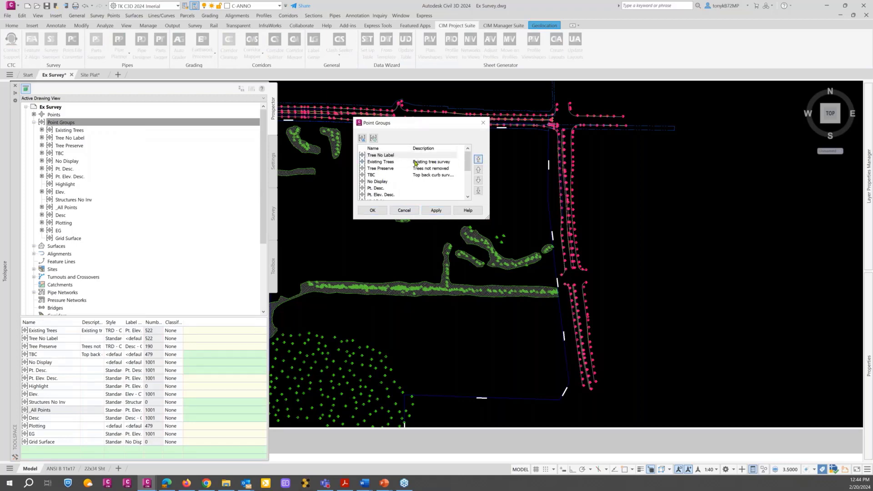
Step: Raise the No Display point group to just below Tree No Label and apply the new point group order
click(381, 182)
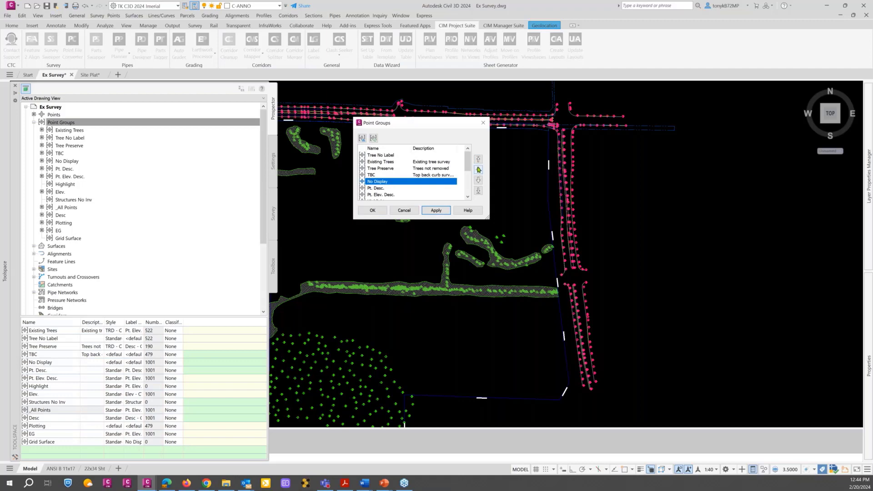
click(479, 170)
click(479, 170)
click(478, 170)
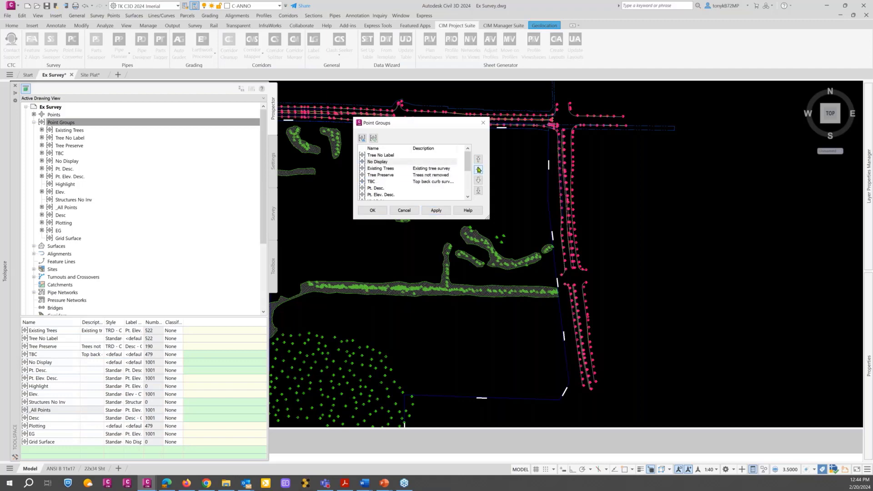
click(373, 210)
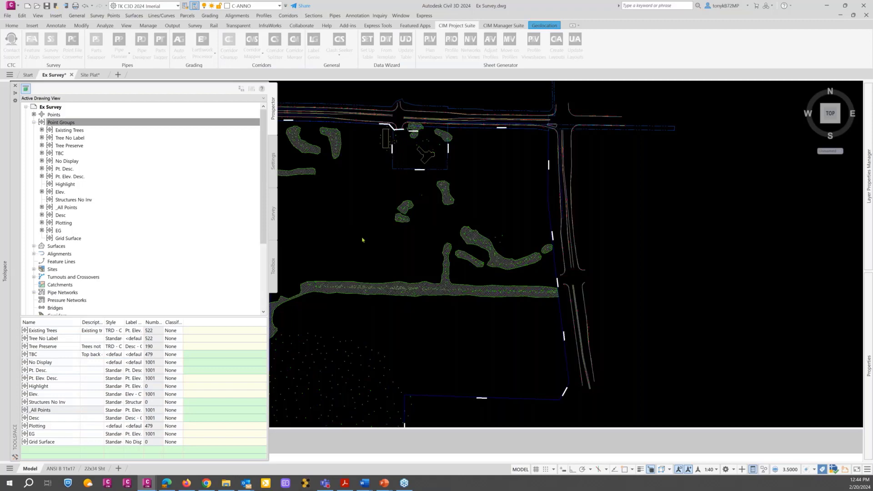
key(Escape)
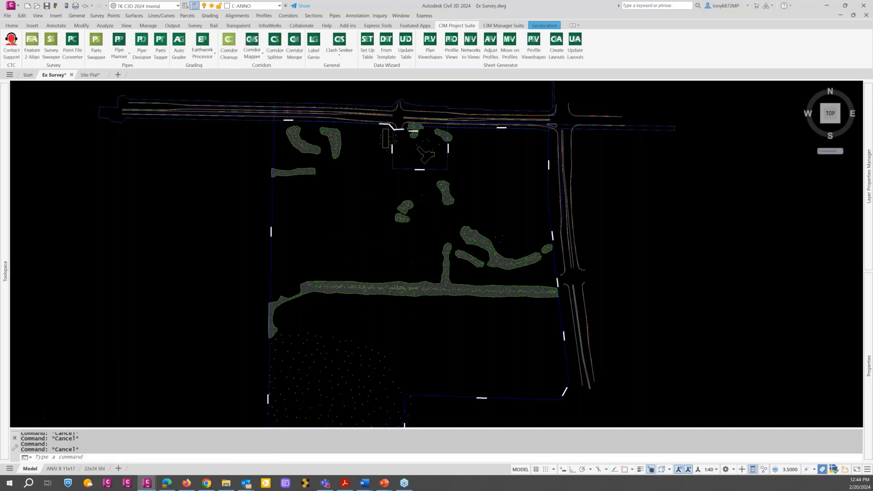
Step: Examine the unlabeled tree points and hatched tree areas around the middle of the survey and across the whole site
scroll(399, 201, up, 6)
scroll(390, 173, down, 3)
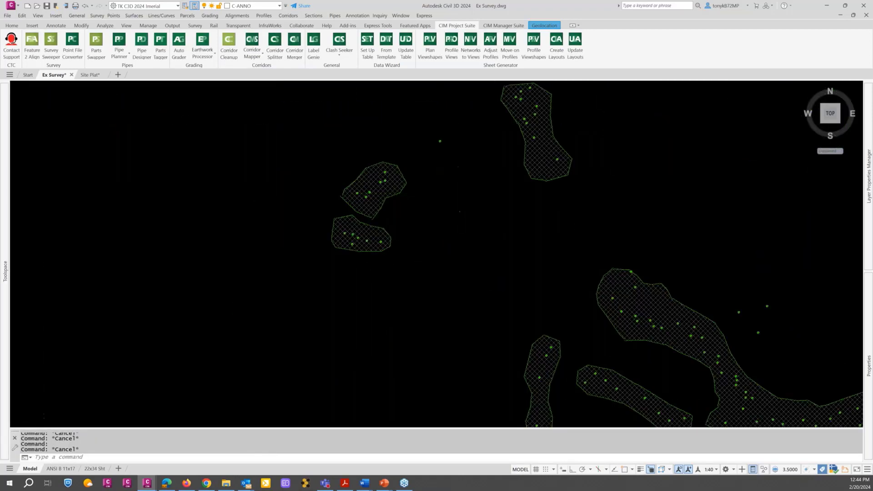
scroll(453, 146, up, 2)
scroll(452, 166, down, 8)
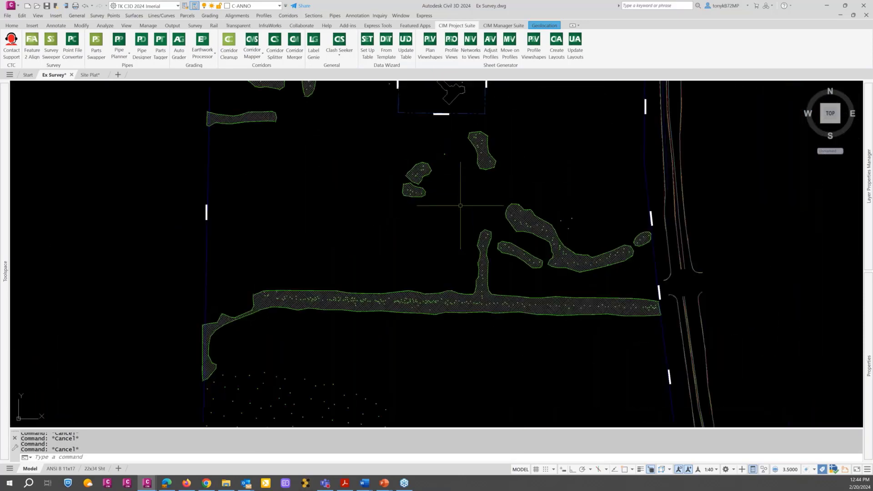
middle_drag(442, 207, 297, 224)
scroll(302, 178, up, 6)
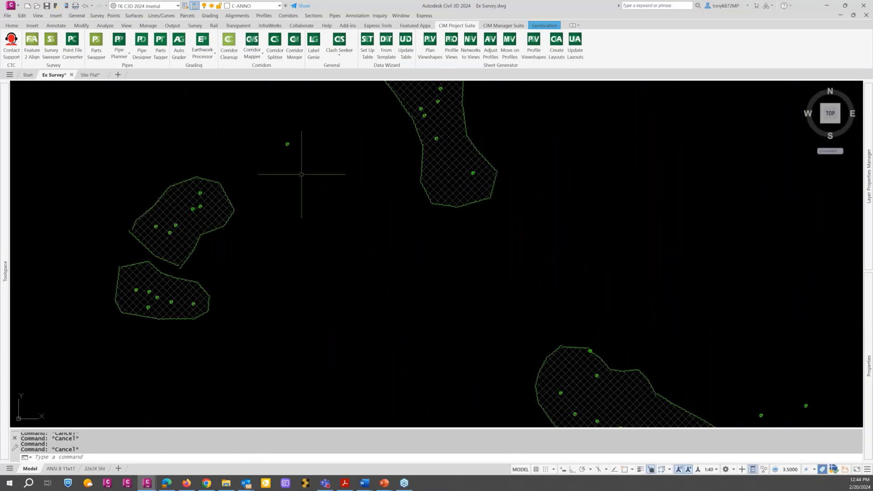
scroll(300, 176, down, 7)
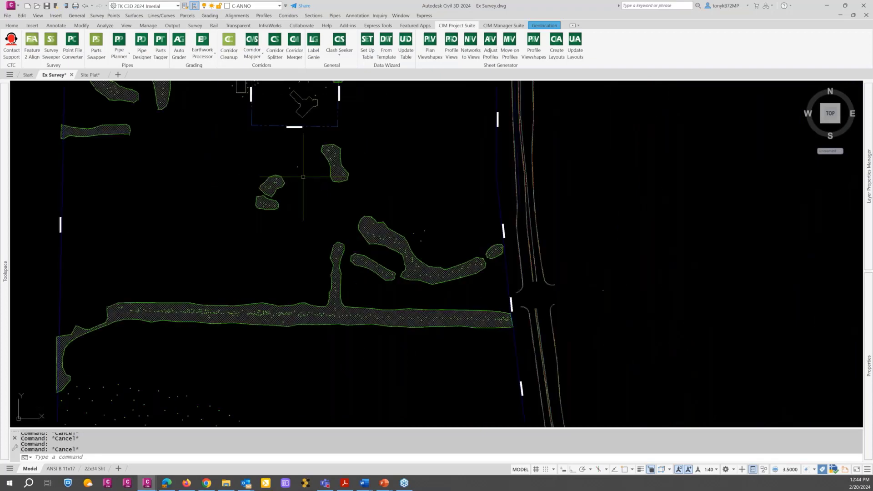
scroll(321, 188, down, 2)
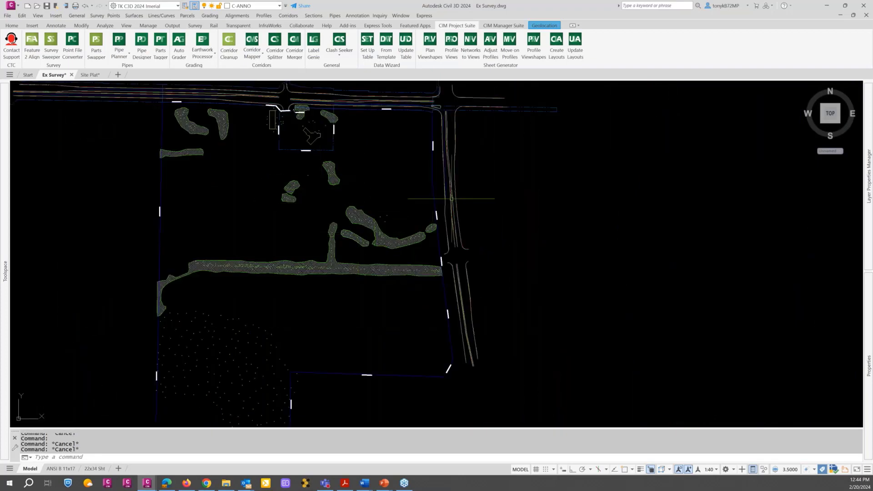
key(Escape)
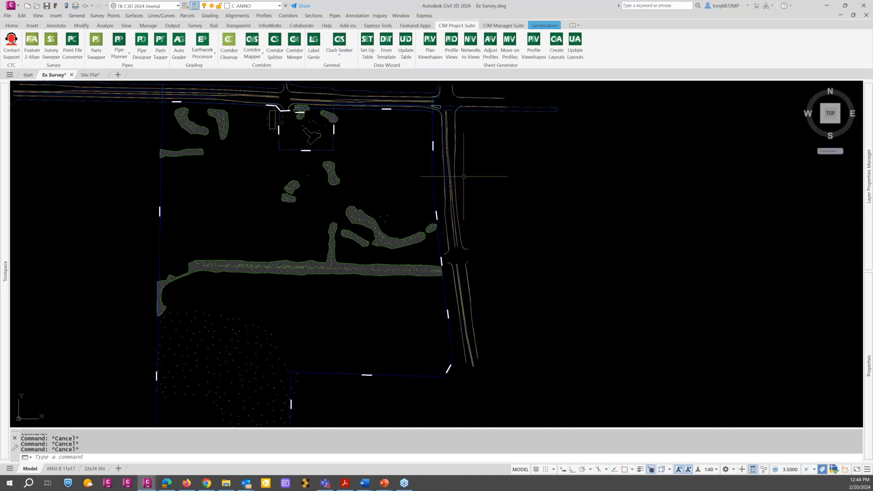
Step: Start the Data Wizard and load the PS Removals Legend.DWizTemplate template
click(368, 44)
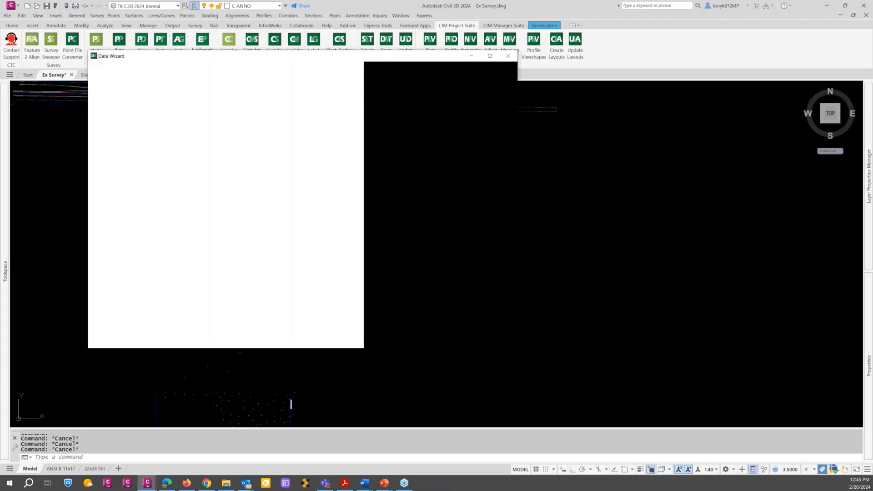
drag(412, 59, 558, 62)
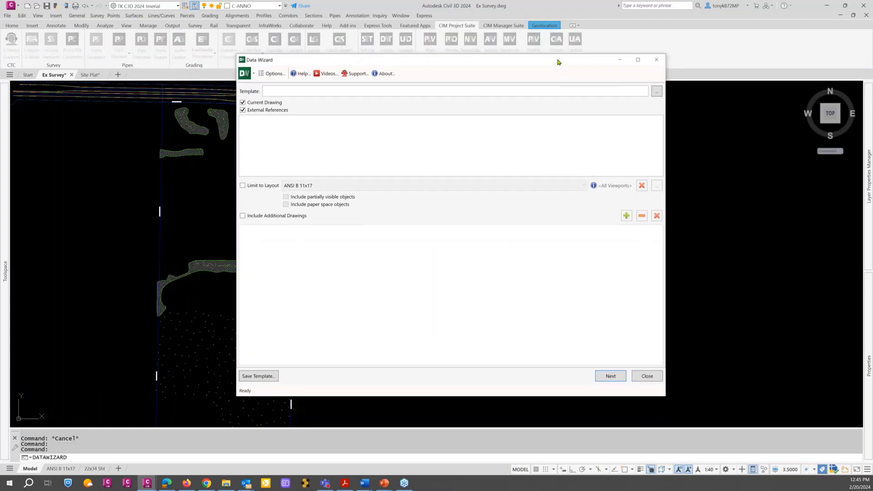
click(657, 93)
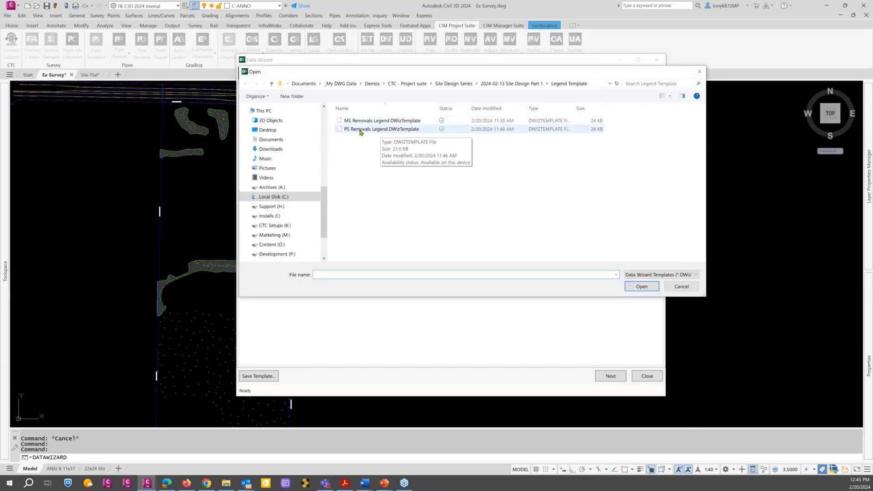
click(361, 131)
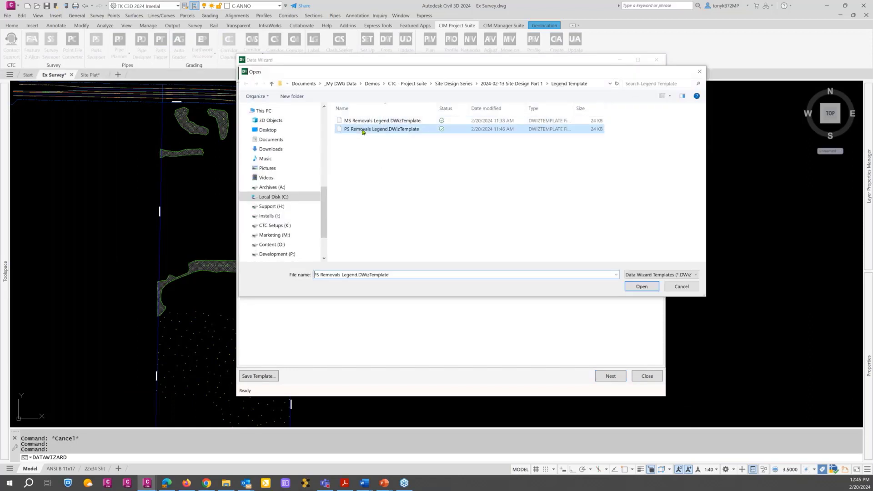
click(640, 286)
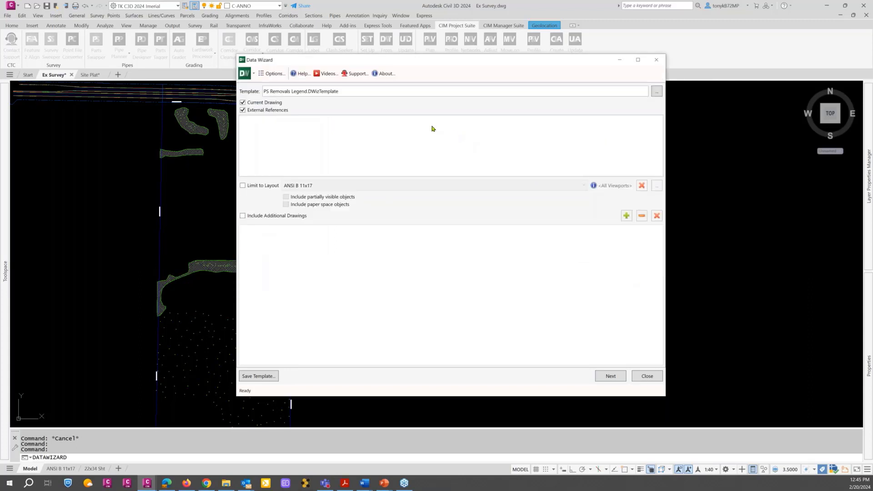
Step: Review the general options of the Data Wizard
click(273, 74)
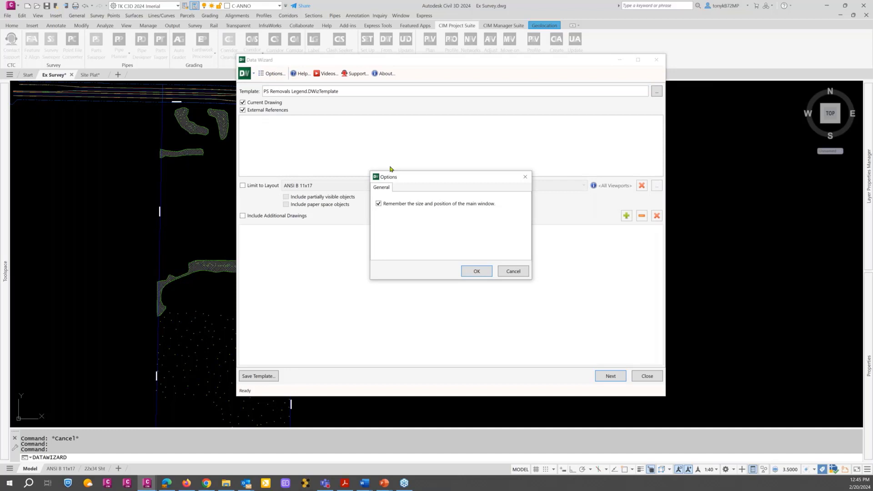
drag(402, 177, 386, 167)
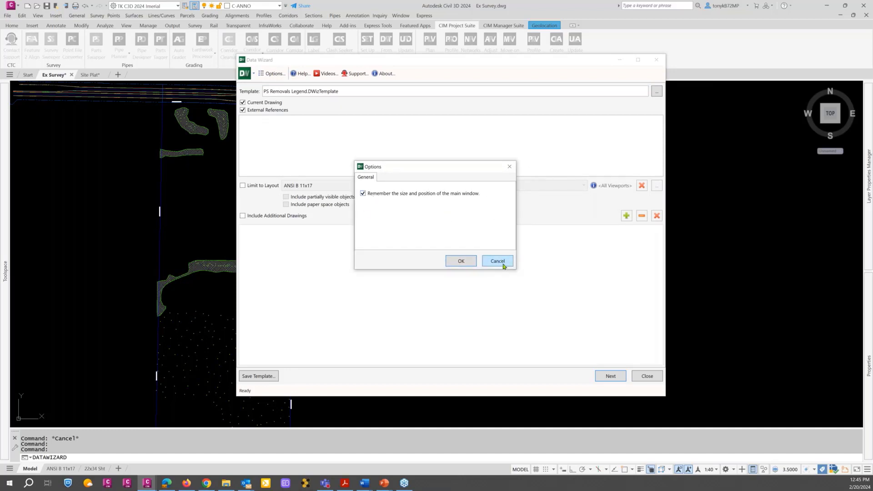
click(498, 261)
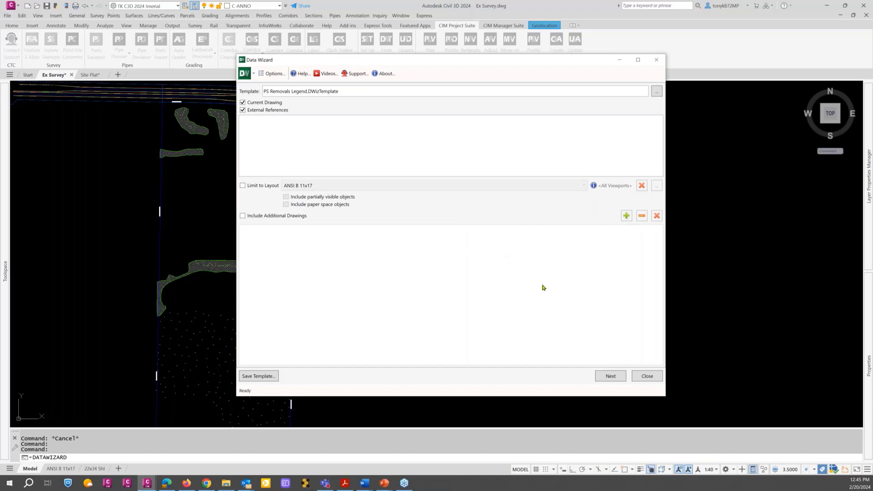
Step: Proceed to the object type selection and refresh the item counts from the drawing
click(610, 377)
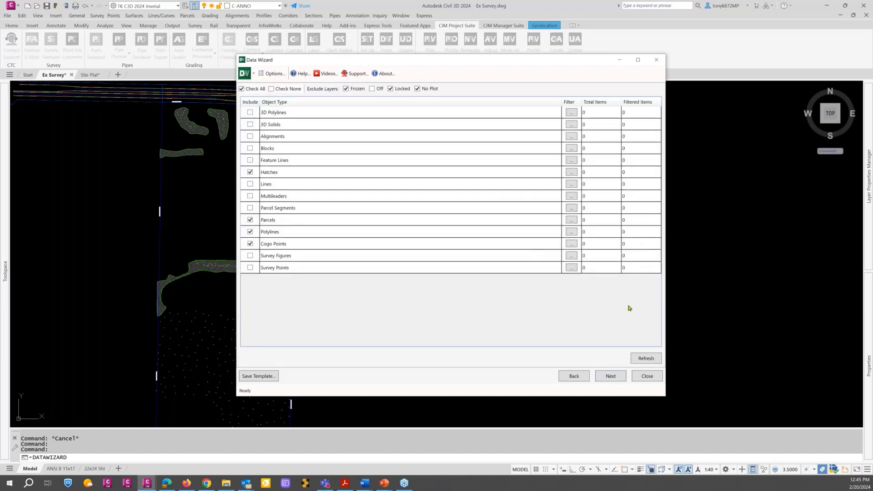
click(646, 359)
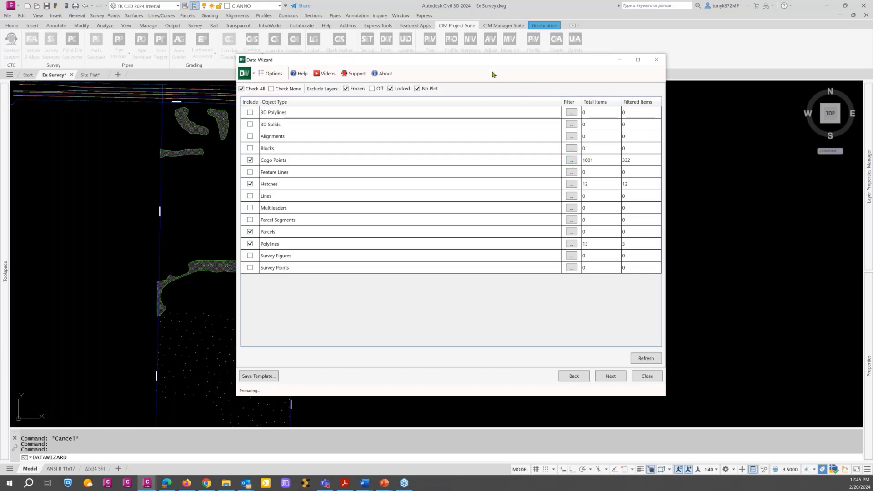
drag(485, 63, 493, 83)
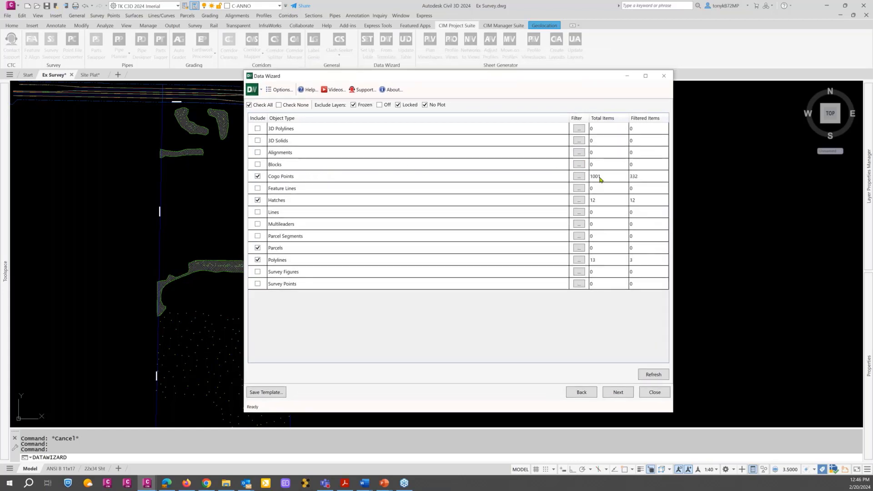
Step: Review the Cogo Points object filters and the point entries they pass on for extraction
click(578, 177)
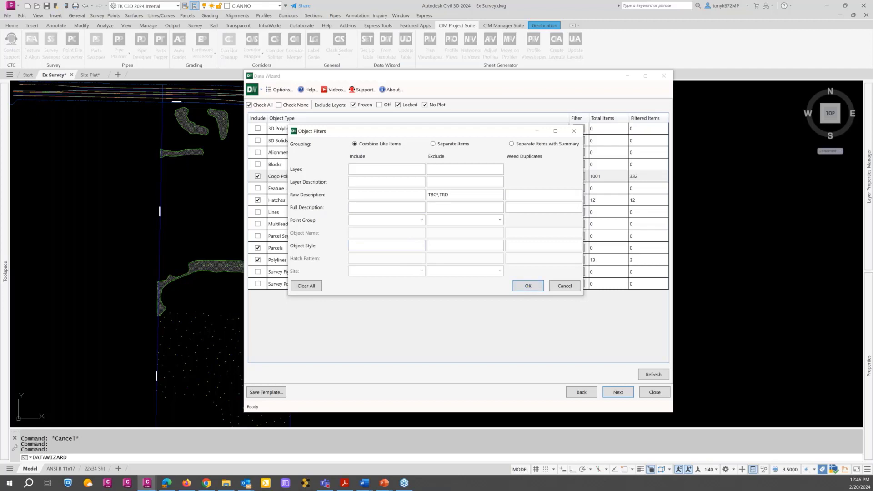
click(528, 286)
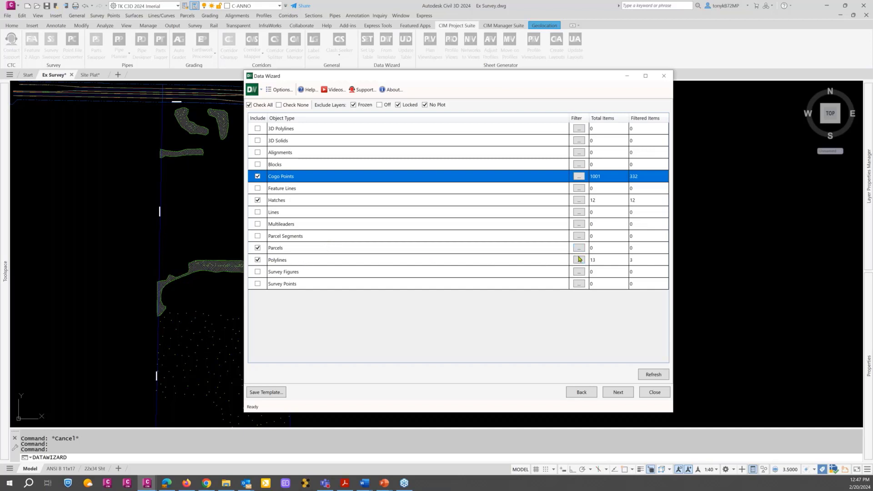
click(619, 393)
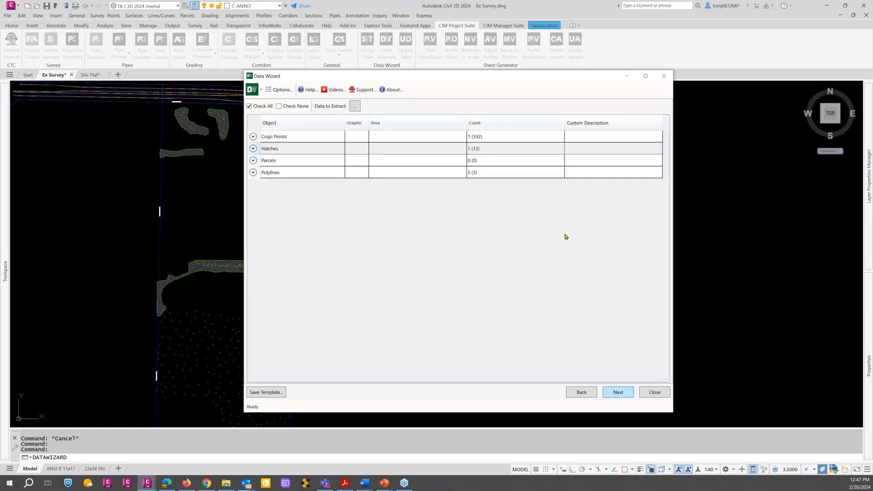
click(253, 137)
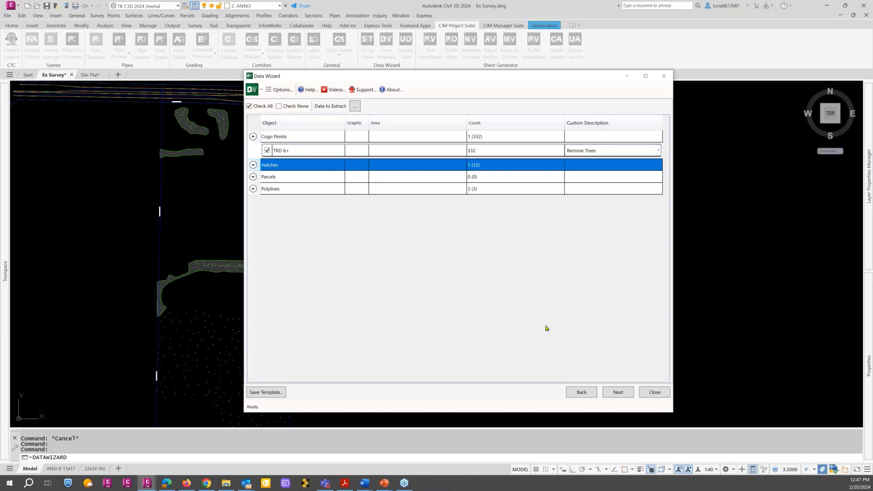
Step: Return to the Cogo Points filter and remove TRD from its excluded raw descriptions
click(581, 392)
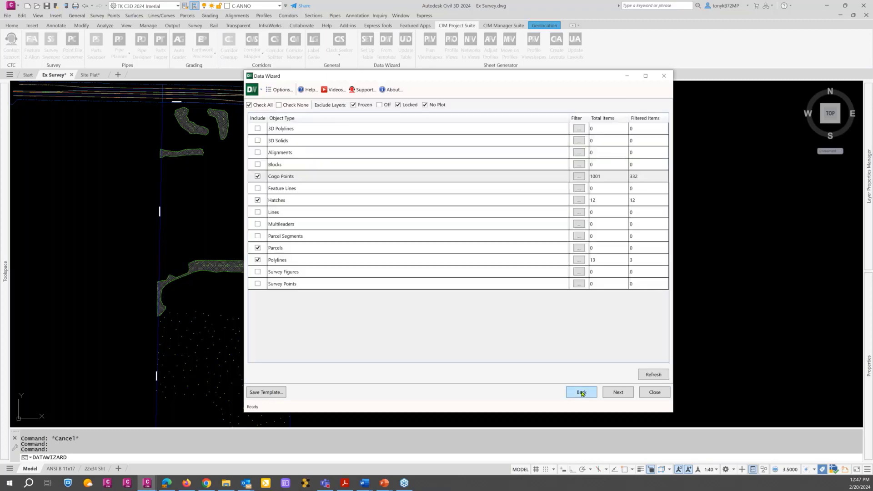
click(580, 179)
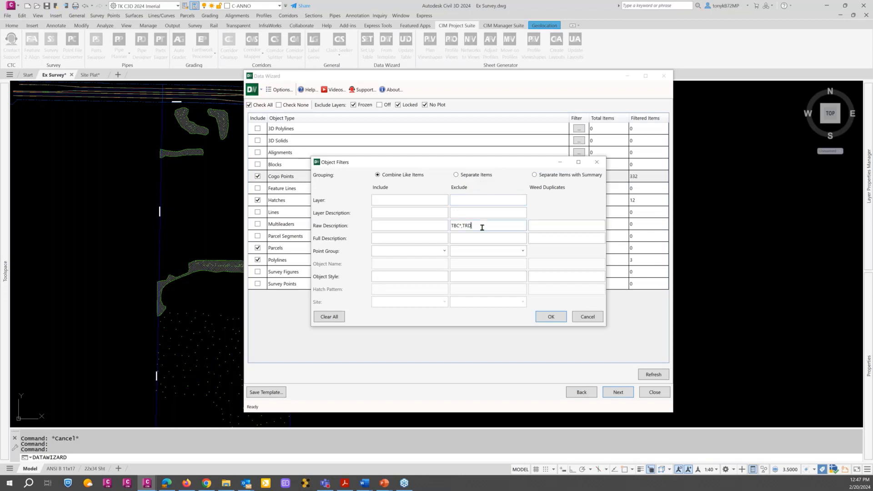
key(BackSpace)
key(BackSpace)
key(BackSpace)
click(558, 314)
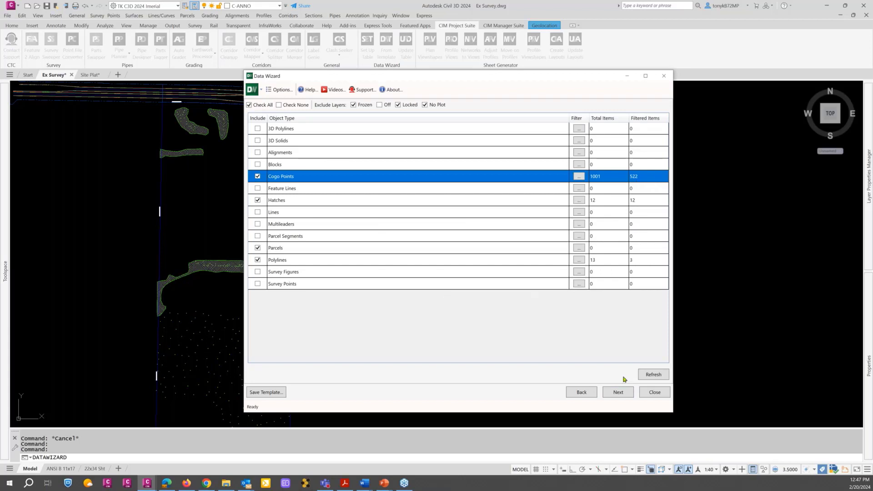
Step: Show the Cogo Points entries for extraction and leave the TRD entry out, keeping TRD 6+ included
click(618, 392)
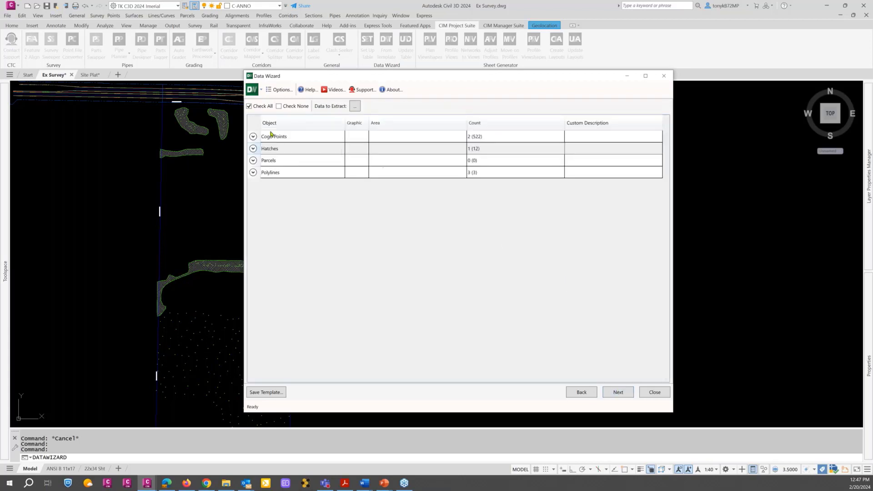
click(253, 137)
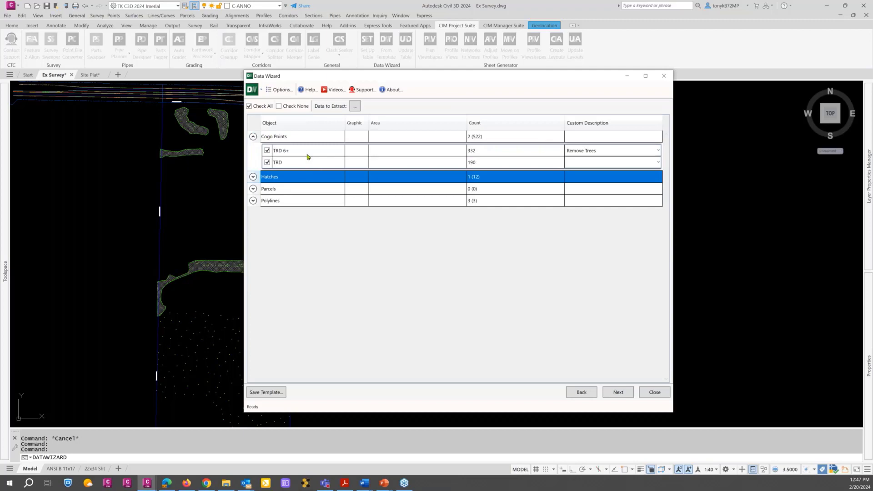
click(266, 163)
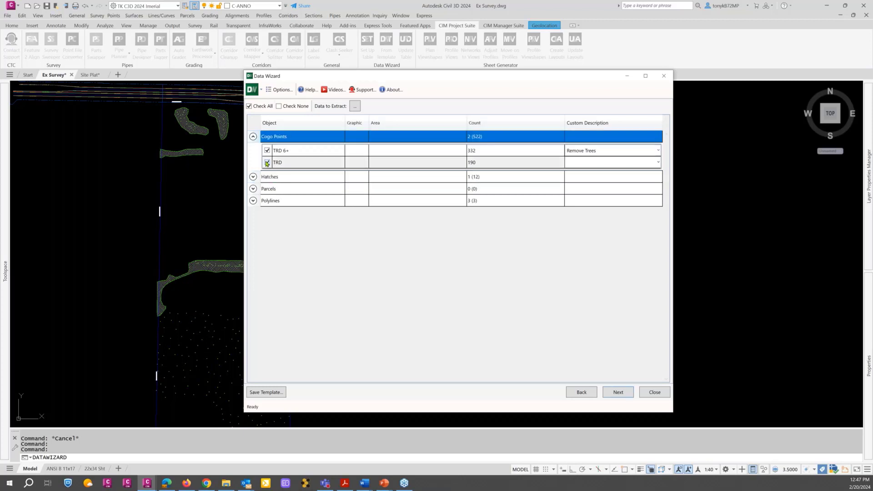
click(266, 164)
click(267, 163)
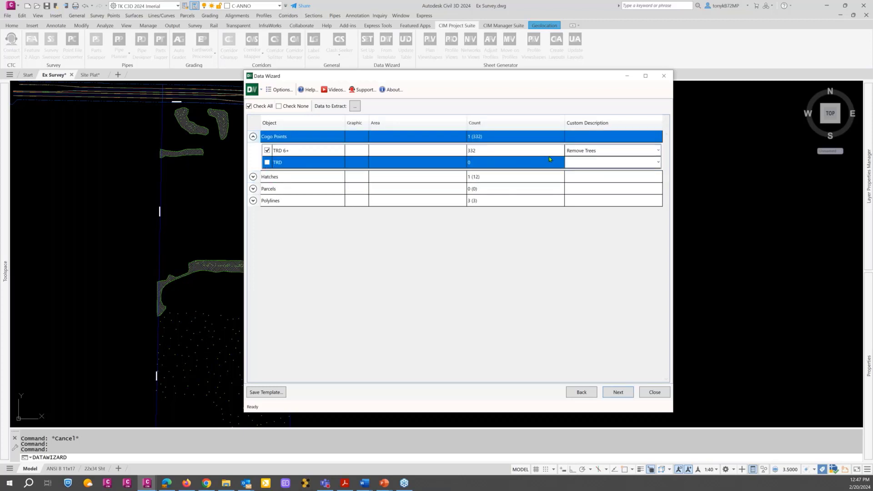
Step: Review the custom description choices for the TRD 6+ points and the description assigned to the tree hatches
click(657, 151)
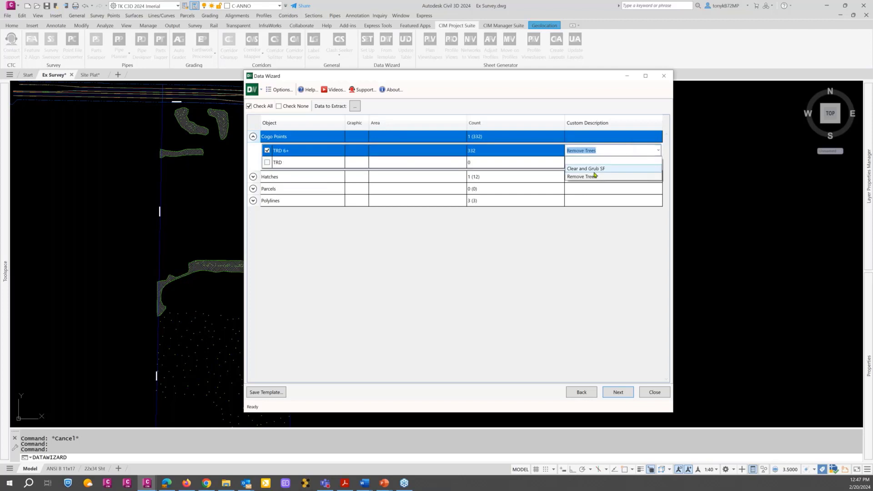
click(616, 150)
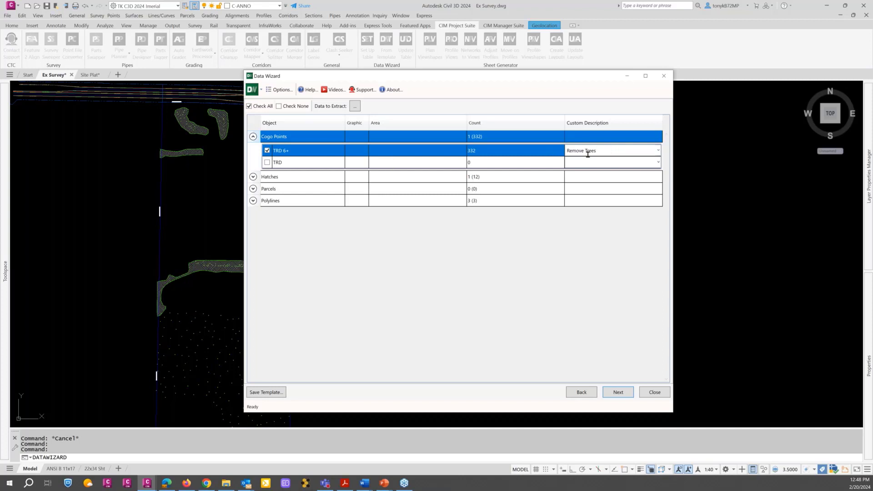
click(253, 177)
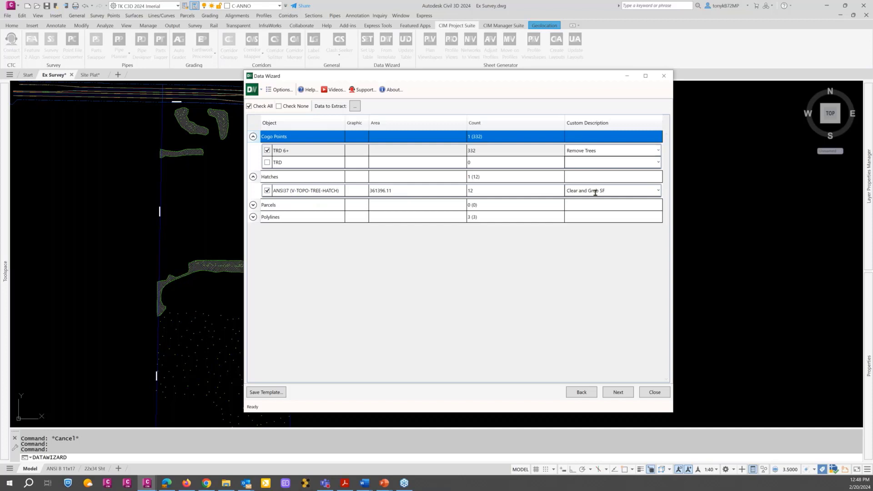
Step: Check the Parcels entries, then return to the object types and exclude Parcels from the extraction
click(254, 205)
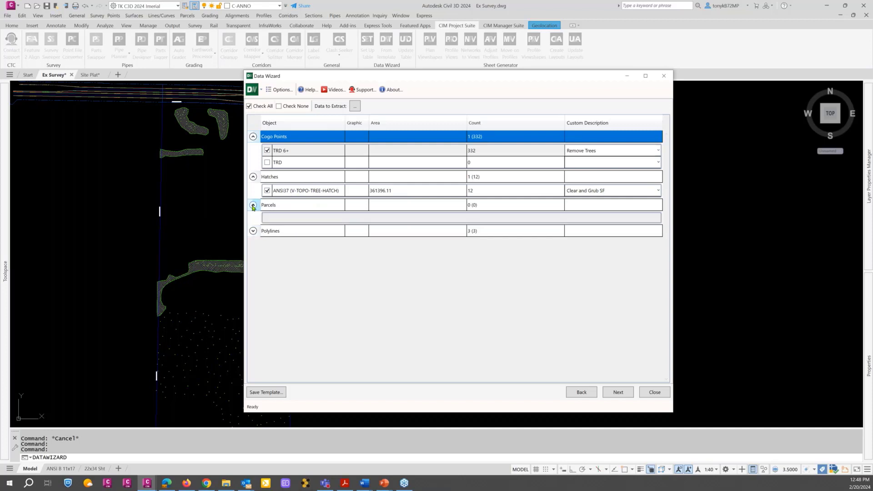
click(254, 206)
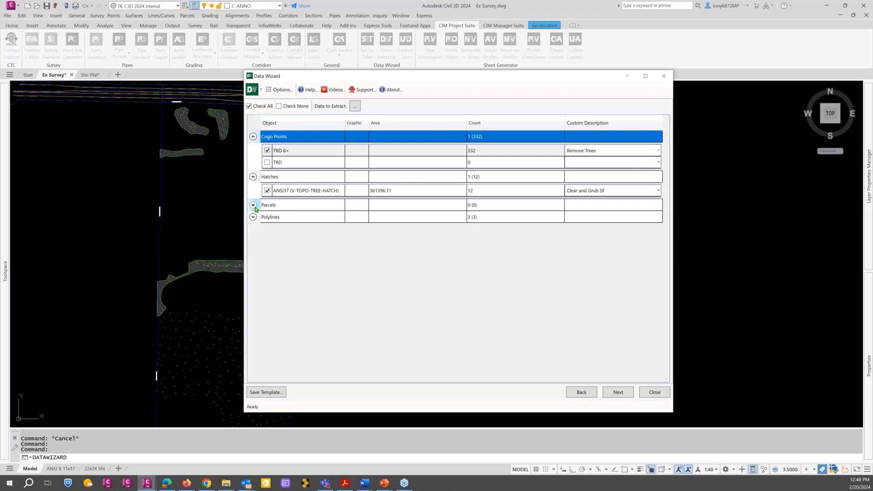
click(580, 393)
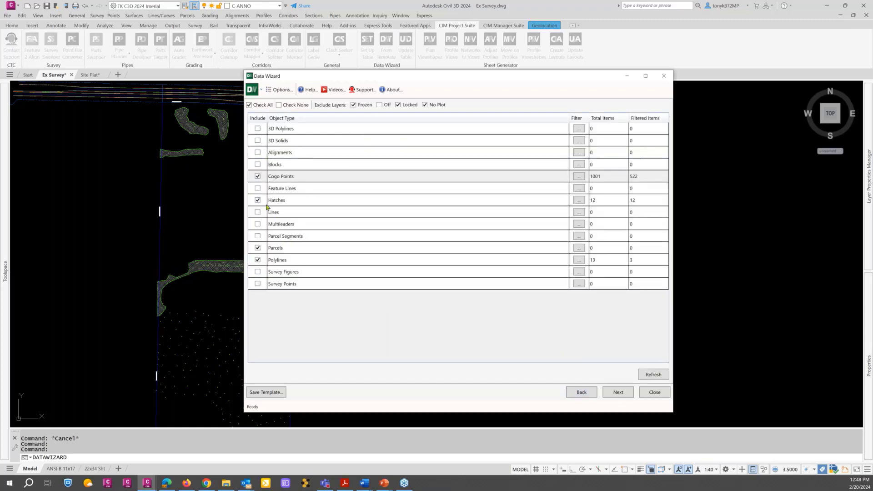
click(257, 248)
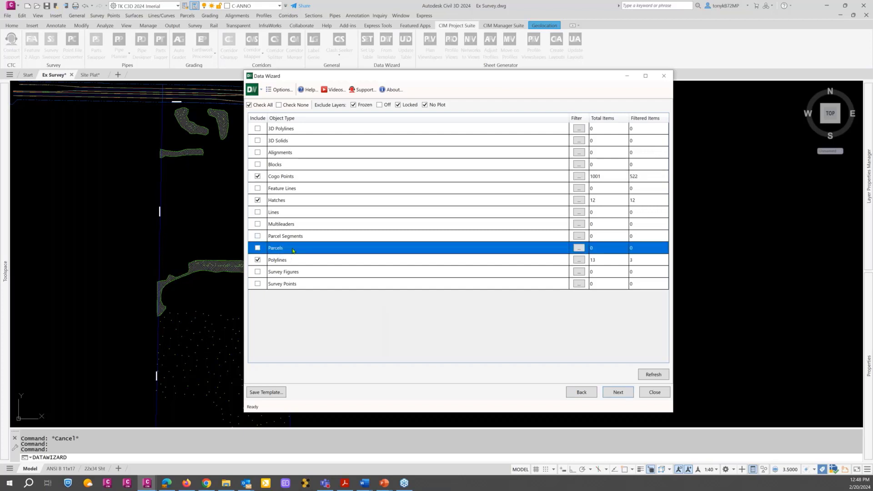
Step: Continue to the extraction list and expand the Hatches and Polylines entries to review them against the drawing
click(618, 392)
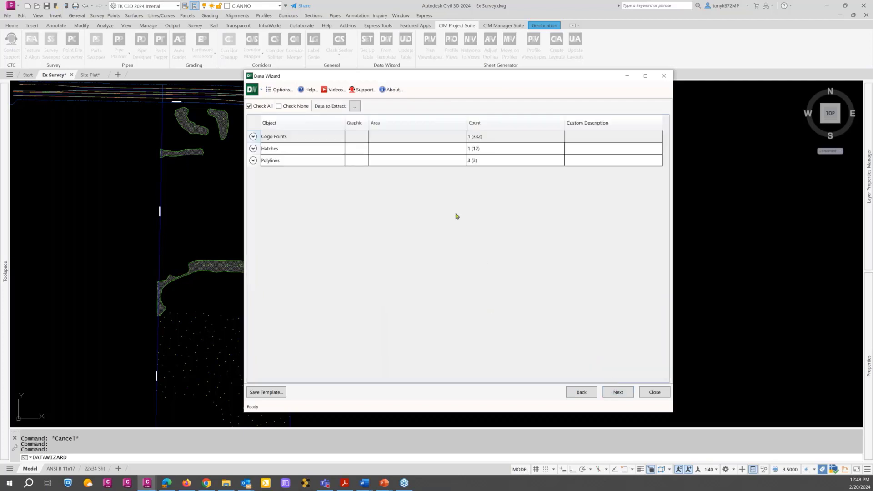
click(254, 150)
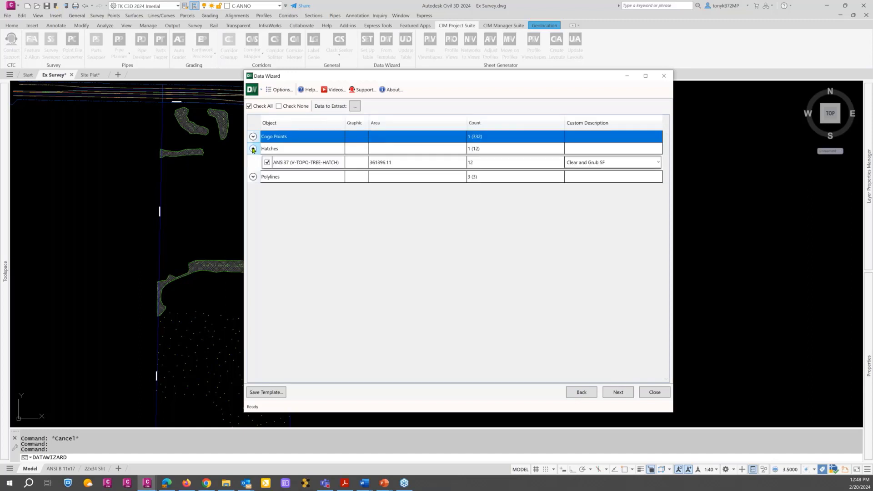
click(253, 177)
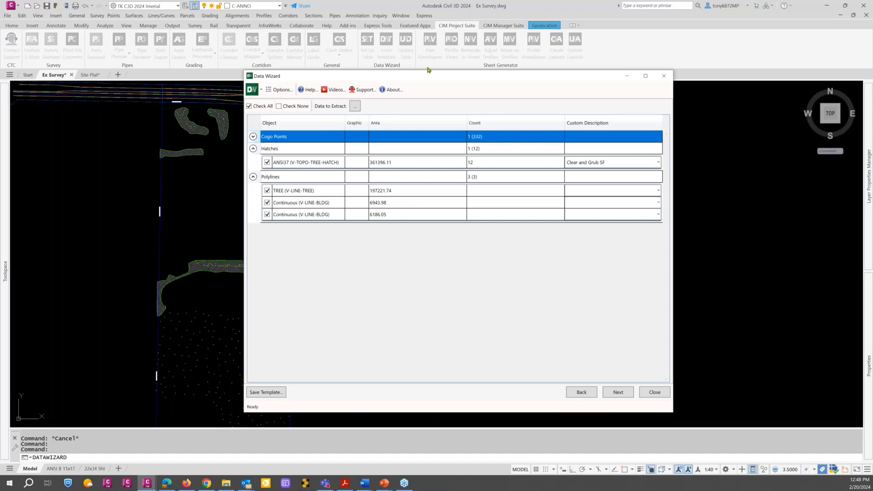
mouse_move(406, 80)
mouse_down()
mouse_move(328, 173)
mouse_move(322, 214)
mouse_up()
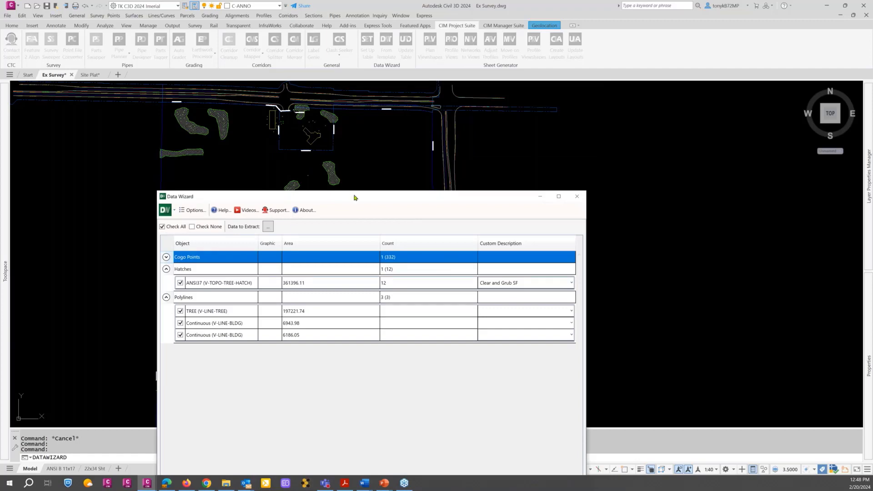
drag(354, 197, 416, 80)
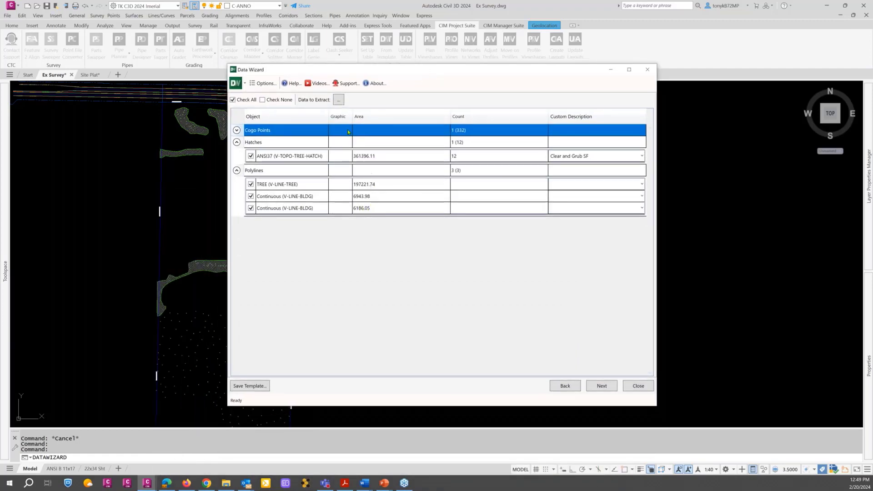
Step: Review the fields in Data to Extract, accept the selection, and continue to the legend output settings
click(339, 100)
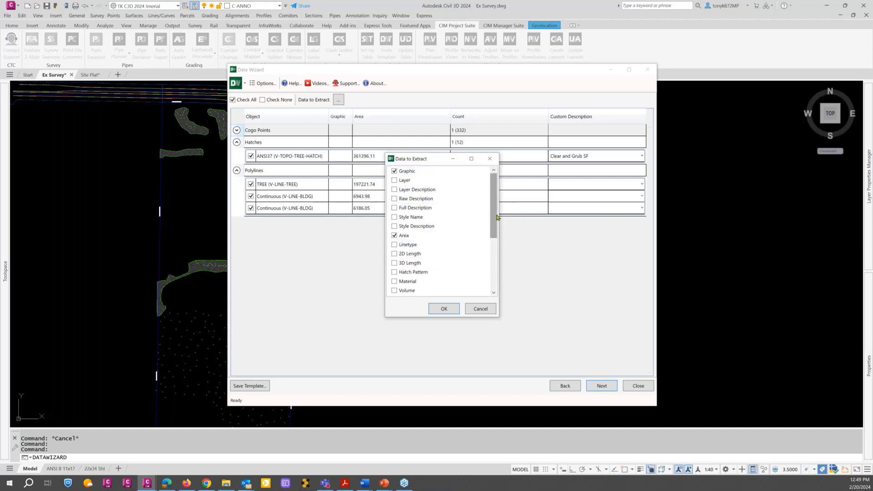
scroll(496, 230, down, 4)
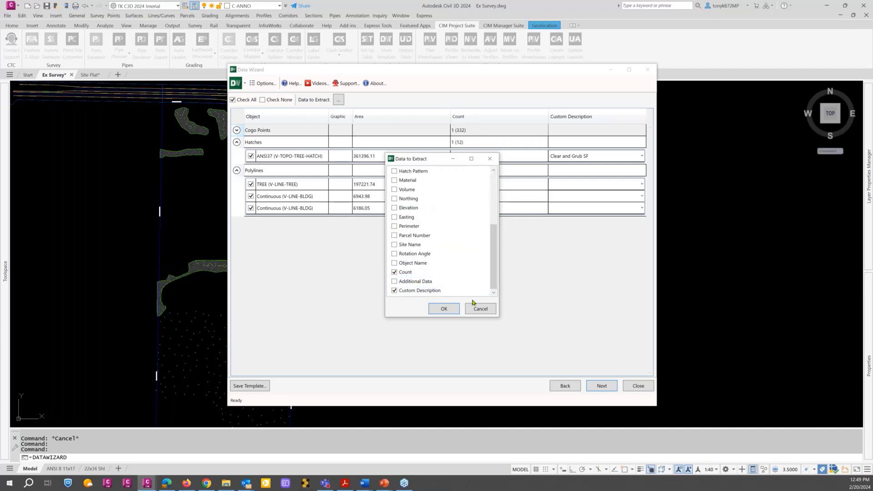
click(444, 309)
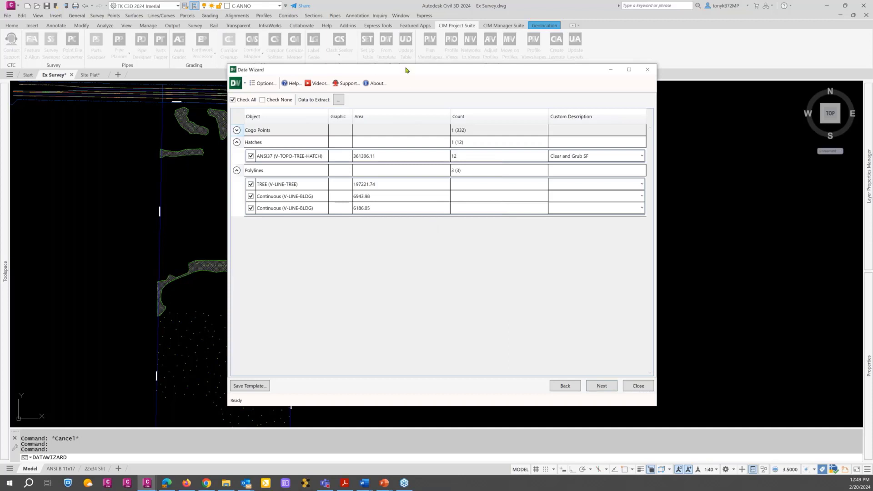
drag(406, 70, 346, 65)
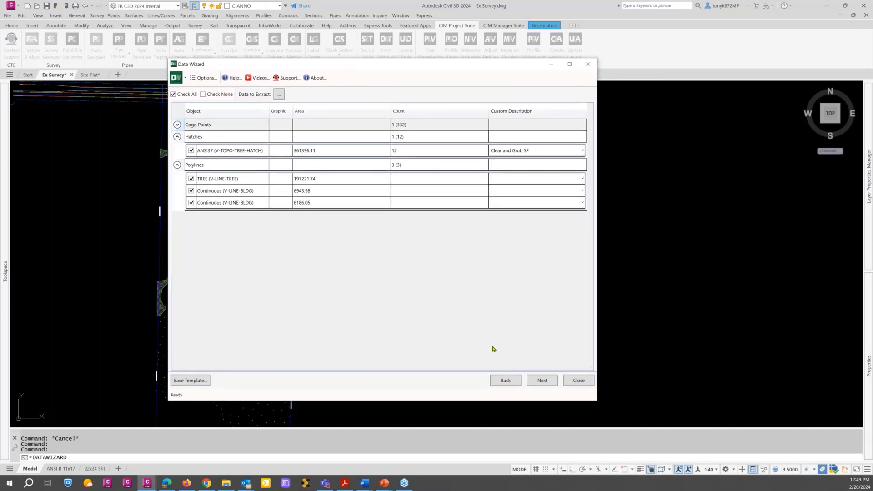
click(536, 381)
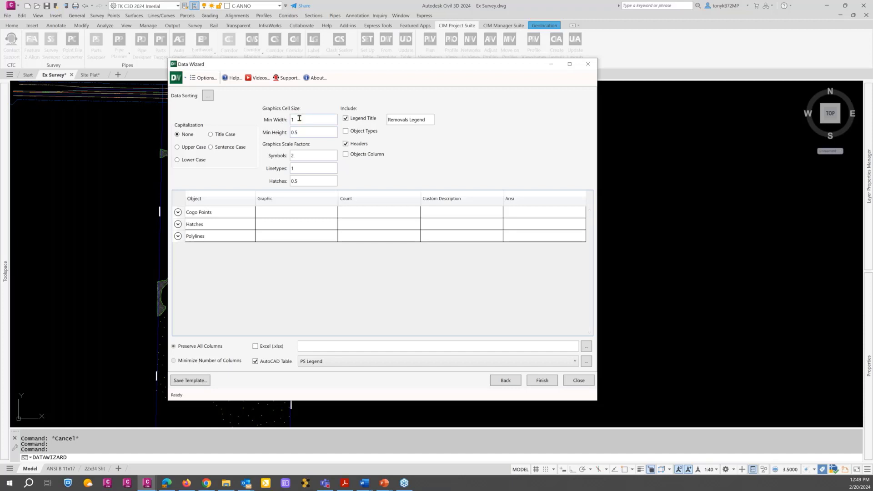
Step: Output the Removals Legend as an AutoCAD table in the Legend style, placed in the empty area east of the site
click(438, 362)
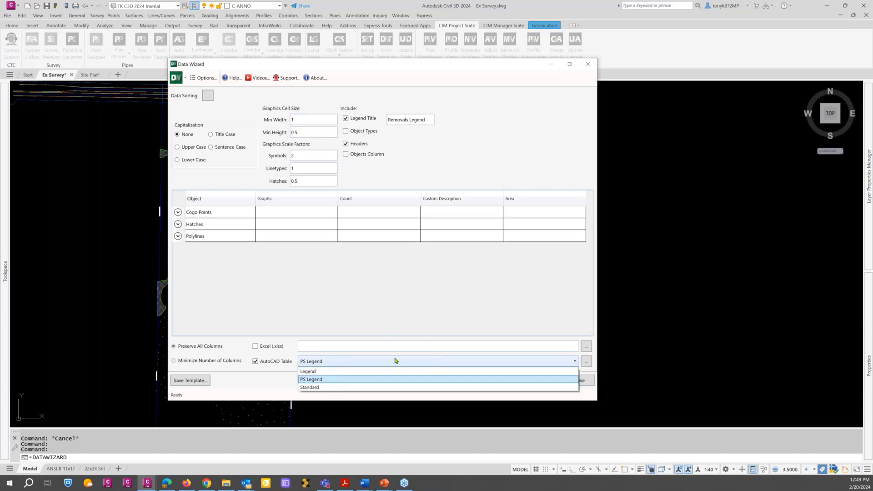
click(315, 373)
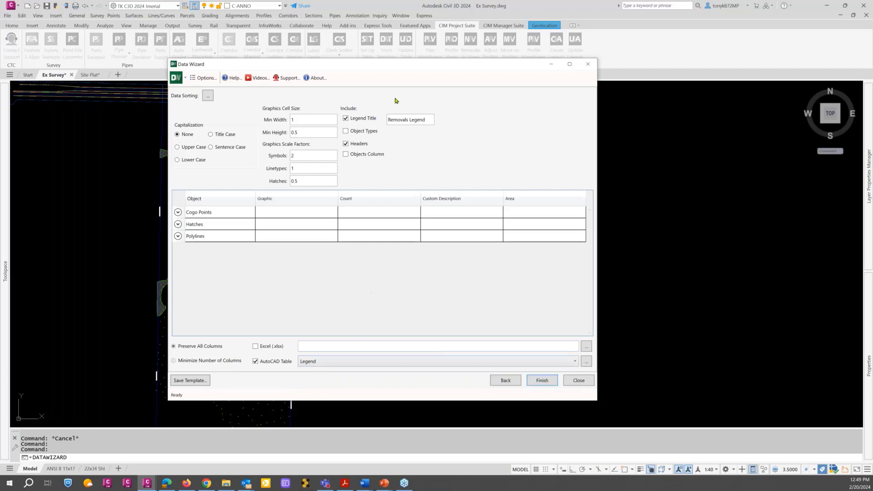
drag(390, 66, 394, 89)
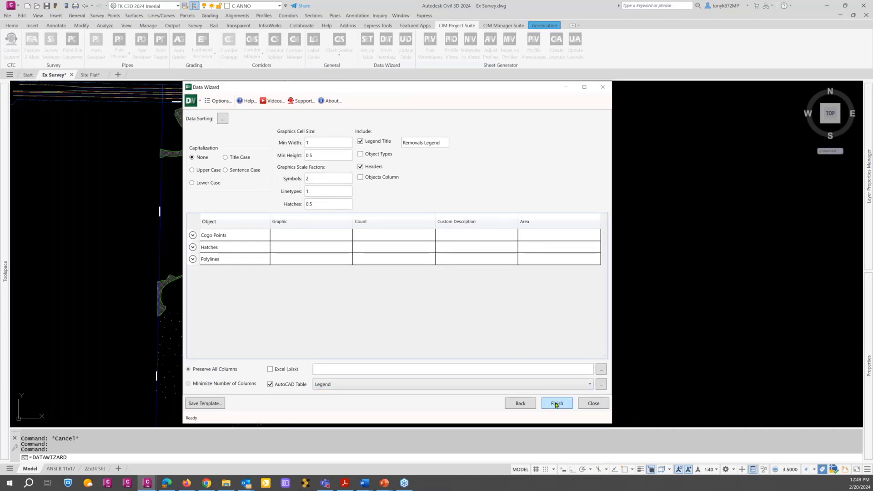
click(271, 369)
click(270, 370)
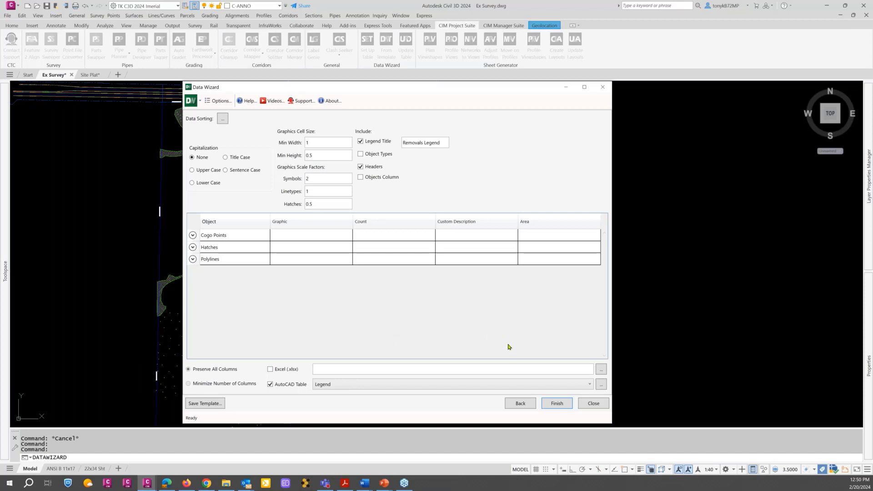
click(553, 405)
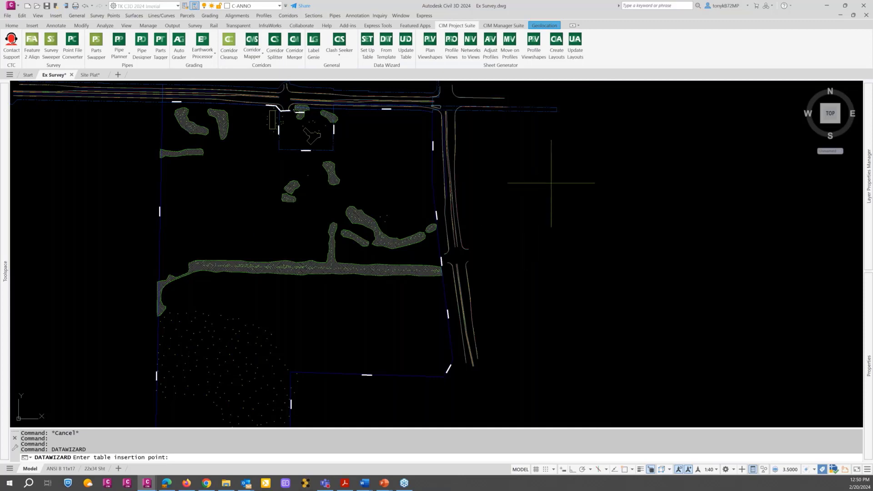
click(551, 184)
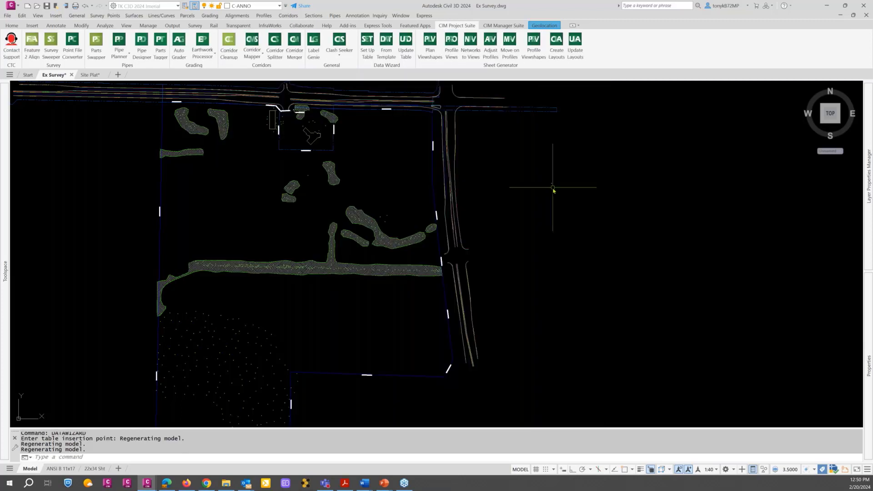
Step: Scale the new legend table by a factor of 100 about its insertion point
text(sc)
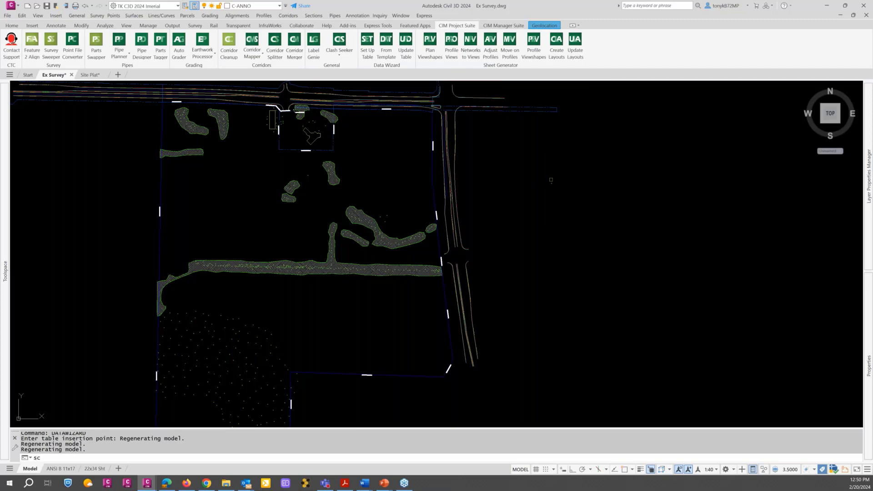
key(Return)
click(552, 184)
key(Return)
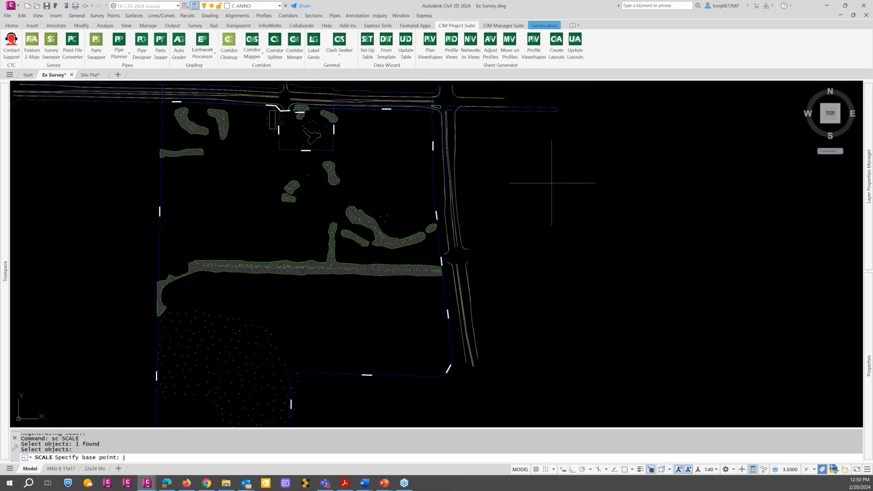
click(552, 183)
text(2100)
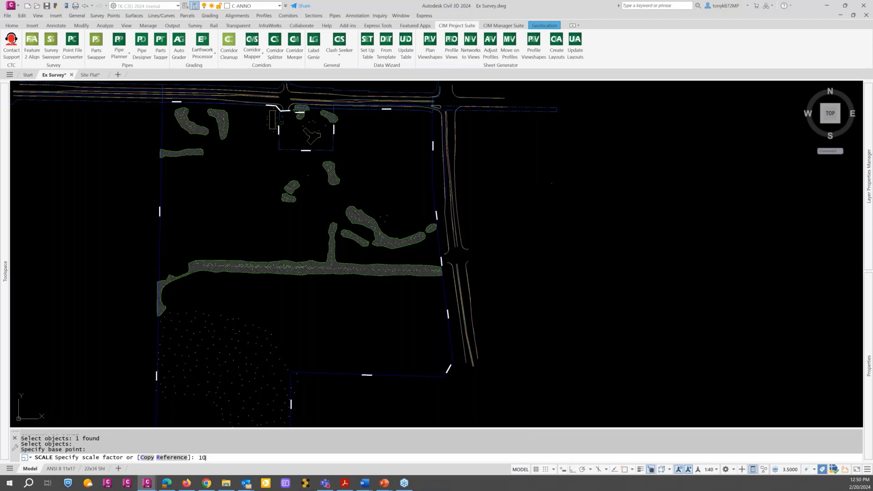
text(0)
key(Return)
Step: Examine the Removals Legend table, including its symbol, hatch and linetype graphics and the quantities beside them
scroll(532, 203, up, 2)
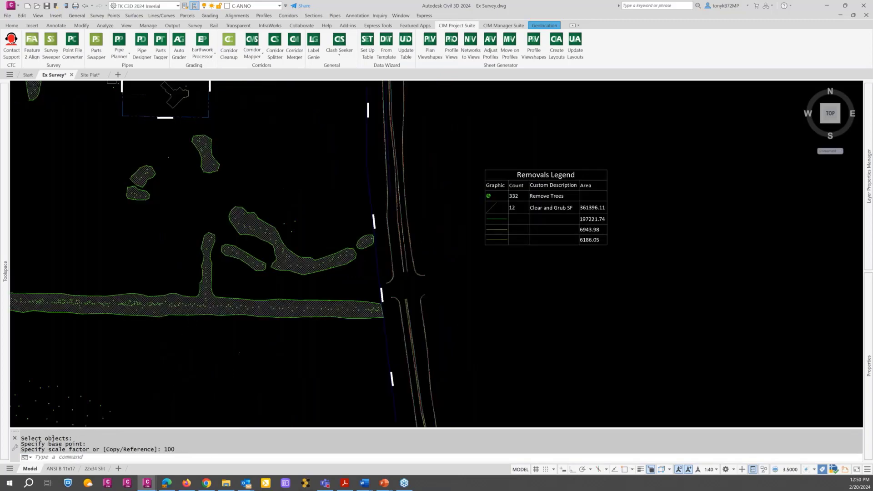
scroll(556, 212, up, 2)
key(Escape)
key(Escape)
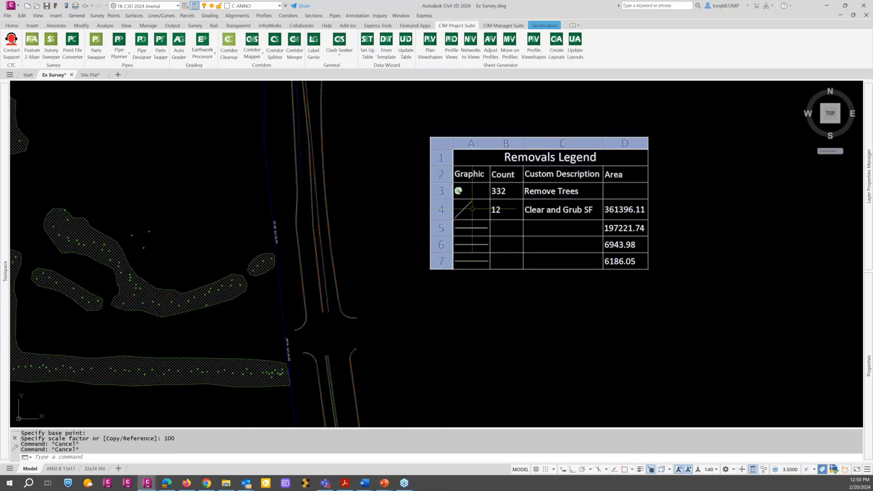
scroll(472, 209, up, 4)
key(Escape)
key(Escape)
scroll(468, 205, down, 2)
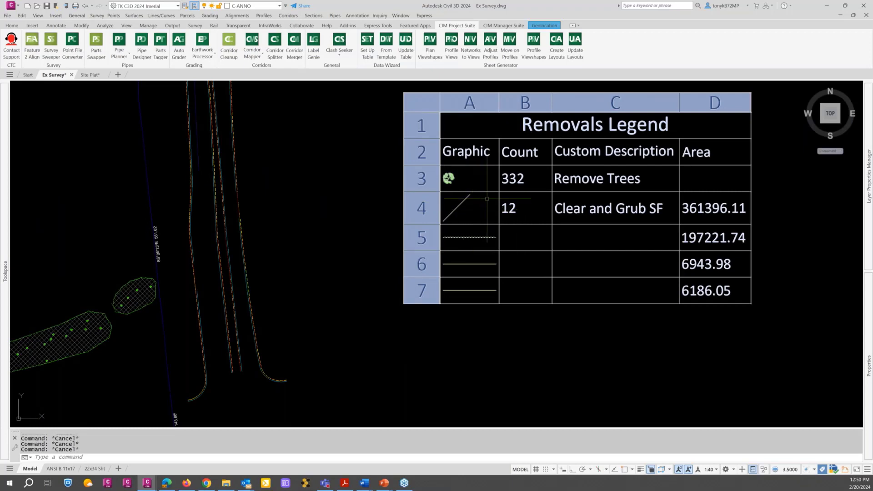
scroll(508, 155, down, 2)
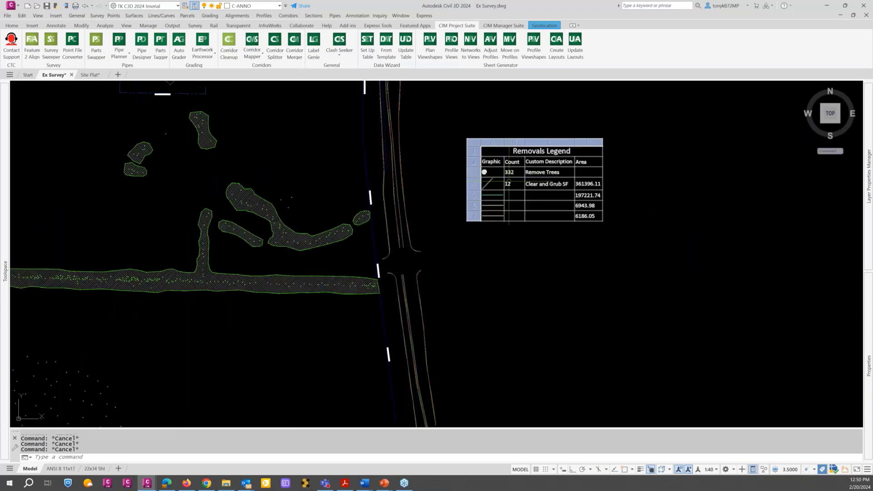
scroll(509, 183, down, 2)
scroll(489, 194, up, 6)
scroll(566, 146, up, 3)
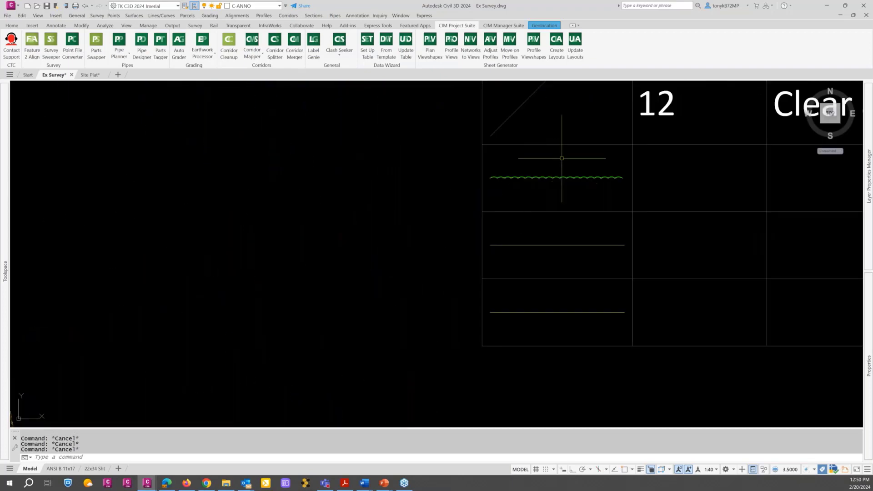
scroll(573, 183, down, 8)
Step: Shorten the legend table's Custom Description column header to Description
click(574, 184)
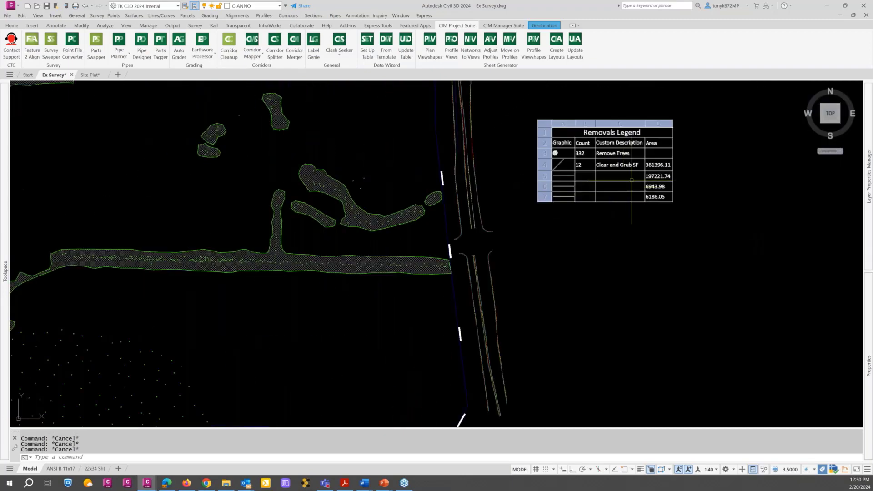
scroll(605, 146, up, 4)
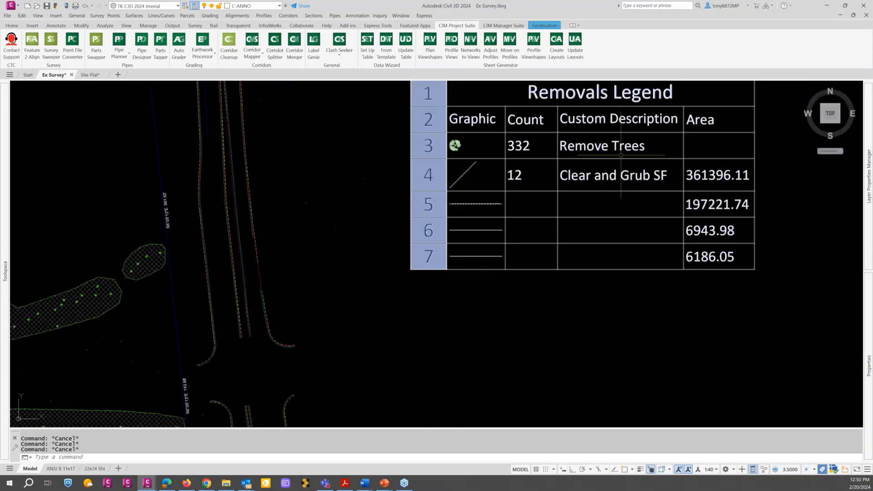
double_click(605, 120)
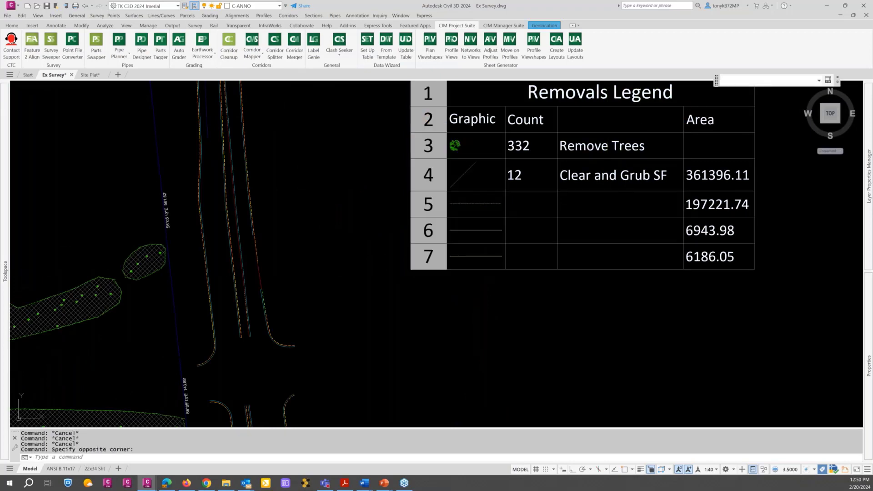
double_click(560, 121)
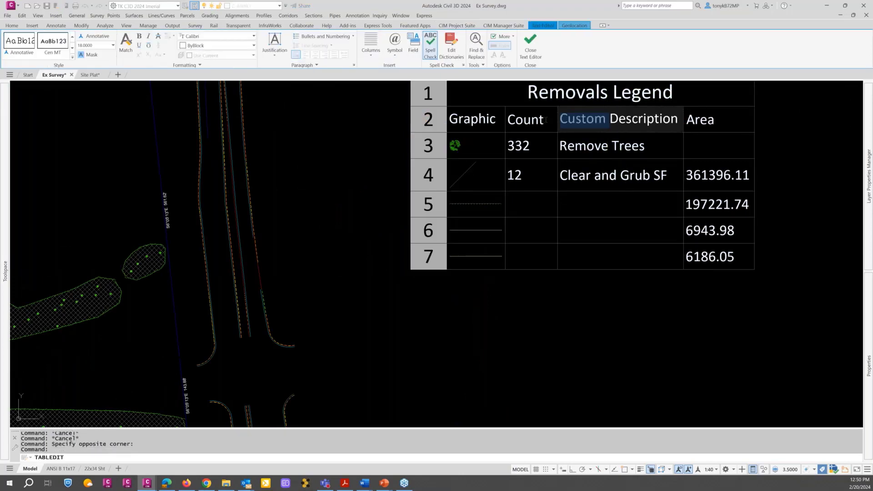
key(Delete)
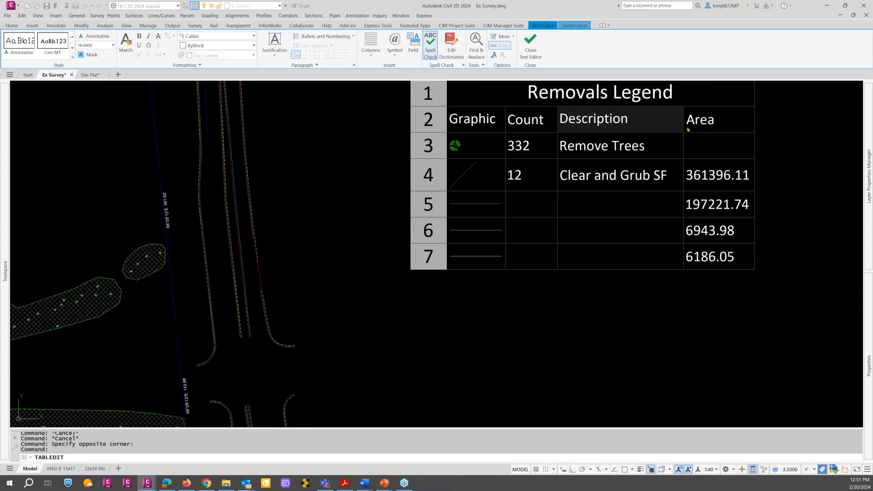
key(Escape)
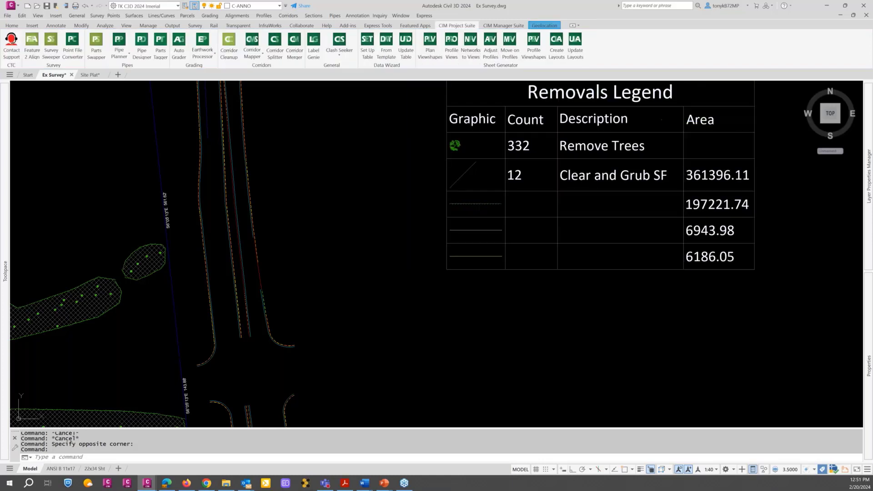
Step: Set the alignment of the legend's Area header cell to Middle Center
click(709, 119)
right_click(708, 121)
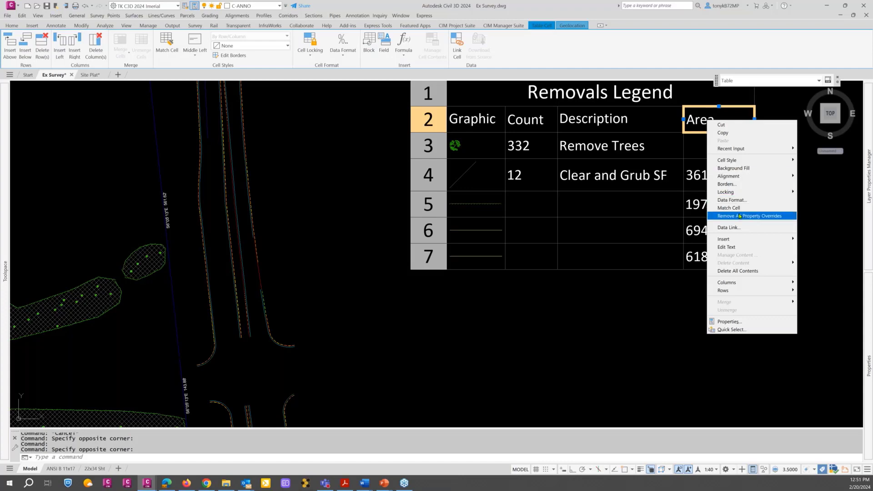
mouse_move(741, 177)
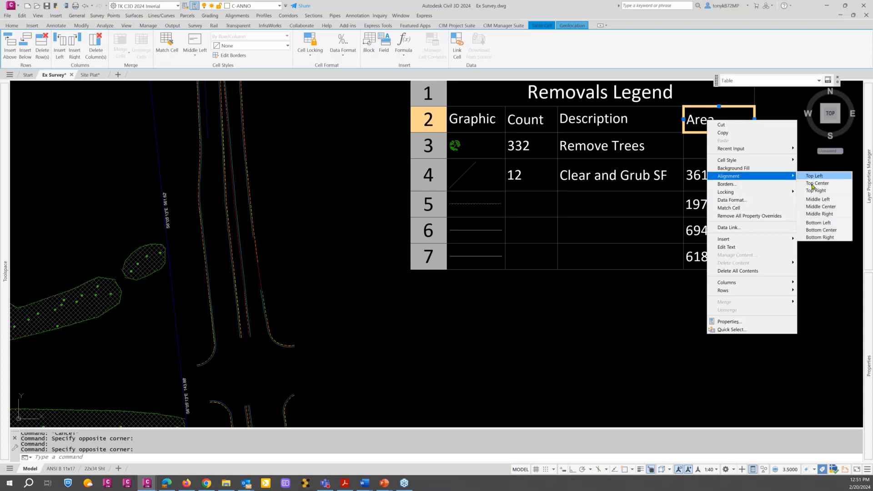
click(817, 208)
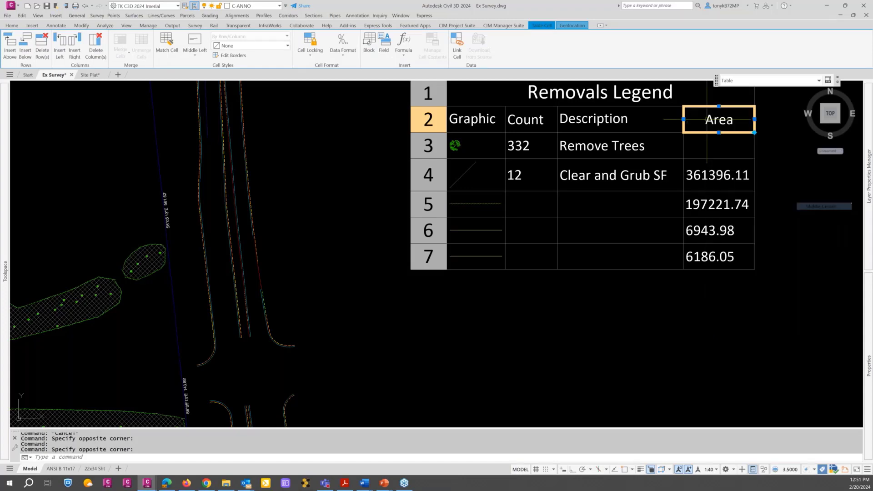
Step: Set the alignment of the legend's Description header cell to Middle Center and deselect the table
click(602, 112)
right_click(602, 114)
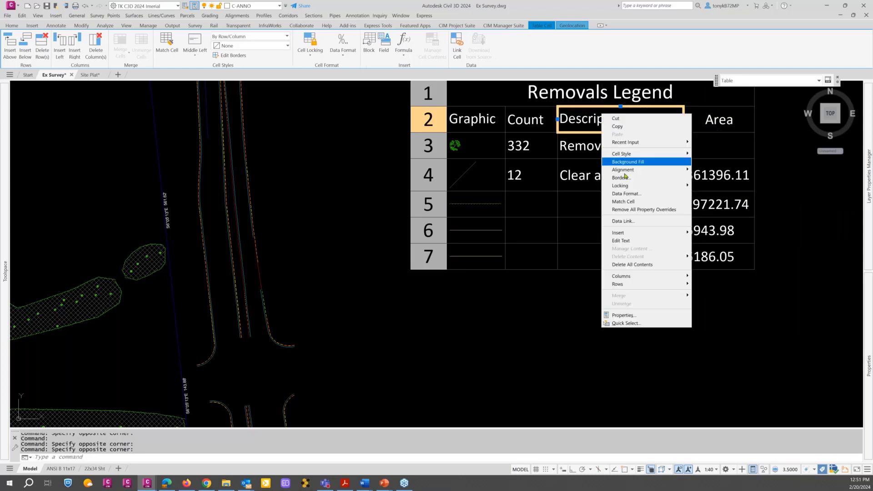
mouse_move(624, 169)
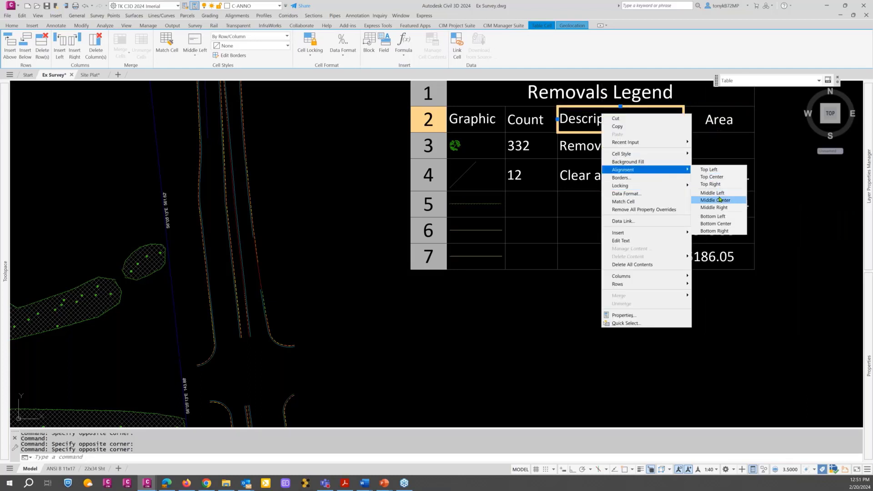
click(719, 200)
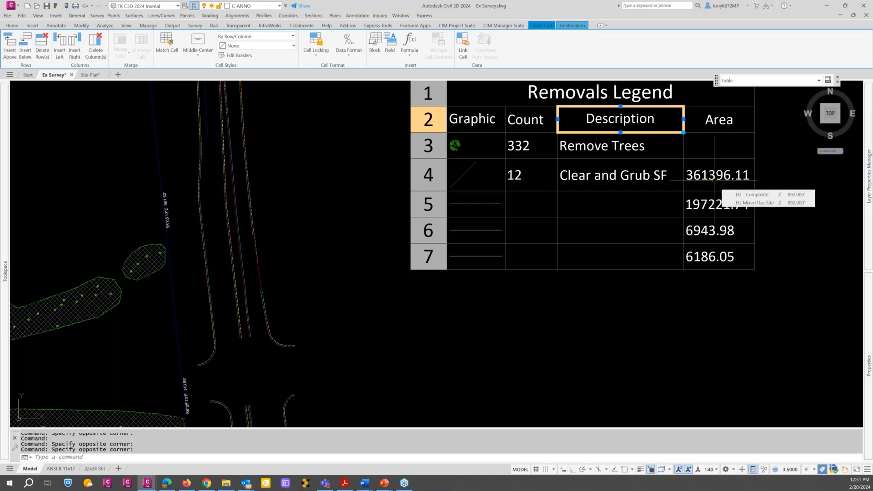
key(Escape)
key(Escape)
key(Escape)
scroll(715, 180, down, 1)
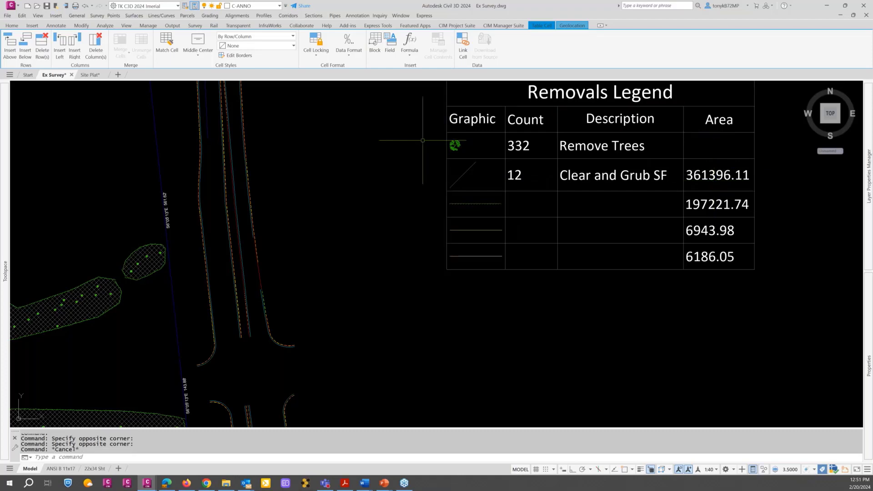
Step: Erase the Removals Legend table from model space
scroll(427, 154, down, 3)
text(e)
key(Return)
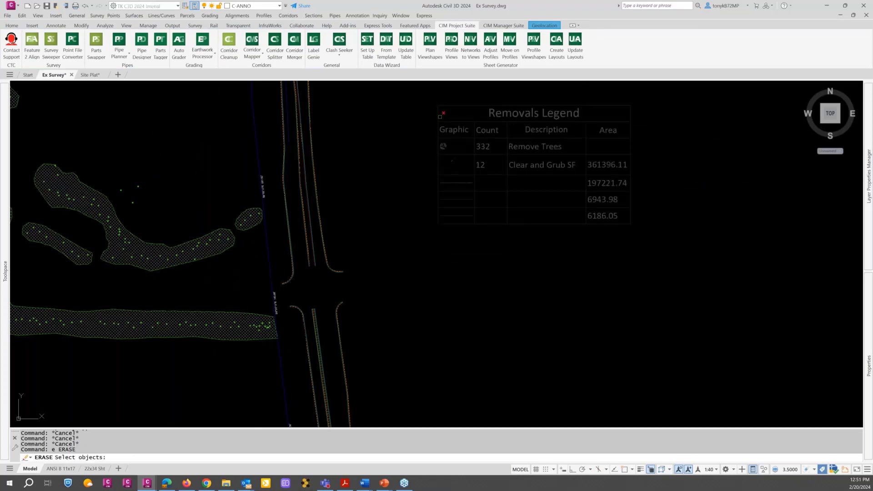
click(440, 116)
click(437, 120)
click(438, 121)
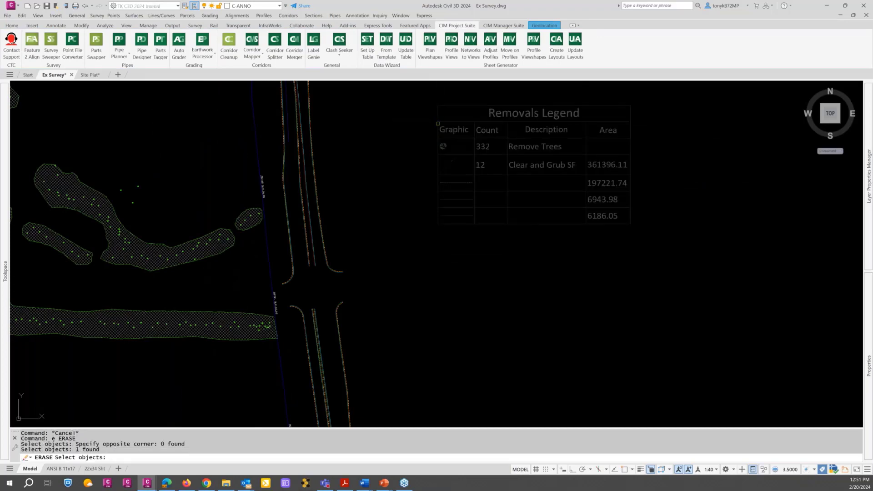
key(Return)
key(Escape)
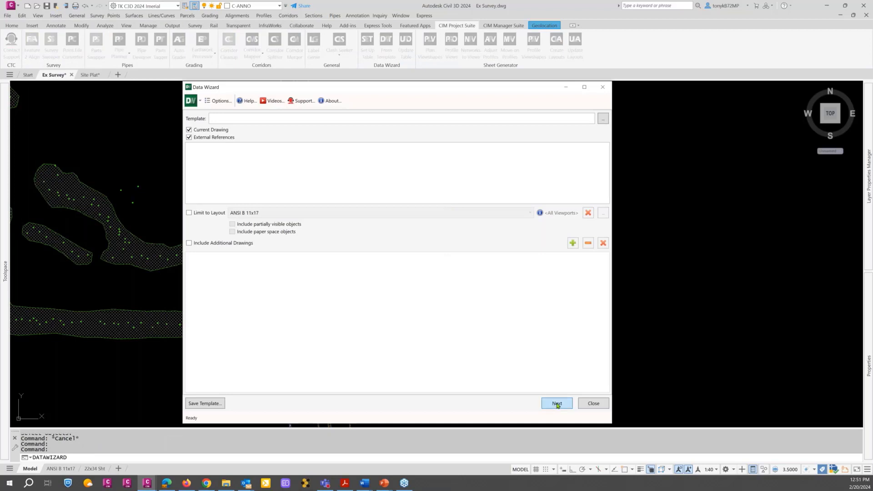
Step: Regenerate the Removals Legend as an AutoCAD table with Data Wizard, reviewing the Cogo Points, Hatches and Polylines rows, and place it east of the road
click(557, 404)
click(557, 404)
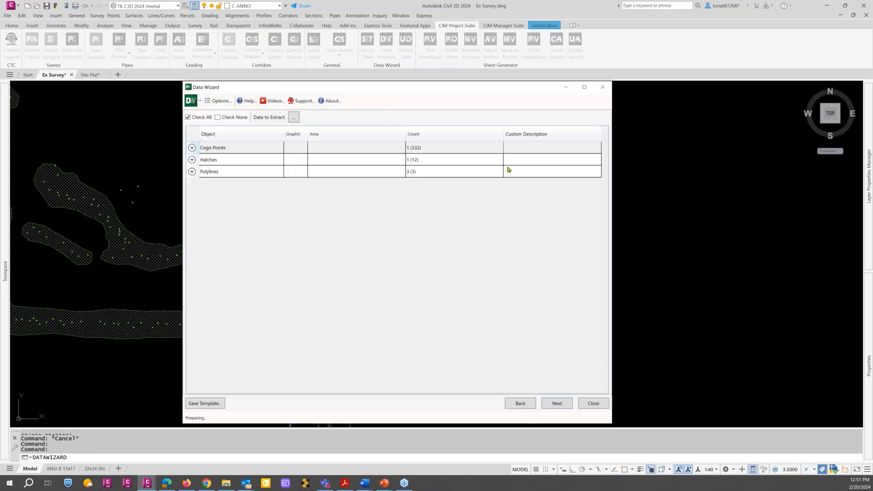
click(192, 148)
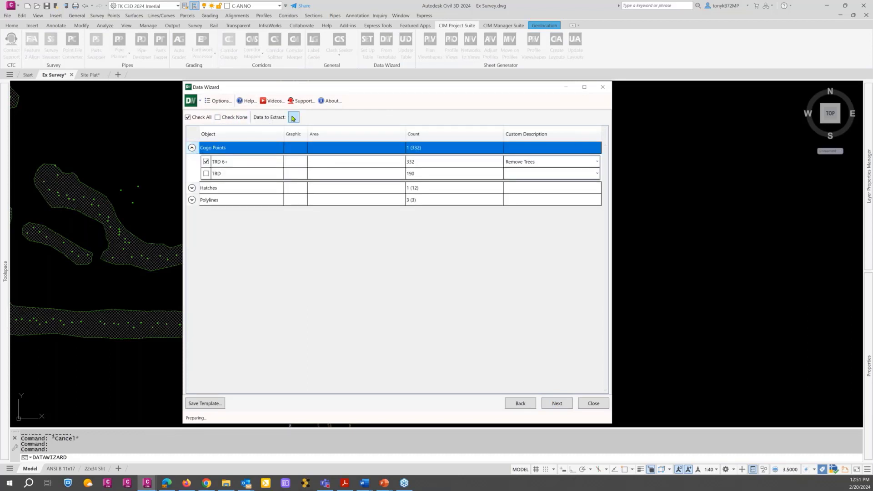
click(561, 405)
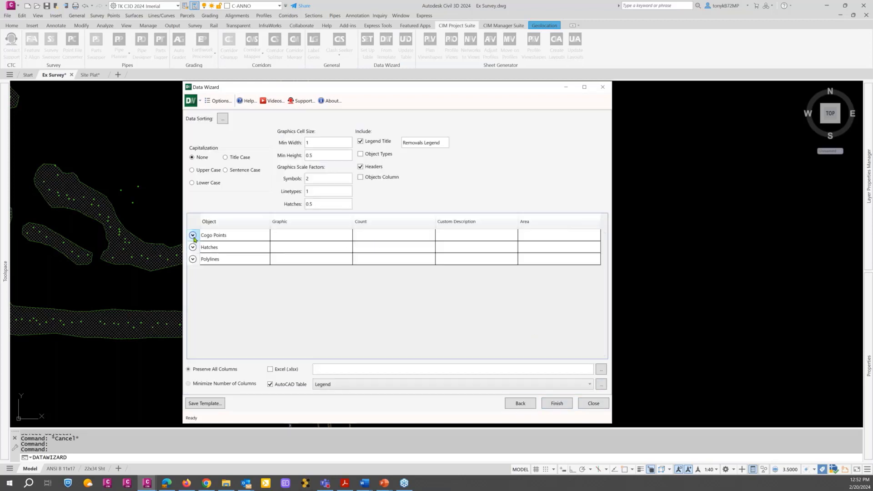
click(193, 237)
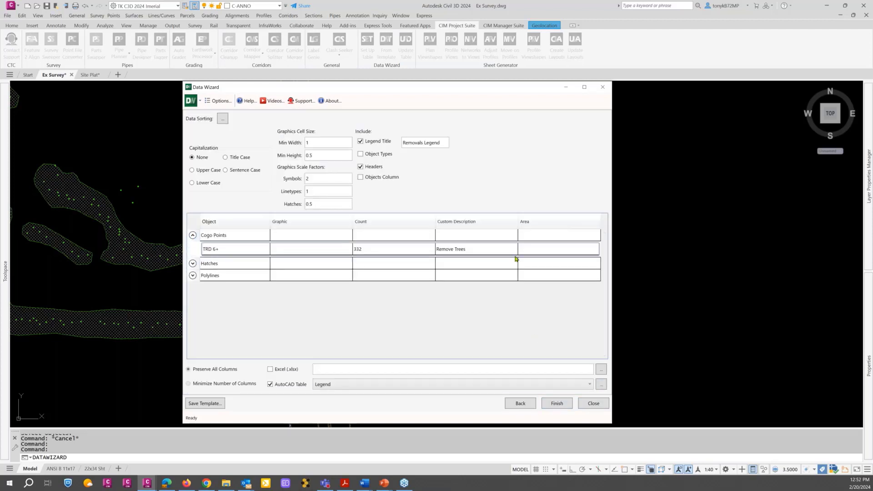
click(193, 263)
click(193, 292)
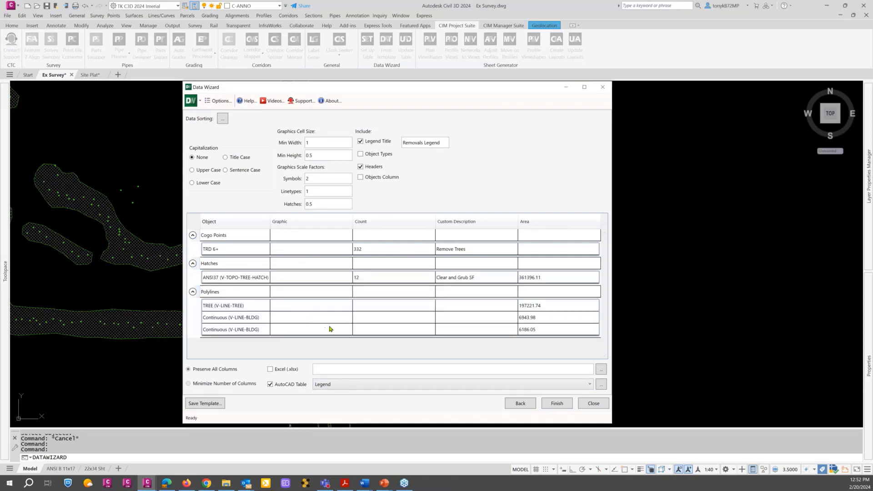
drag(443, 93, 364, 77)
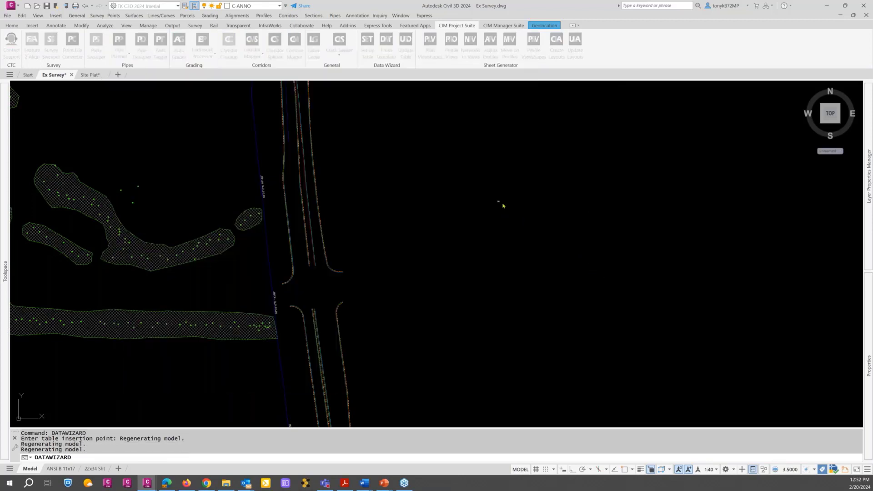
Step: Scale the newly inserted legend table by a factor of 100 about a base point at the tiny table
click(502, 205)
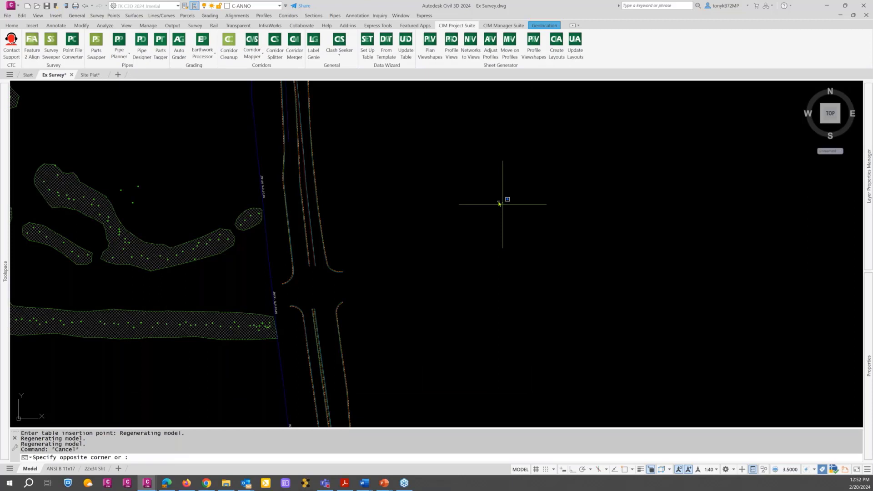
text(sc)
key(Return)
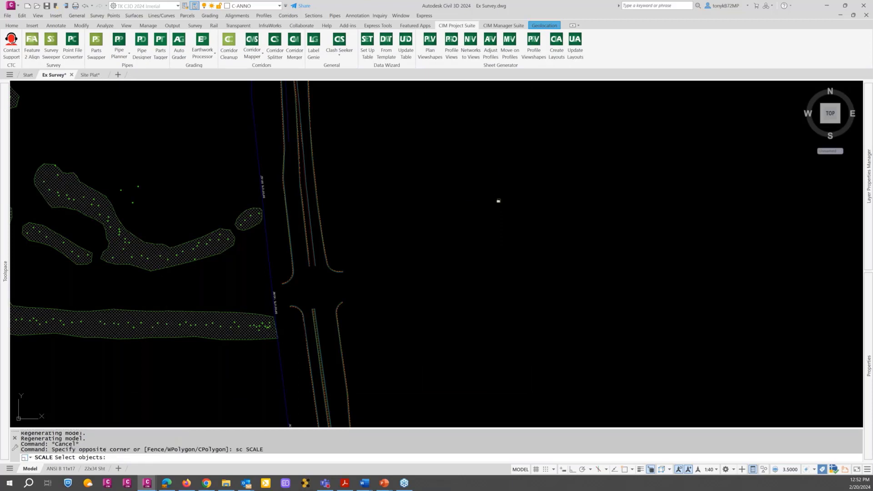
click(499, 200)
key(Return)
click(498, 201)
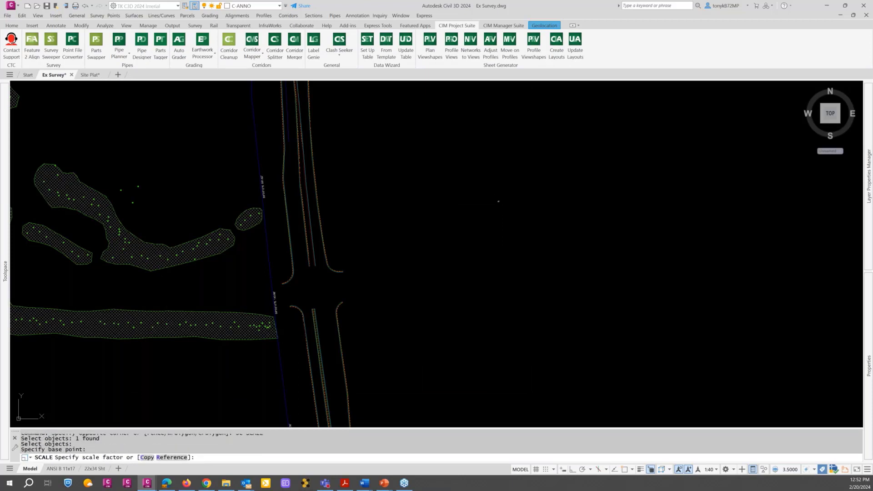
text(100)
key(Return)
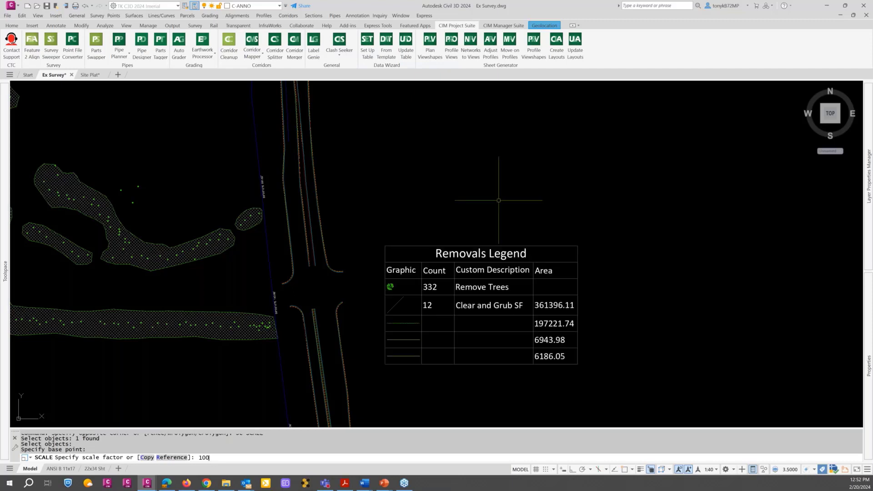
key(Escape)
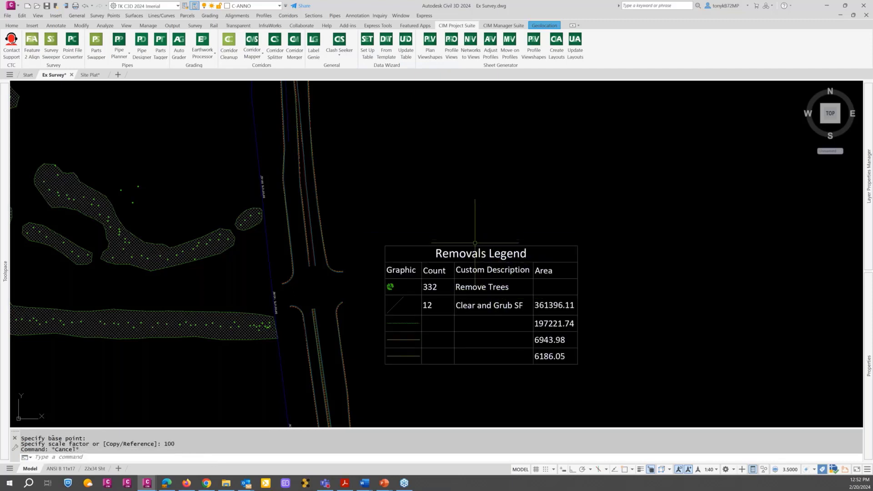
Step: Check the scaled legend table beside the site and switch to the 22x34 Sht layout
click(477, 248)
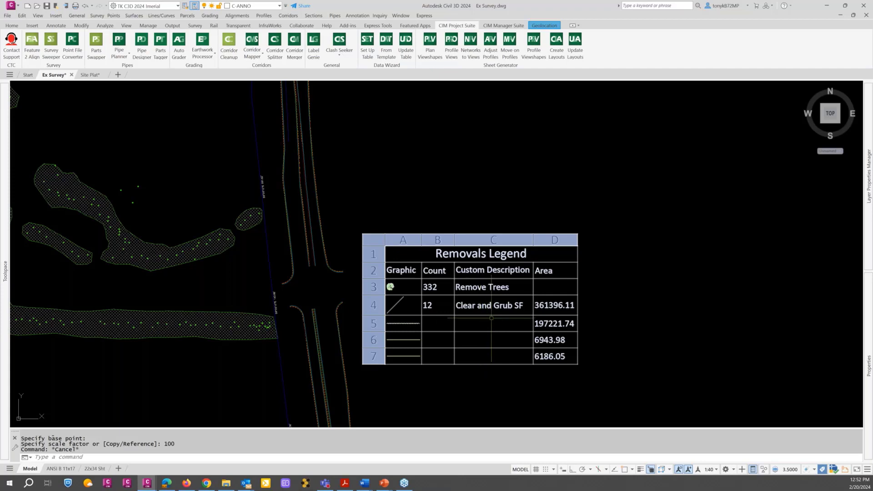
scroll(480, 323, down, 2)
mouse_move(480, 323)
middle_down()
mouse_move(528, 290)
mouse_move(555, 245)
middle_up()
key(Escape)
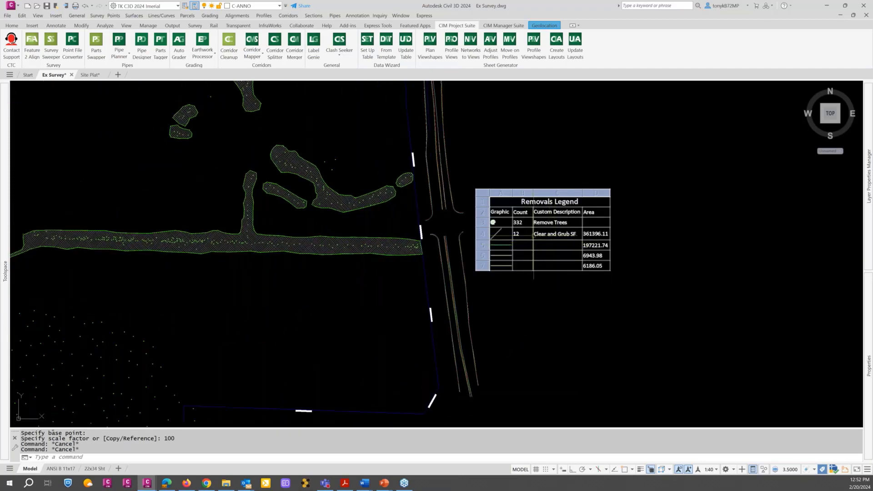
click(94, 469)
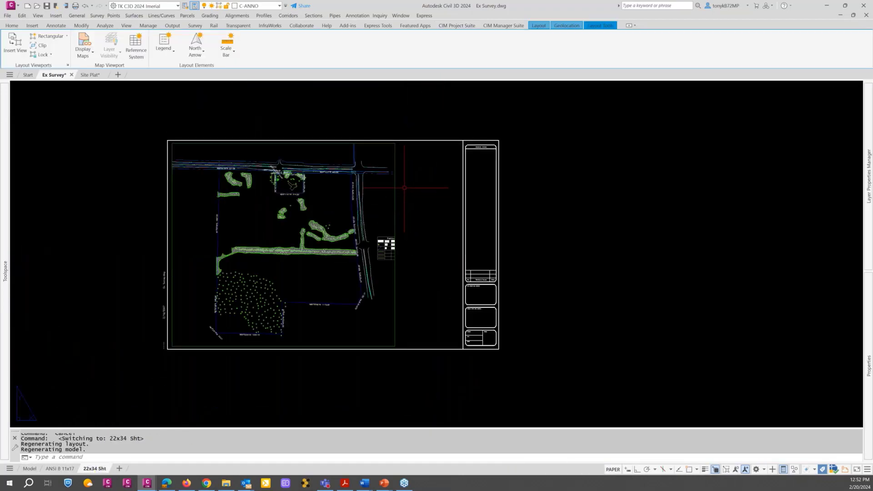
key(Escape)
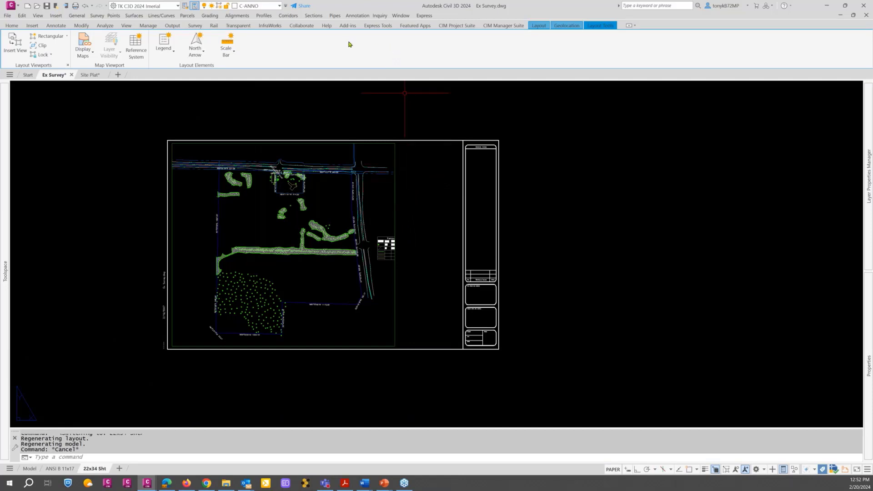
Step: Start Data Wizard from the sheet layout and load the PS Removals Legend.DWizTemplate template
click(457, 26)
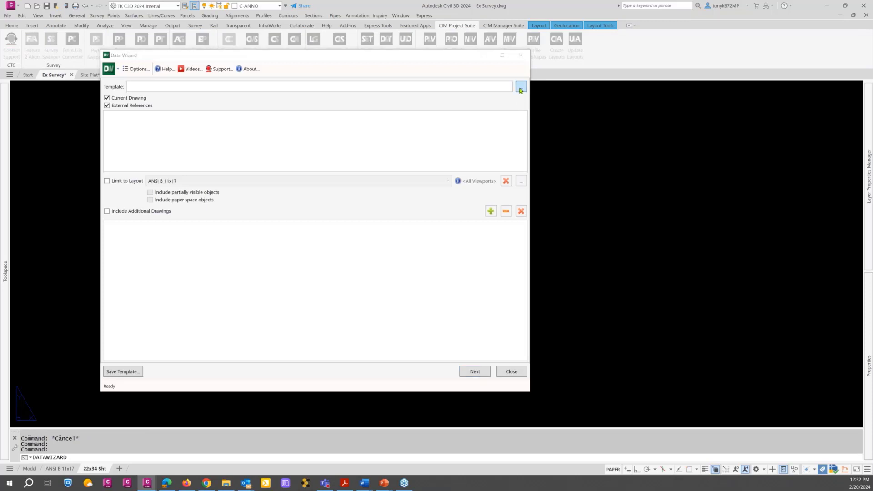
click(521, 89)
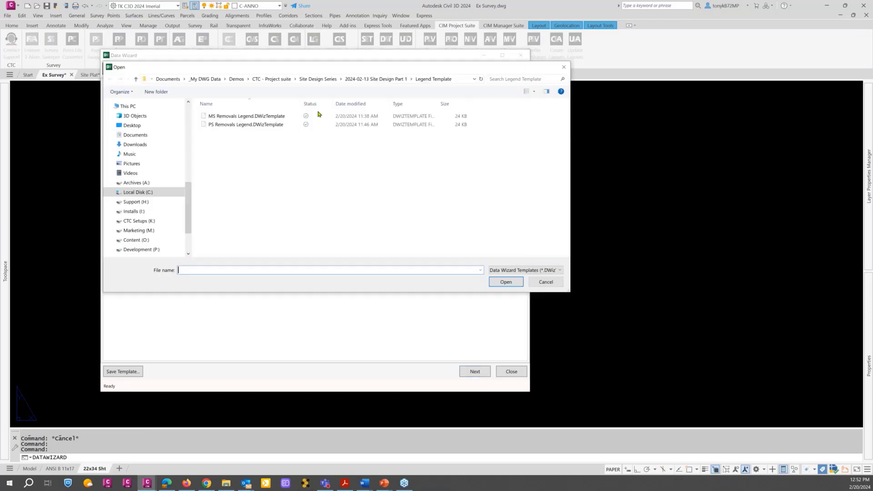
click(233, 126)
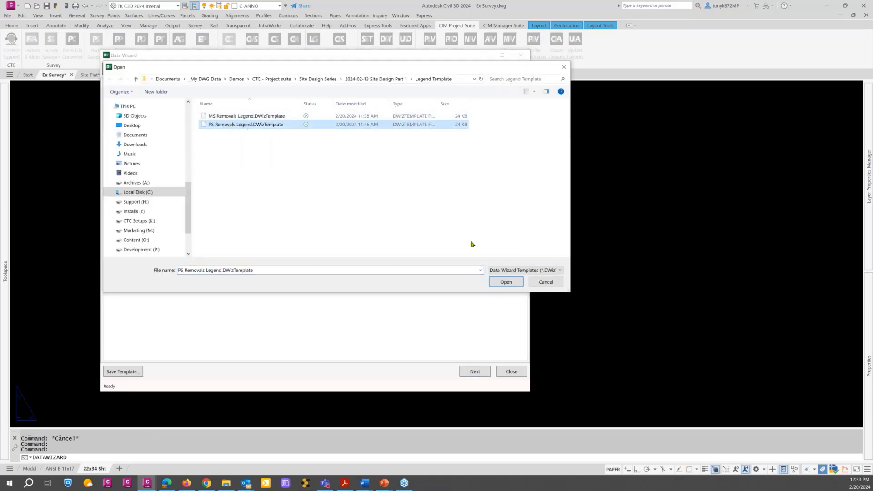
click(513, 283)
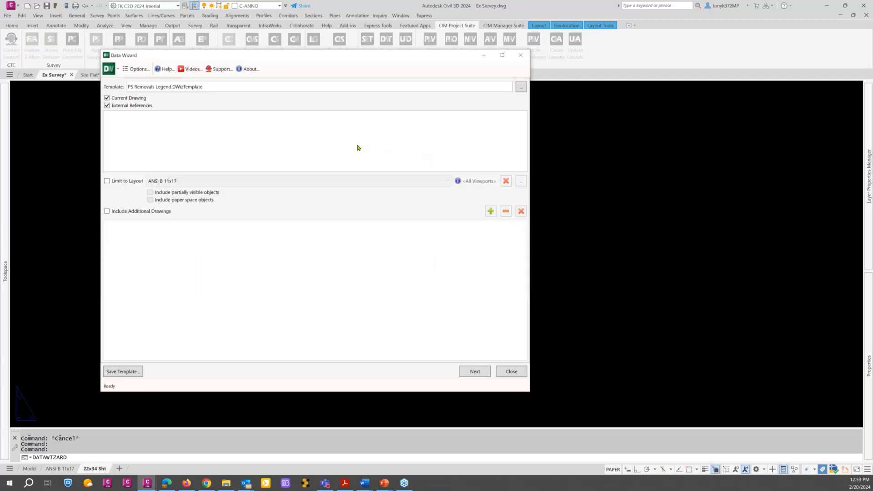
Step: Exclude external references from the extraction, and leave Limit to Layout off after trying it
click(107, 107)
click(107, 181)
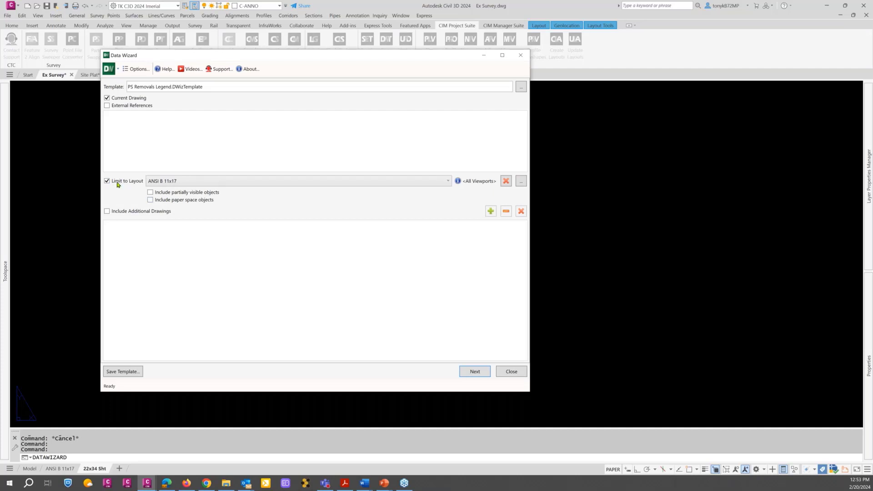
click(107, 181)
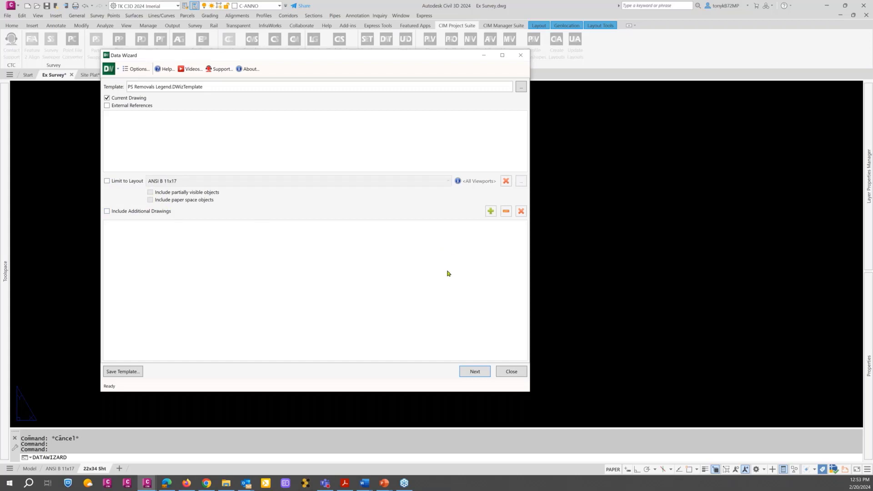
Step: Refresh the object counts for the included object types and advance through the extracted data to the table output settings
click(474, 373)
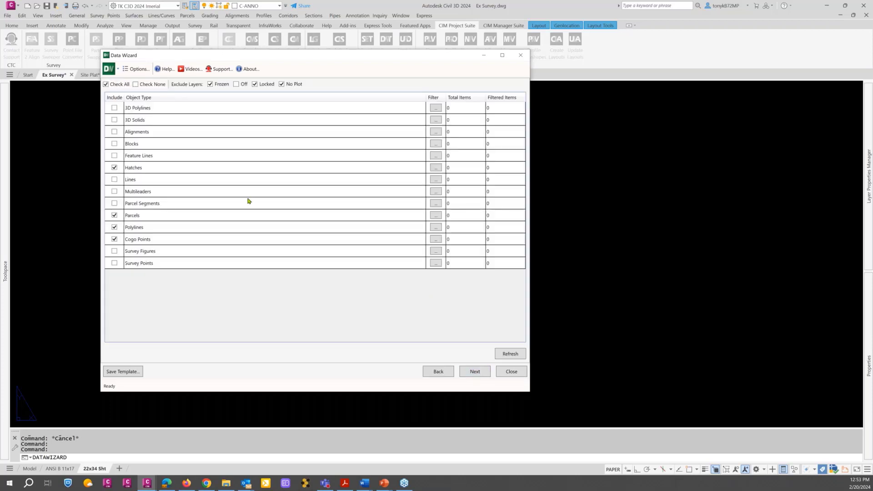
click(504, 356)
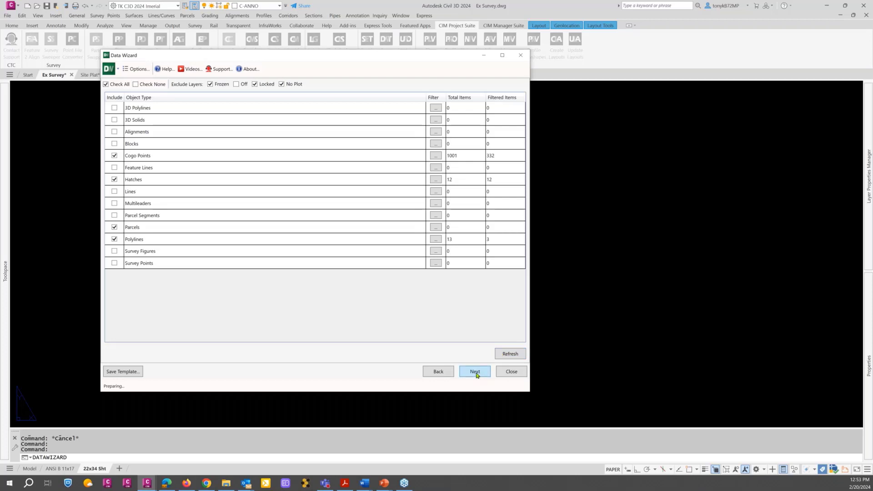
click(474, 372)
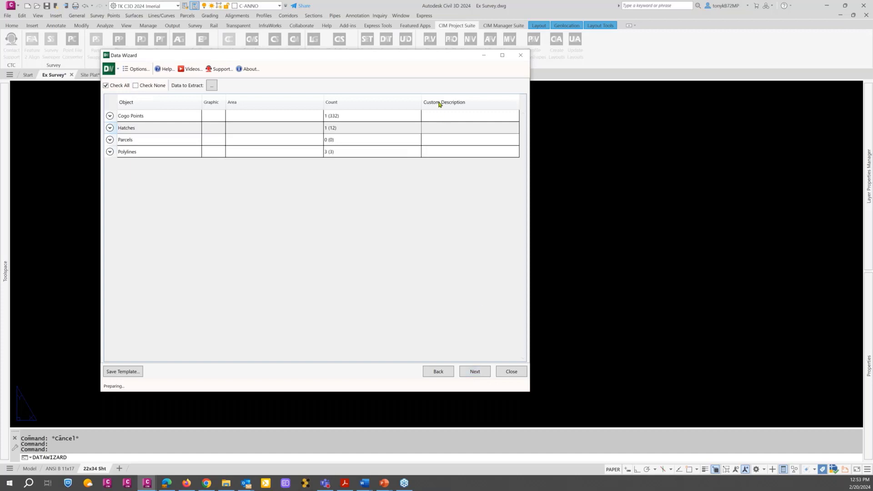
click(475, 372)
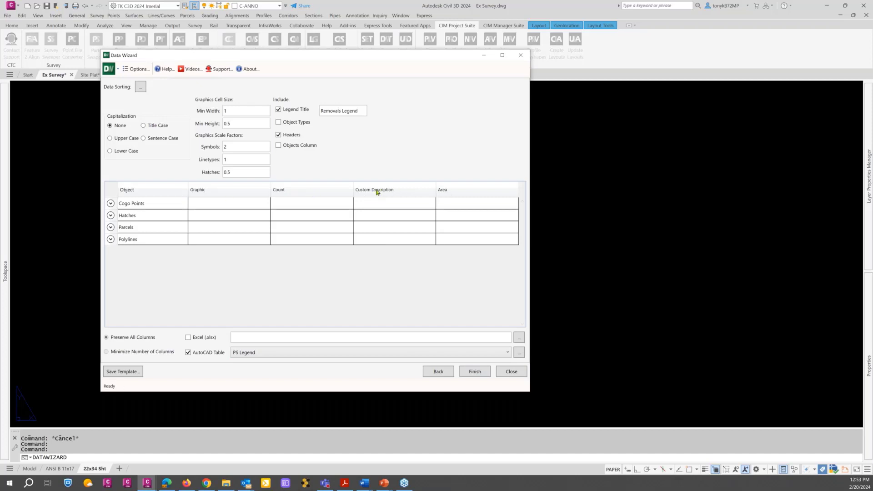
Step: Finish the wizard with the PS Legend table style and try to place the legend on the 22x34 sheet
mouse_move(377, 192)
mouse_down()
mouse_move(292, 193)
mouse_move(305, 209)
mouse_up()
drag(297, 190, 481, 188)
click(475, 371)
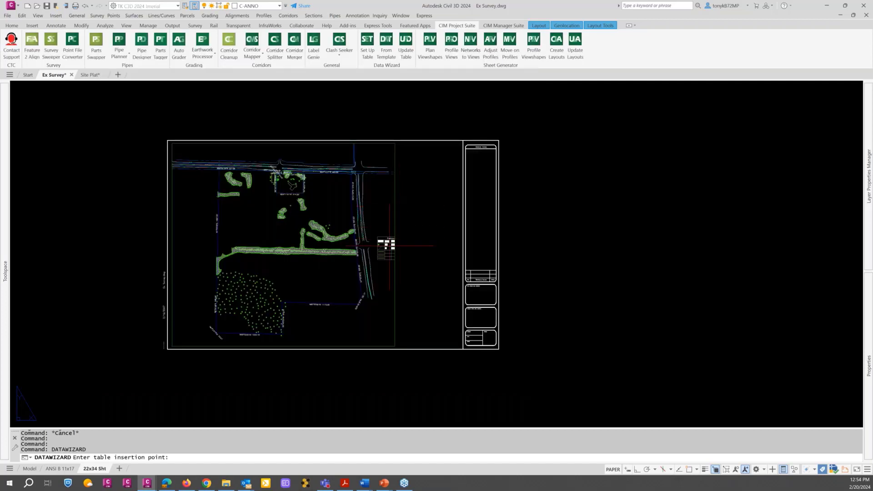
scroll(389, 246, up, 10)
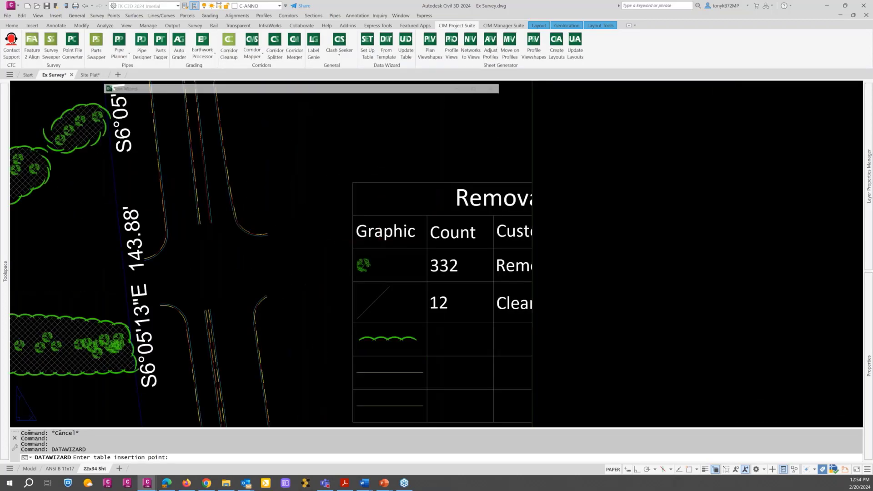
key(Escape)
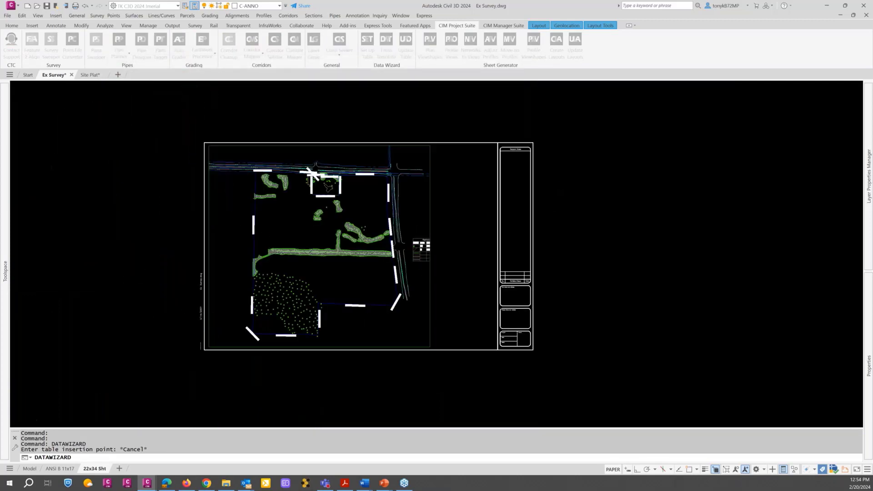
click(559, 183)
key(Escape)
key(Escape)
key(Escape)
key(Escape)
key(Escape)
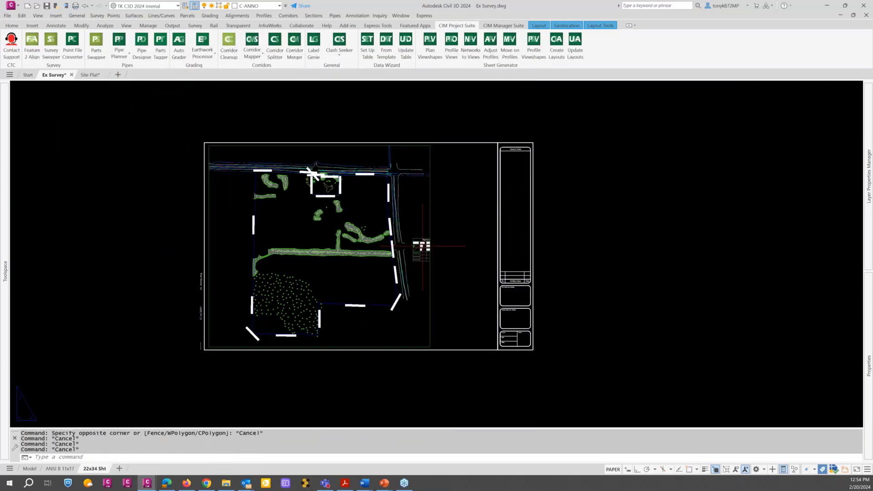
key(Escape)
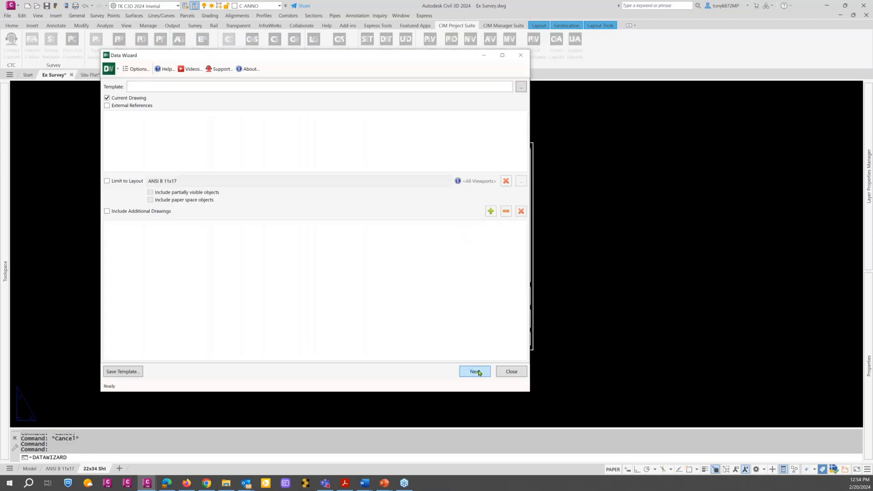
Step: Rerun Data Wizard with the existing settings and PS Legend table style, and place the Removals Legend between the viewport and title block
click(475, 372)
click(477, 372)
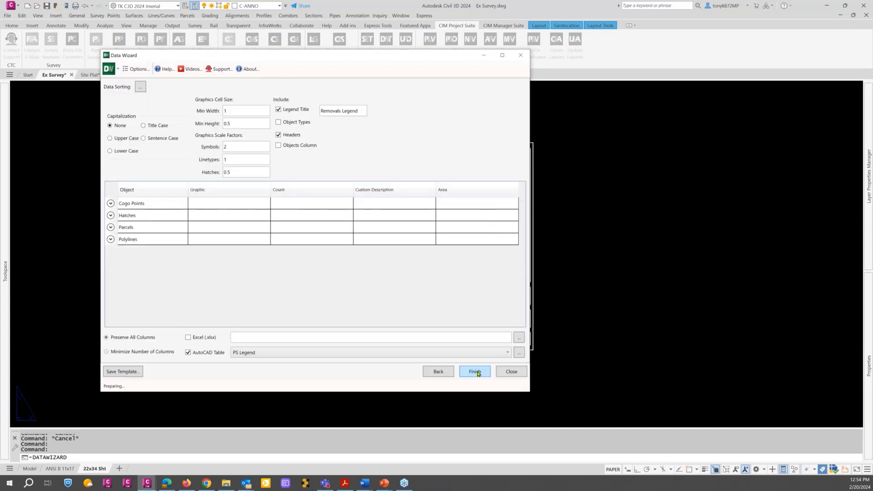
click(478, 372)
key(Return)
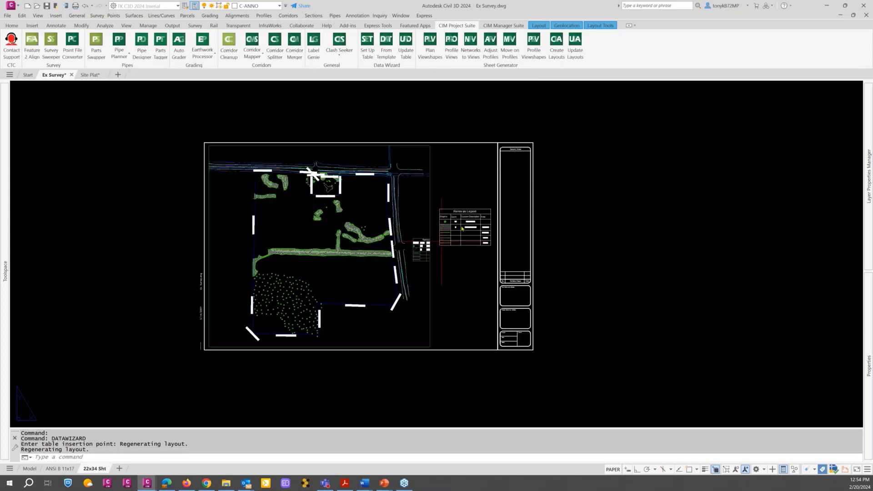
scroll(466, 223, up, 5)
scroll(466, 223, up, 3)
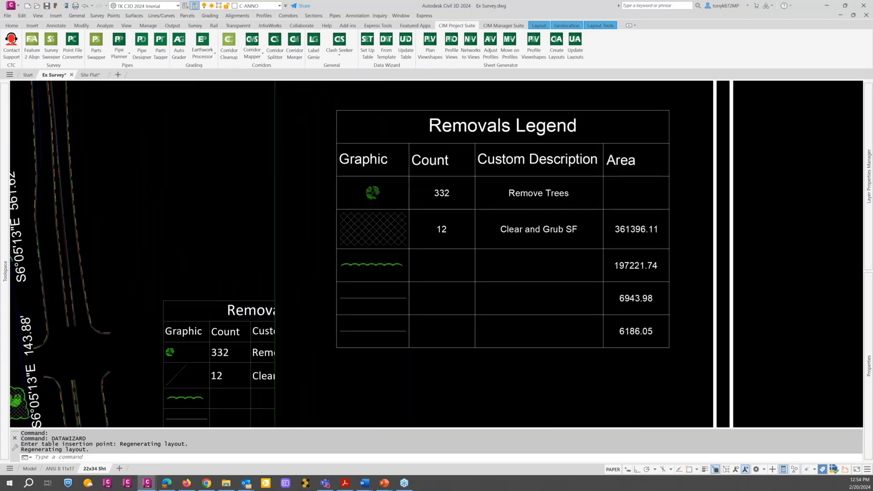
key(Escape)
key(Escape)
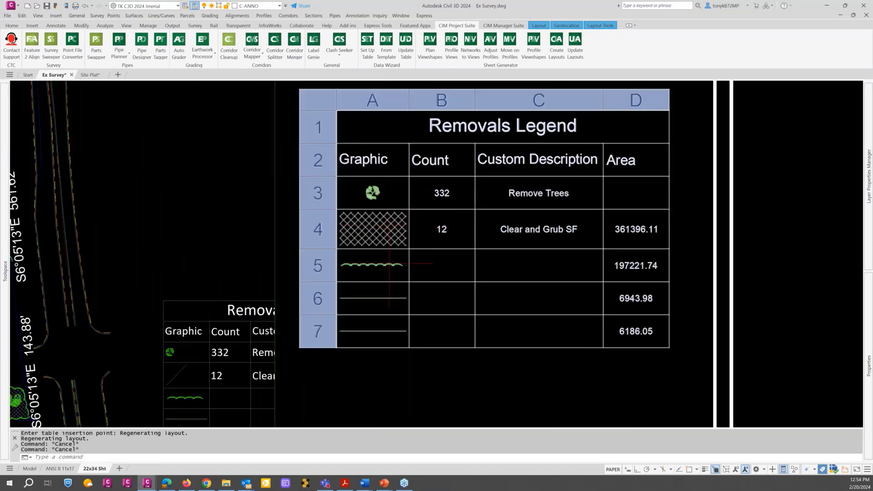
key(Escape)
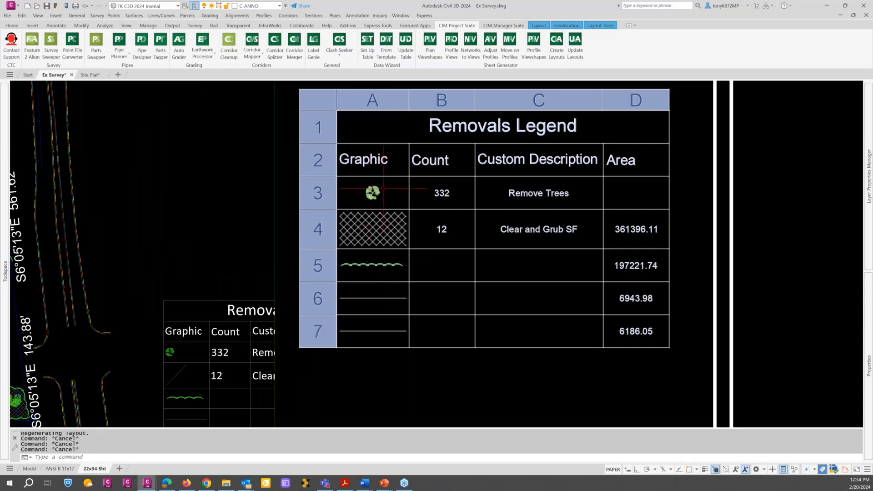
scroll(383, 188, down, 3)
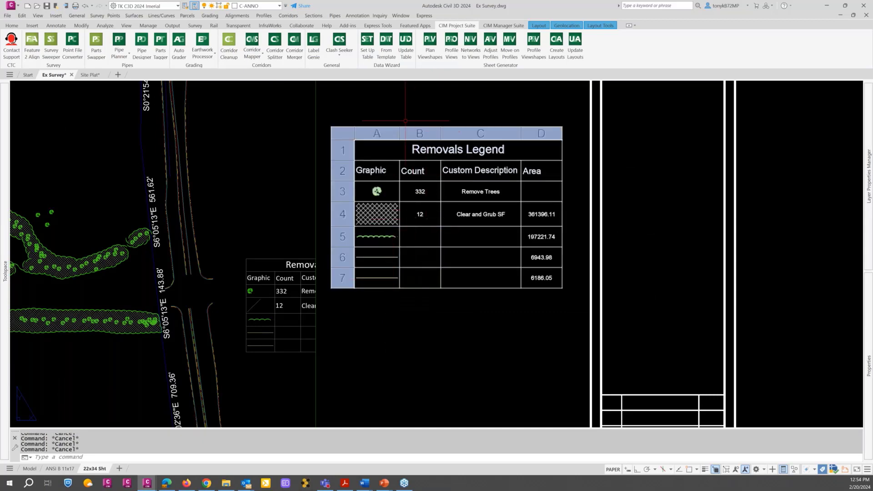
Step: Rerun Data Wizard with Cogo Points moved below Polylines in the output order, and place a second Removals Legend beneath the first
click(365, 55)
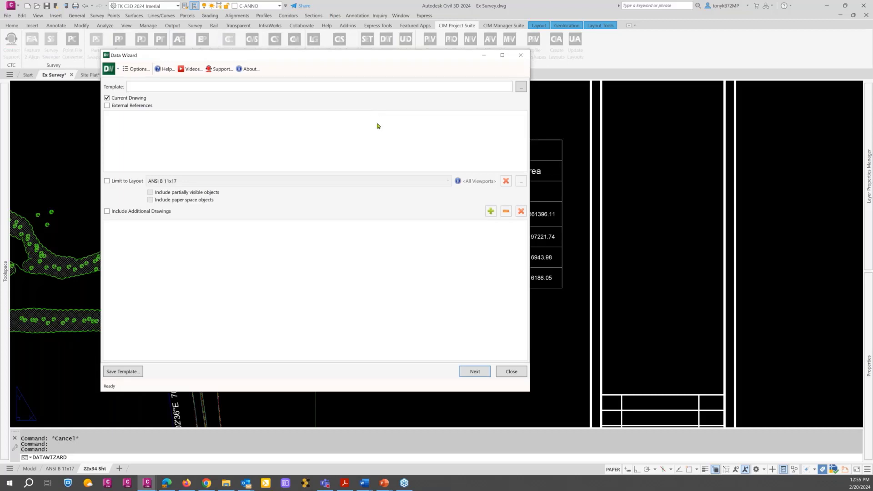
click(475, 371)
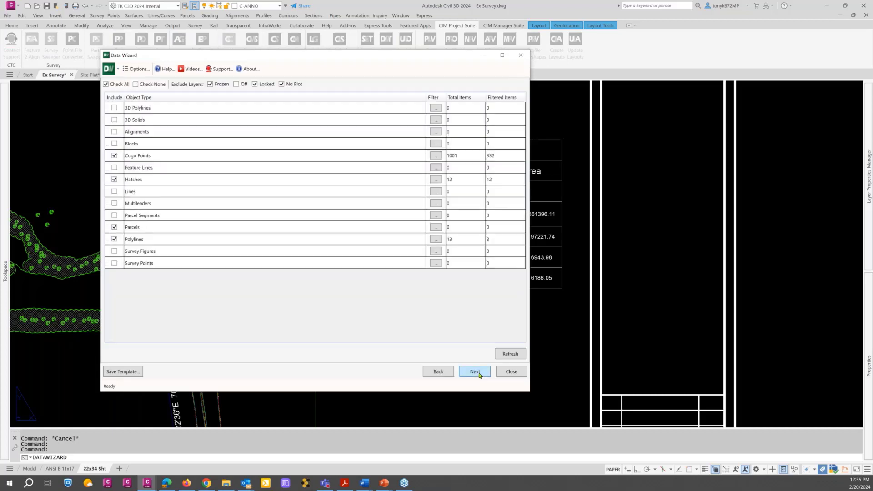
click(479, 373)
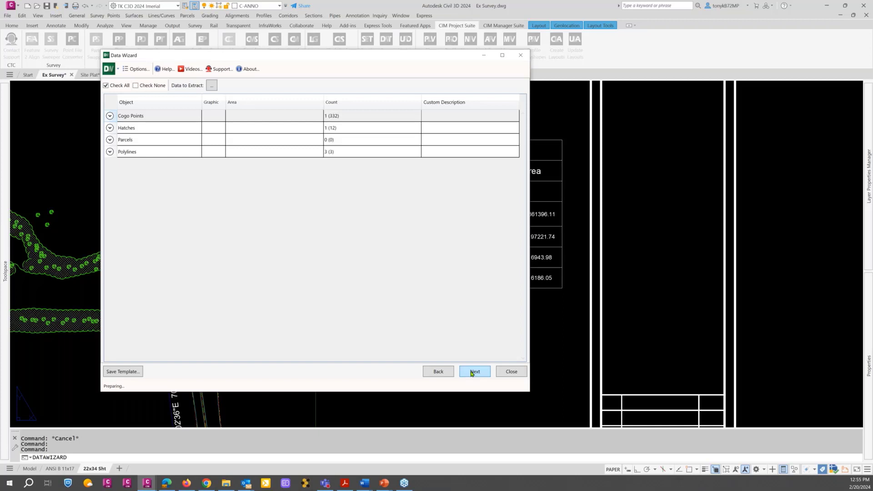
click(473, 372)
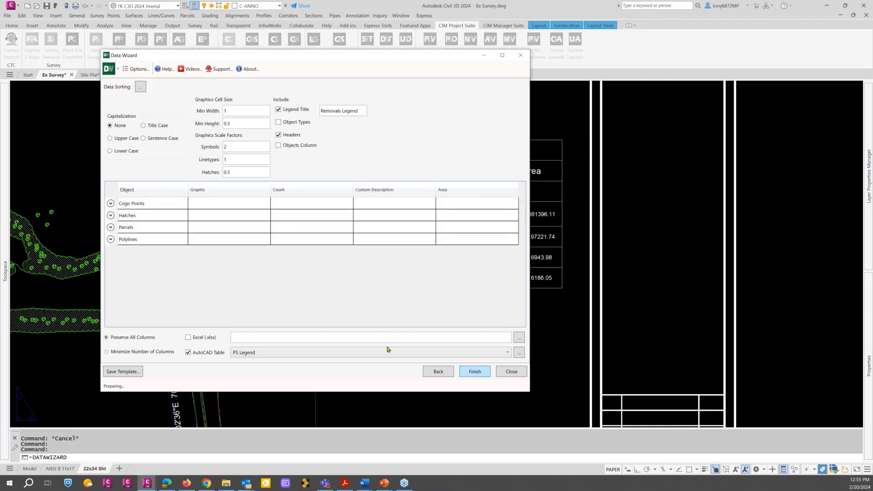
click(136, 209)
drag(152, 206, 154, 262)
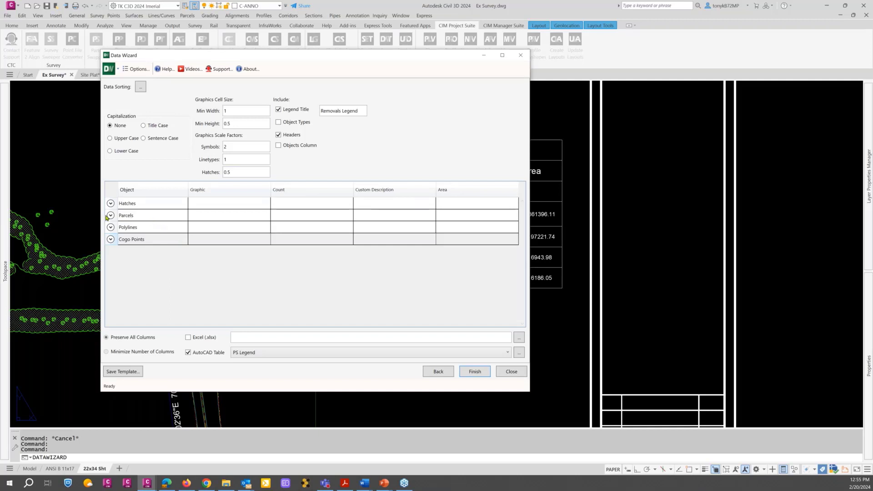
click(475, 372)
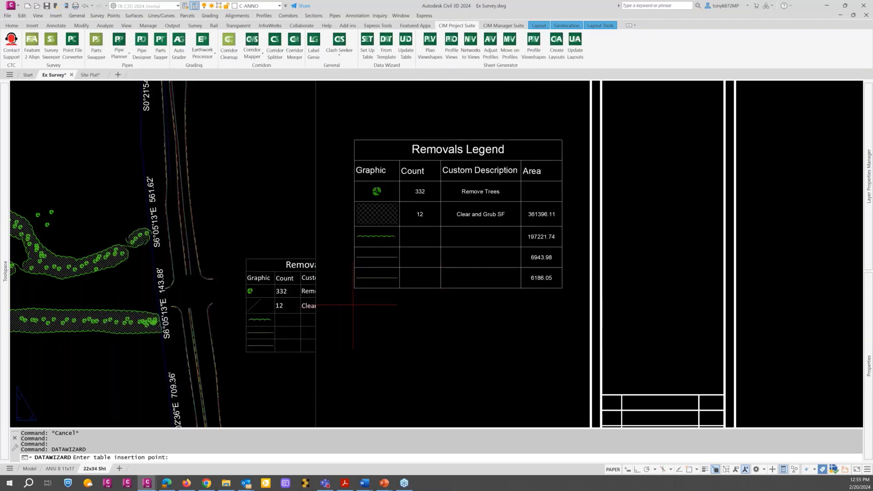
click(385, 319)
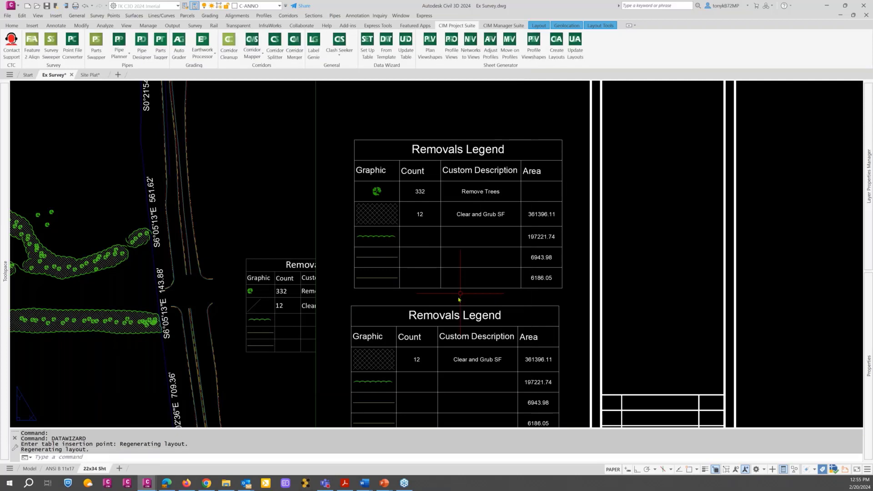
Step: Compare the row order of the two Removals Legend tables and check their placement on the sheet
scroll(459, 294, down, 2)
click(433, 365)
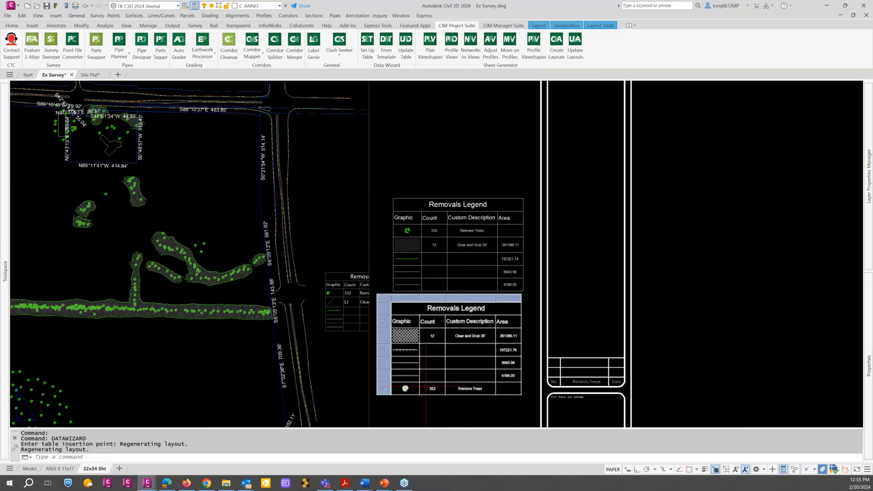
scroll(423, 380, up, 2)
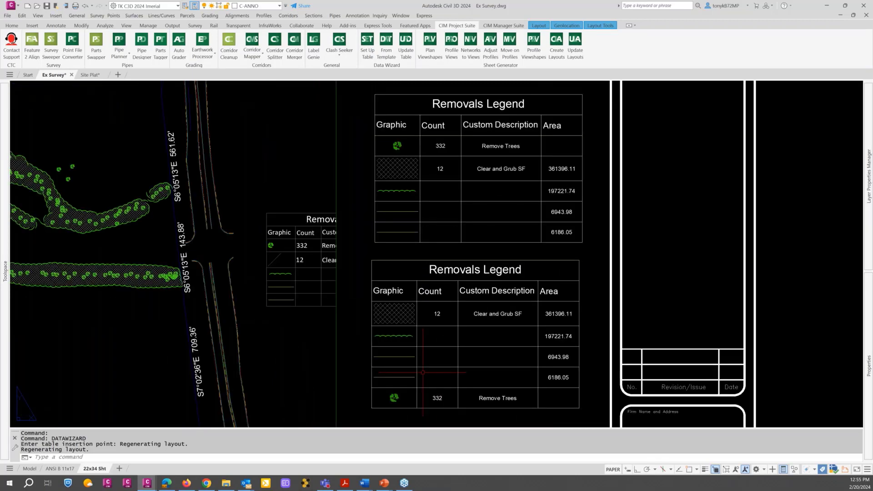
scroll(423, 372, down, 2)
click(454, 225)
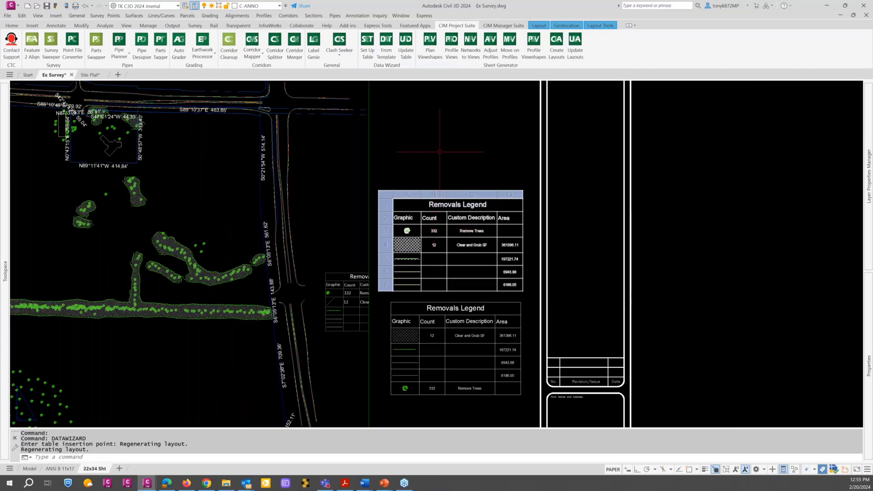
key(Escape)
key(Escape)
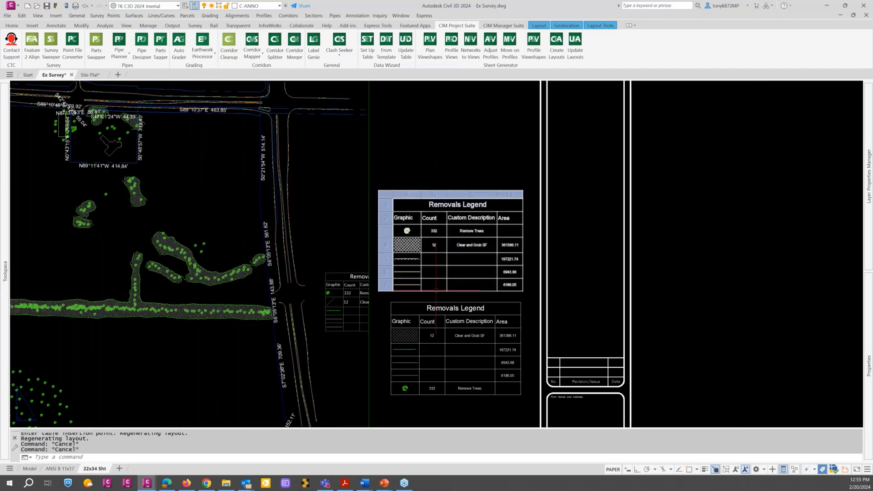
scroll(422, 311, up, 4)
scroll(422, 311, down, 4)
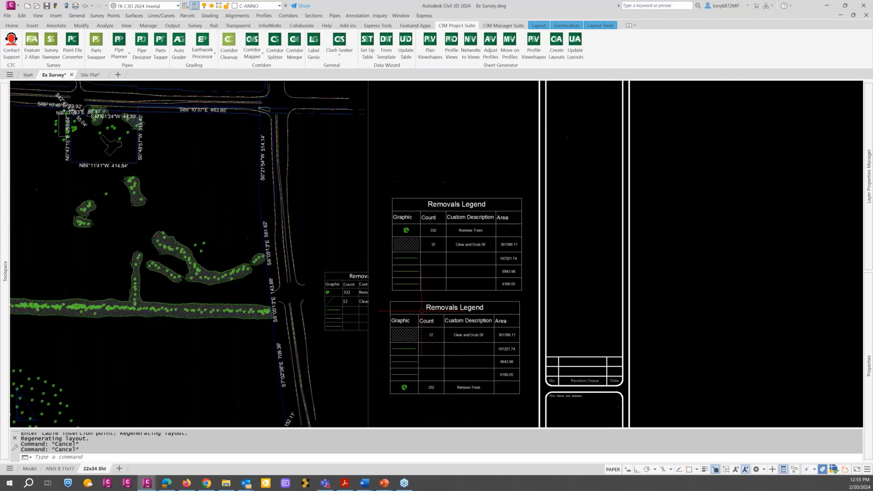
click(422, 311)
key(Escape)
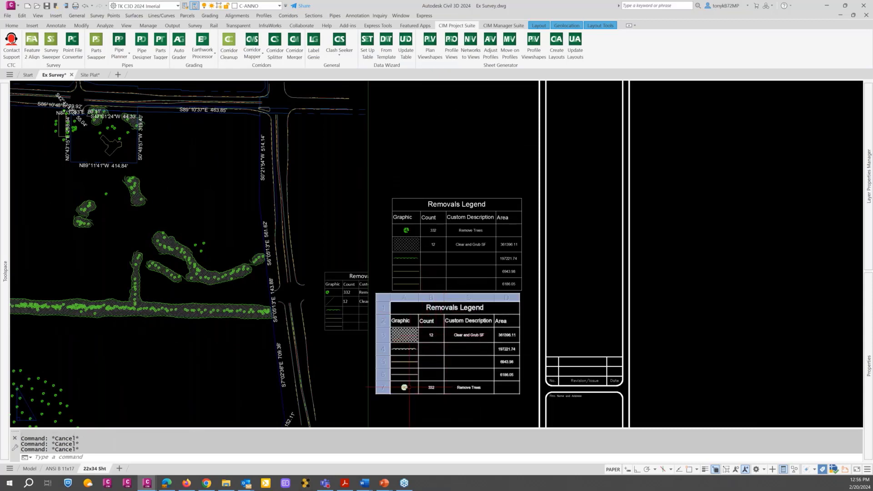
key(Escape)
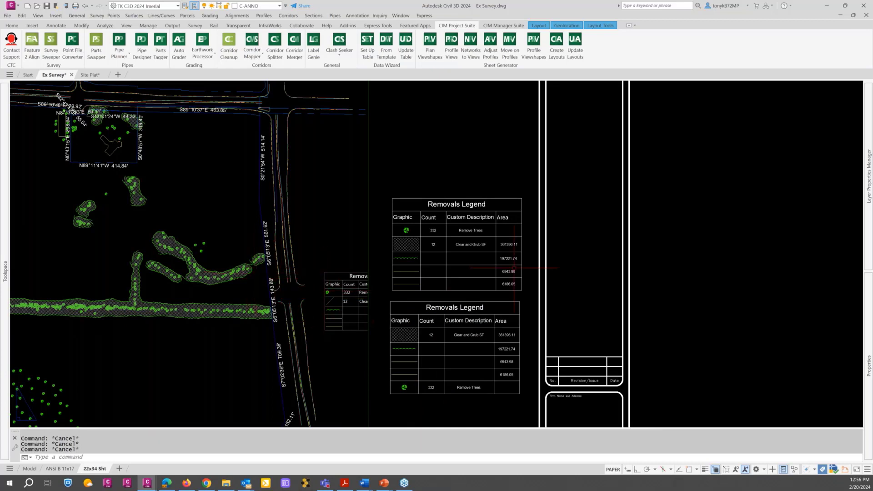
key(Escape)
scroll(680, 239, down, 3)
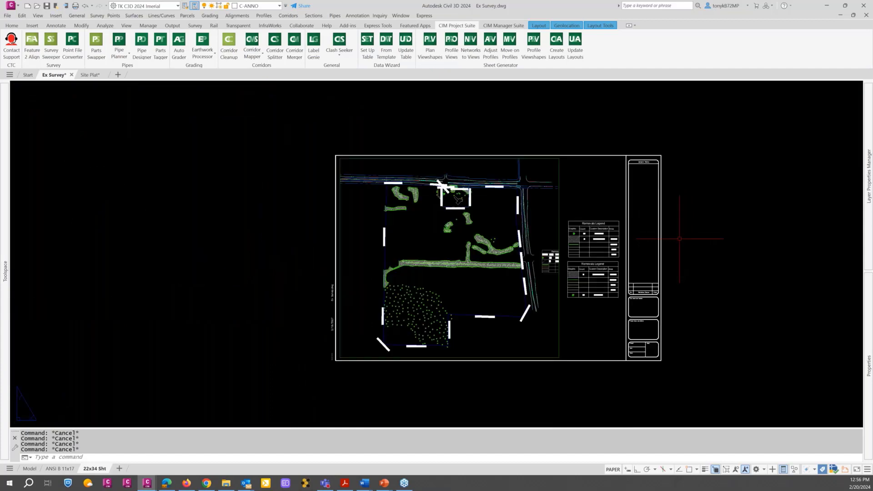
scroll(675, 234, up, 2)
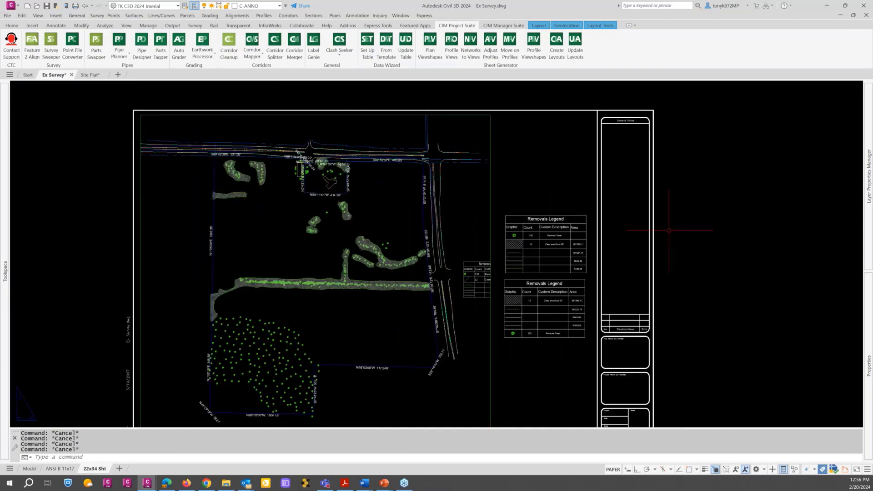
middle_drag(667, 231, 688, 208)
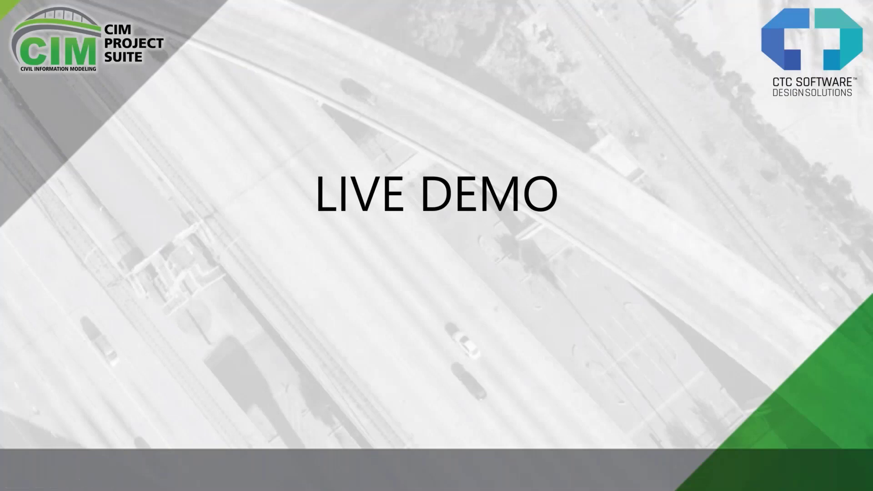
key(Right)
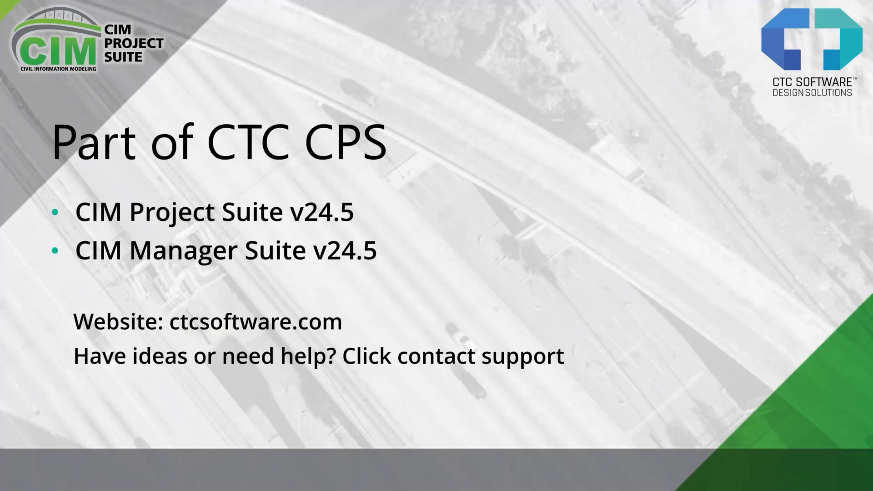